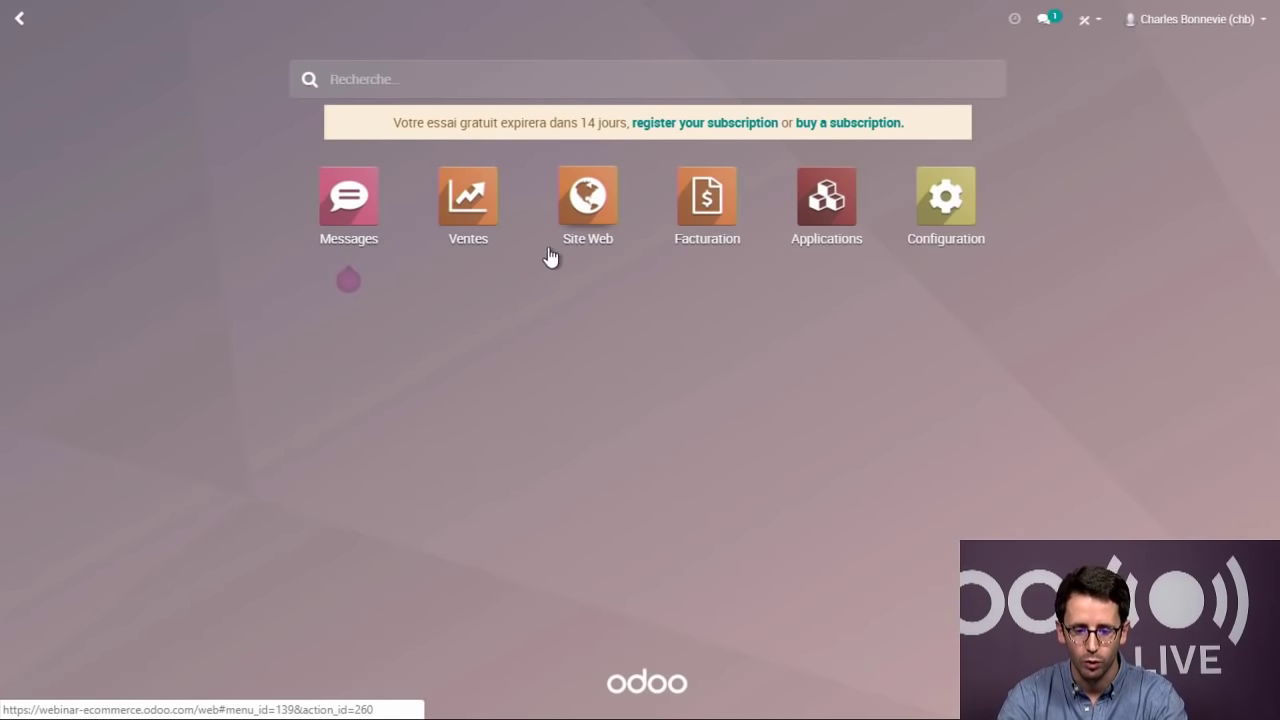
- Open the Site Web eCommerce Dashboard, which shows no confirmed orders for the last 7 days
{"action": "left_click", "coordinate": [590, 207]}
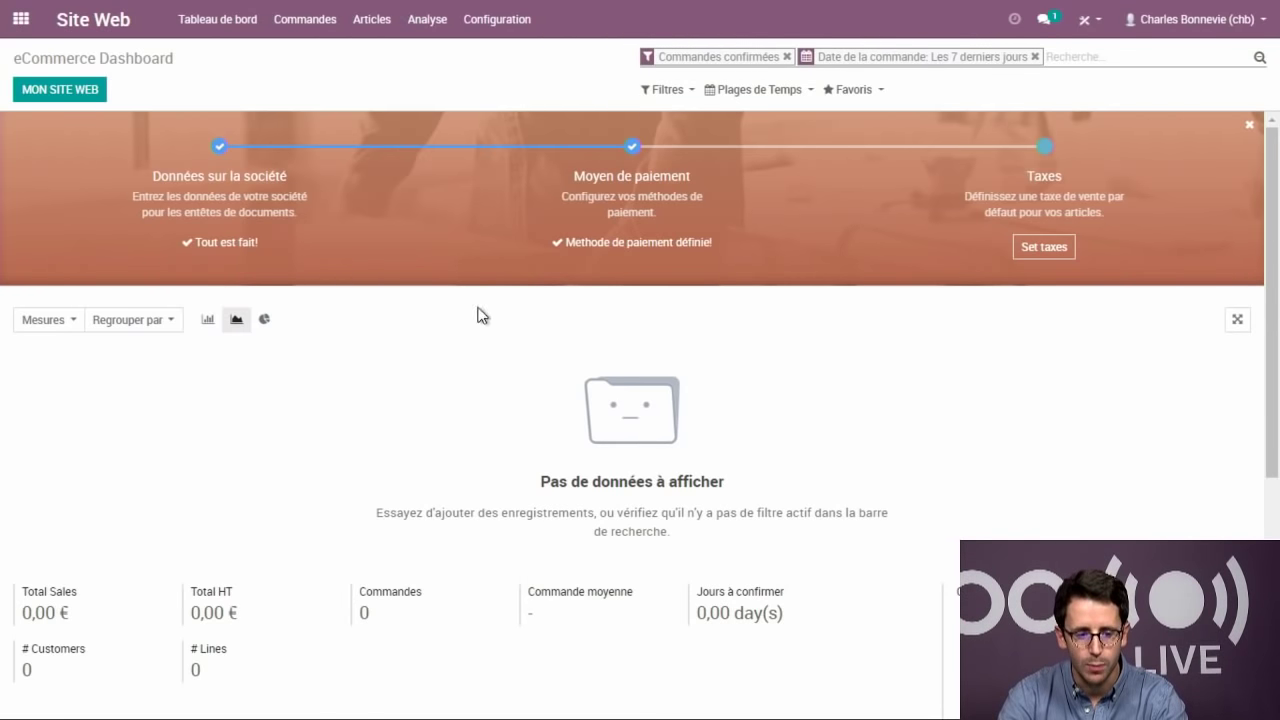
{"action": "scroll", "coordinate": [437, 457], "scroll_direction": "down", "scroll_amount": 3}
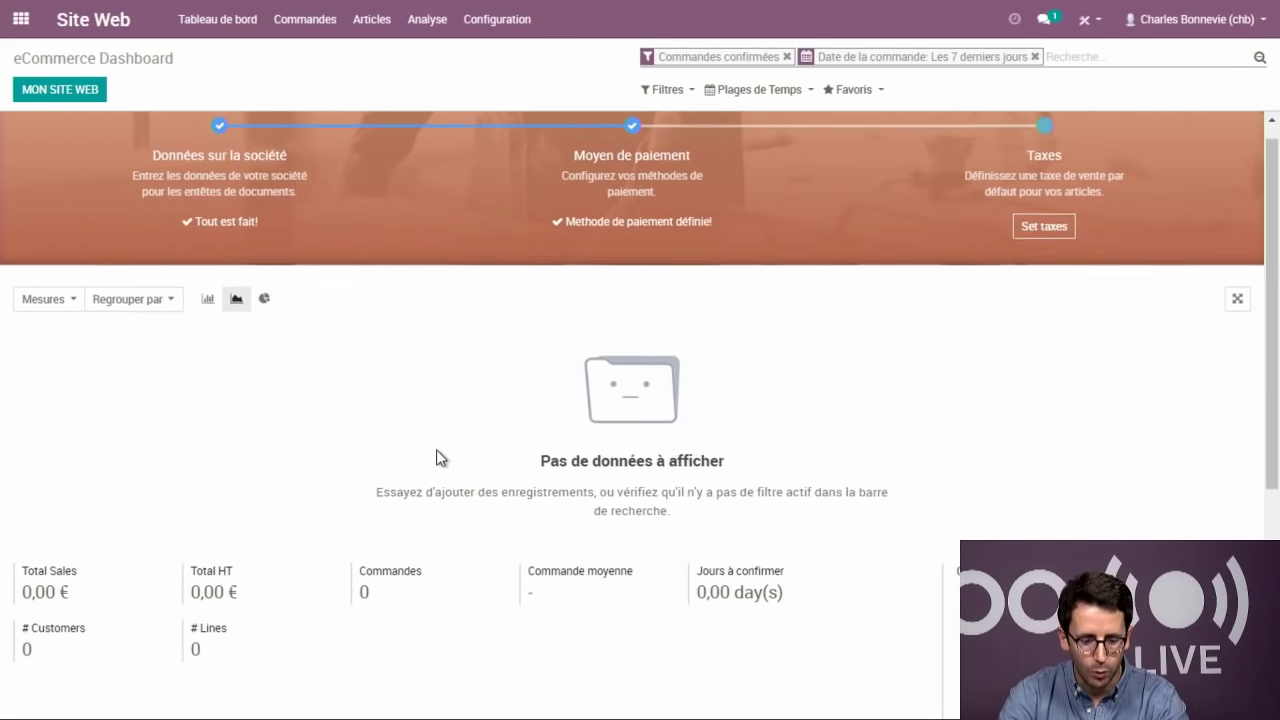
{"action": "scroll", "coordinate": [446, 455], "scroll_direction": "up", "scroll_amount": 3}
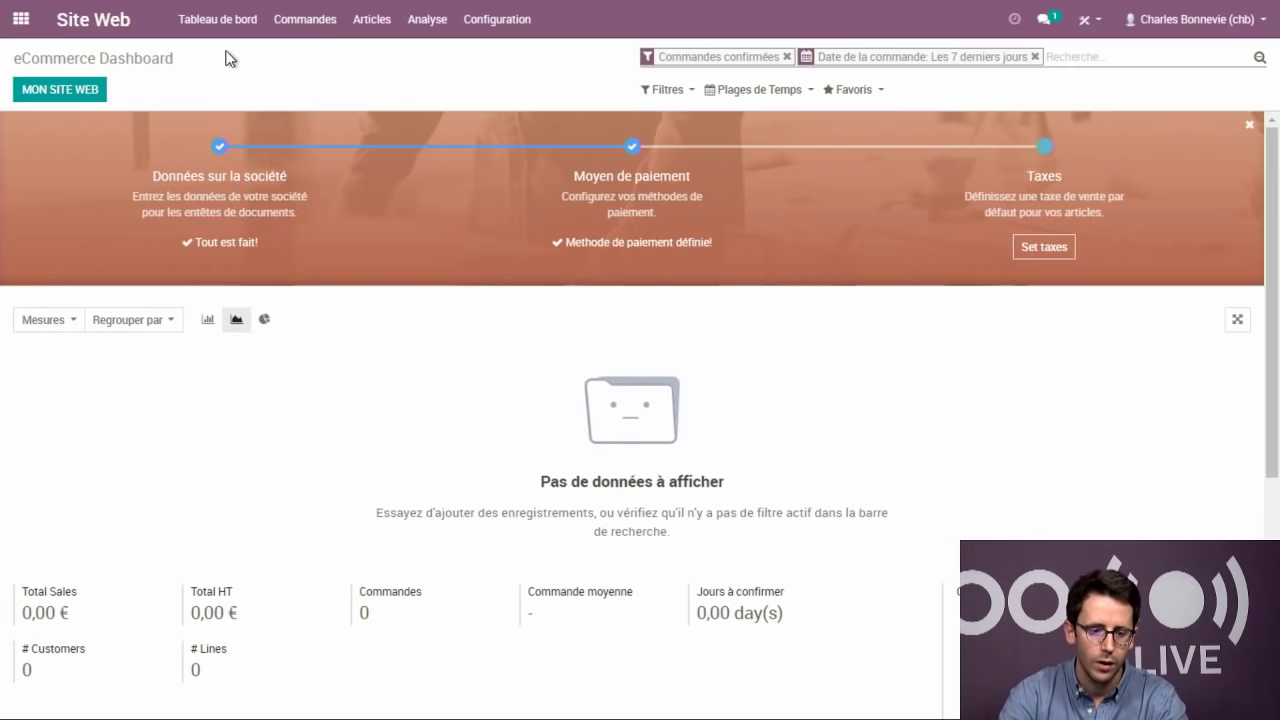
{"action": "left_click", "coordinate": [217, 20]}
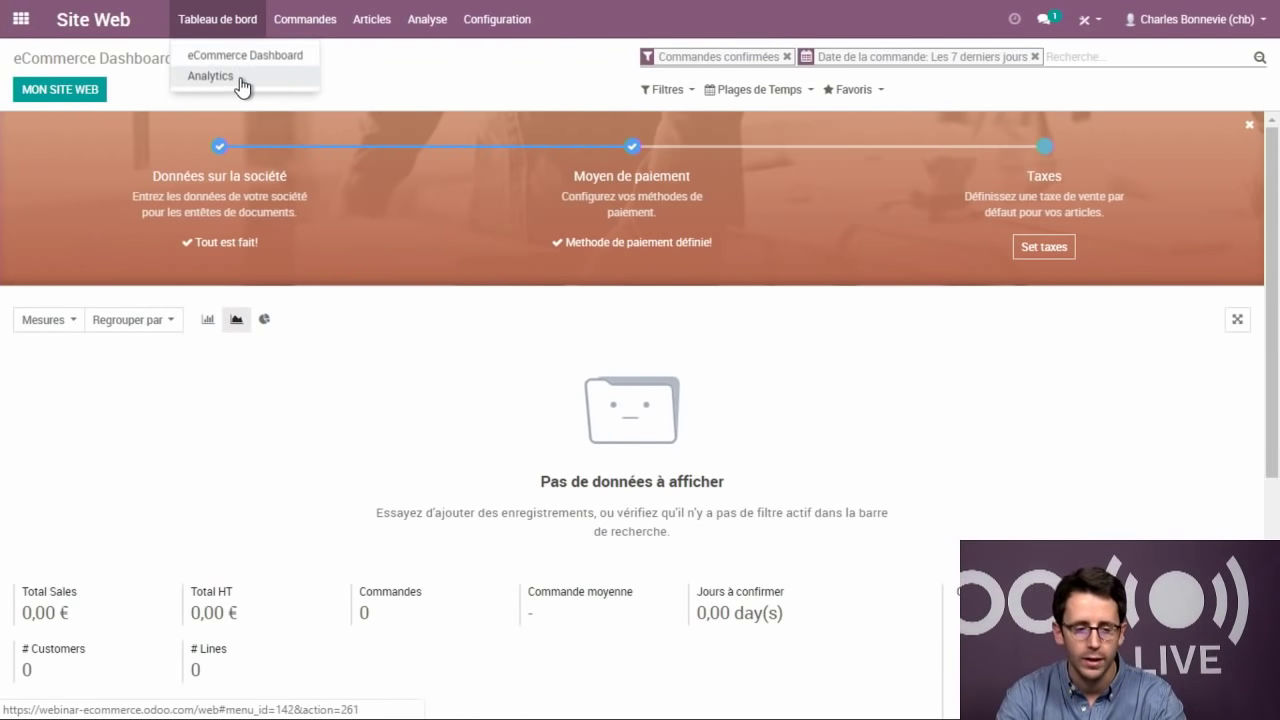
- Switch to the website Analytics page, which stays empty until Google Analytics is linked
{"action": "left_click", "coordinate": [238, 78]}
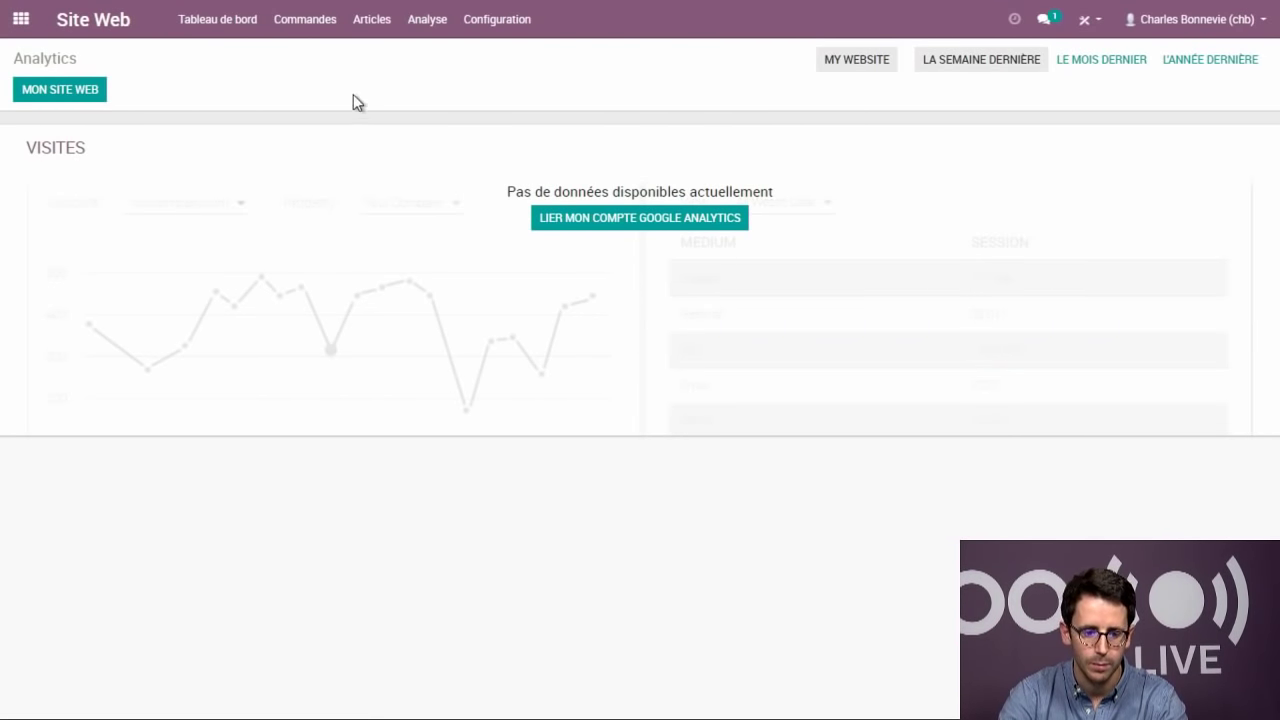
{"action": "left_click", "coordinate": [305, 27]}
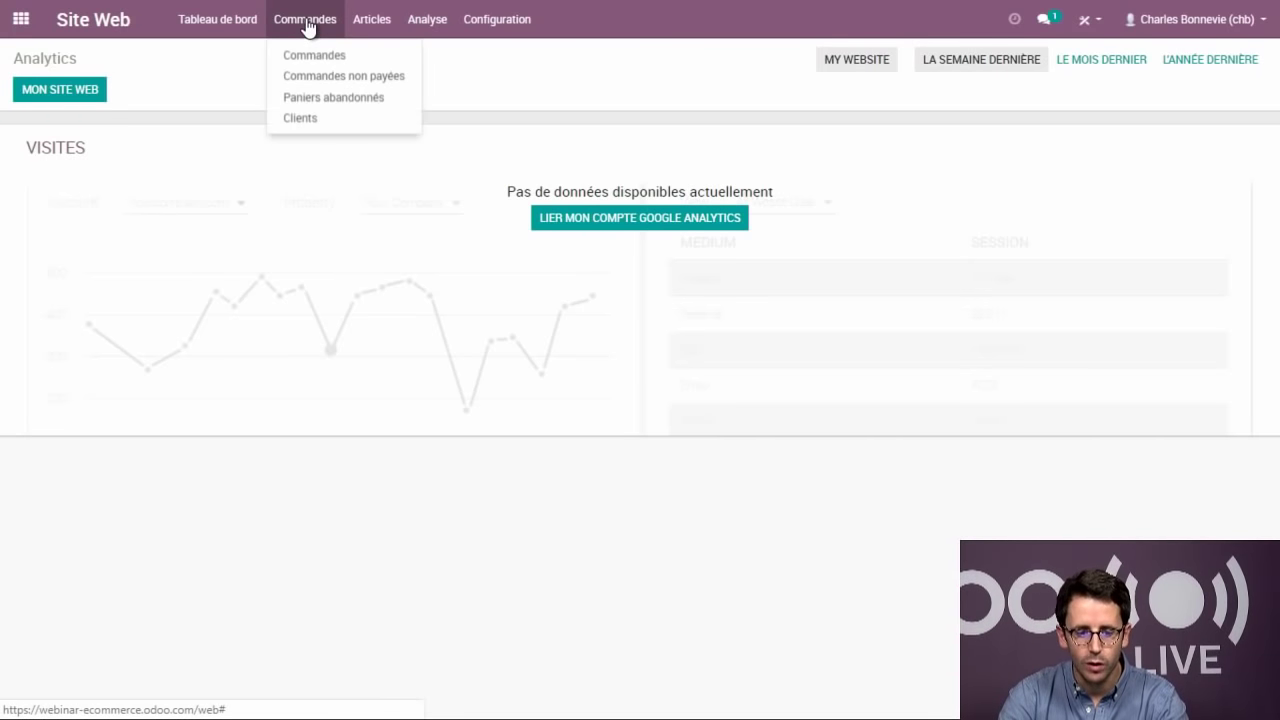
- Open abandoned cart SO003 for one Porteur en bois at 65,00 € and recompute its promotions
{"action": "left_click", "coordinate": [358, 104]}
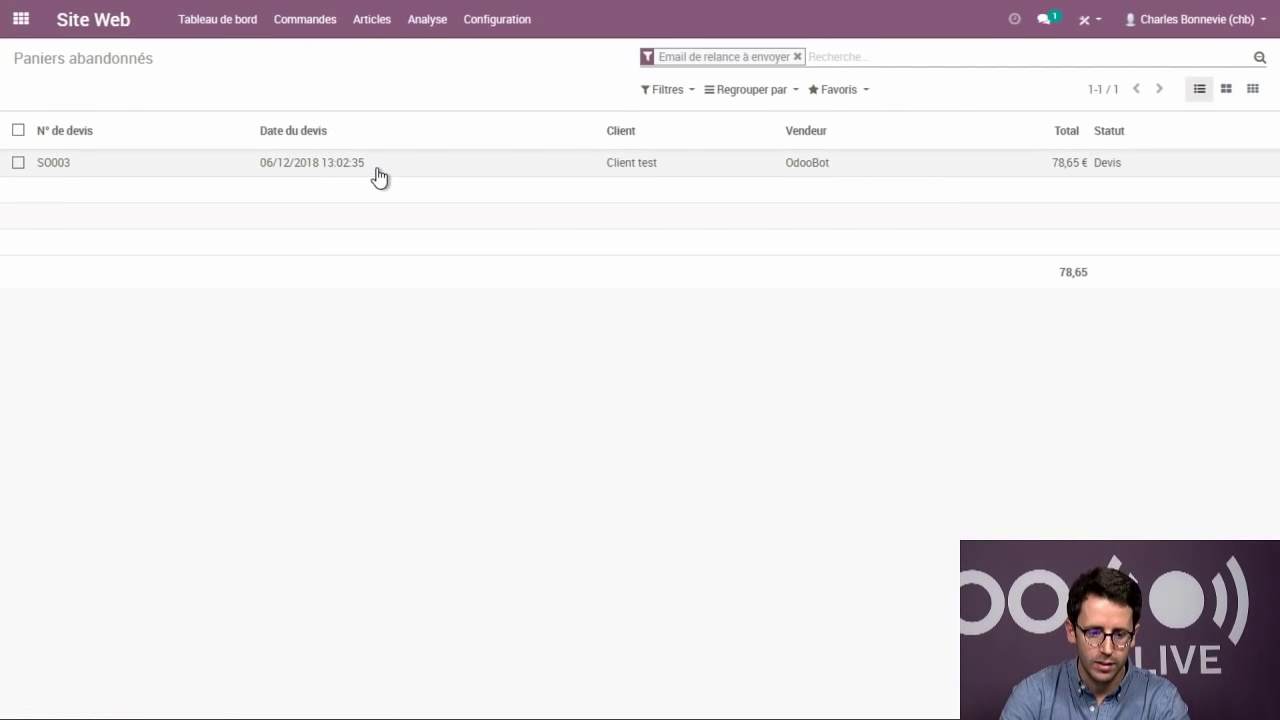
{"action": "left_click", "coordinate": [379, 177]}
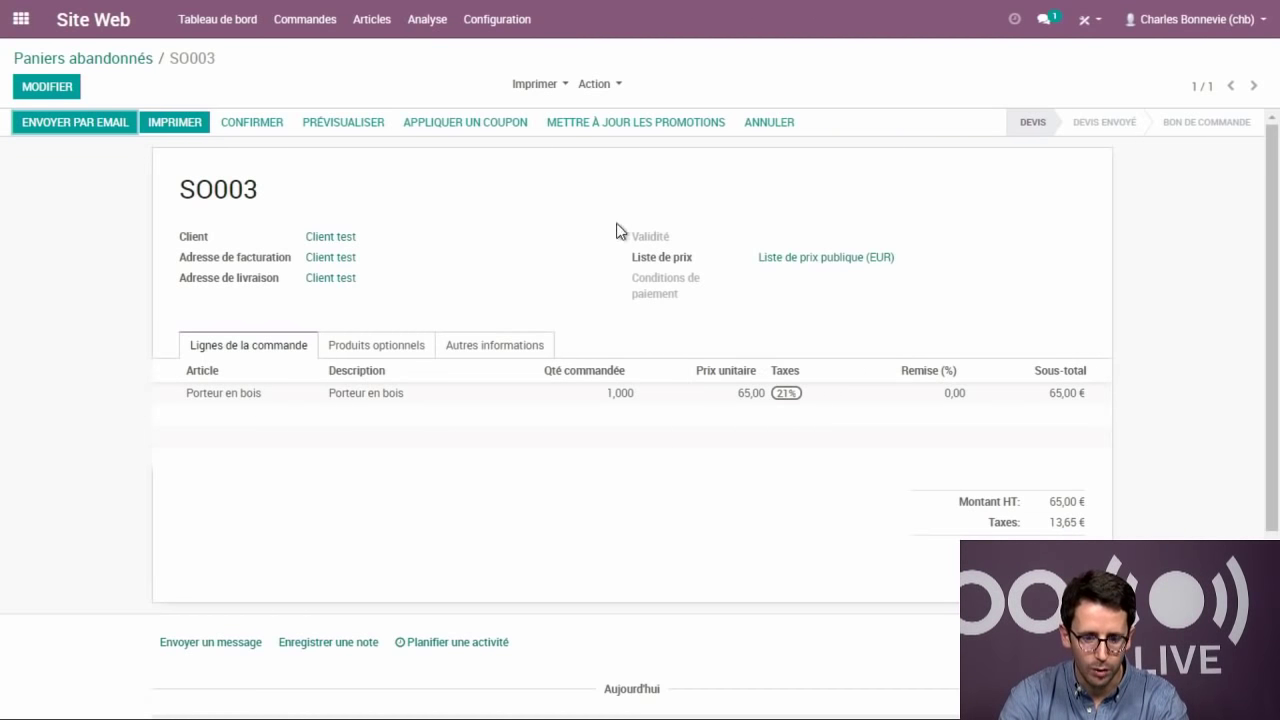
{"action": "left_click", "coordinate": [632, 136]}
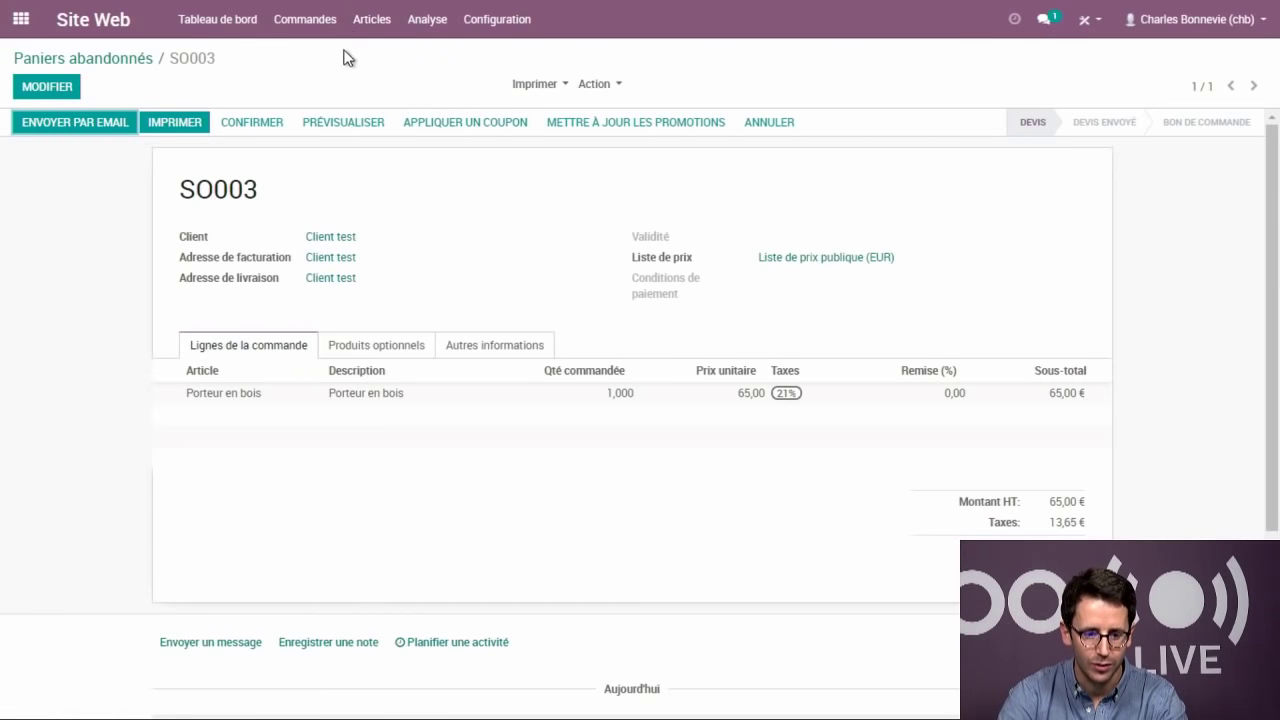
{"action": "left_click", "coordinate": [371, 19]}
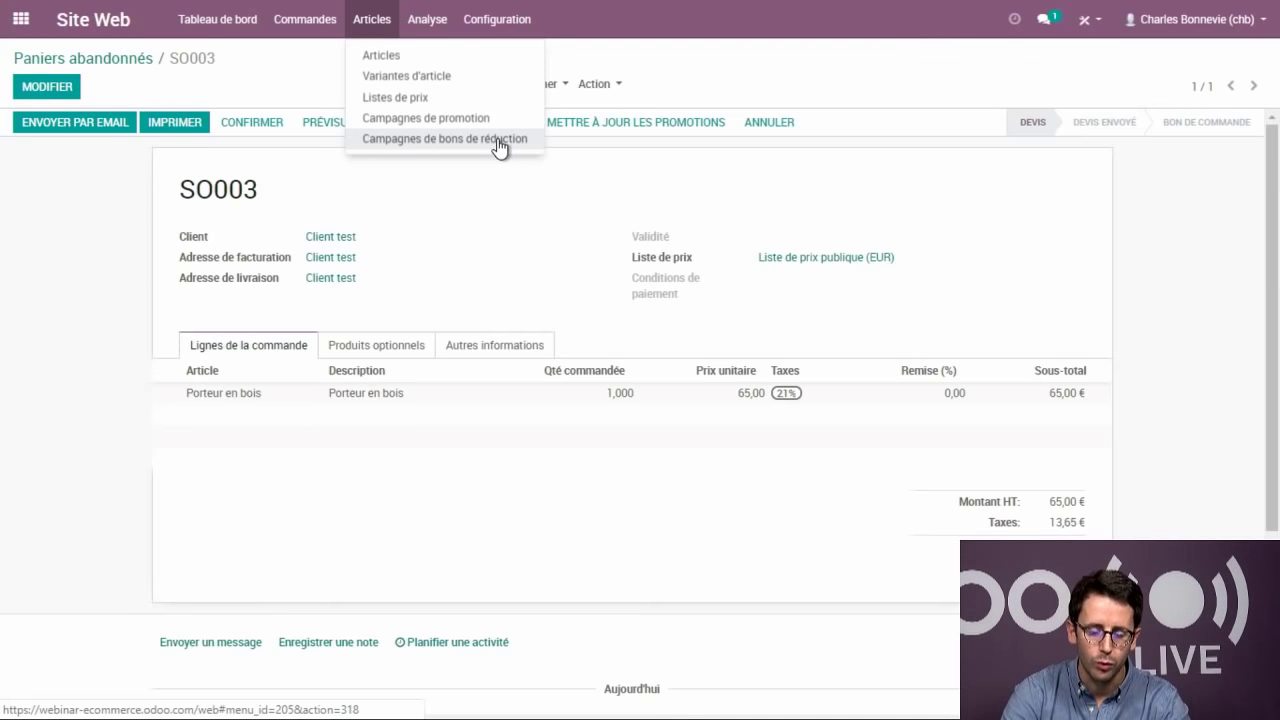
- Review the Joyeuses fêtes promotion program, then return to the apps home screen
{"action": "left_click", "coordinate": [466, 120]}
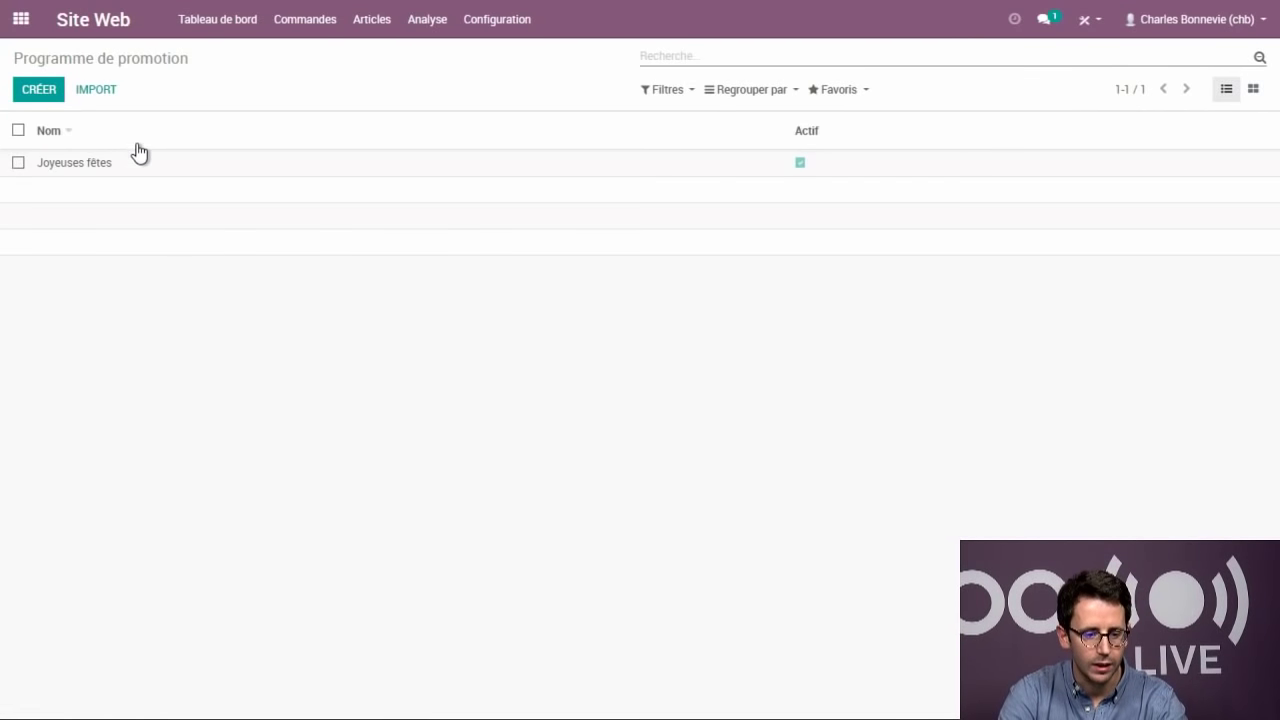
{"action": "left_click", "coordinate": [142, 162]}
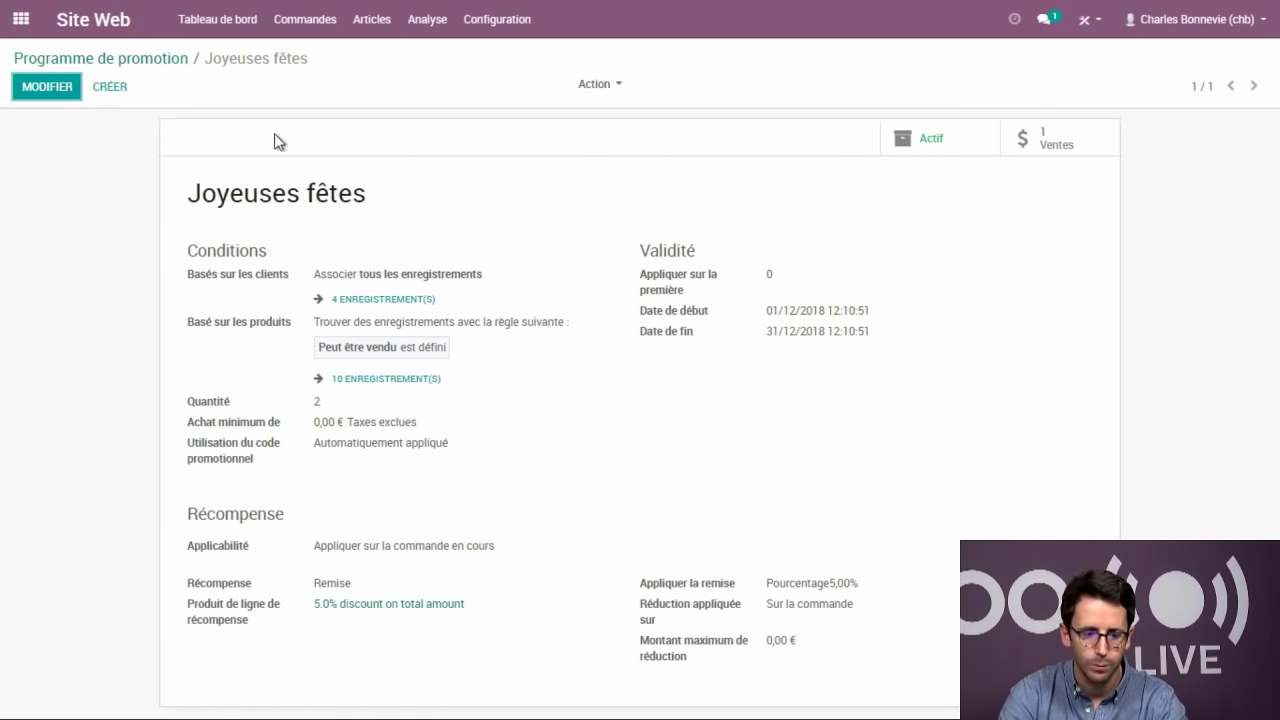
{"action": "left_click", "coordinate": [157, 59]}
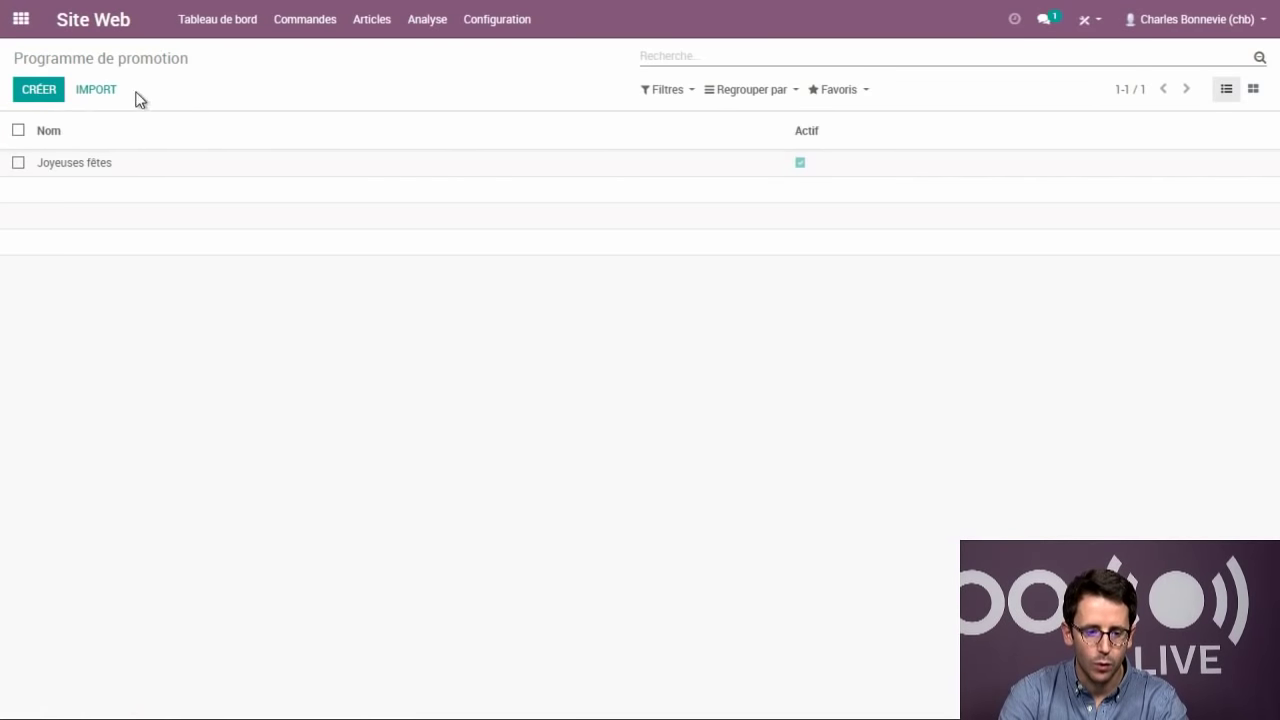
{"action": "left_click", "coordinate": [213, 24]}
{"action": "left_click", "coordinate": [24, 18]}
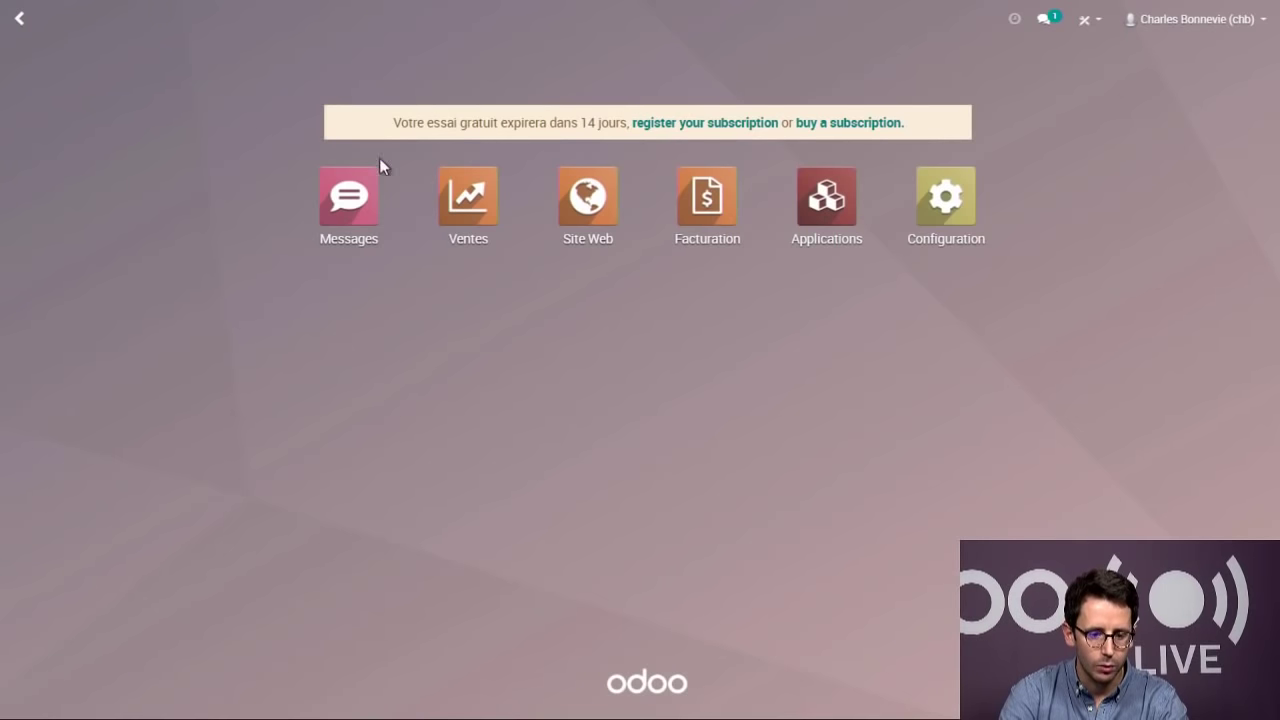
- Open the public website homepage in edit mode
{"action": "left_click", "coordinate": [612, 194]}
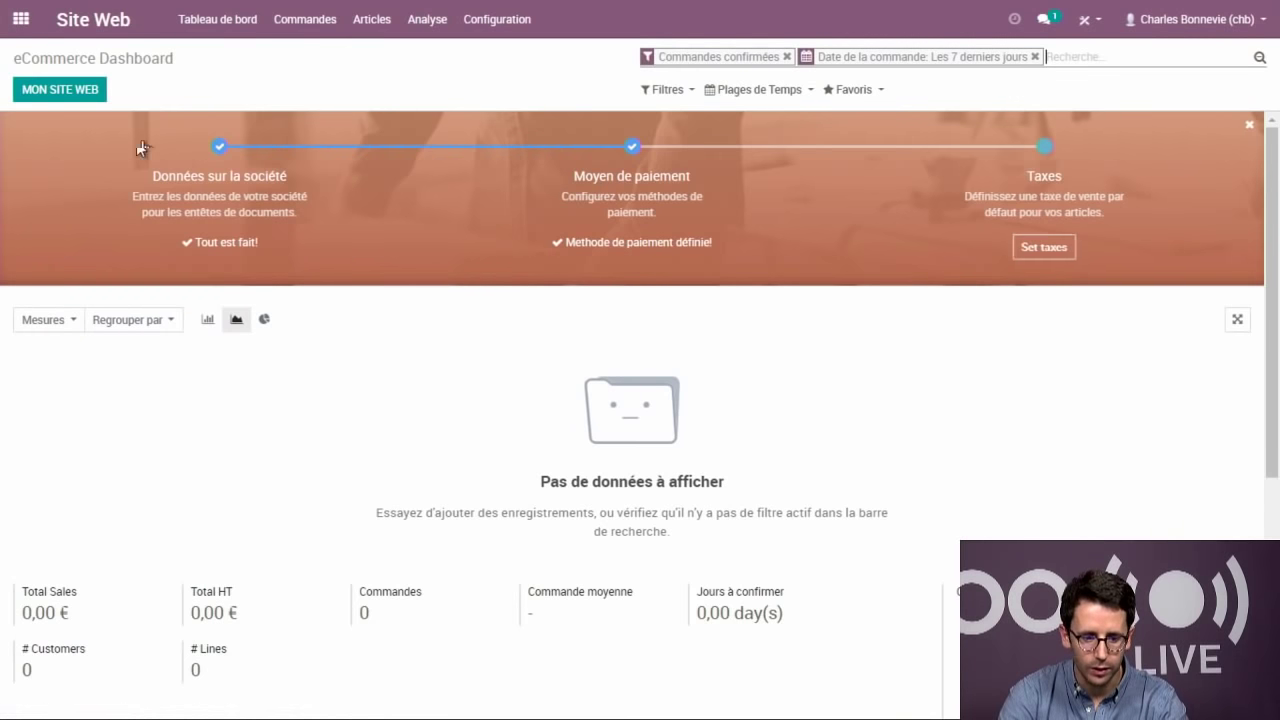
{"action": "left_click", "coordinate": [60, 92]}
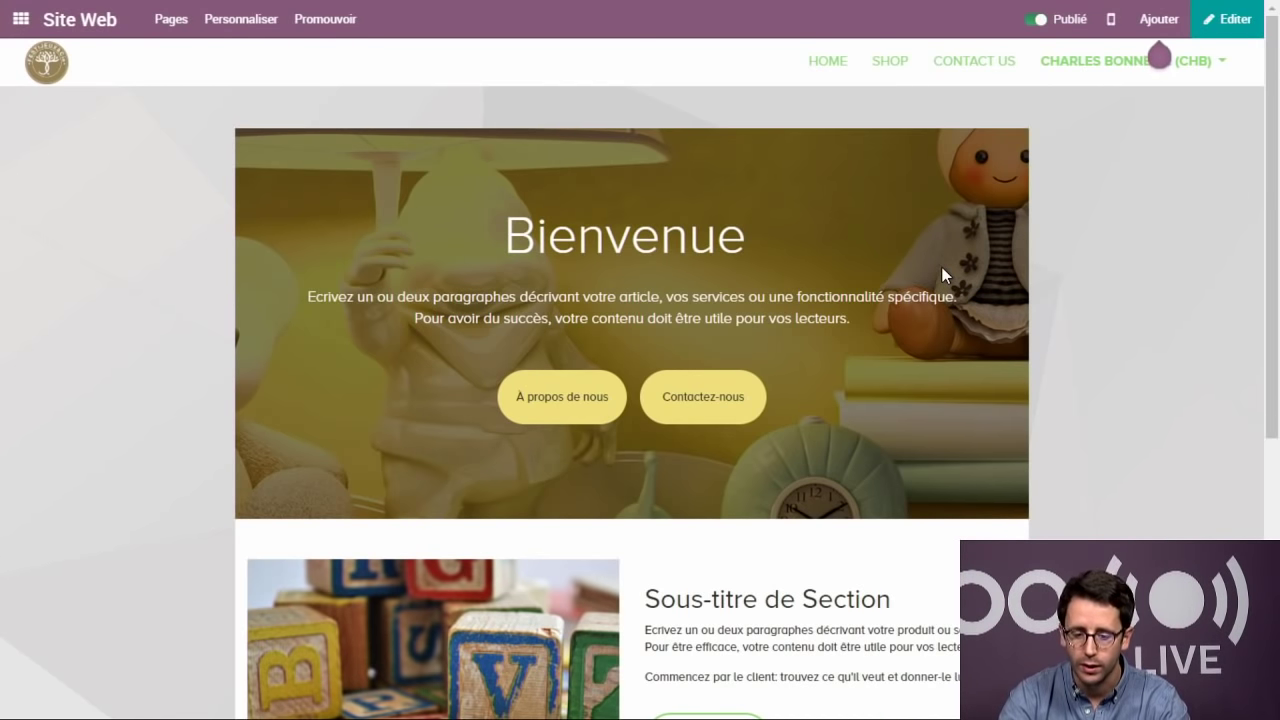
{"action": "left_click", "coordinate": [1212, 18]}
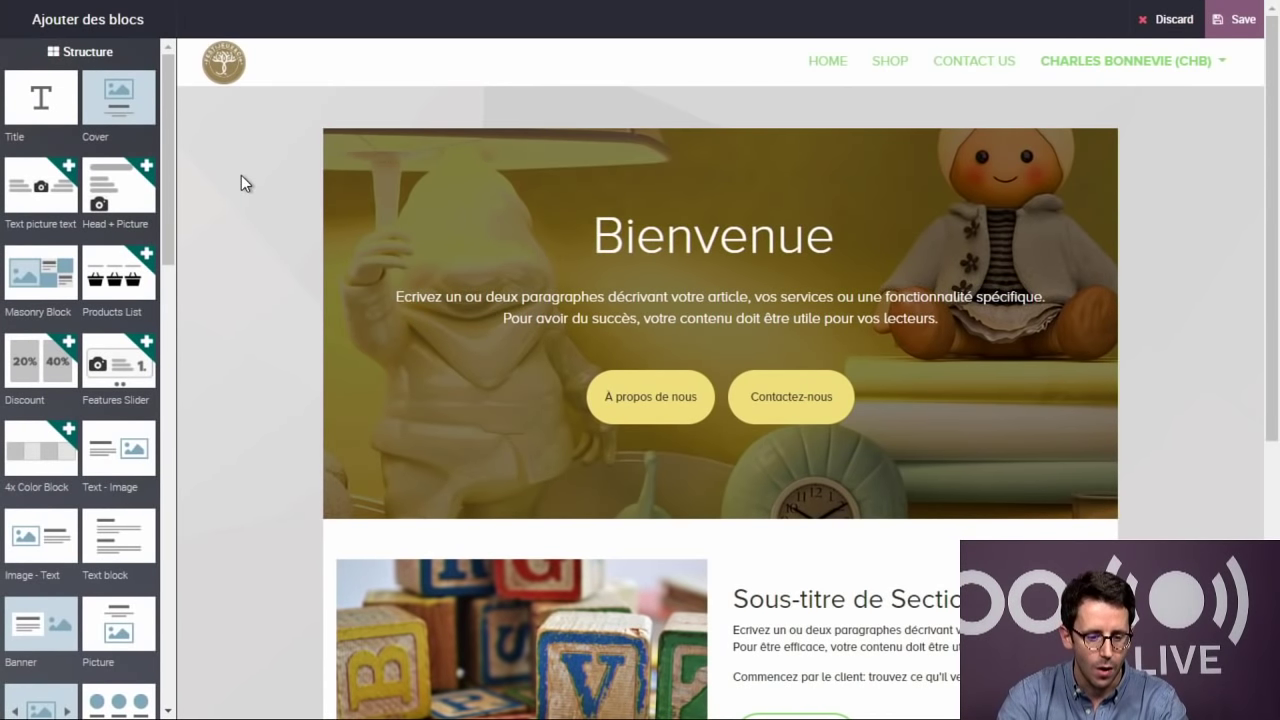
{"action": "scroll", "coordinate": [241, 180], "scroll_direction": "down", "scroll_amount": 2}
{"action": "scroll", "coordinate": [241, 180], "scroll_direction": "up", "scroll_amount": 2}
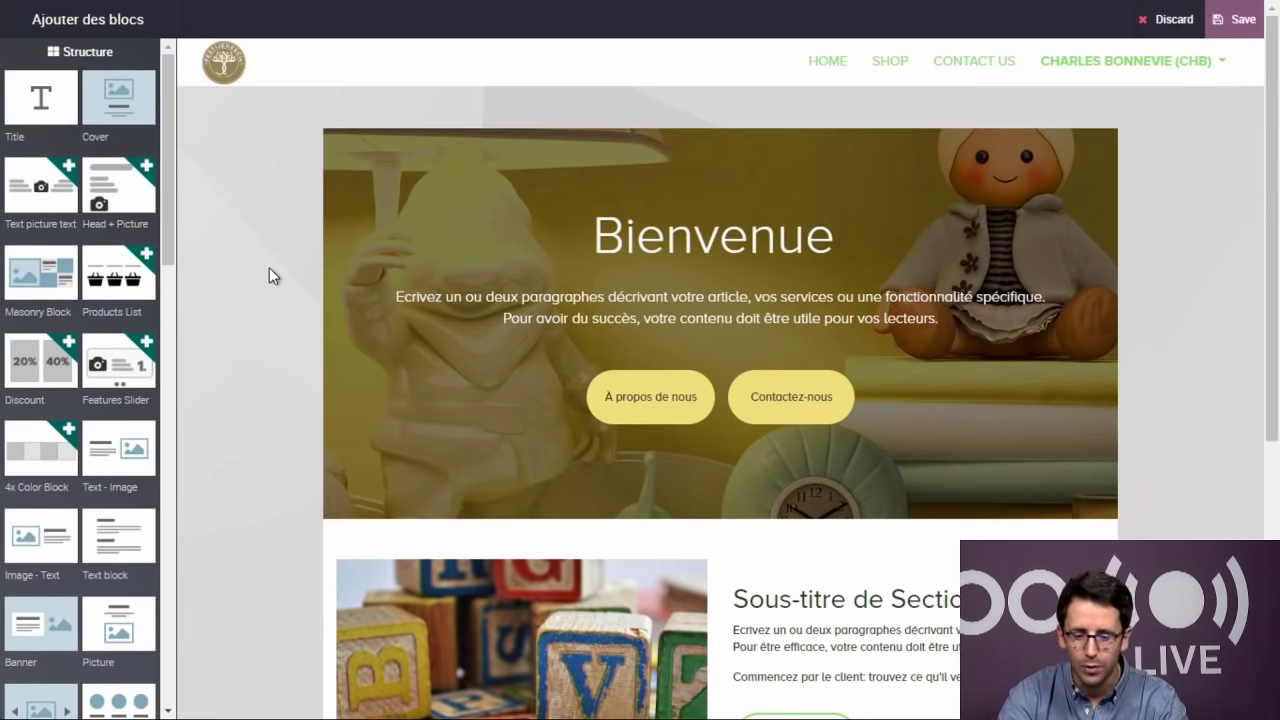
{"action": "scroll", "coordinate": [245, 275], "scroll_direction": "down", "scroll_amount": 5}
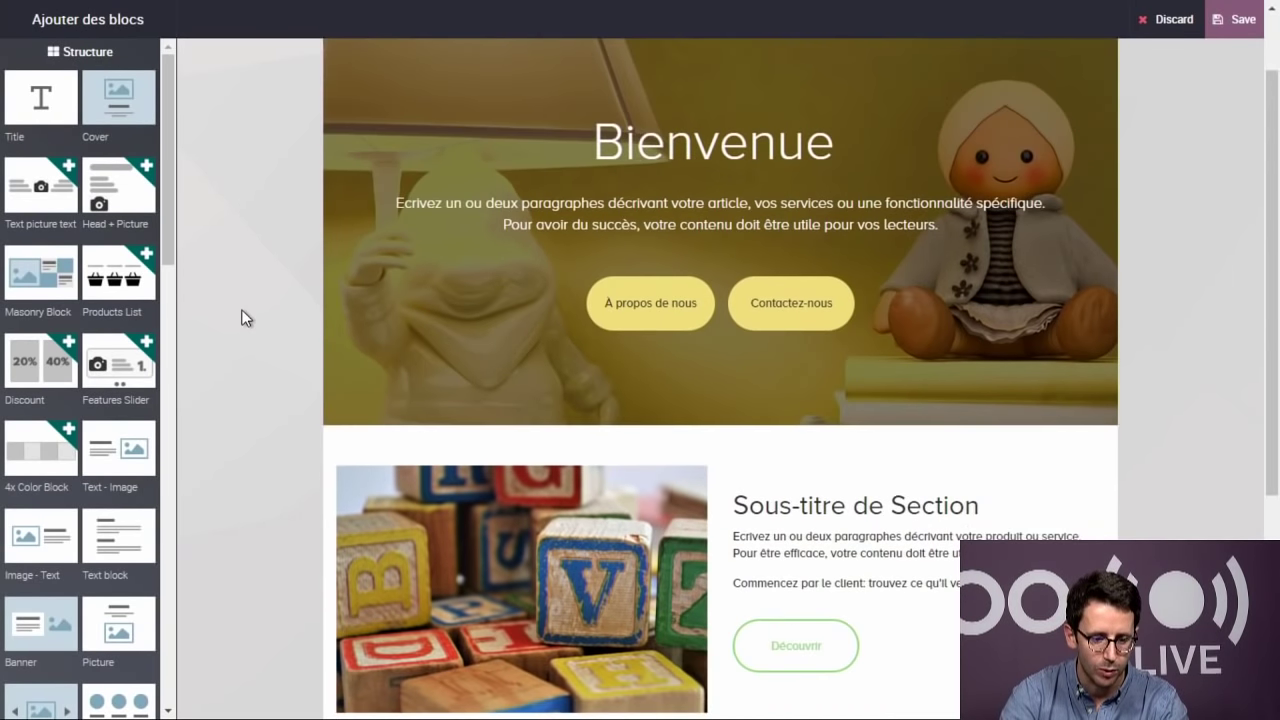
- Insert a Products List block of six toys below the Sous-titre de Section block, keeping the boat picture
{"action": "left_click_drag", "start_coordinate": [118, 272], "coordinate": [565, 467]}
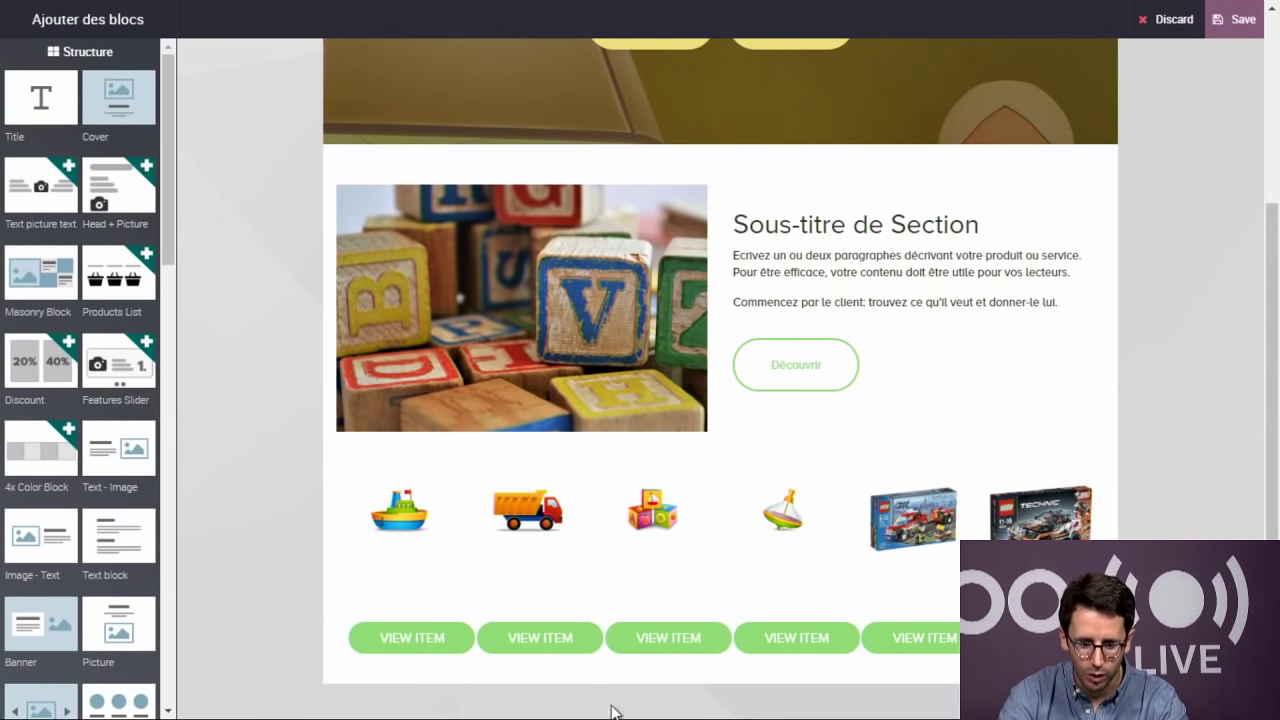
{"action": "scroll", "coordinate": [460, 625], "scroll_direction": "down", "scroll_amount": 1}
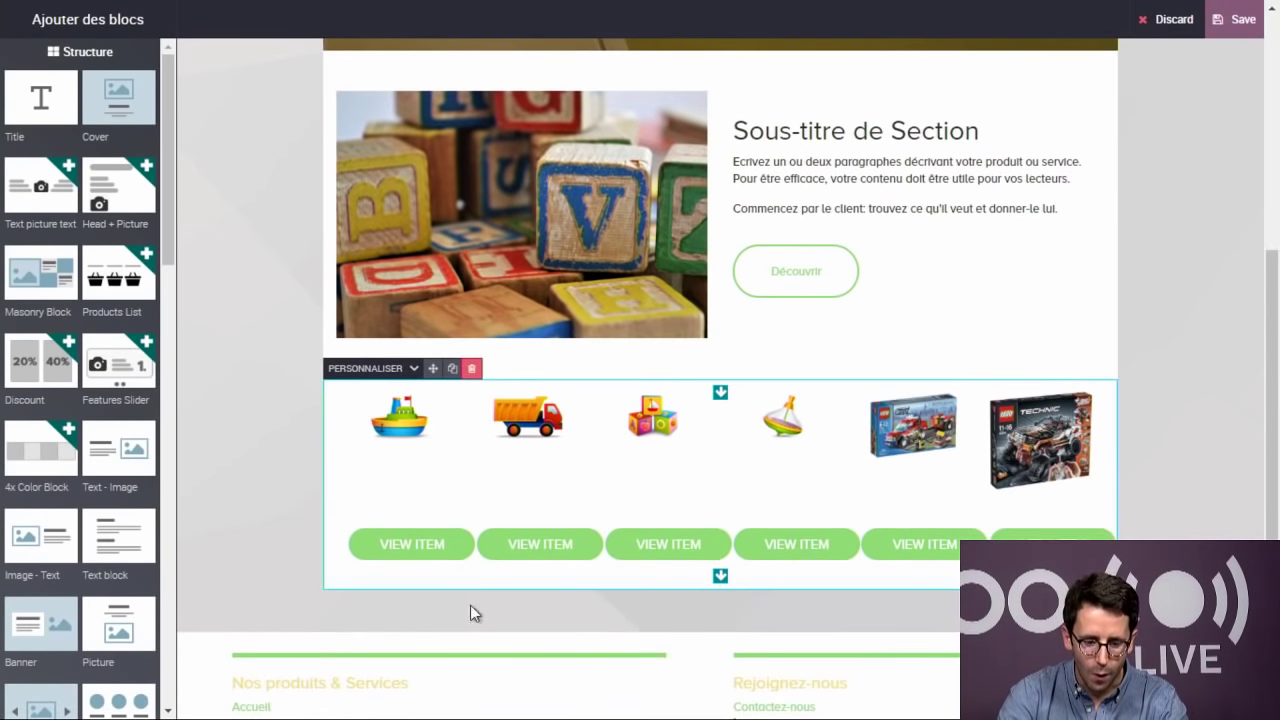
{"action": "left_click", "coordinate": [406, 436]}
{"action": "double_click", "coordinate": [406, 434]}
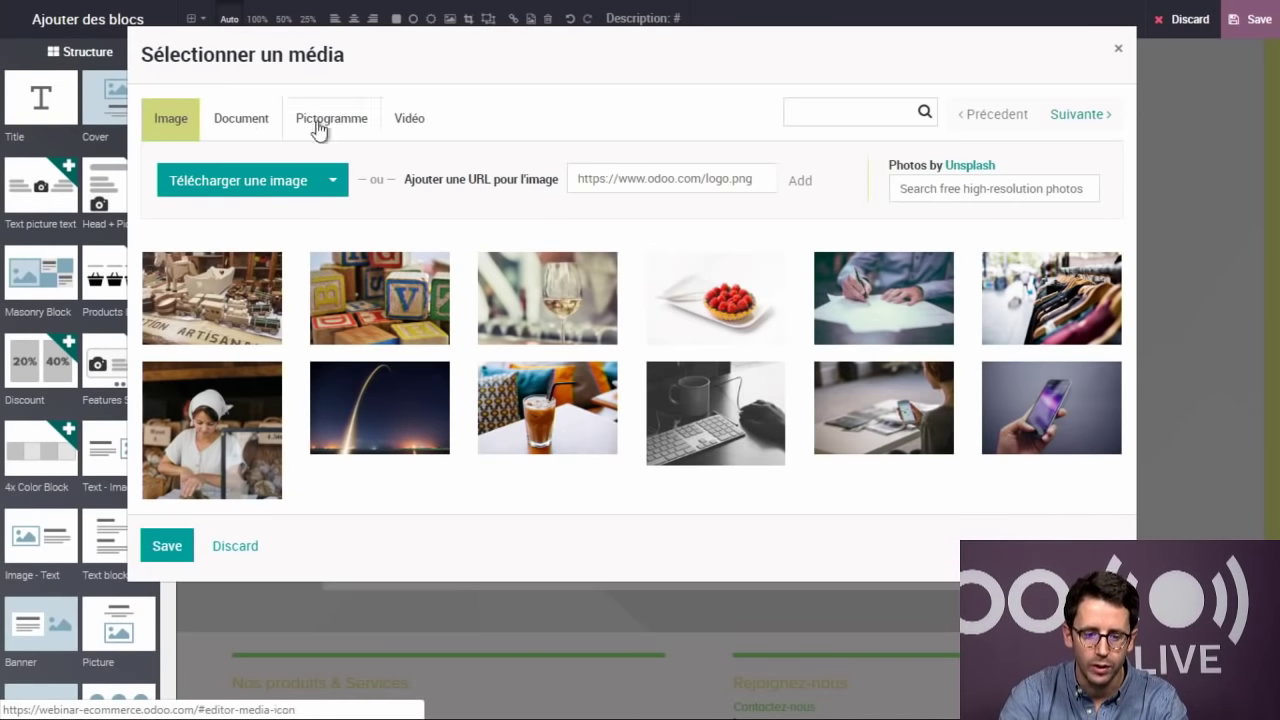
{"action": "left_click", "coordinate": [1118, 48]}
- Scroll through the updated homepage and save the changes
{"action": "scroll", "coordinate": [637, 374], "scroll_direction": "down", "scroll_amount": 2}
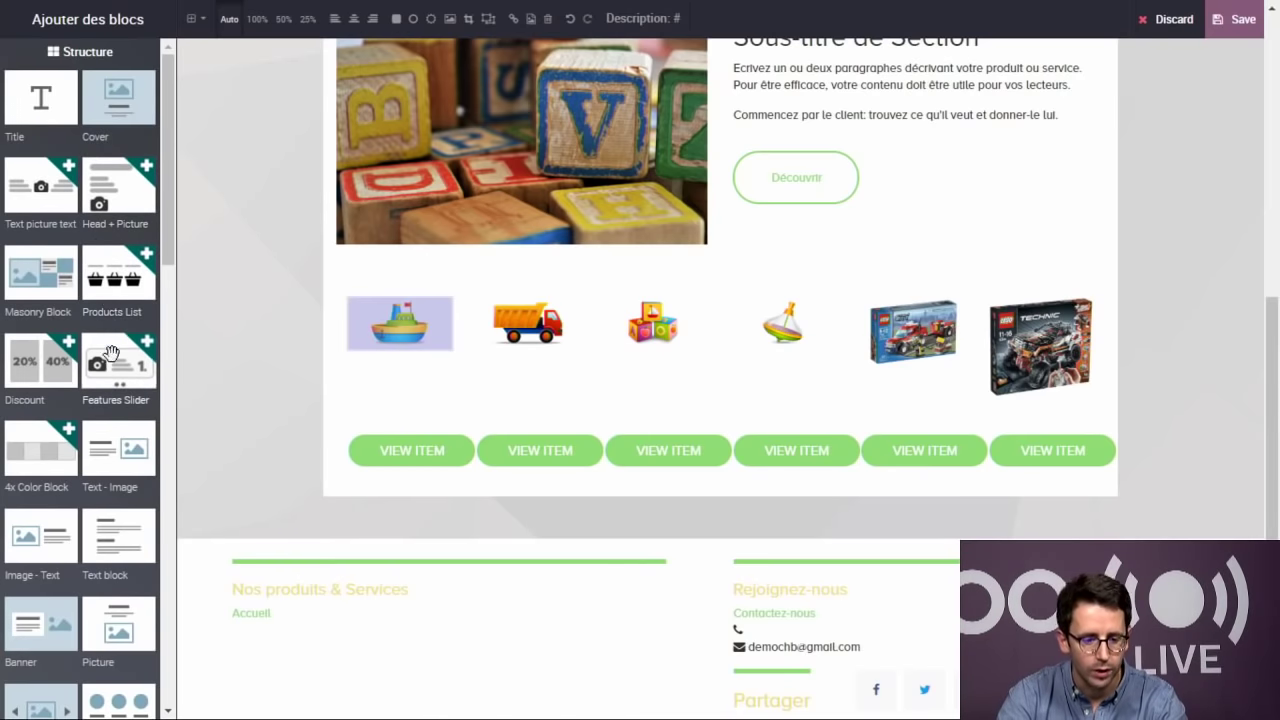
{"action": "scroll", "coordinate": [122, 410], "scroll_direction": "down", "scroll_amount": 3}
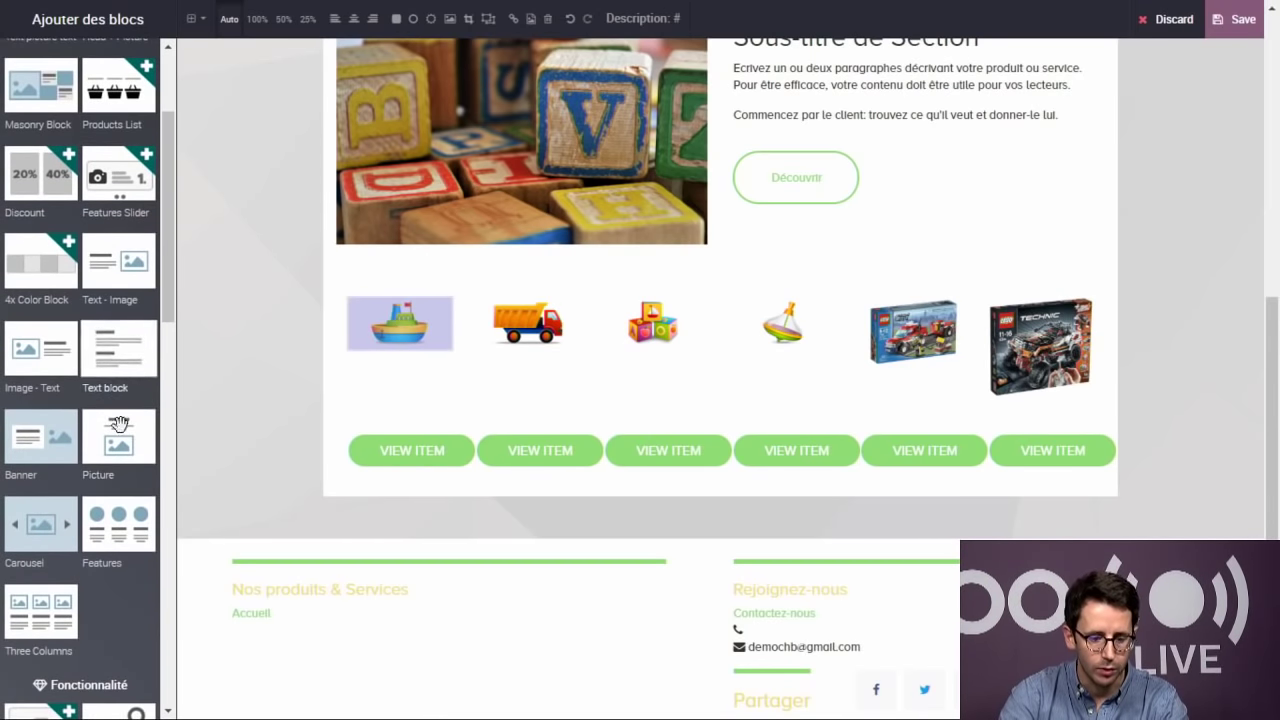
{"action": "scroll", "coordinate": [128, 500], "scroll_direction": "down", "scroll_amount": 6}
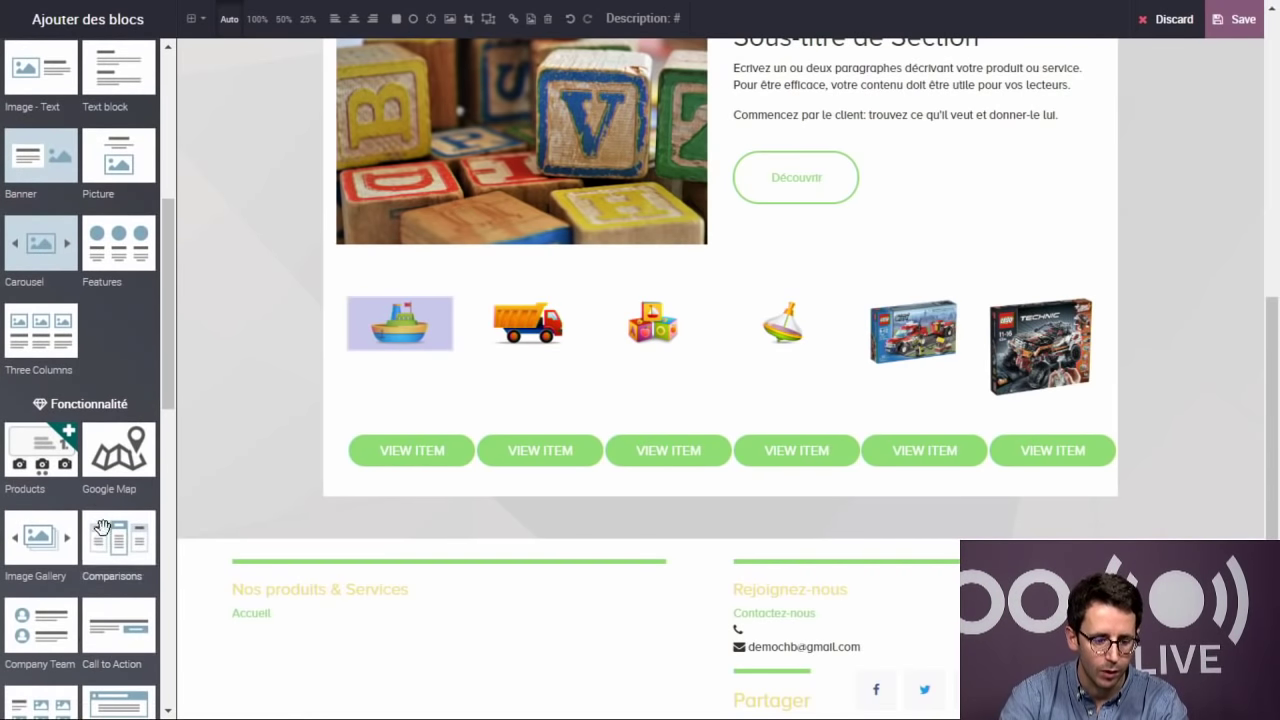
{"action": "scroll", "coordinate": [123, 480], "scroll_direction": "down", "scroll_amount": 4}
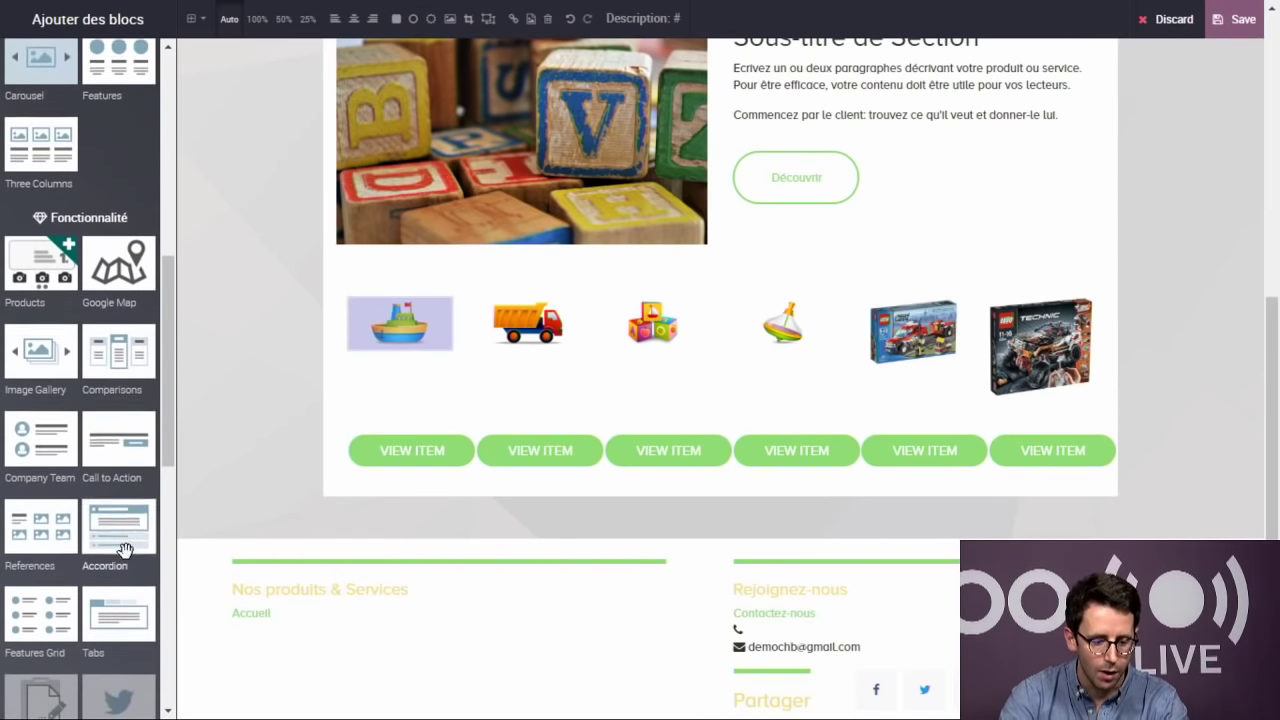
{"action": "scroll", "coordinate": [125, 551], "scroll_direction": "down", "scroll_amount": 6}
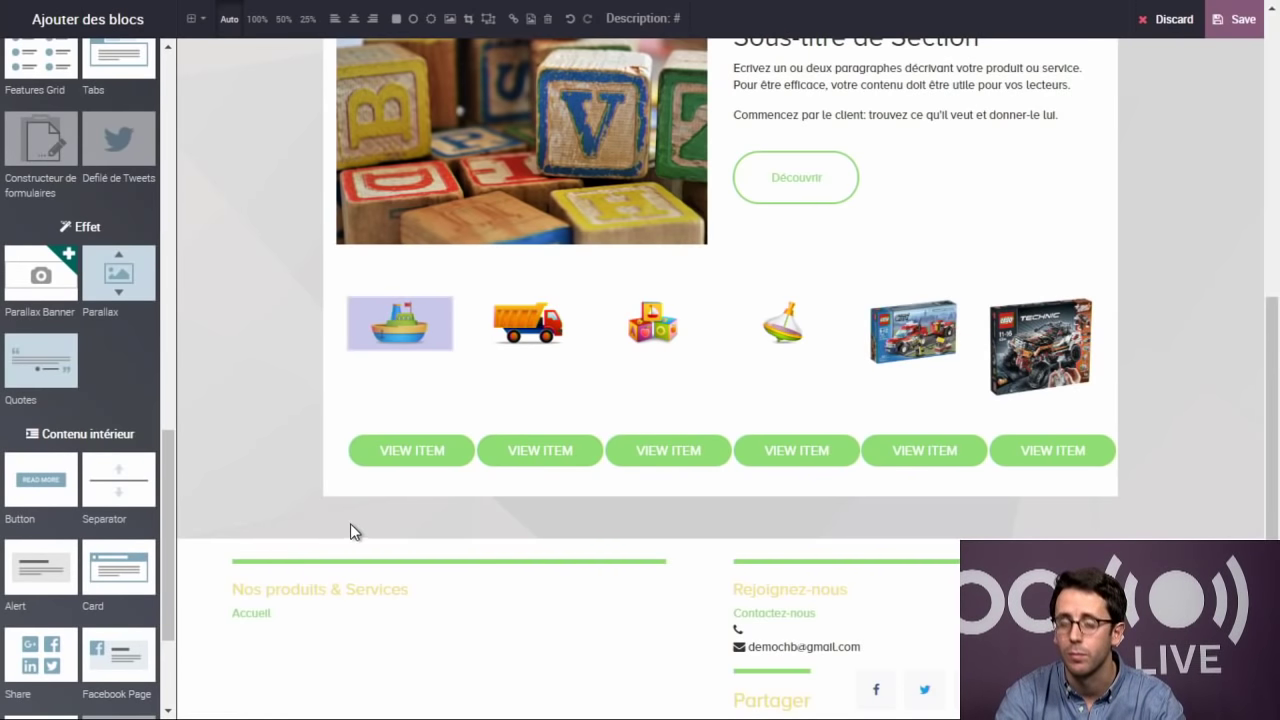
{"action": "scroll", "coordinate": [240, 380], "scroll_direction": "down", "scroll_amount": 1}
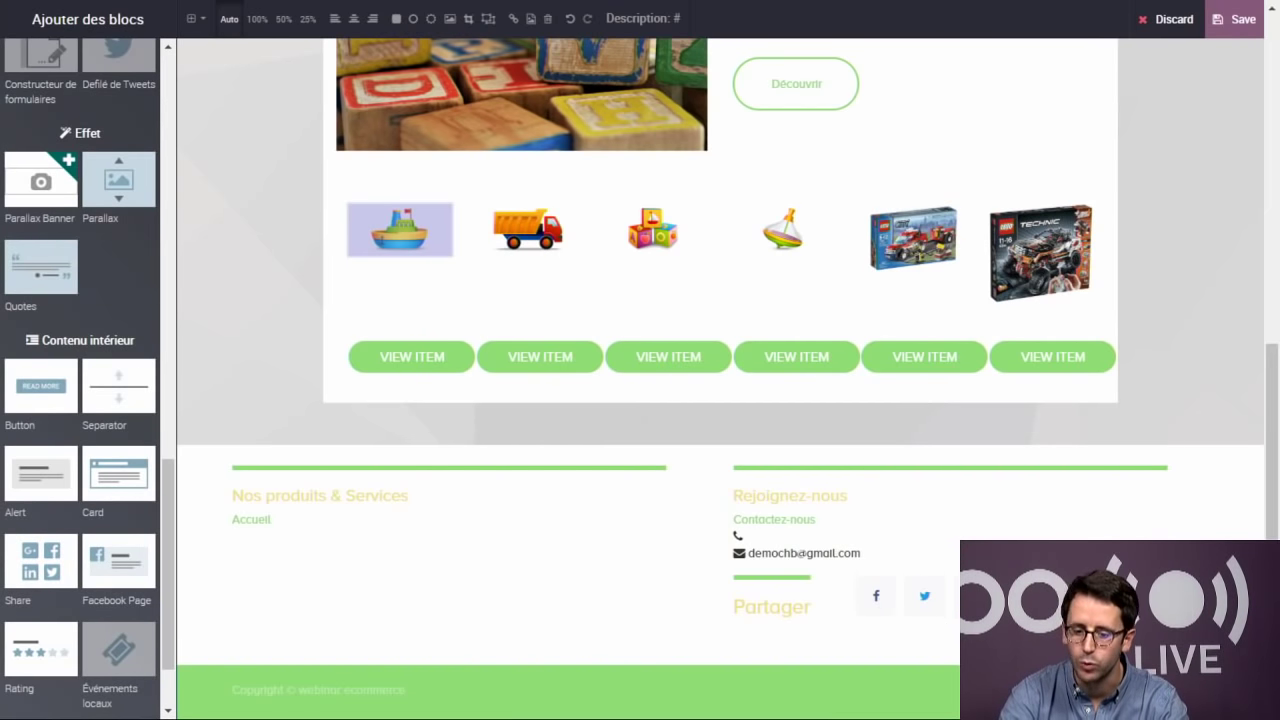
{"action": "scroll", "coordinate": [666, 338], "scroll_direction": "up", "scroll_amount": 3}
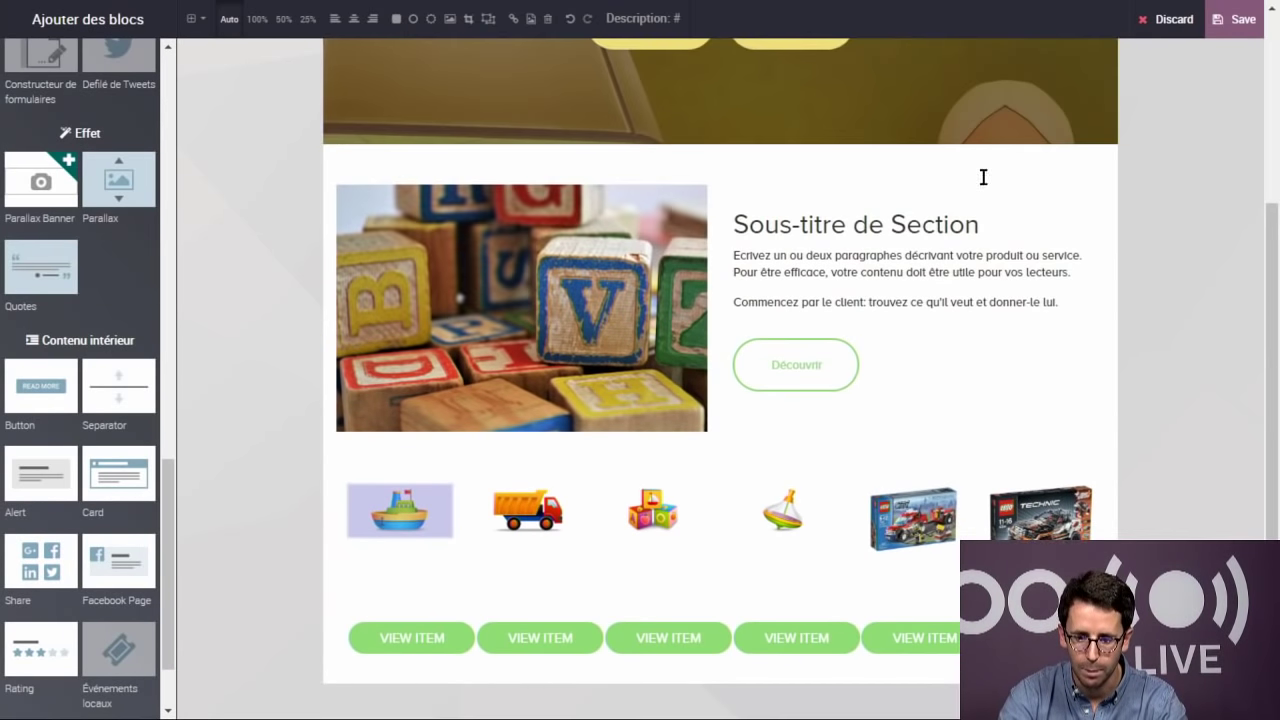
{"action": "left_click", "coordinate": [1238, 20]}
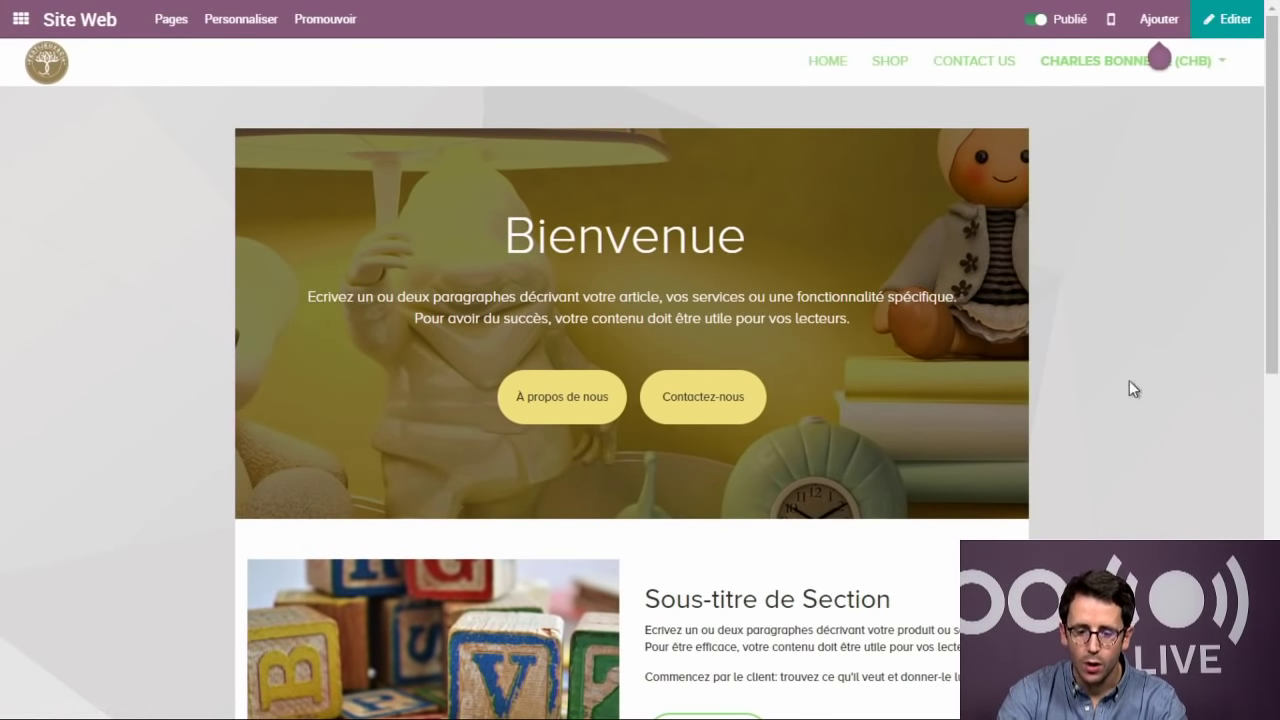
- Create a new shop product named 'Dé bois' from the New menu
{"action": "left_click", "coordinate": [1157, 27]}
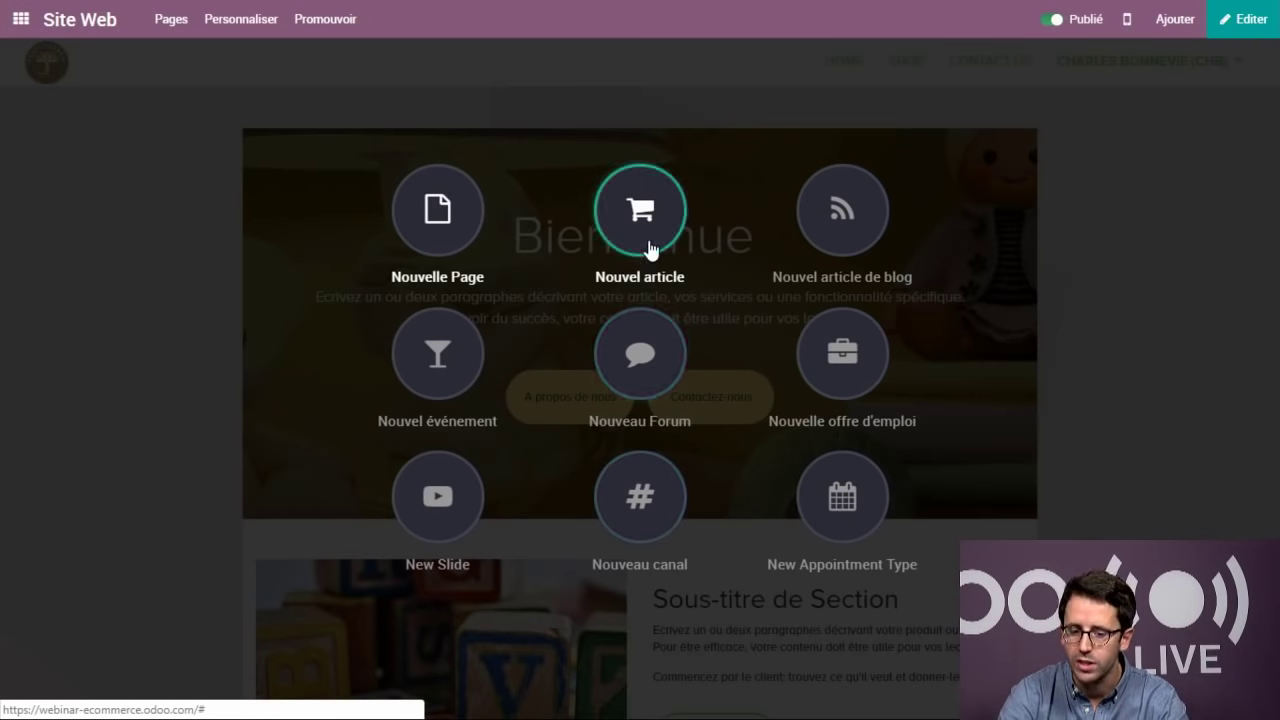
{"action": "left_click", "coordinate": [642, 212]}
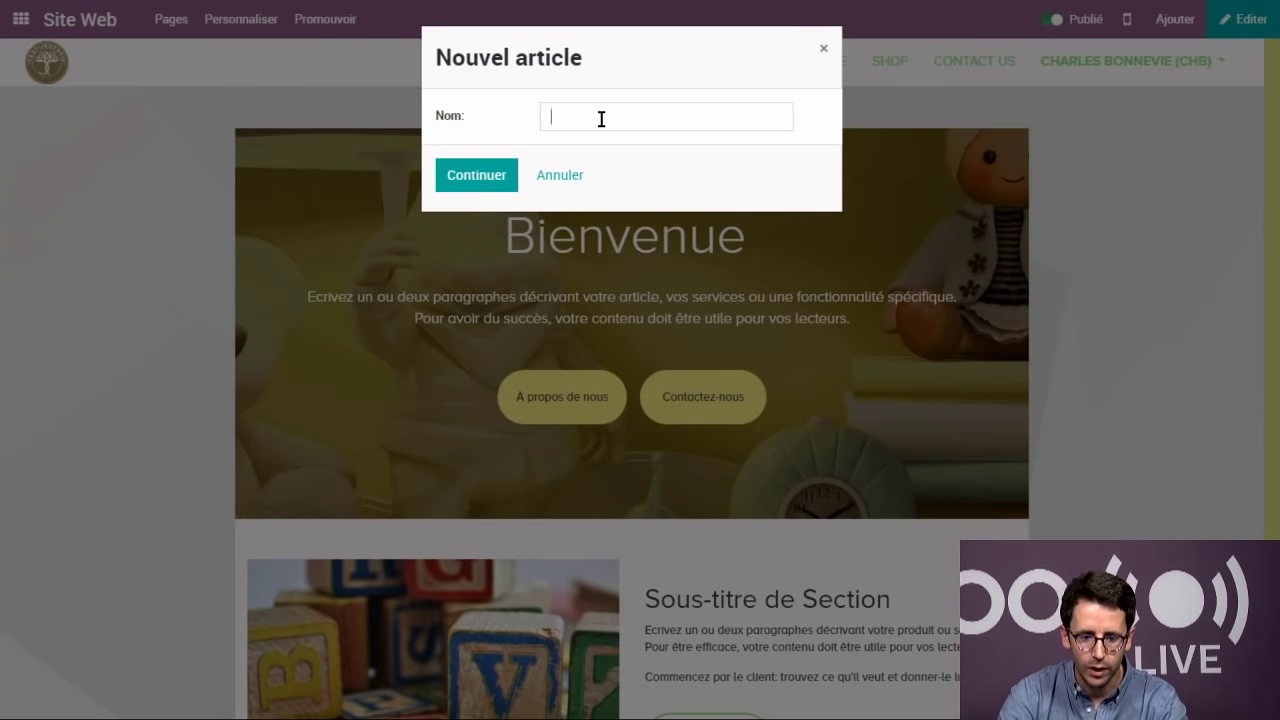
{"action": "type", "text": "Dé bois"}
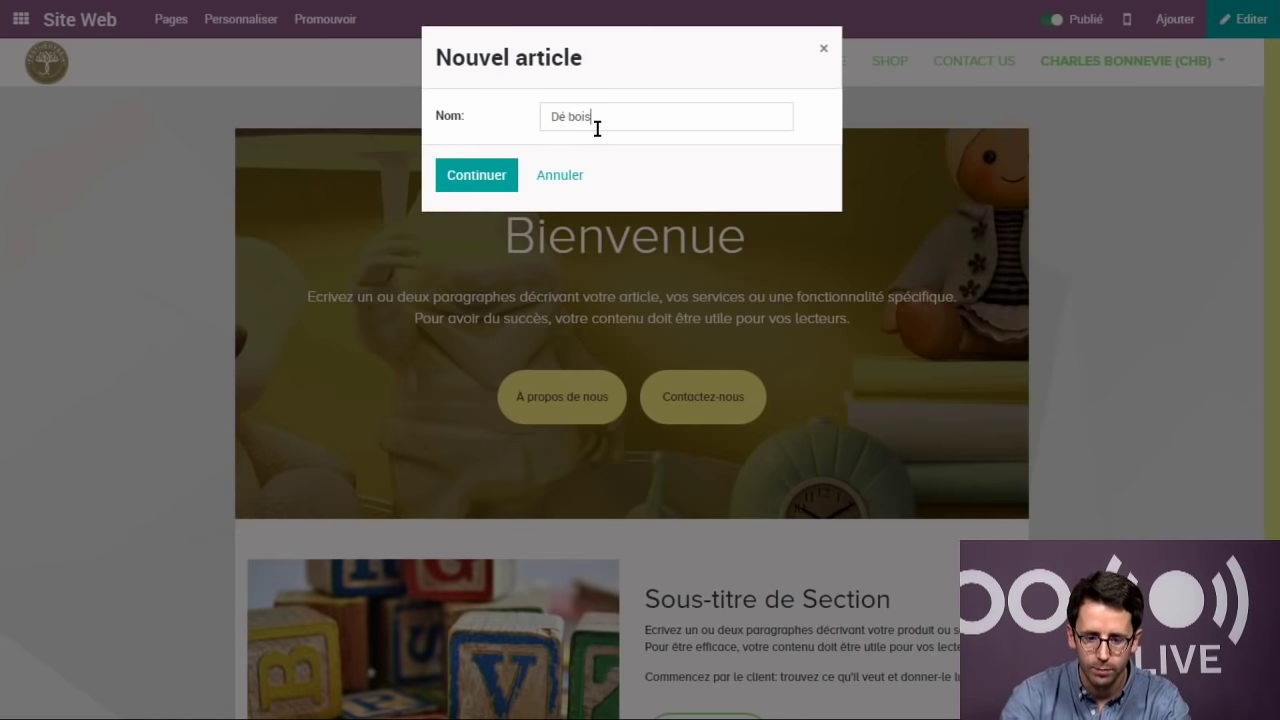
{"action": "left_click", "coordinate": [488, 167]}
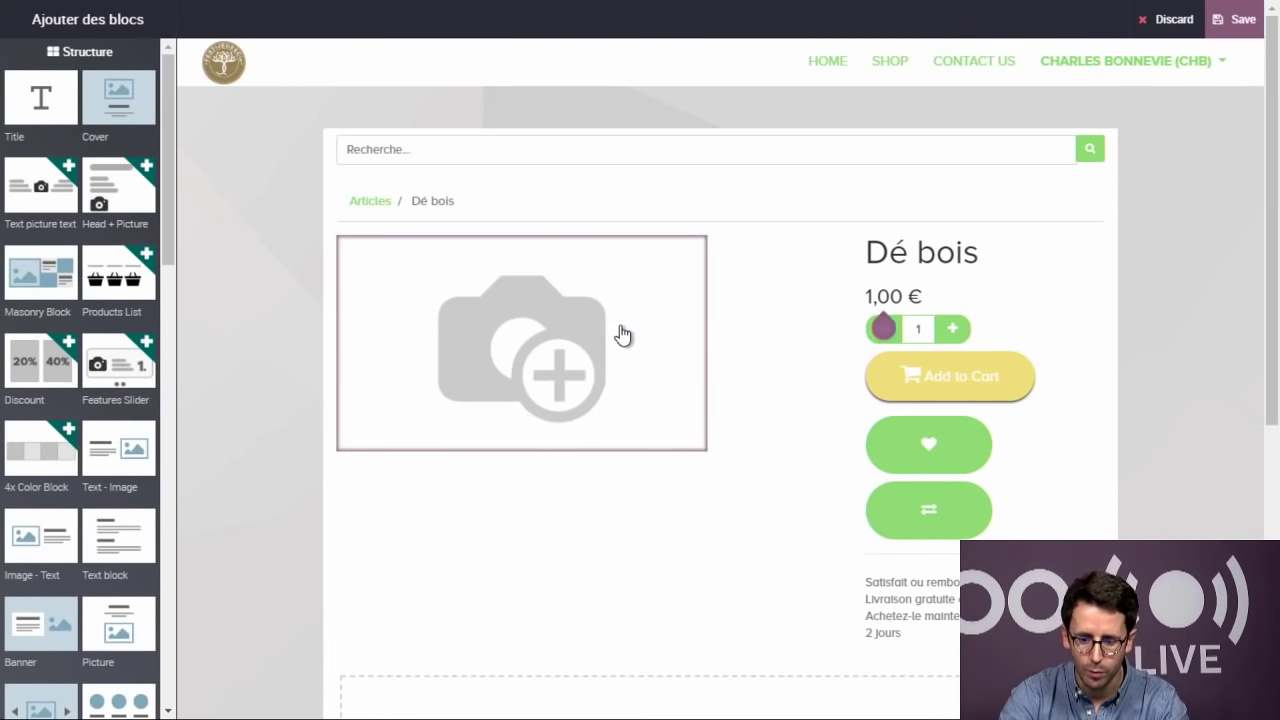
- Set the Dé bois price to 15 € with the alphabet-blocks photo, and save the page
{"action": "double_click", "coordinate": [893, 295]}
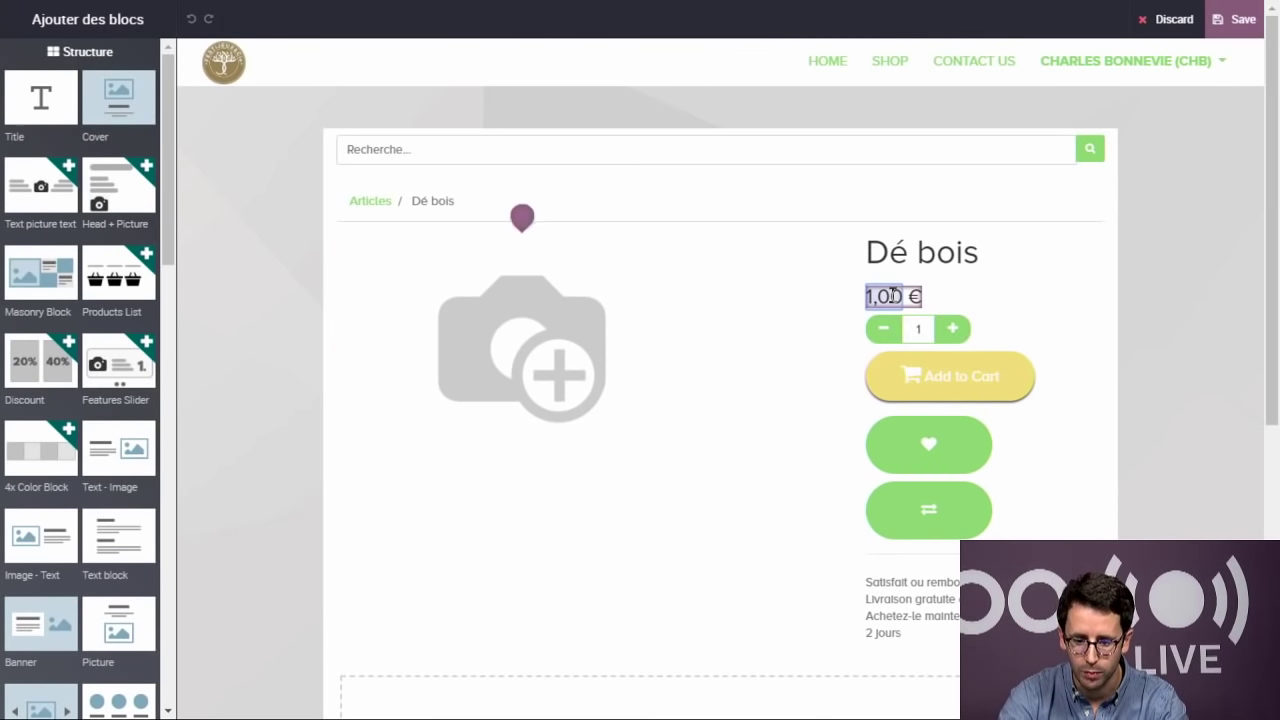
{"action": "type", "text": "15"}
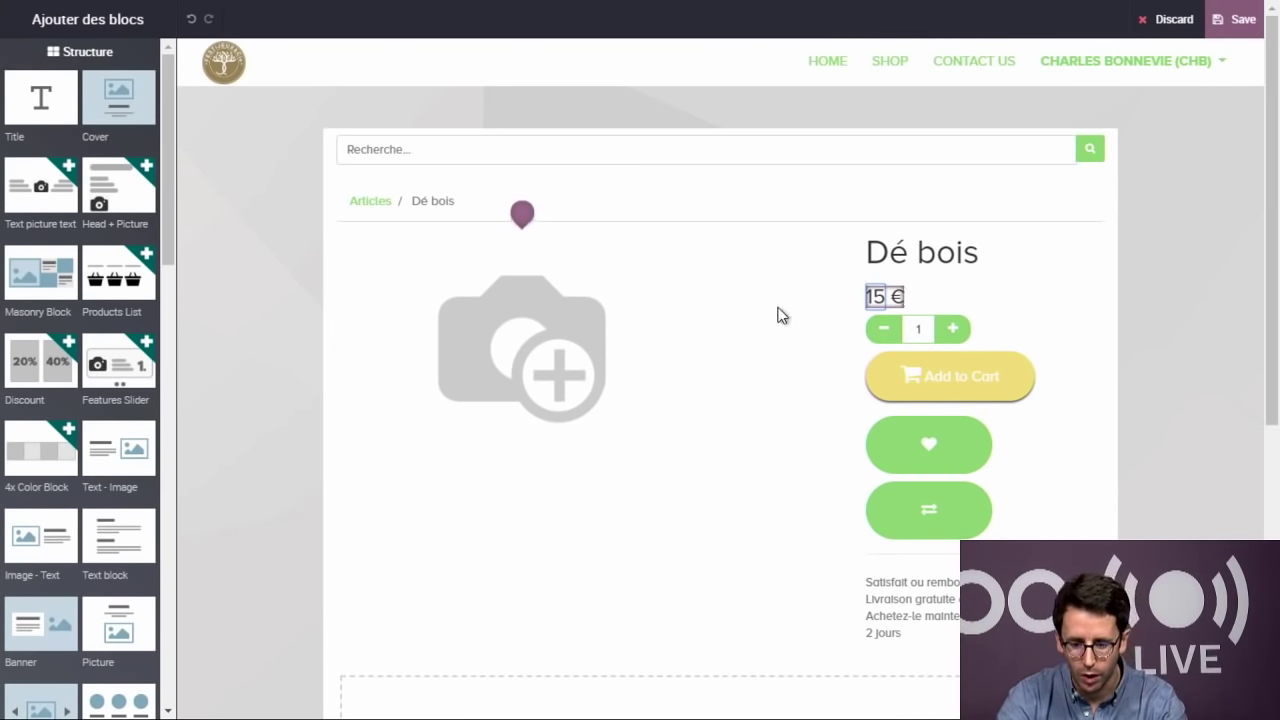
{"action": "double_click", "coordinate": [530, 310]}
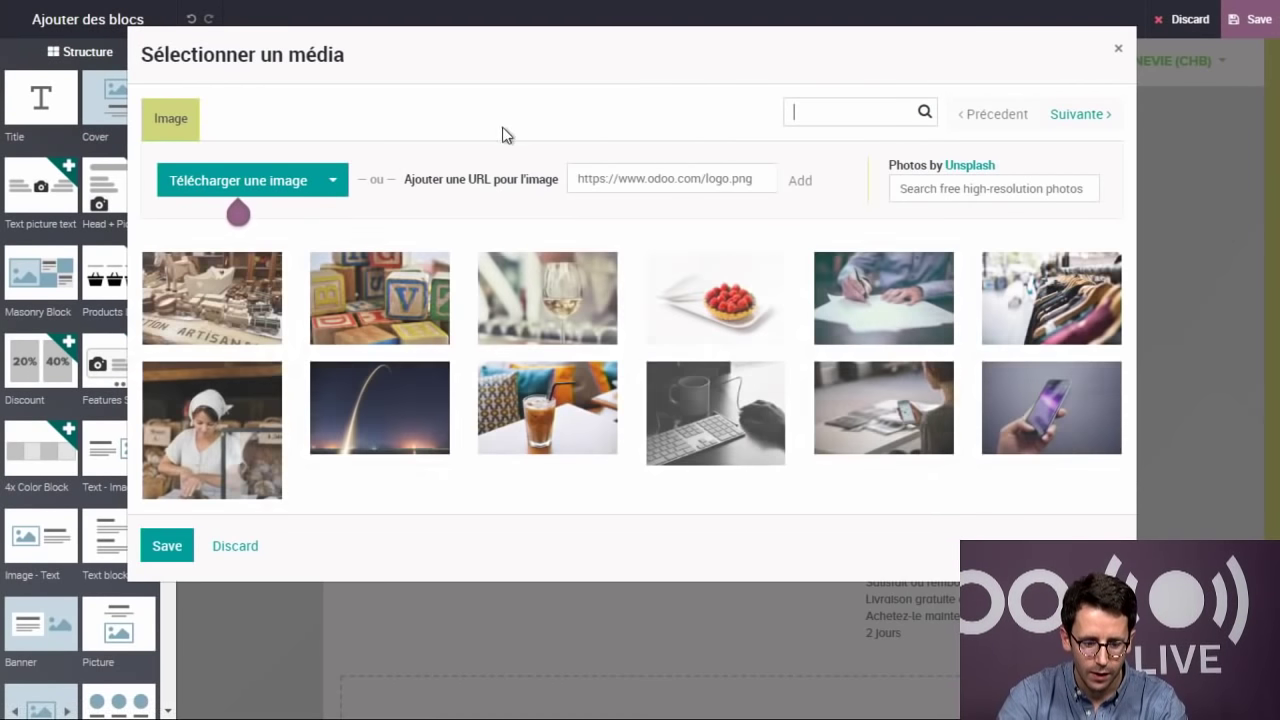
{"action": "left_click", "coordinate": [378, 302]}
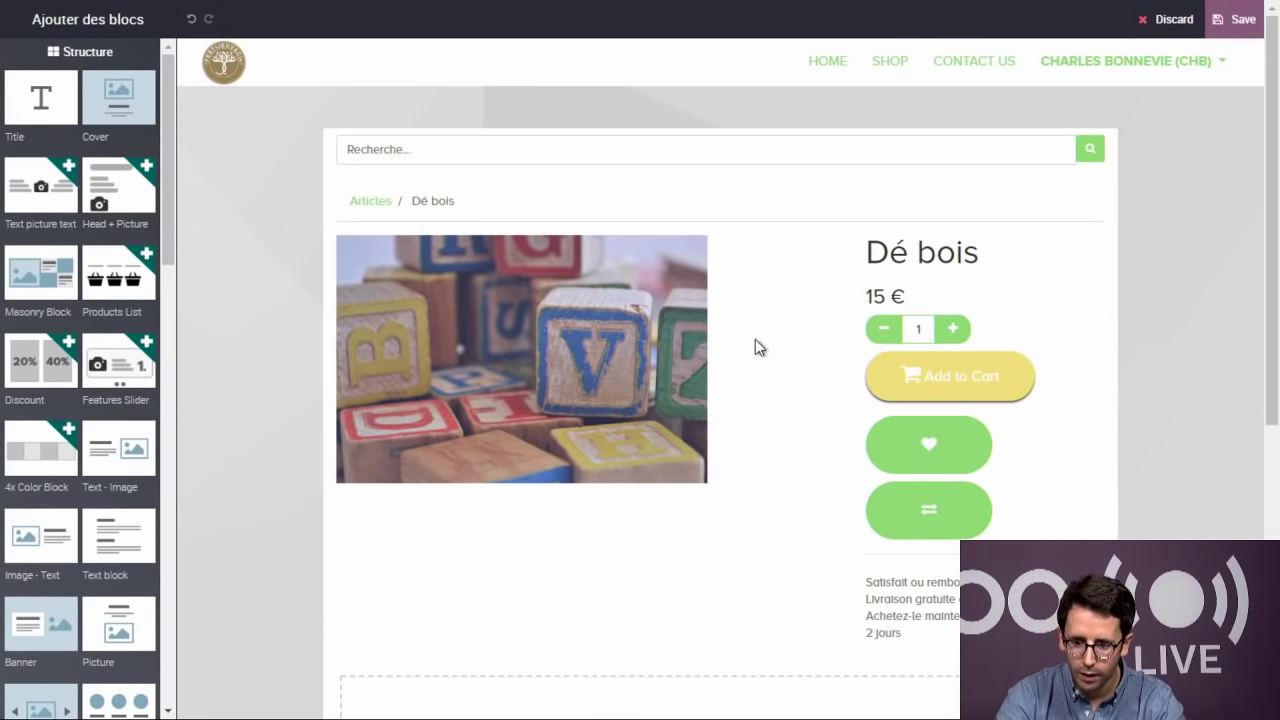
{"action": "scroll", "coordinate": [797, 267], "scroll_direction": "down", "scroll_amount": 3}
{"action": "scroll", "coordinate": [786, 431], "scroll_direction": "up", "scroll_amount": 3}
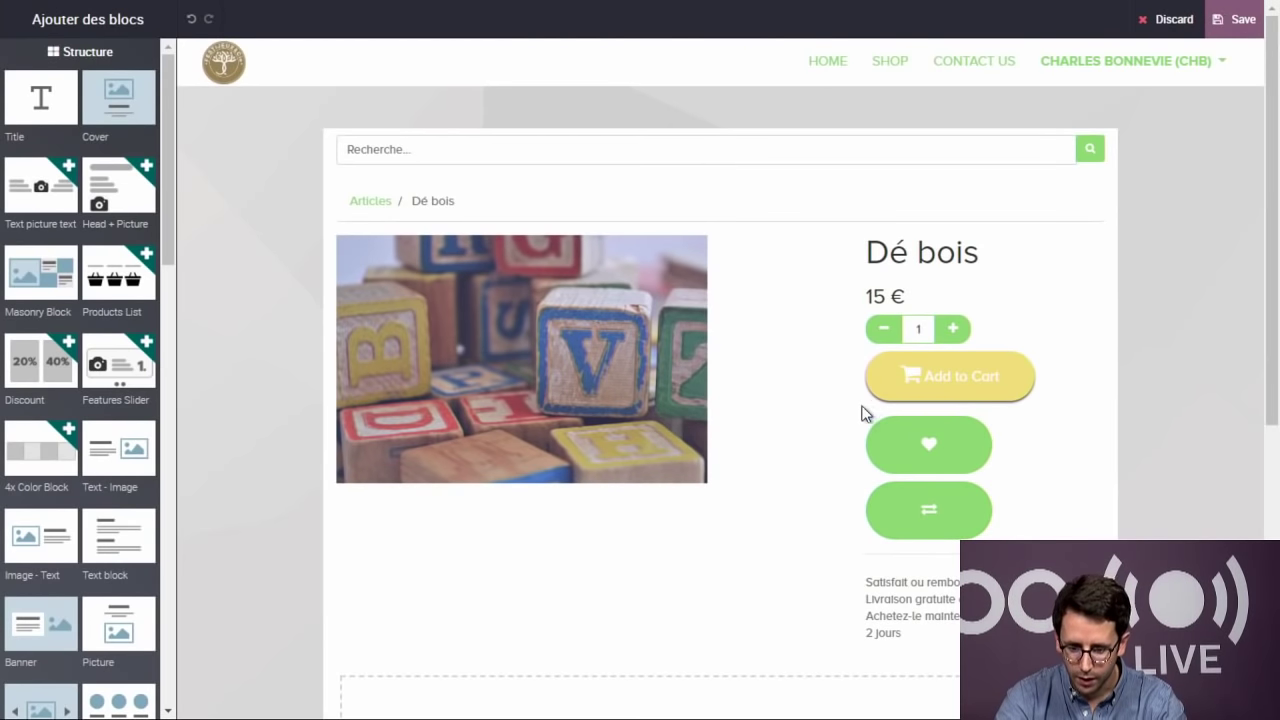
{"action": "left_click", "coordinate": [1245, 19]}
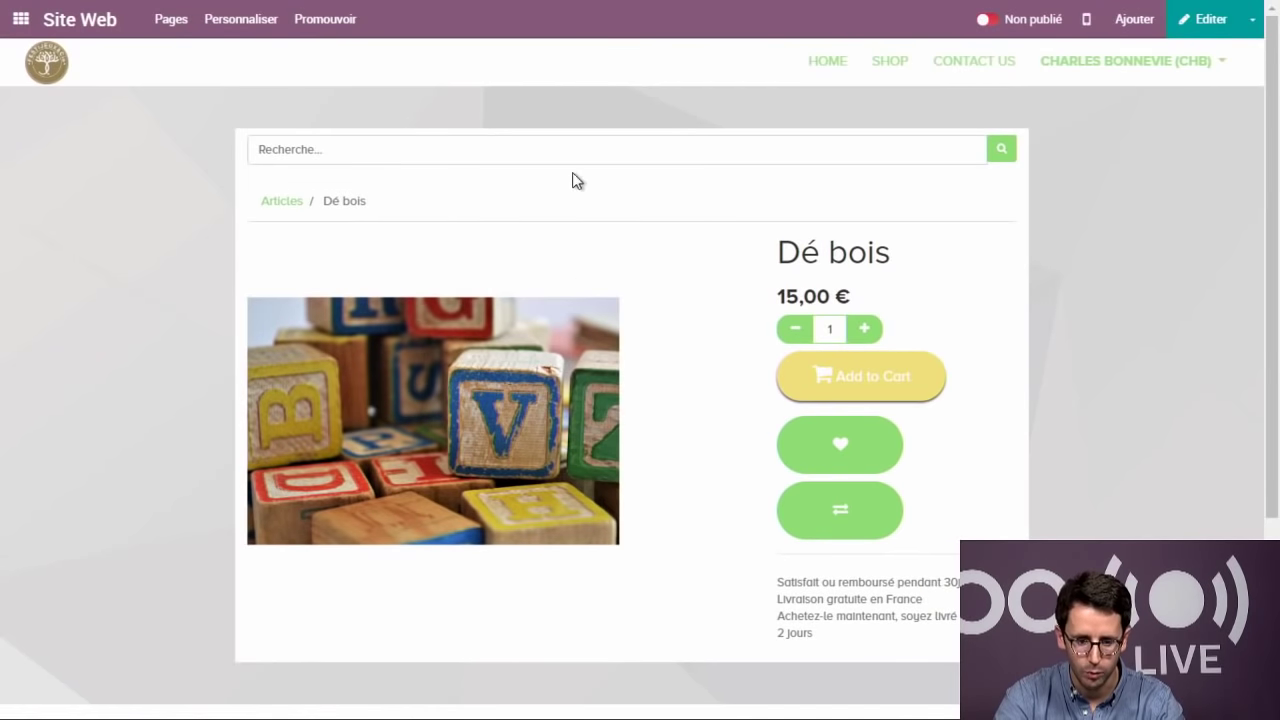
- Switch the Dé bois product page to Publié, then re-enter and save the editor
{"action": "left_click", "coordinate": [989, 24]}
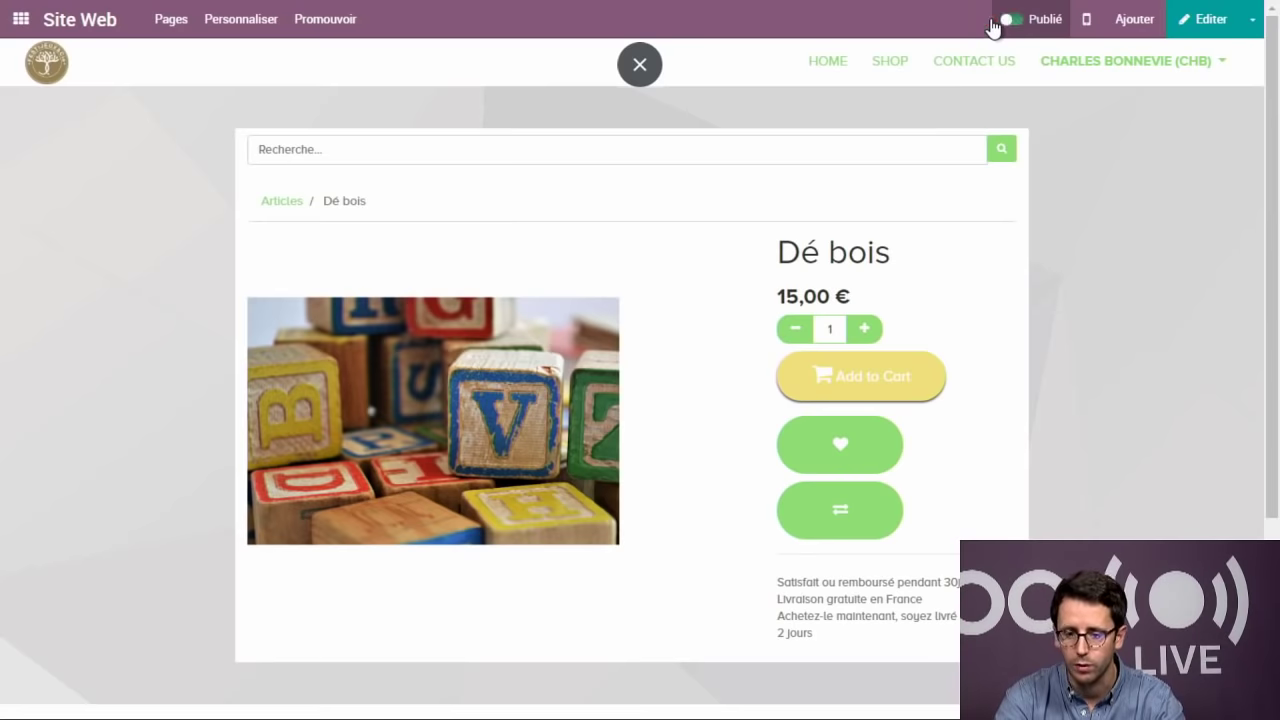
{"action": "left_click", "coordinate": [1208, 20]}
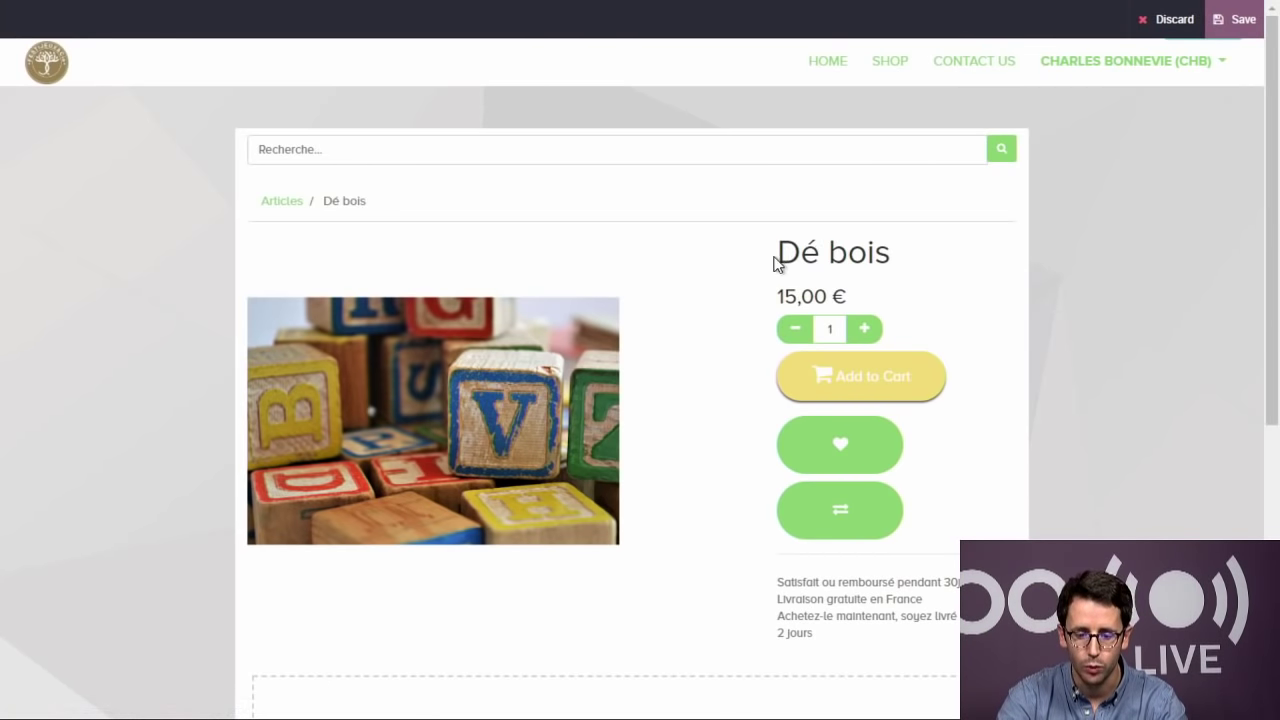
{"action": "scroll", "coordinate": [710, 290], "scroll_direction": "down", "scroll_amount": 2}
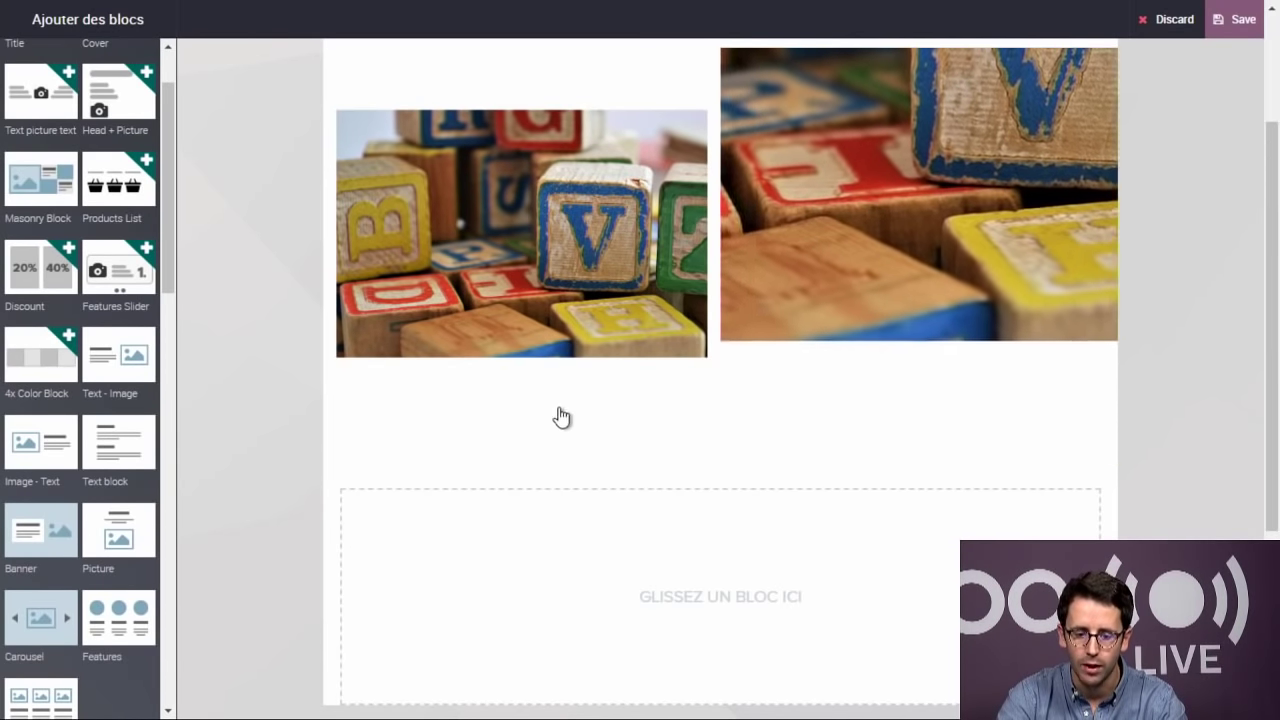
{"action": "scroll", "coordinate": [1214, 217], "scroll_direction": "up", "scroll_amount": 4}
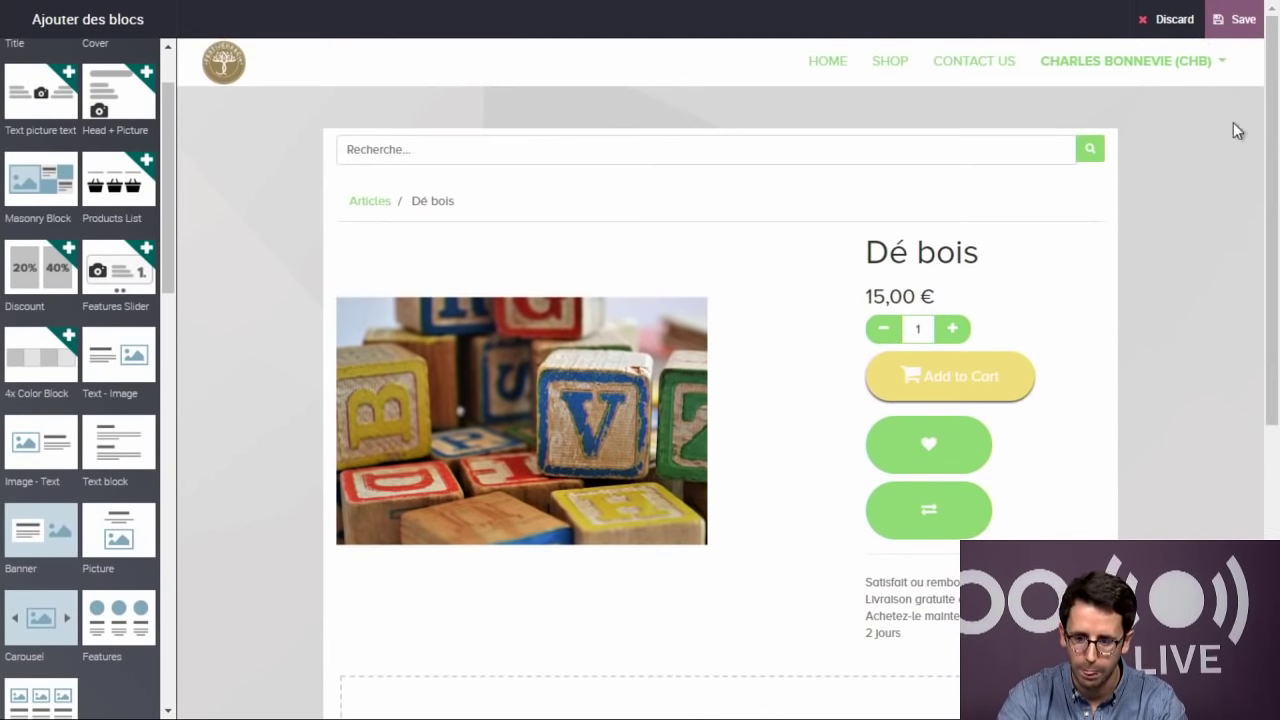
{"action": "left_click", "coordinate": [1232, 22]}
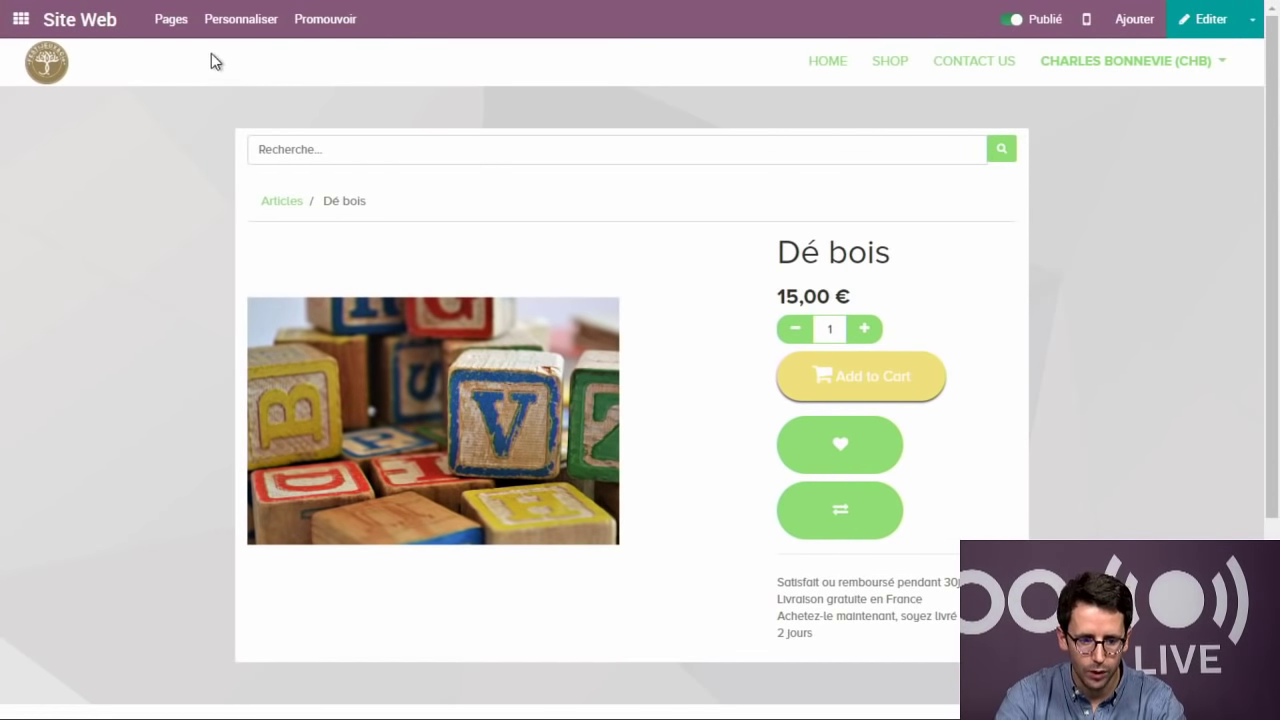
- Go to the homepage and view it in a landscape mobile preview
{"action": "left_click", "coordinate": [825, 82]}
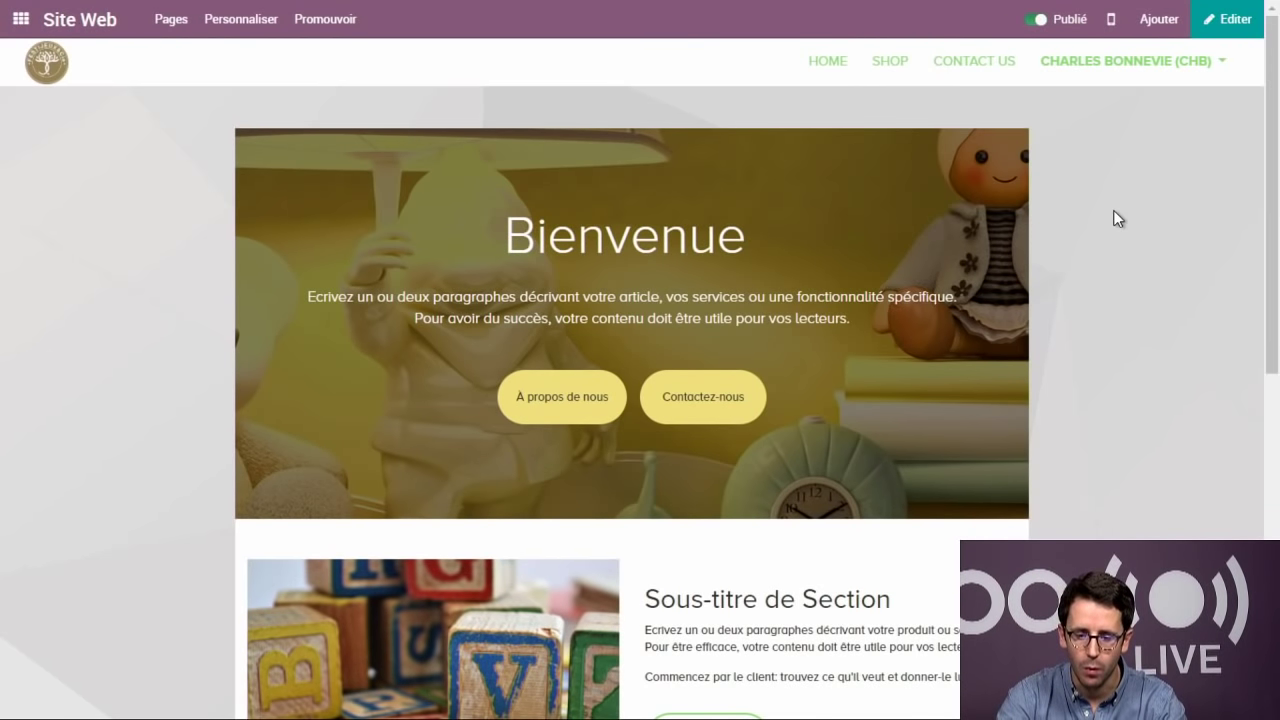
{"action": "left_click", "coordinate": [1110, 19]}
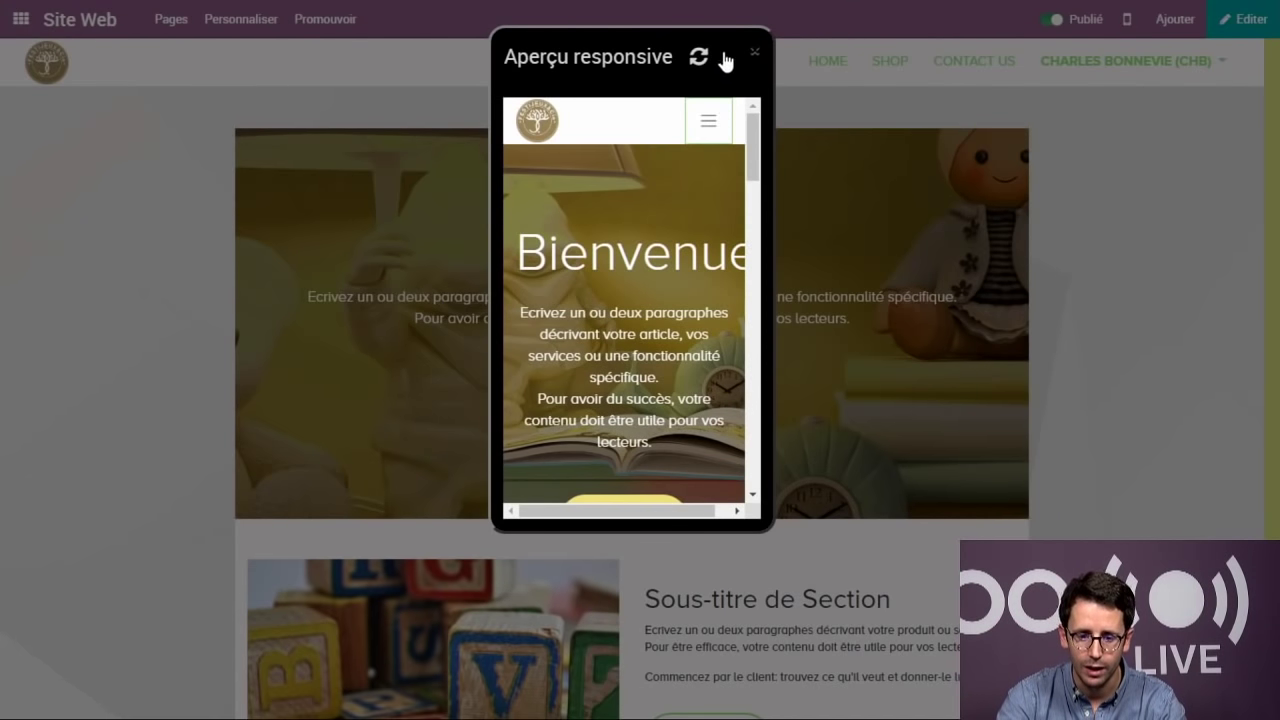
{"action": "left_click", "coordinate": [720, 57]}
{"action": "scroll", "coordinate": [671, 203], "scroll_direction": "down", "scroll_amount": 3}
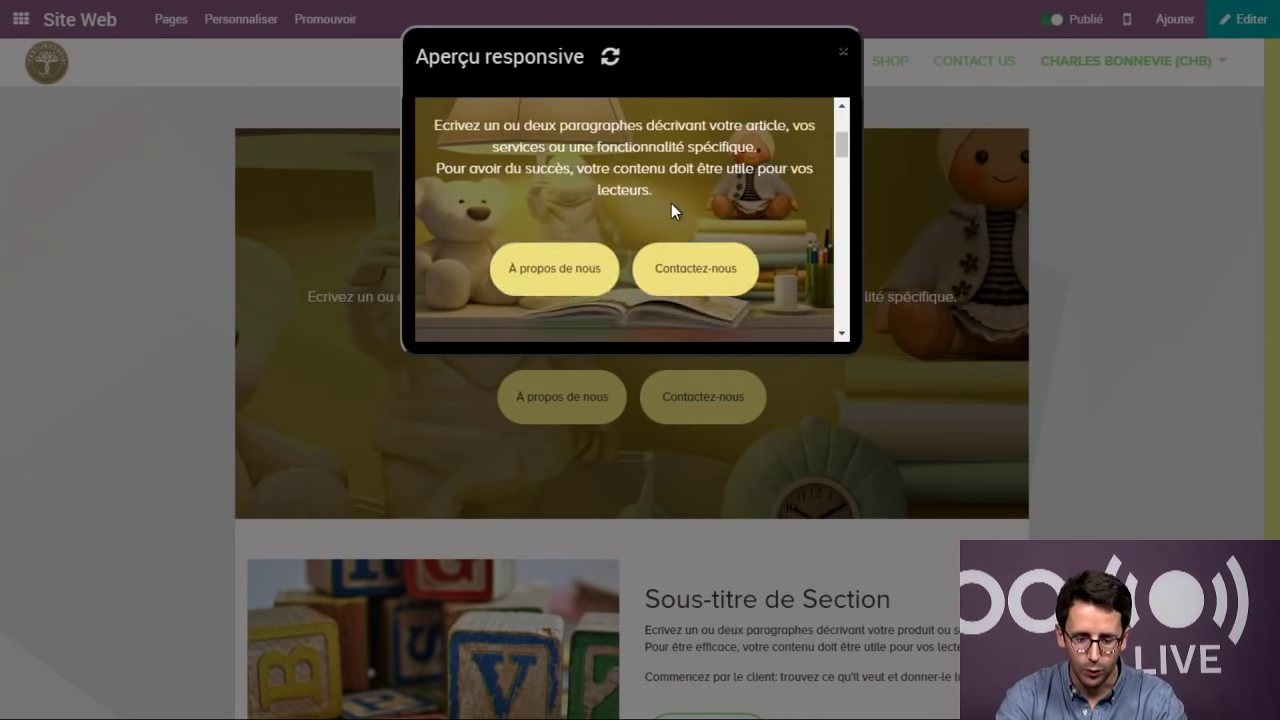
{"action": "scroll", "coordinate": [680, 217], "scroll_direction": "up", "scroll_amount": 3}
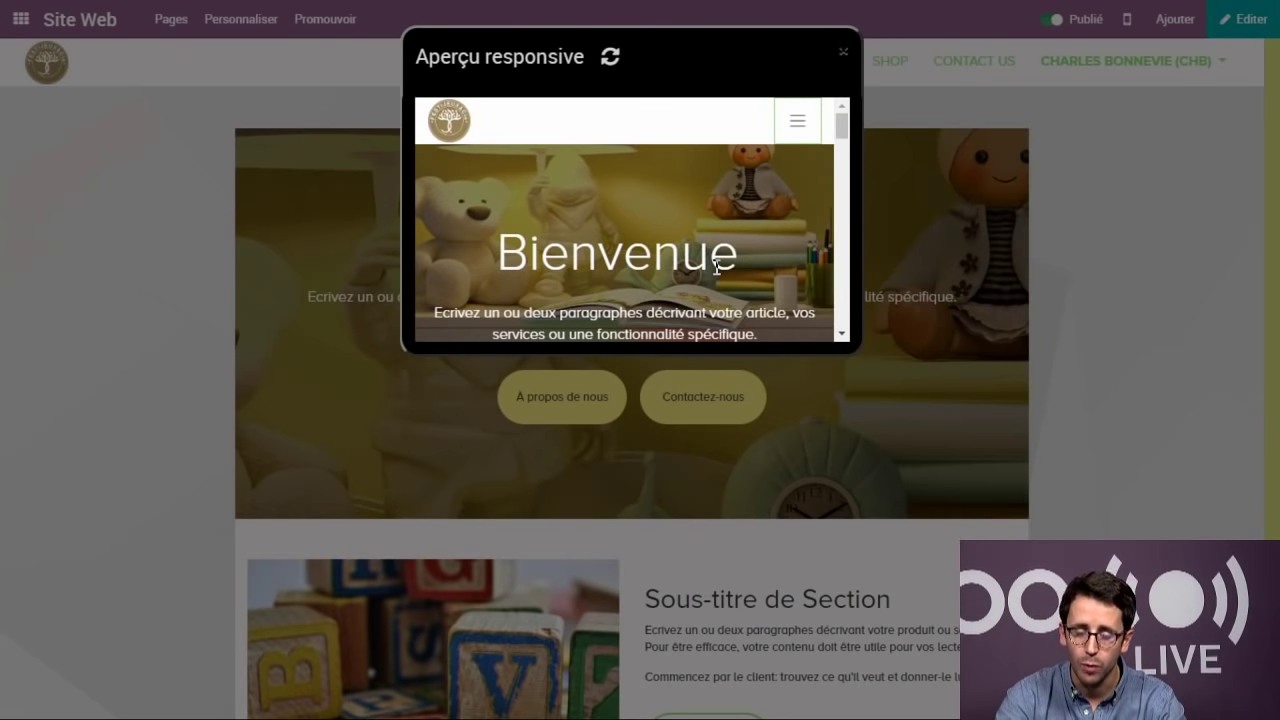
{"action": "scroll", "coordinate": [697, 213], "scroll_direction": "down", "scroll_amount": 5}
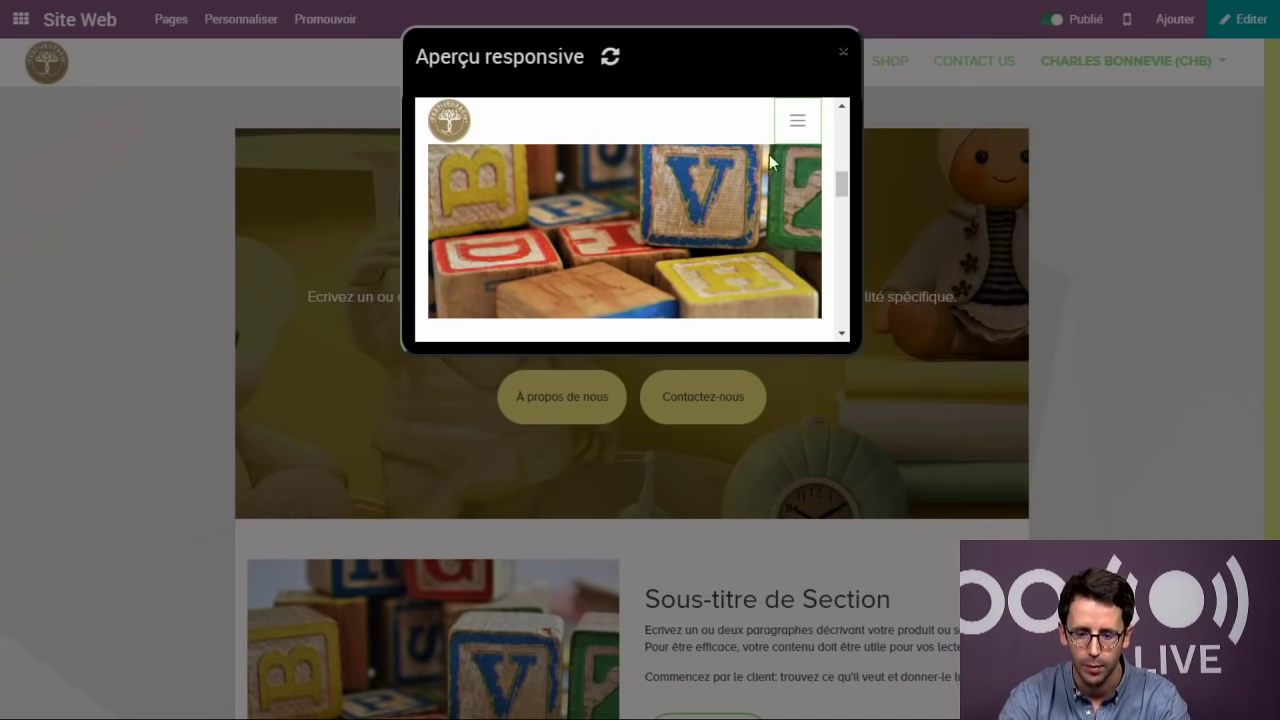
- Browse to the SHOP page through the mobile hamburger menu, then close the preview
{"action": "left_click", "coordinate": [798, 121]}
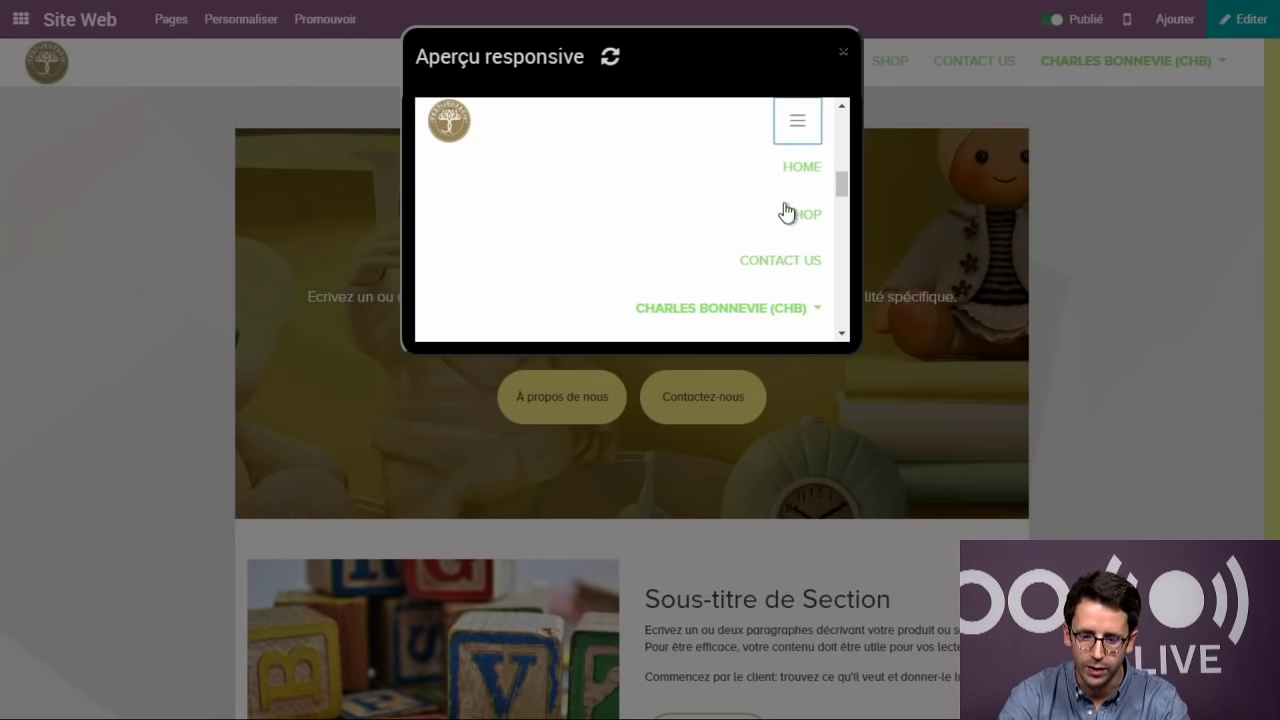
{"action": "left_click", "coordinate": [812, 212]}
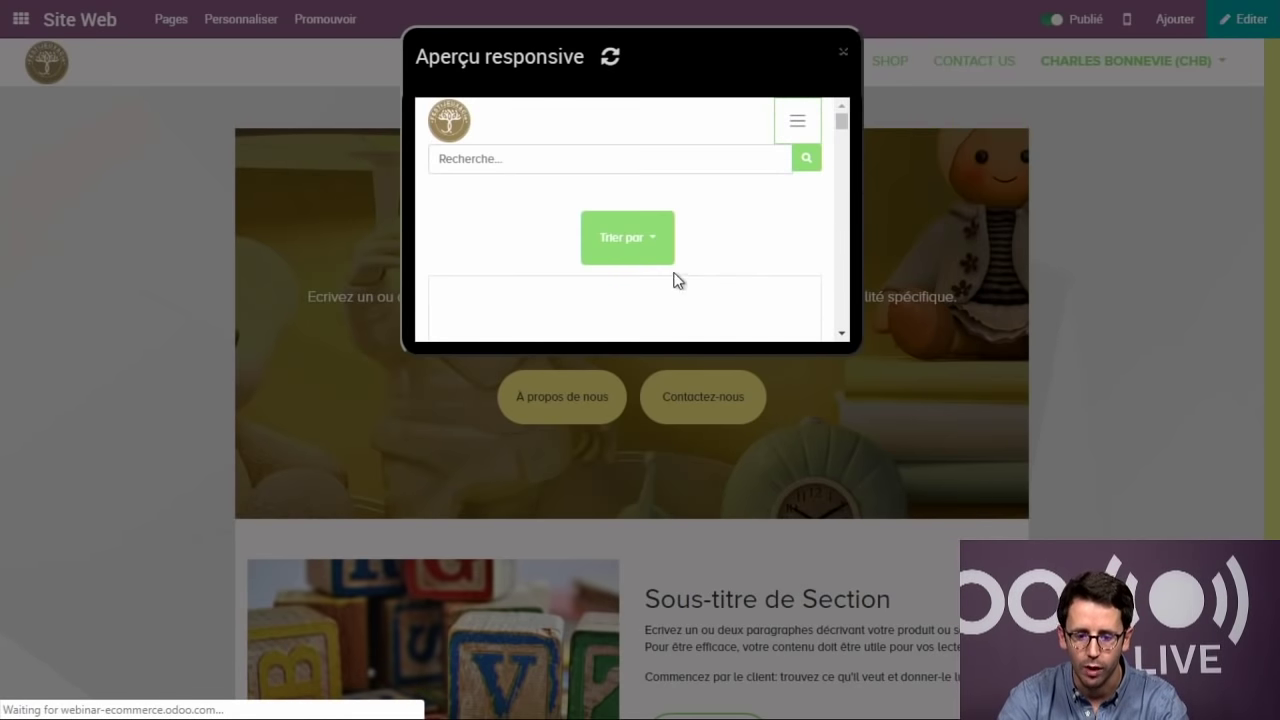
{"action": "scroll", "coordinate": [677, 260], "scroll_direction": "down", "scroll_amount": 5}
{"action": "scroll", "coordinate": [674, 220], "scroll_direction": "down", "scroll_amount": 5}
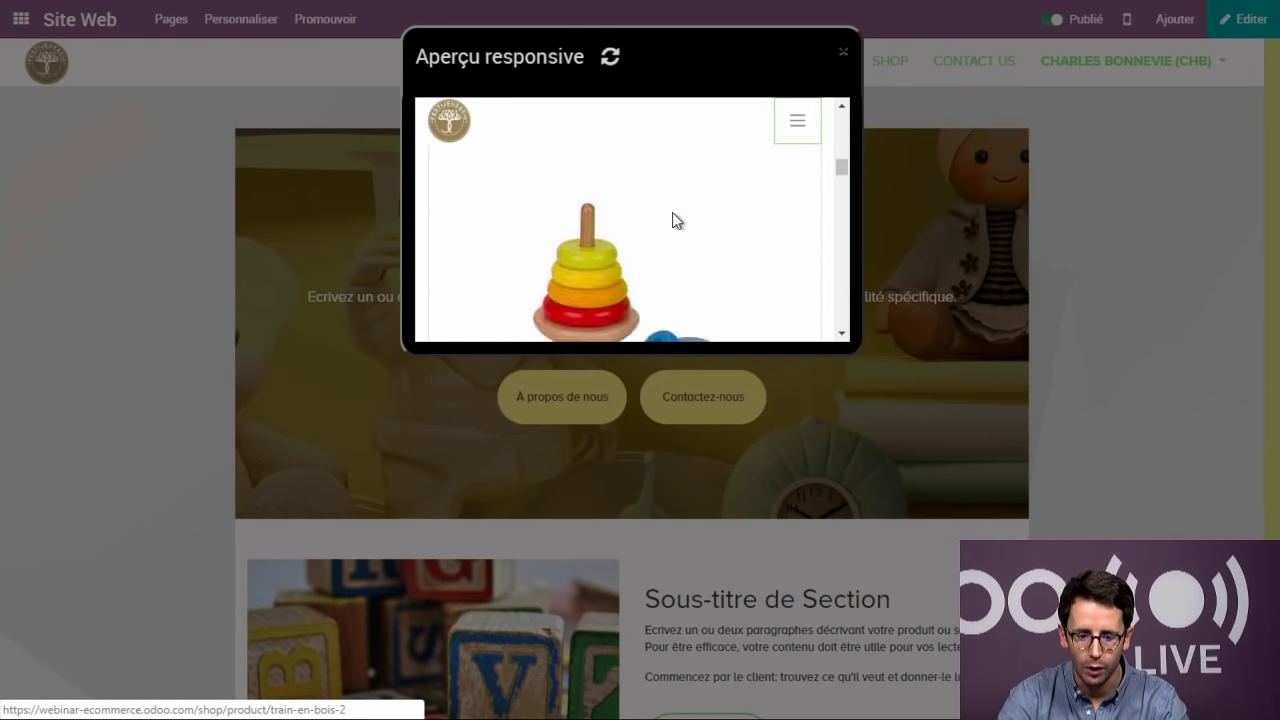
{"action": "left_click", "coordinate": [845, 54]}
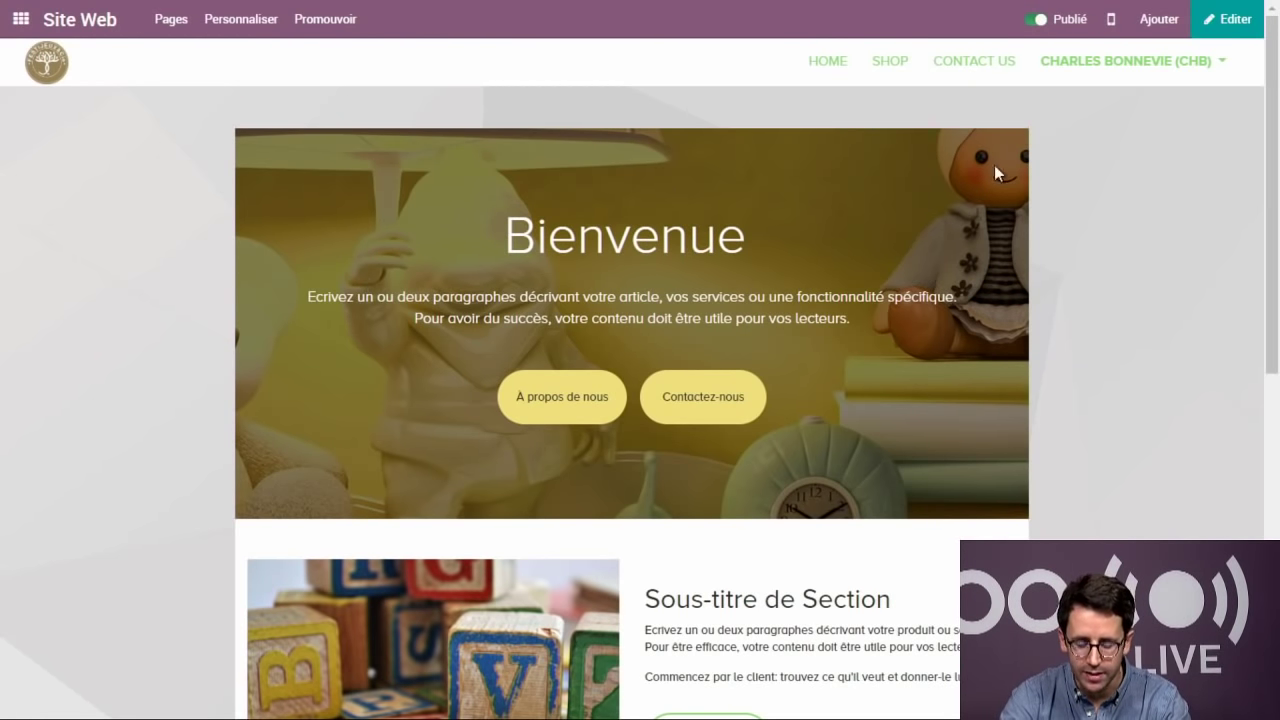
{"action": "left_click", "coordinate": [256, 22]}
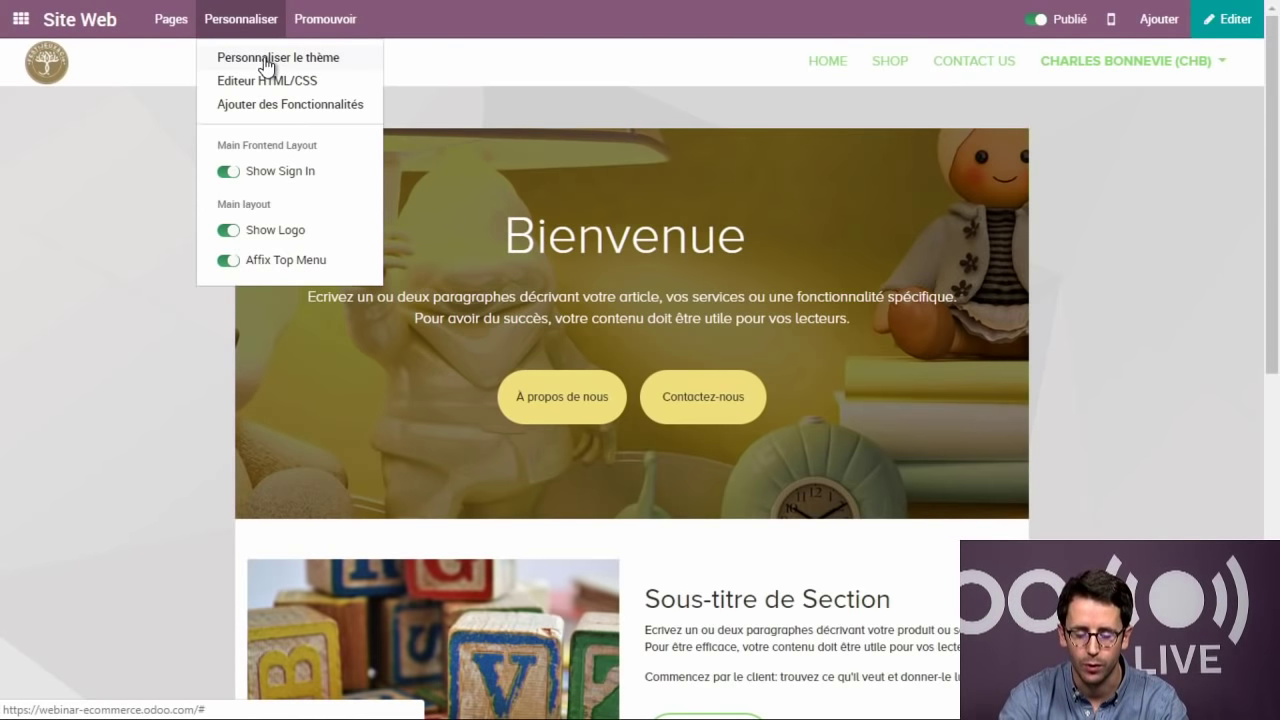
{"action": "left_click", "coordinate": [299, 88]}
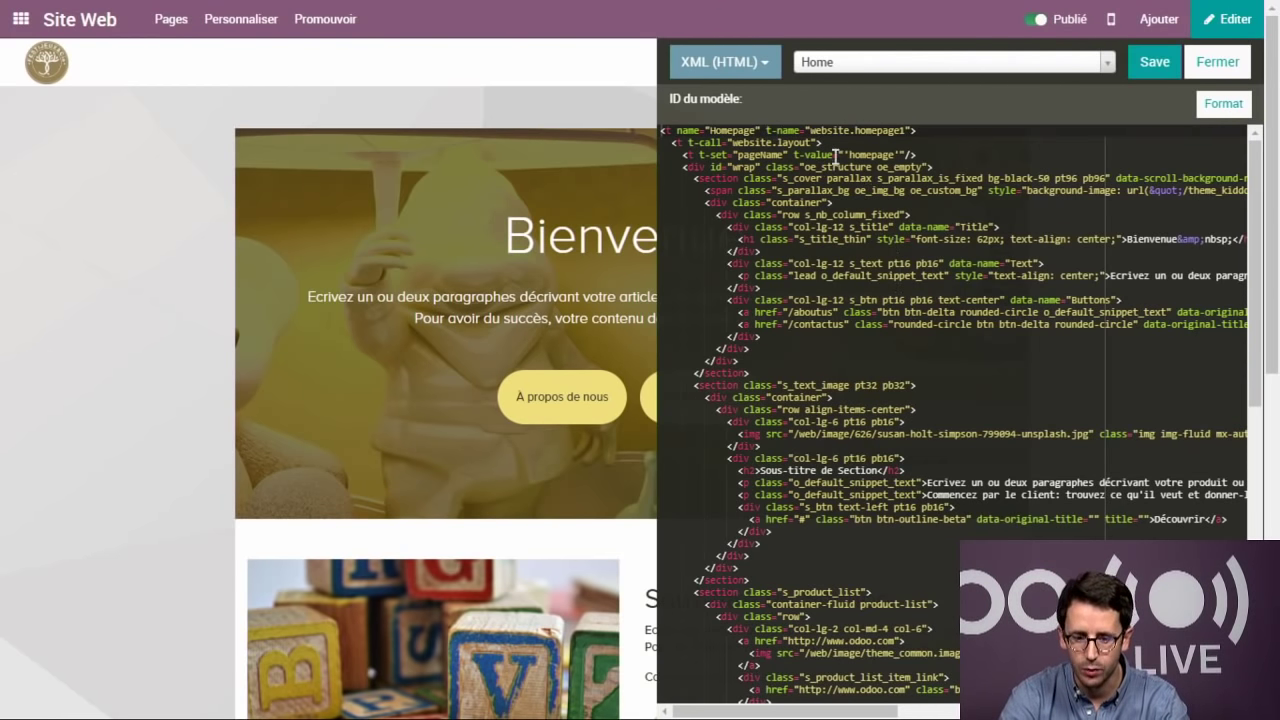
{"action": "left_click", "coordinate": [750, 68]}
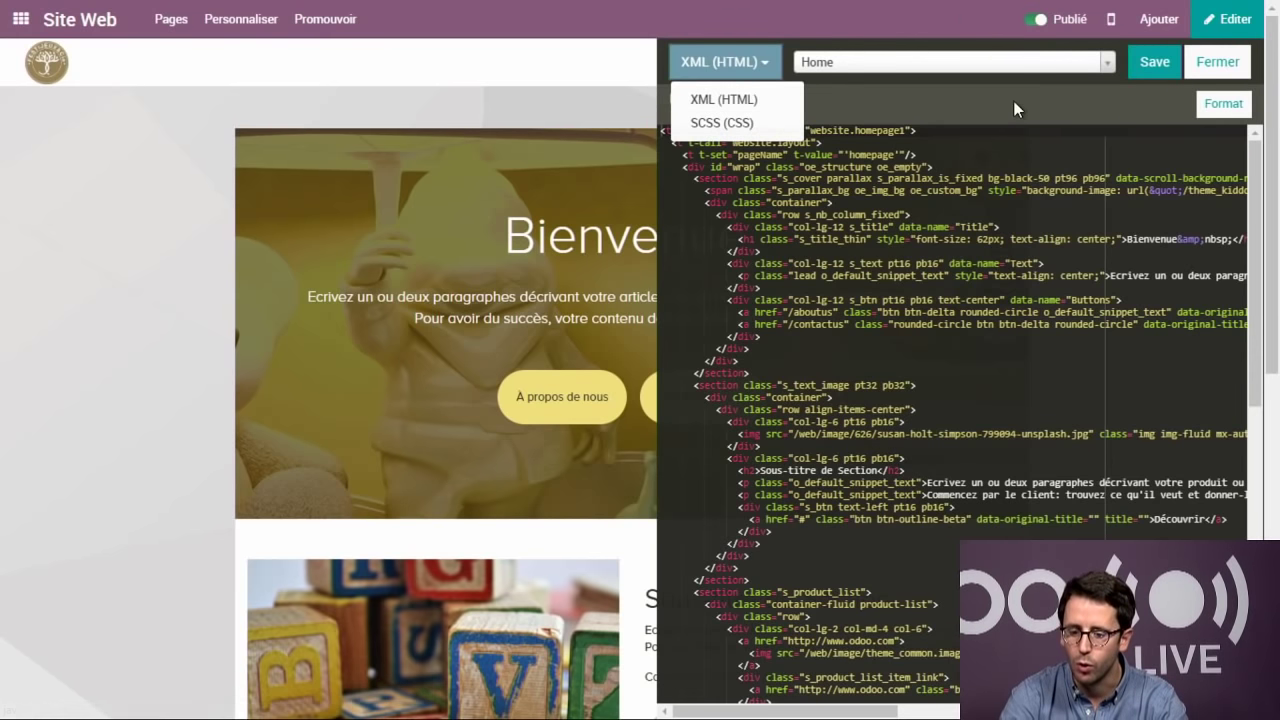
{"action": "left_click", "coordinate": [1220, 64]}
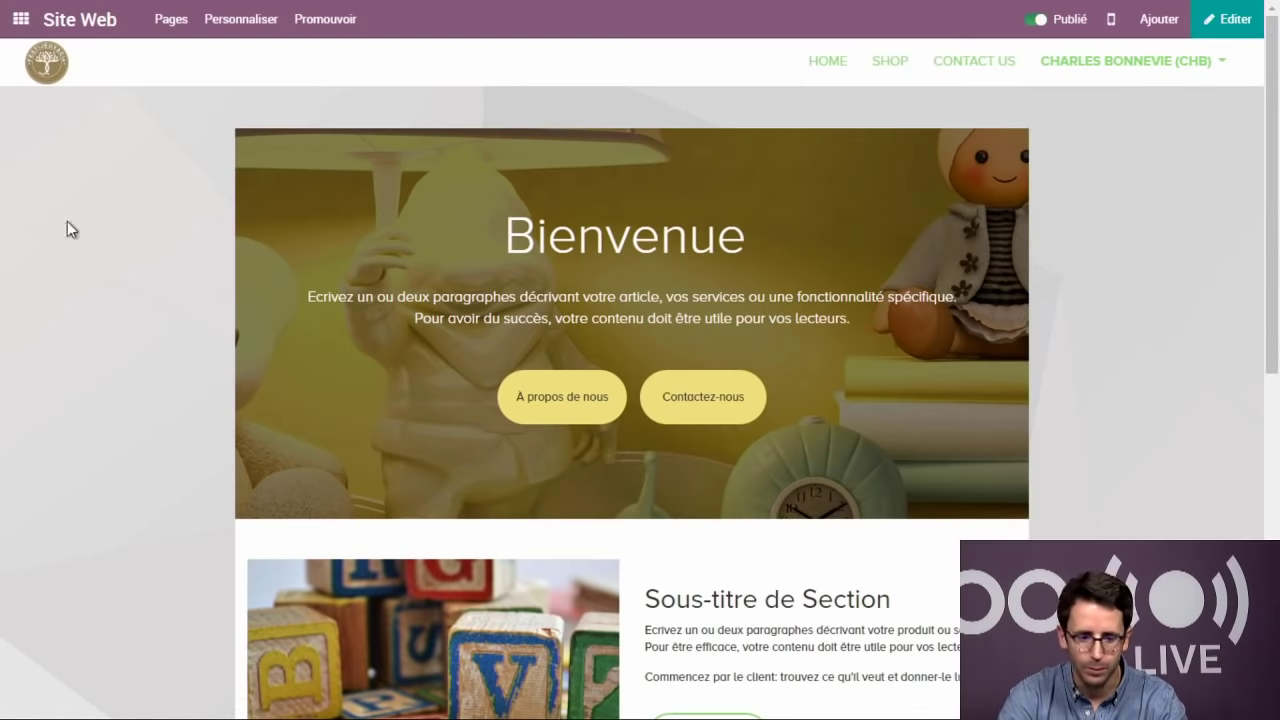
{"action": "left_click", "coordinate": [171, 18]}
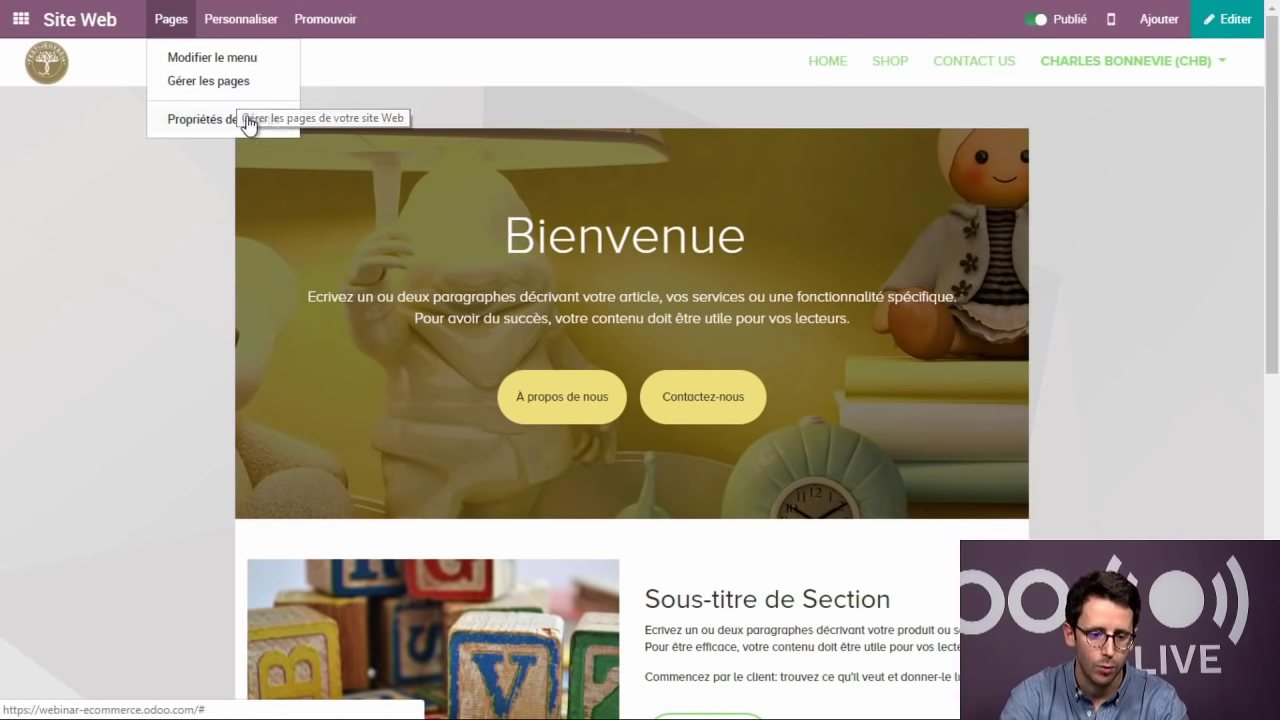
- Look at the homepage's SEO optimisation settings and close them without changes
{"action": "left_click", "coordinate": [311, 22]}
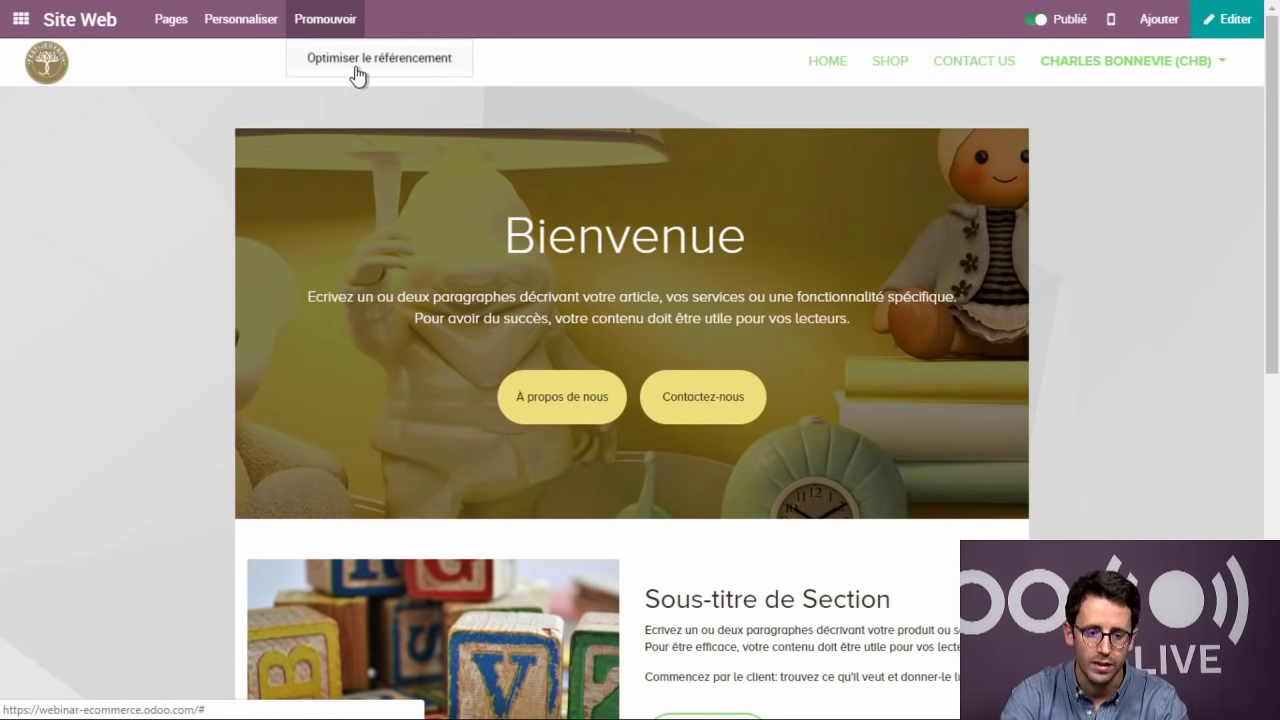
{"action": "left_click", "coordinate": [352, 66]}
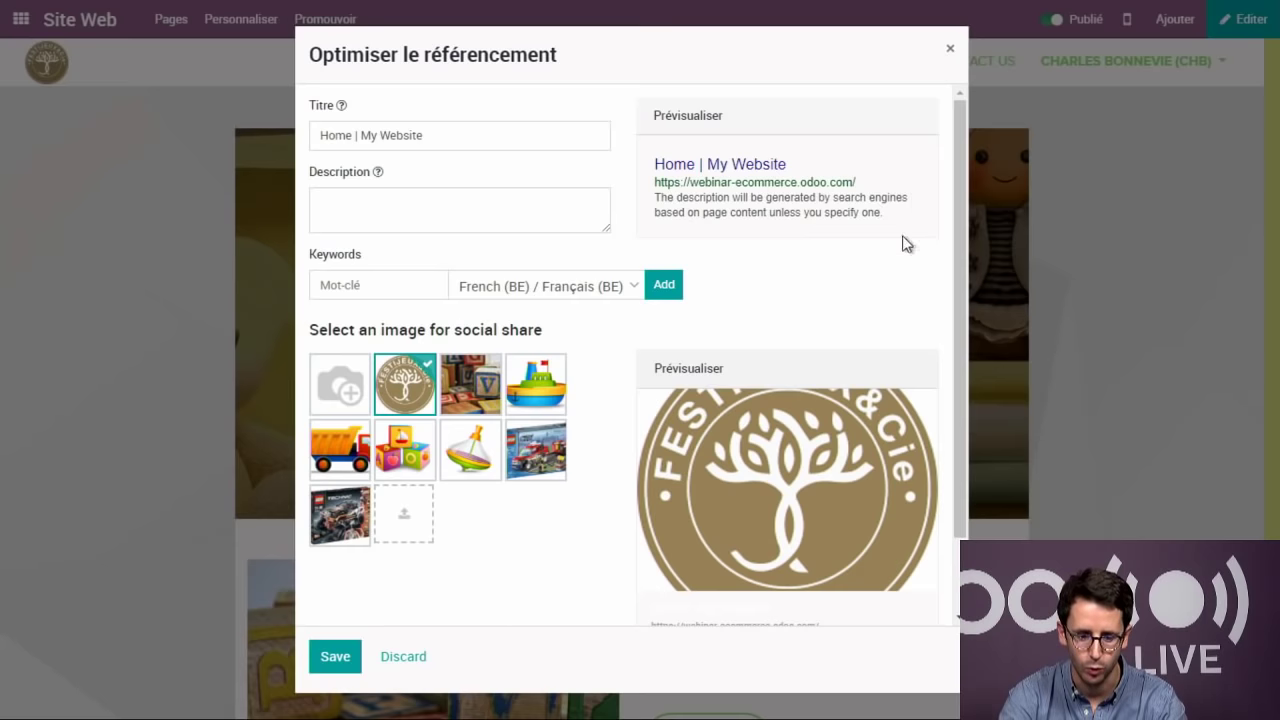
{"action": "left_click", "coordinate": [951, 48]}
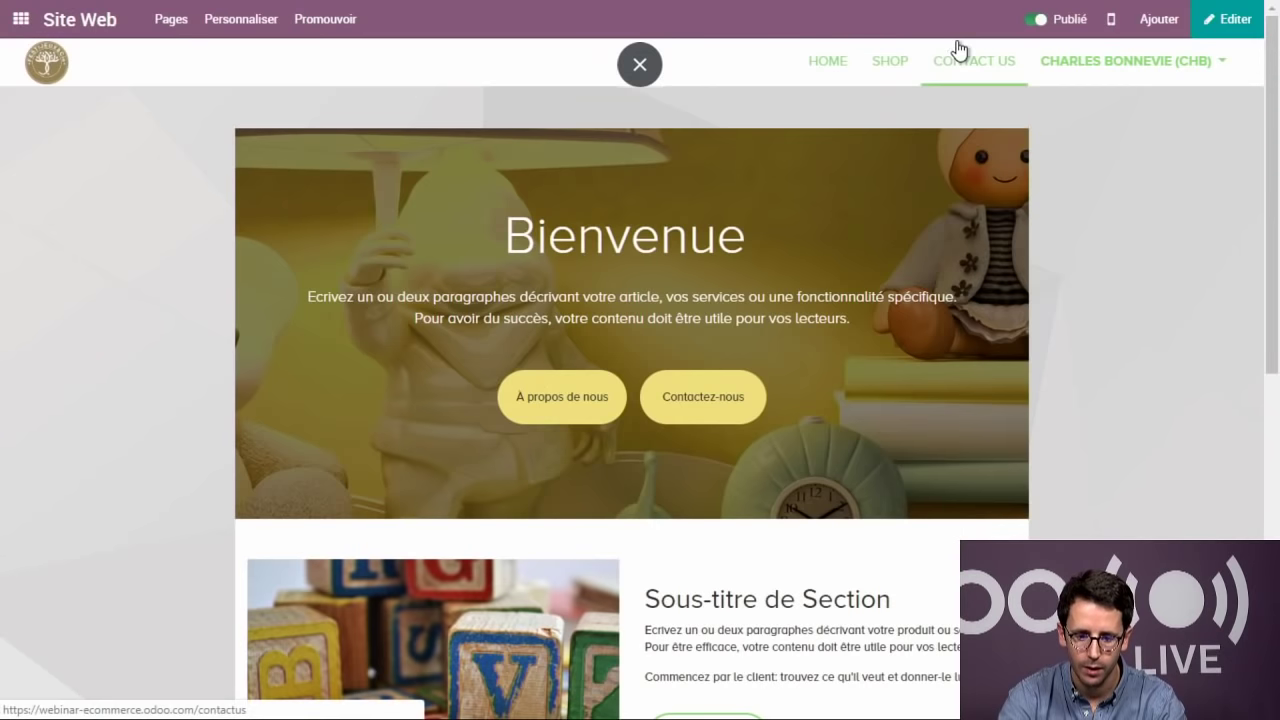
{"action": "scroll", "coordinate": [1076, 305], "scroll_direction": "down", "scroll_amount": 3}
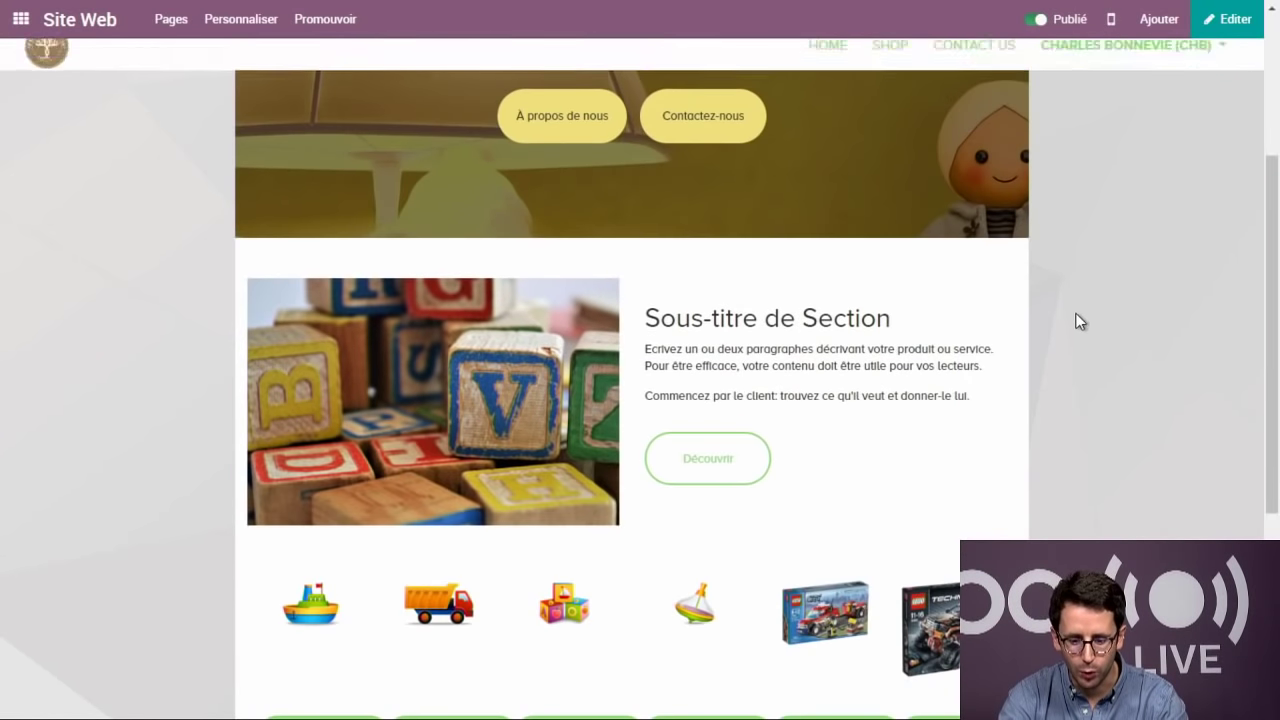
{"action": "scroll", "coordinate": [1082, 325], "scroll_direction": "up", "scroll_amount": 2}
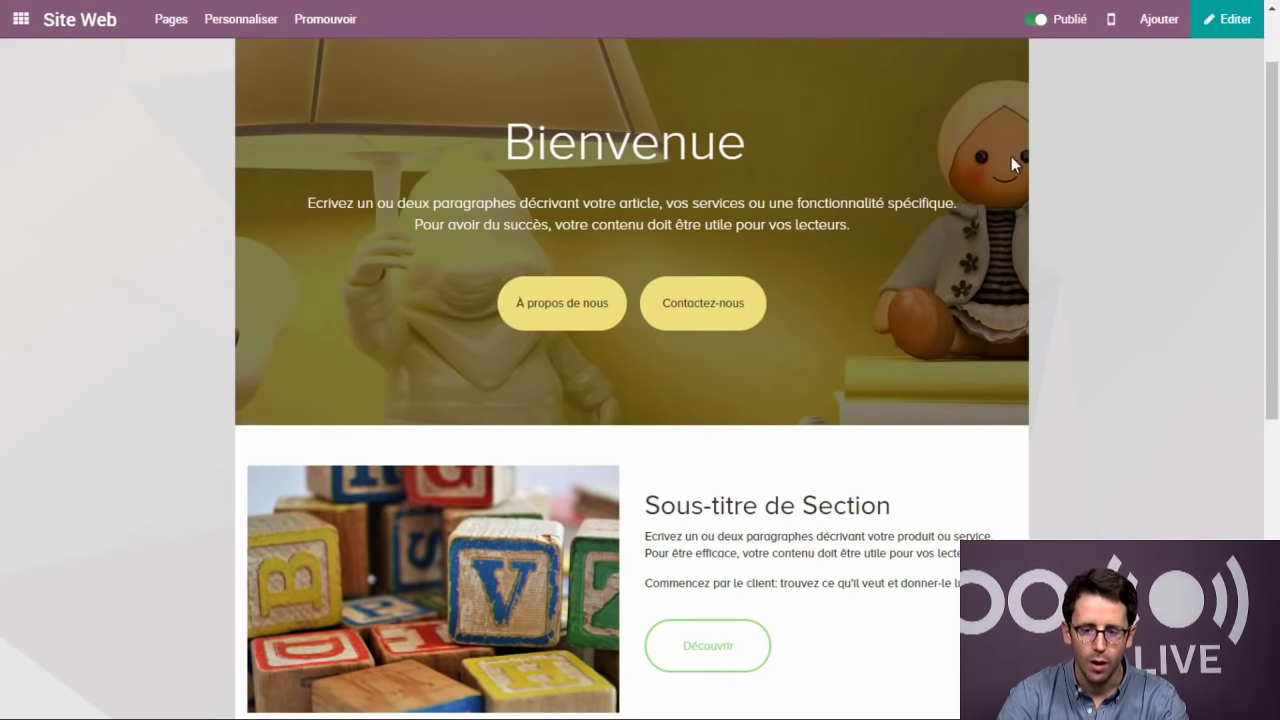
- Copy the shop URL and load its Home | My Website page in a Chrome incognito window
{"action": "key", "text": "F11"}
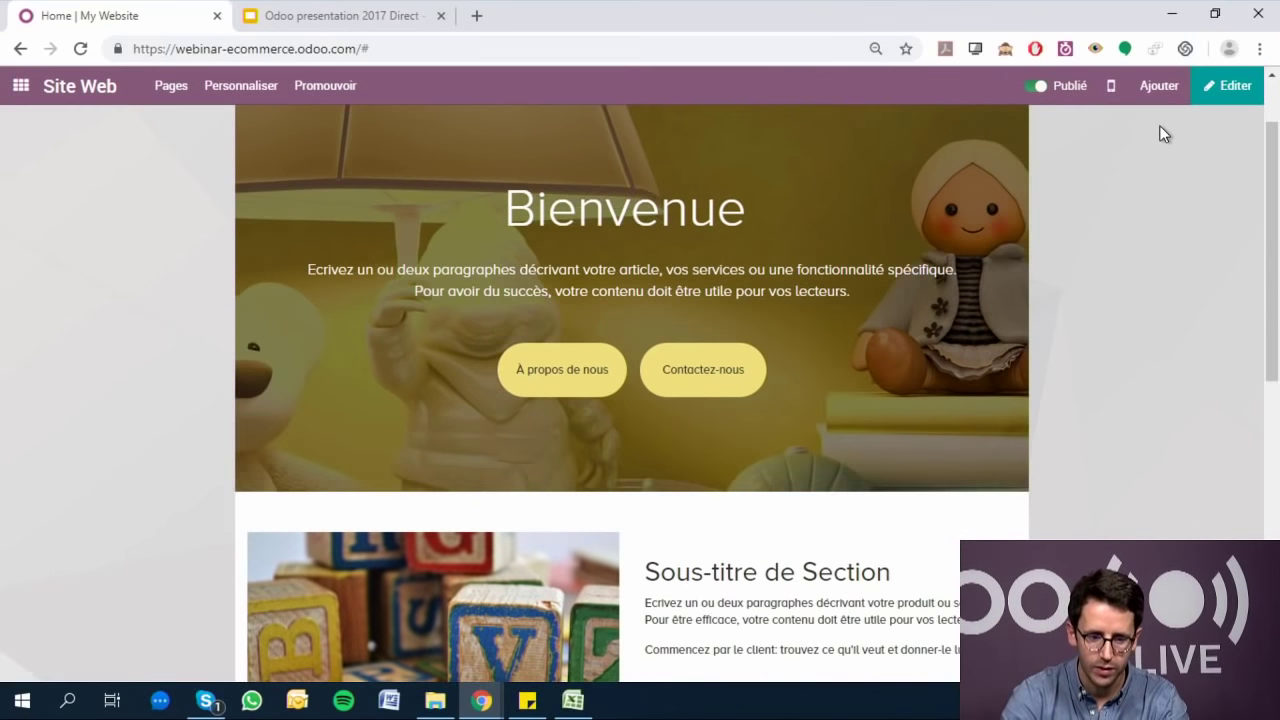
{"action": "left_click", "coordinate": [358, 50]}
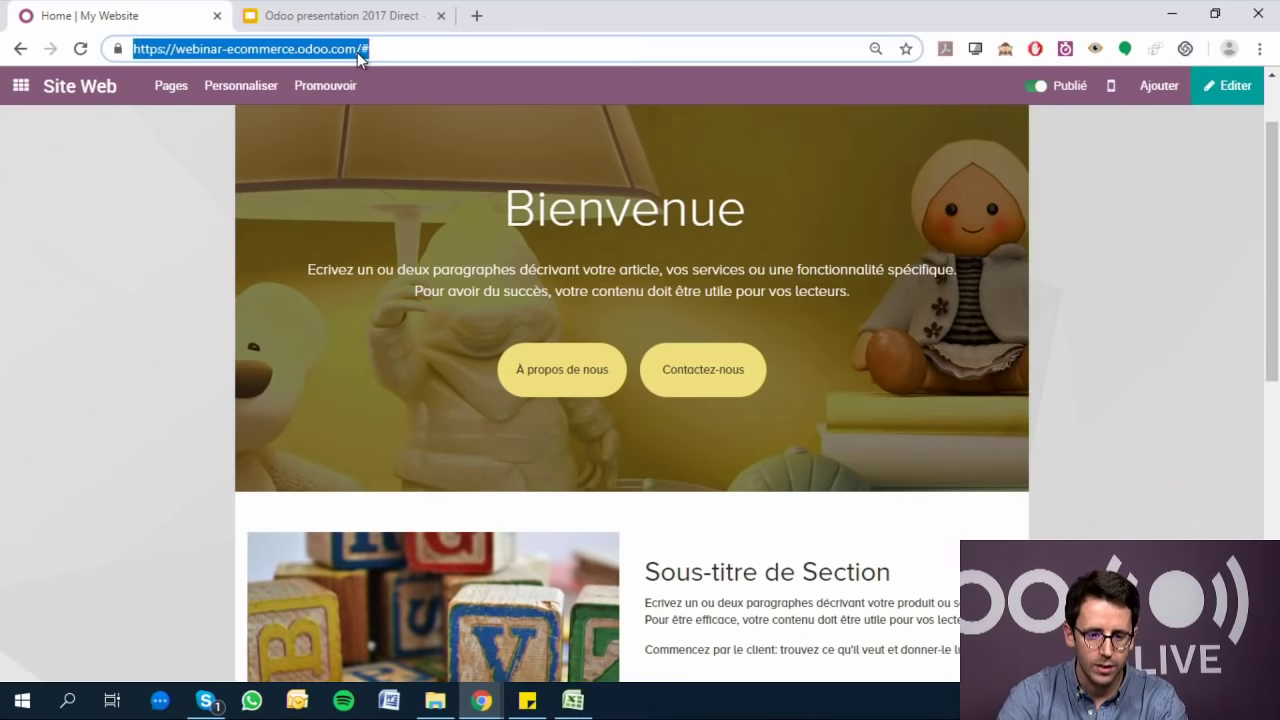
{"action": "right_click", "coordinate": [370, 49]}
{"action": "left_click", "coordinate": [431, 152]}
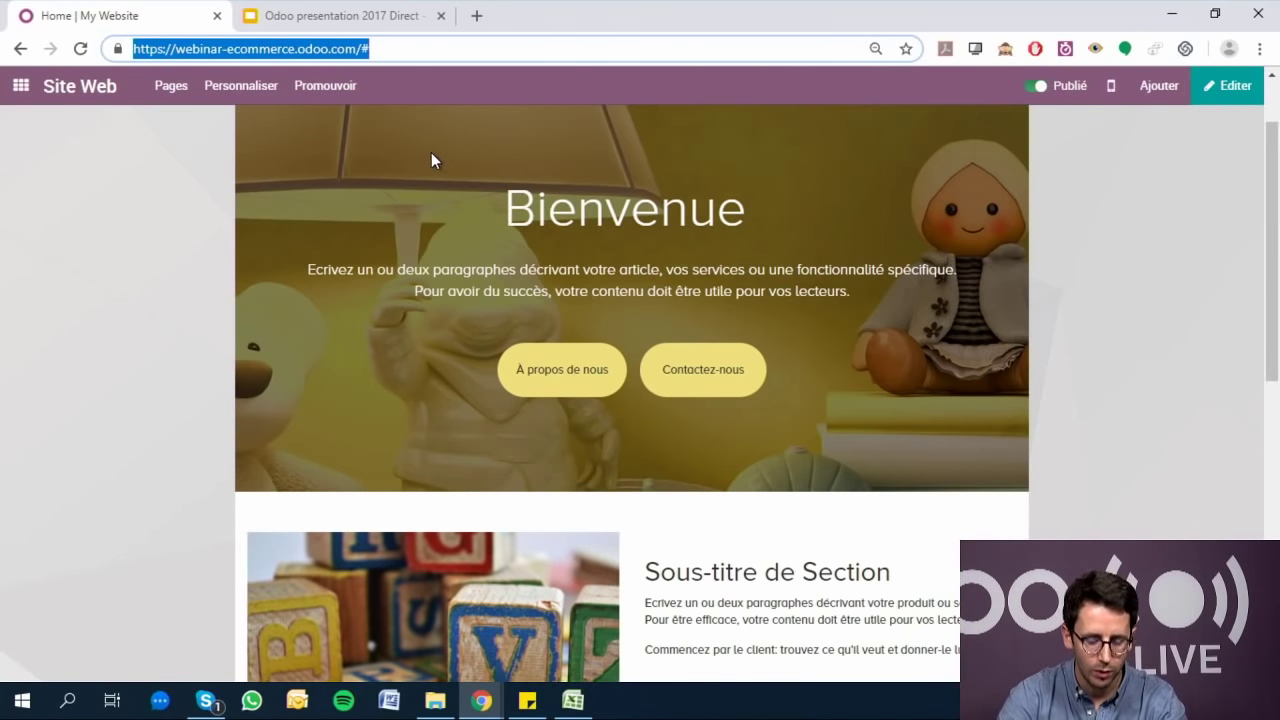
{"action": "key", "text": "ctrl+shift+n"}
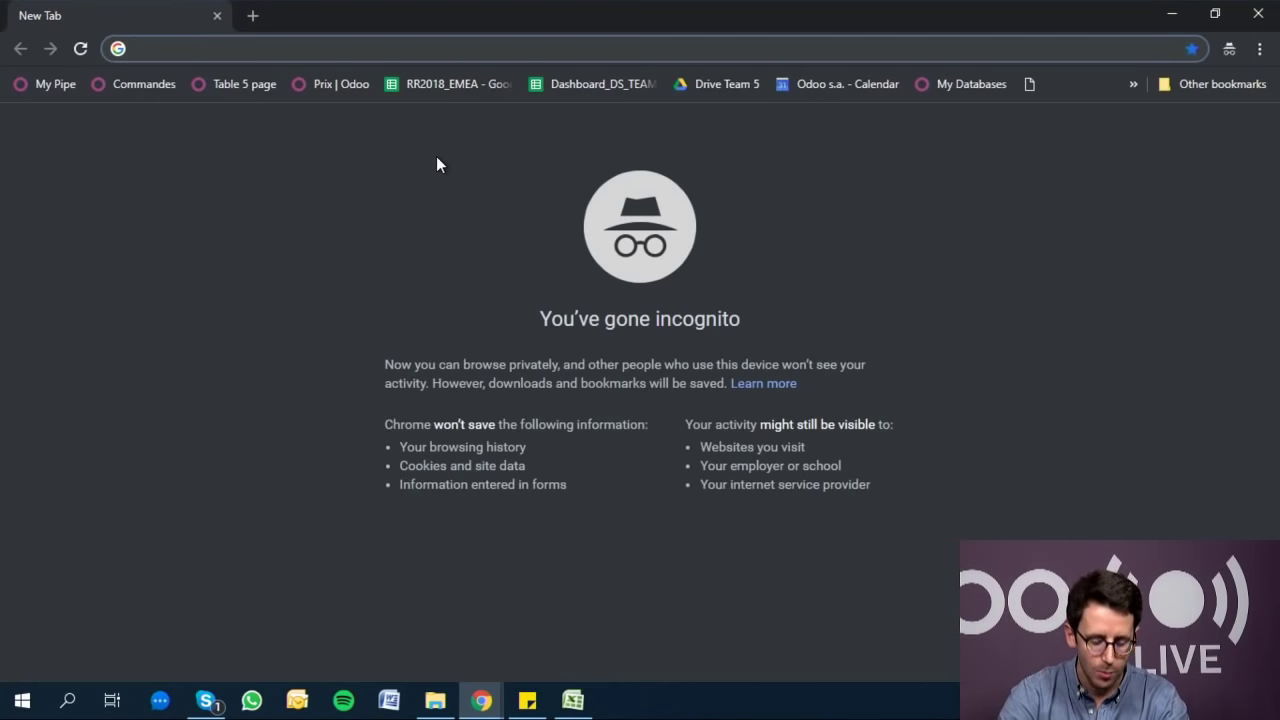
{"action": "key", "text": "ctrl+v"}
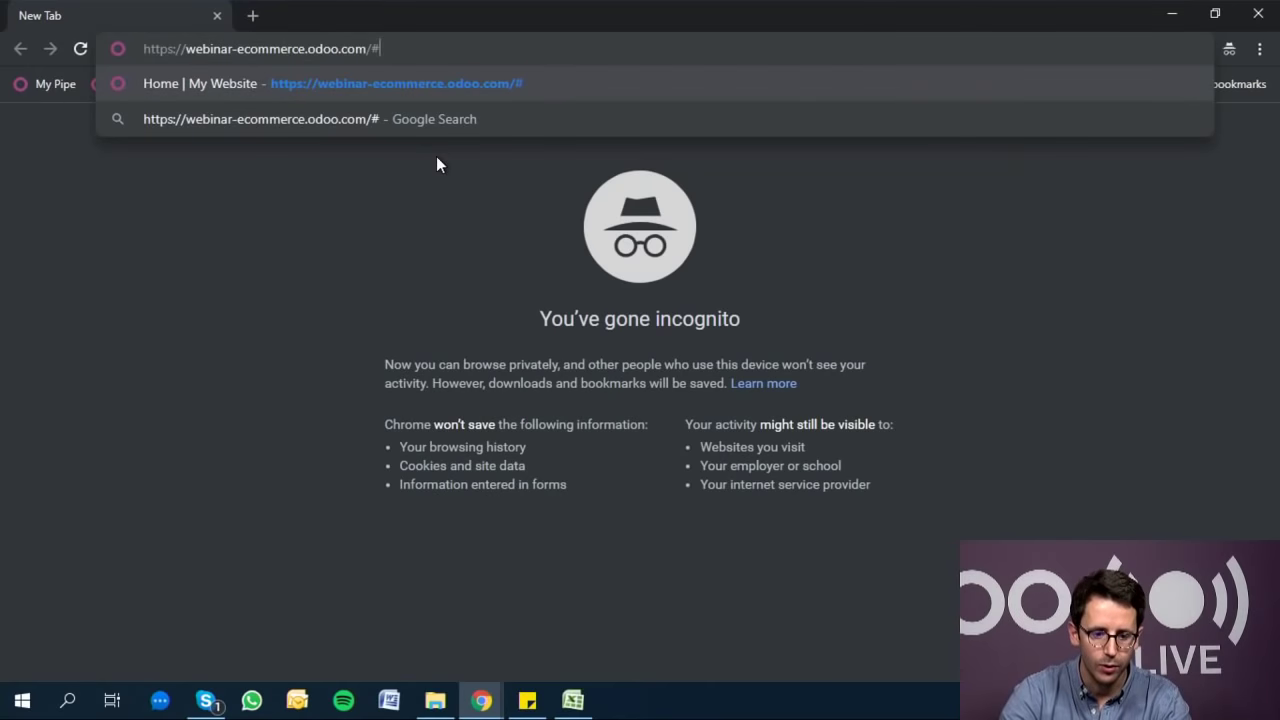
{"action": "left_click", "coordinate": [461, 80]}
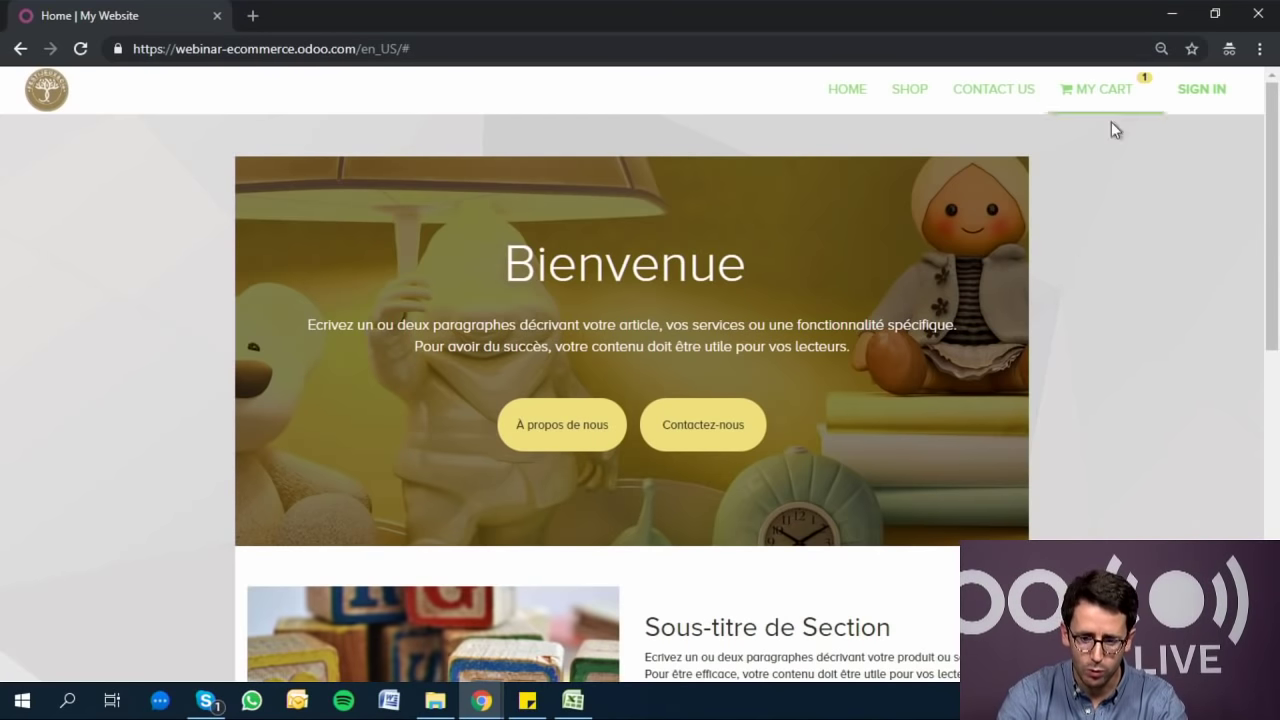
- Open the shop listing, search for 'train', then clear the search term
{"action": "left_click", "coordinate": [909, 93]}
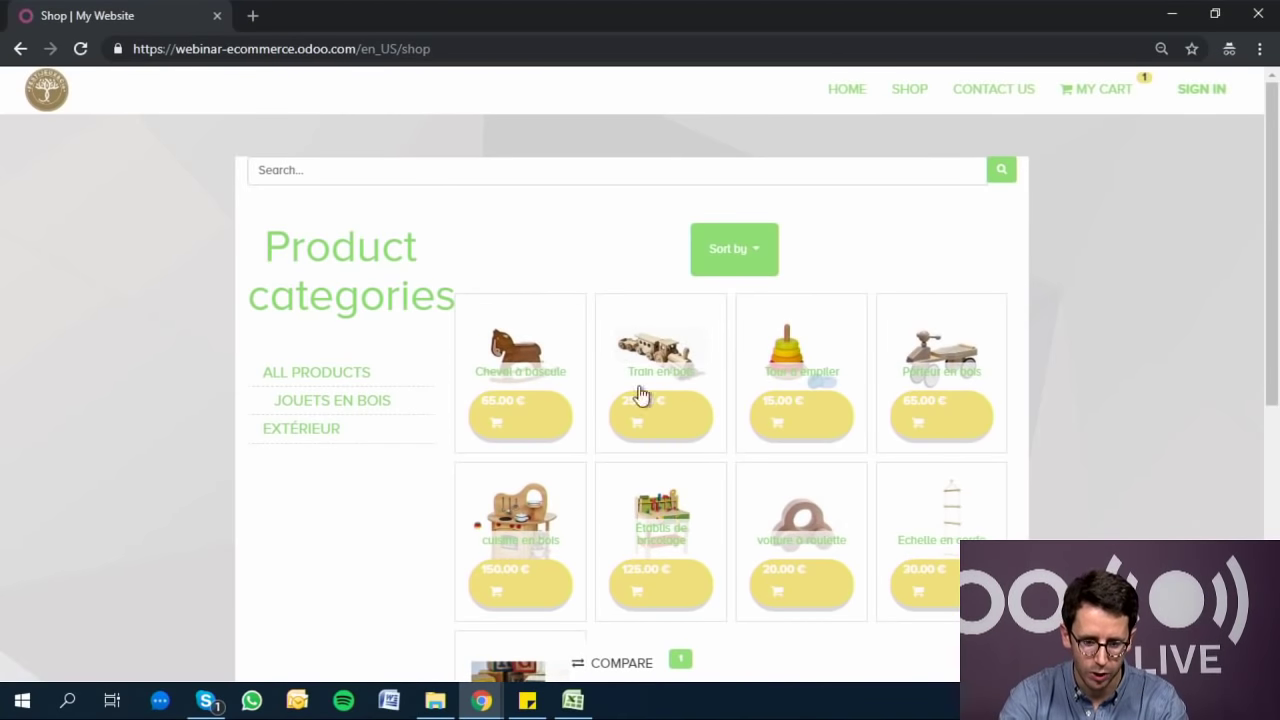
{"action": "scroll", "coordinate": [209, 426], "scroll_direction": "down", "scroll_amount": 1}
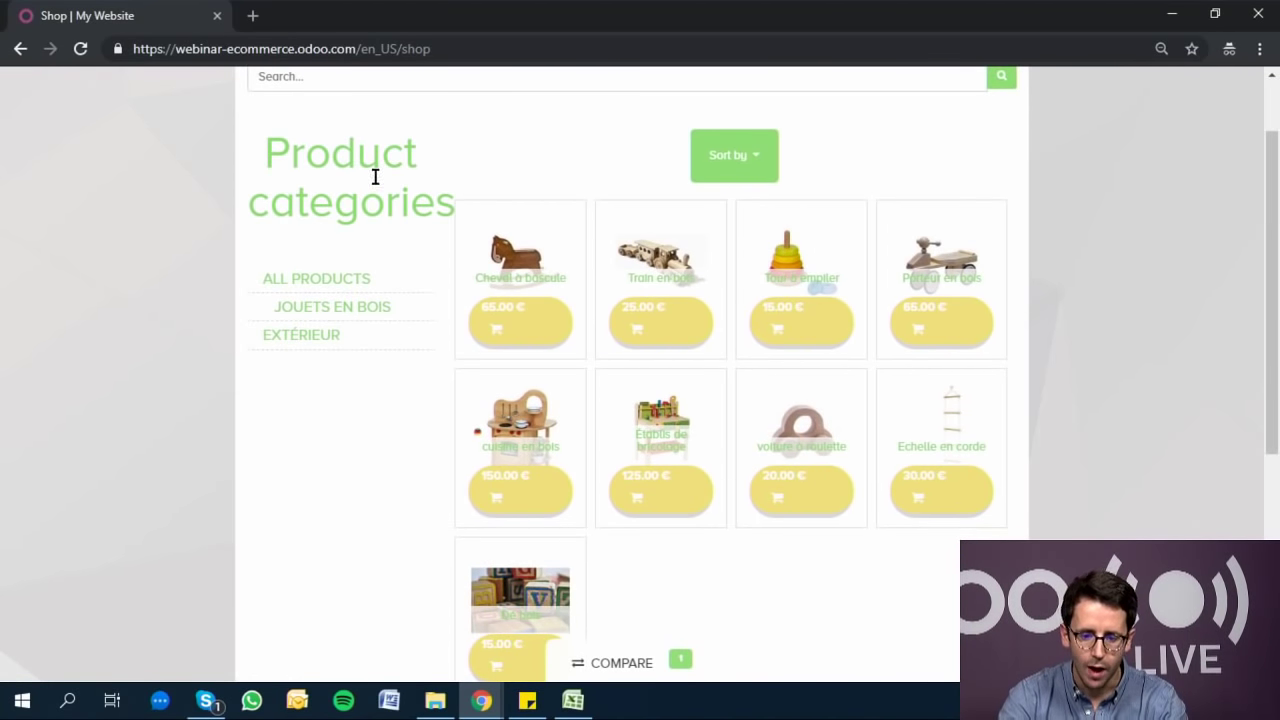
{"action": "scroll", "coordinate": [605, 195], "scroll_direction": "up", "scroll_amount": 1}
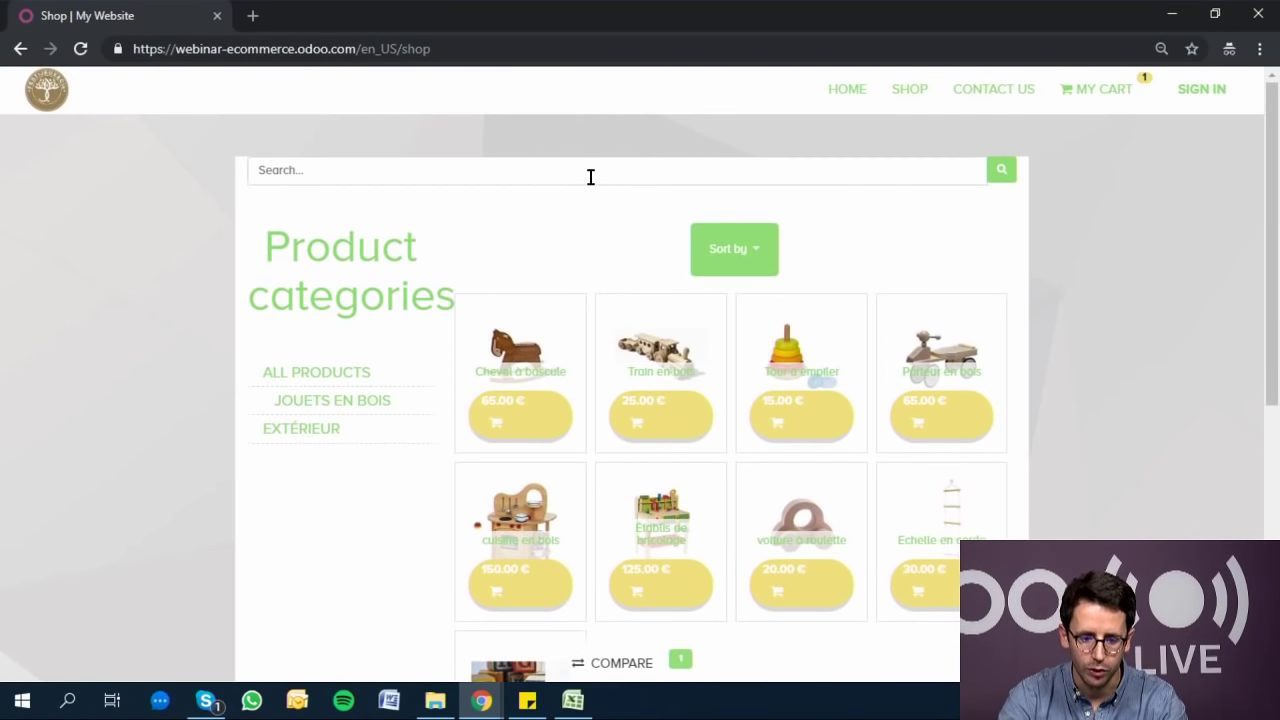
{"action": "left_click", "coordinate": [591, 177]}
{"action": "type", "text": "train"}
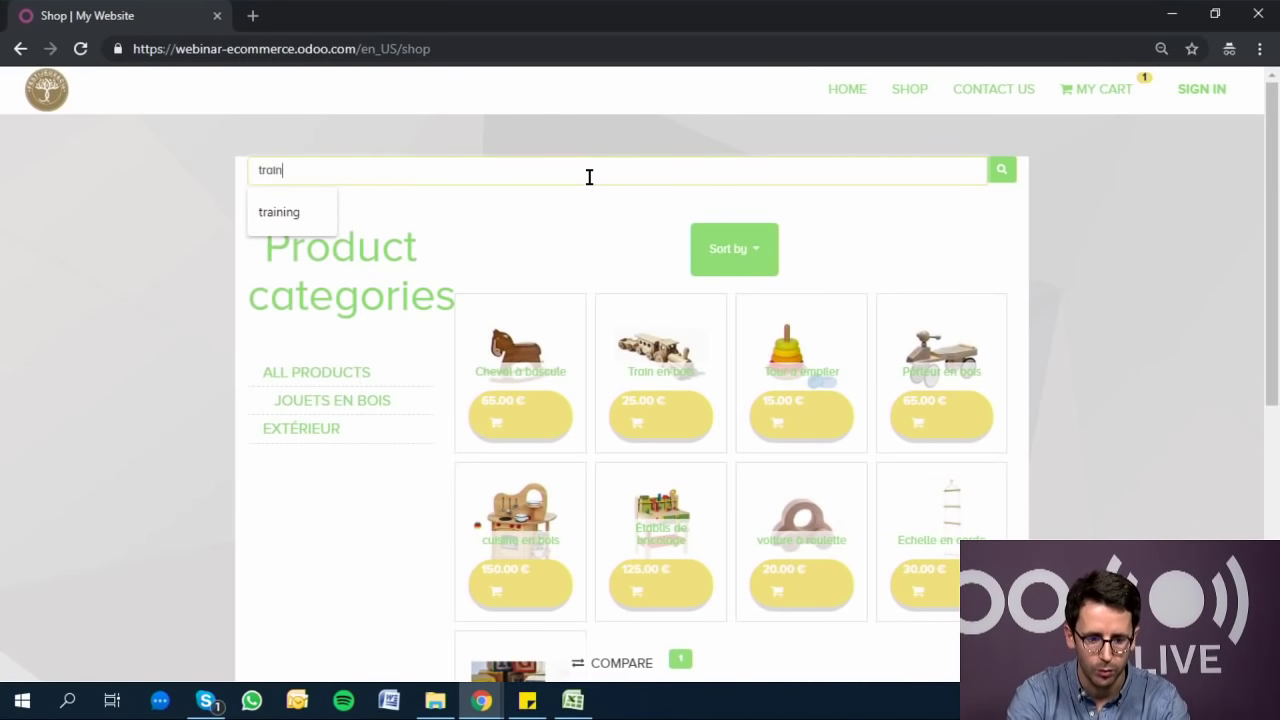
{"action": "key", "text": "Return"}
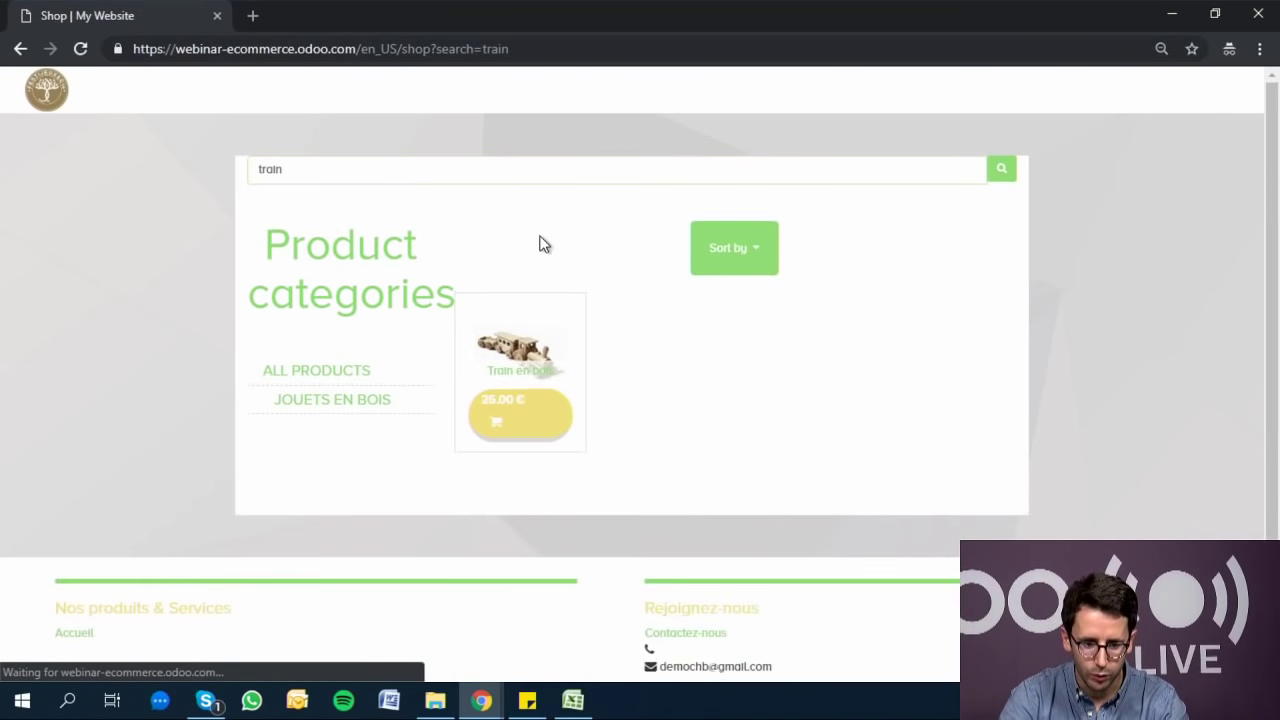
{"action": "left_click", "coordinate": [748, 175]}
{"action": "key", "text": "ctrl+a"}
{"action": "key", "text": "BackSpace"}
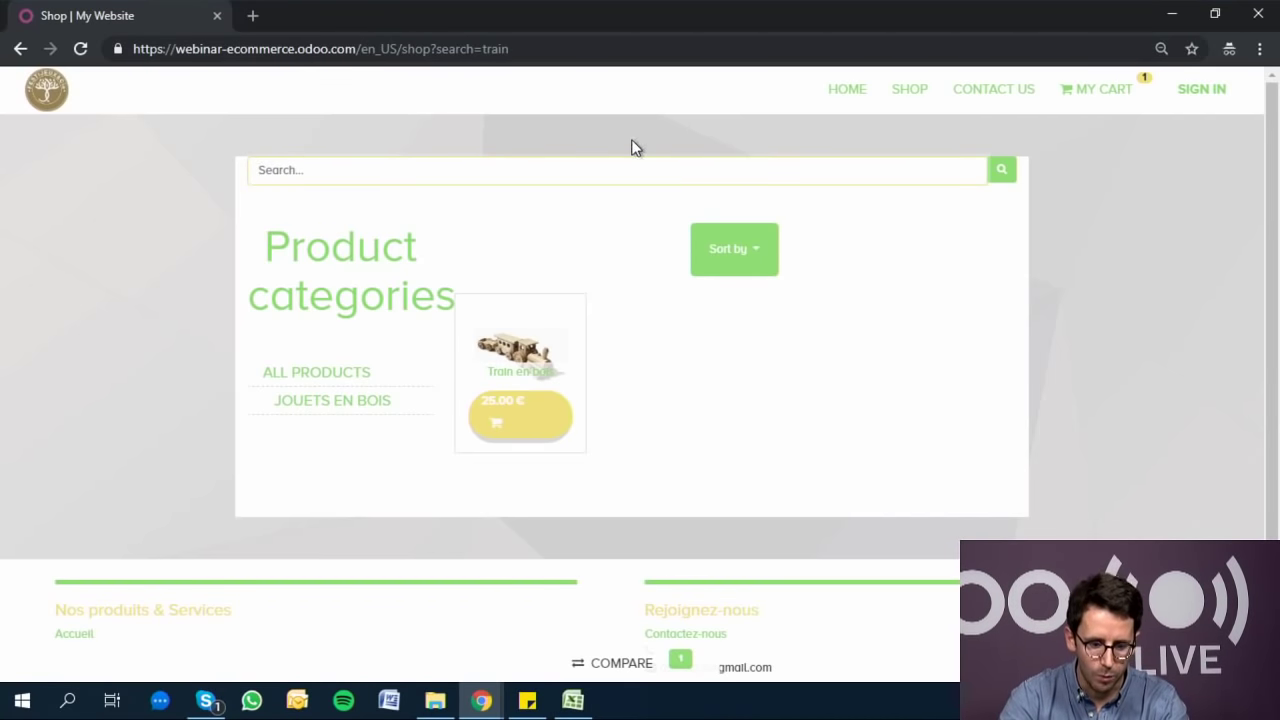
- Browse All Products, Jouets en bois and Extérieur, then open the Echelle en corde product
{"action": "left_click", "coordinate": [351, 372]}
{"action": "scroll", "coordinate": [377, 330], "scroll_direction": "down", "scroll_amount": 1}
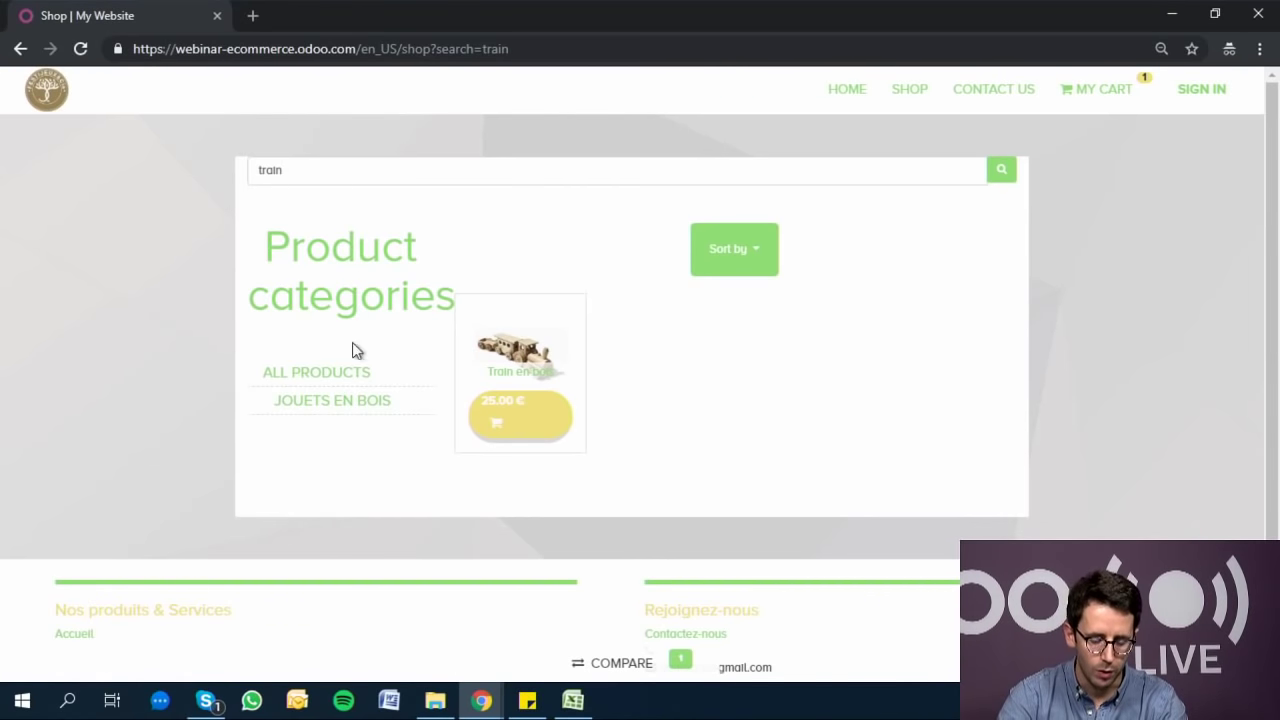
{"action": "left_click", "coordinate": [340, 400]}
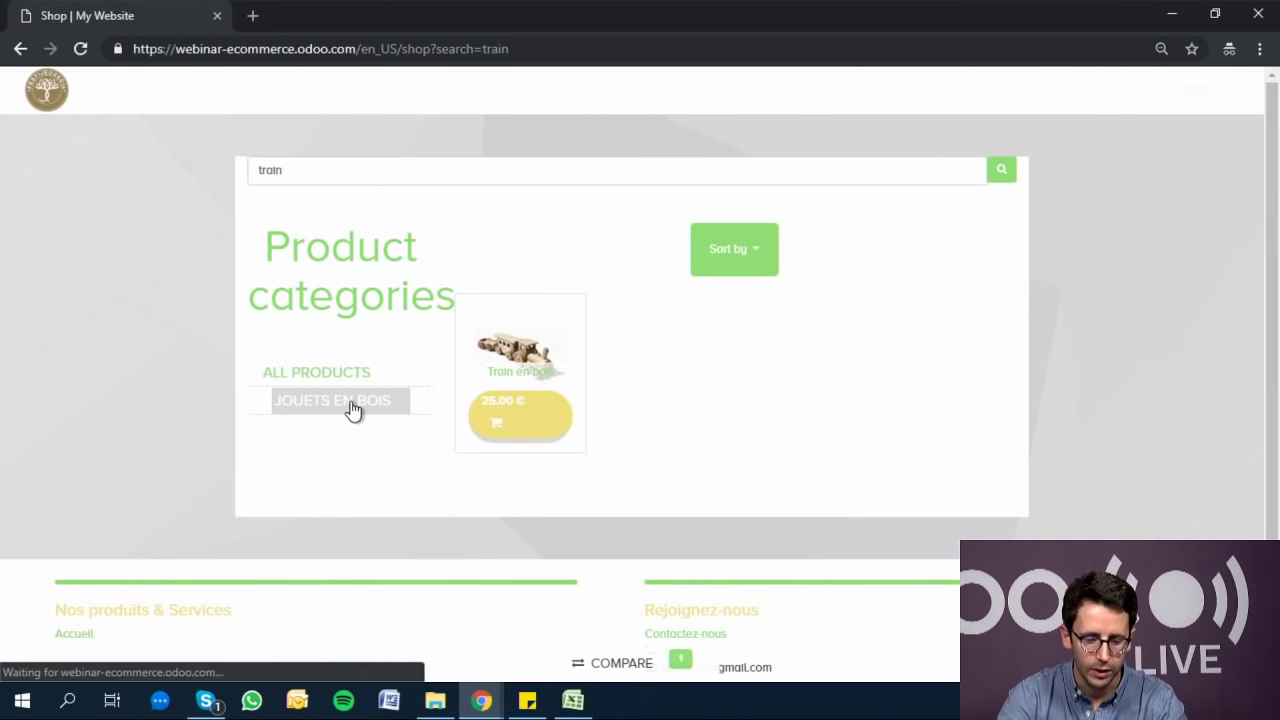
{"action": "left_click", "coordinate": [823, 171]}
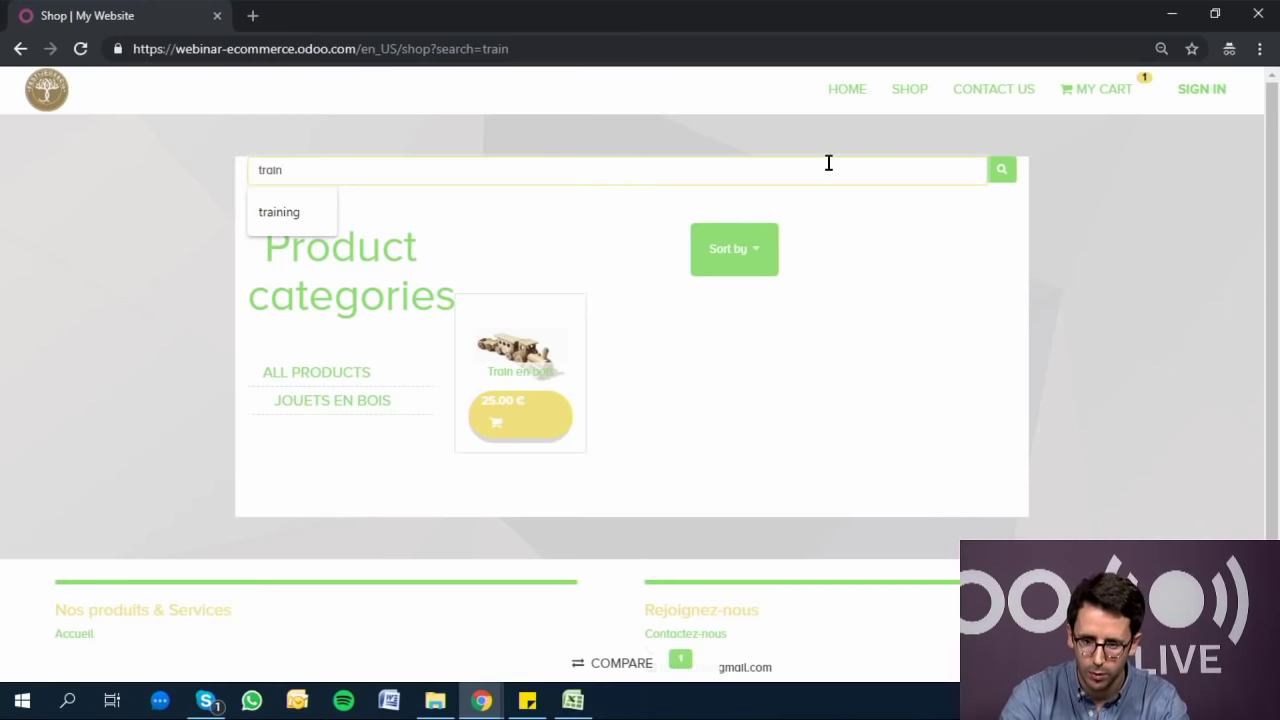
{"action": "left_click", "coordinate": [908, 95]}
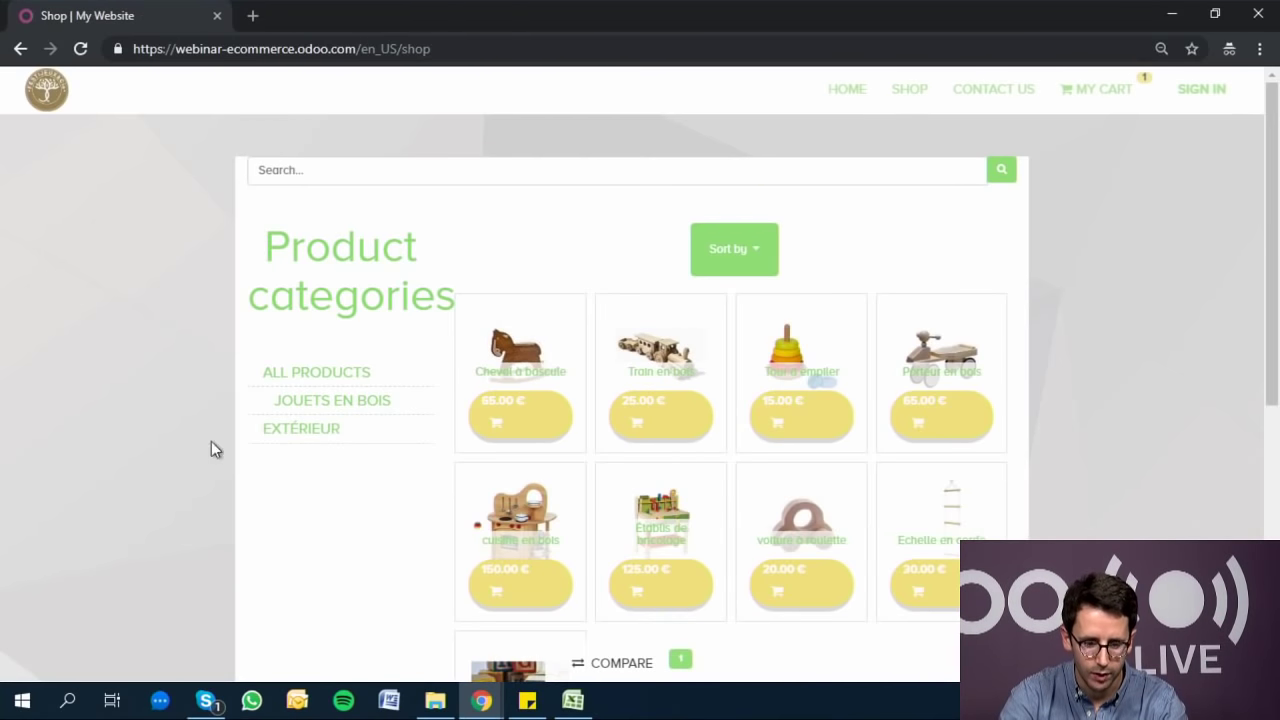
{"action": "left_click", "coordinate": [360, 402]}
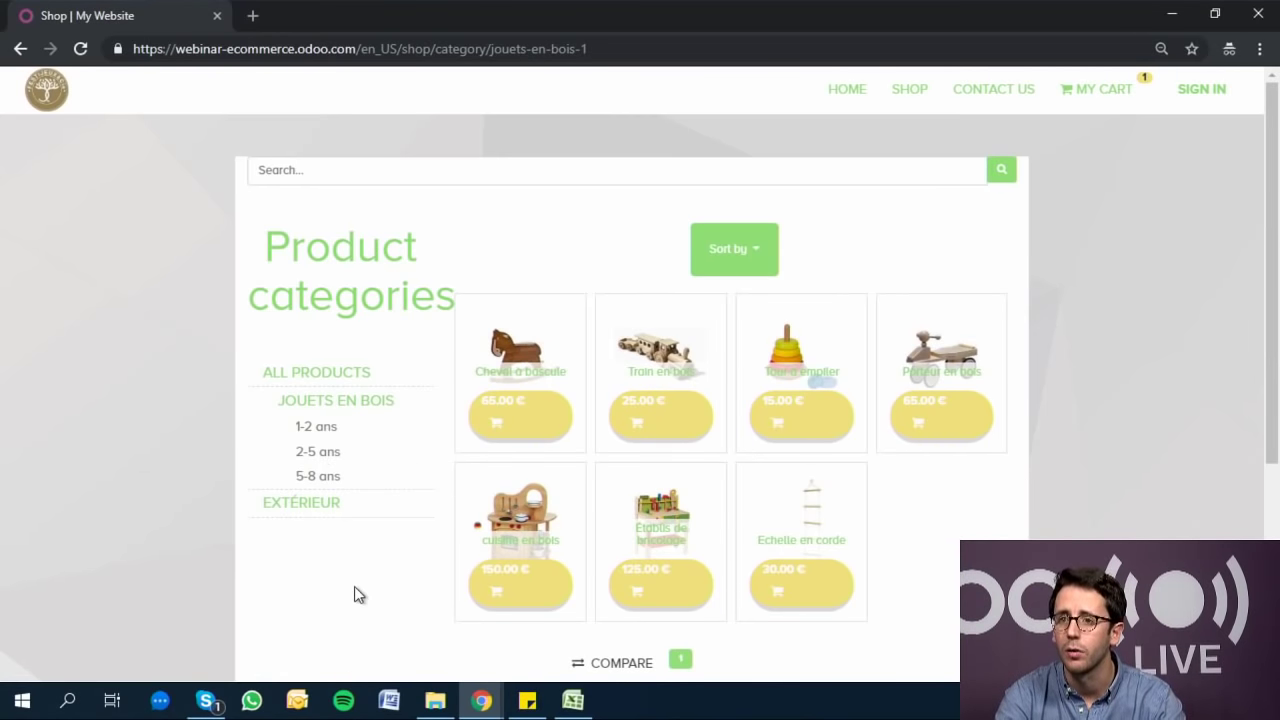
{"action": "scroll", "coordinate": [368, 592], "scroll_direction": "down", "scroll_amount": 1}
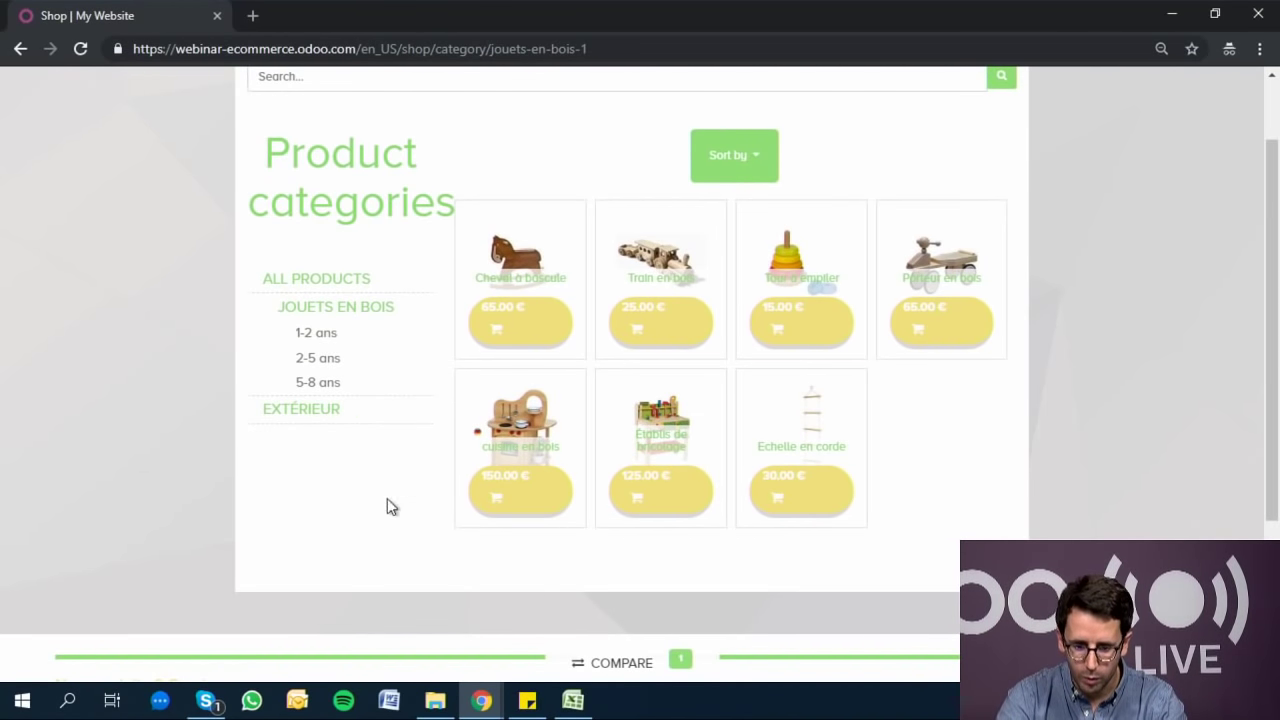
{"action": "left_click", "coordinate": [311, 409]}
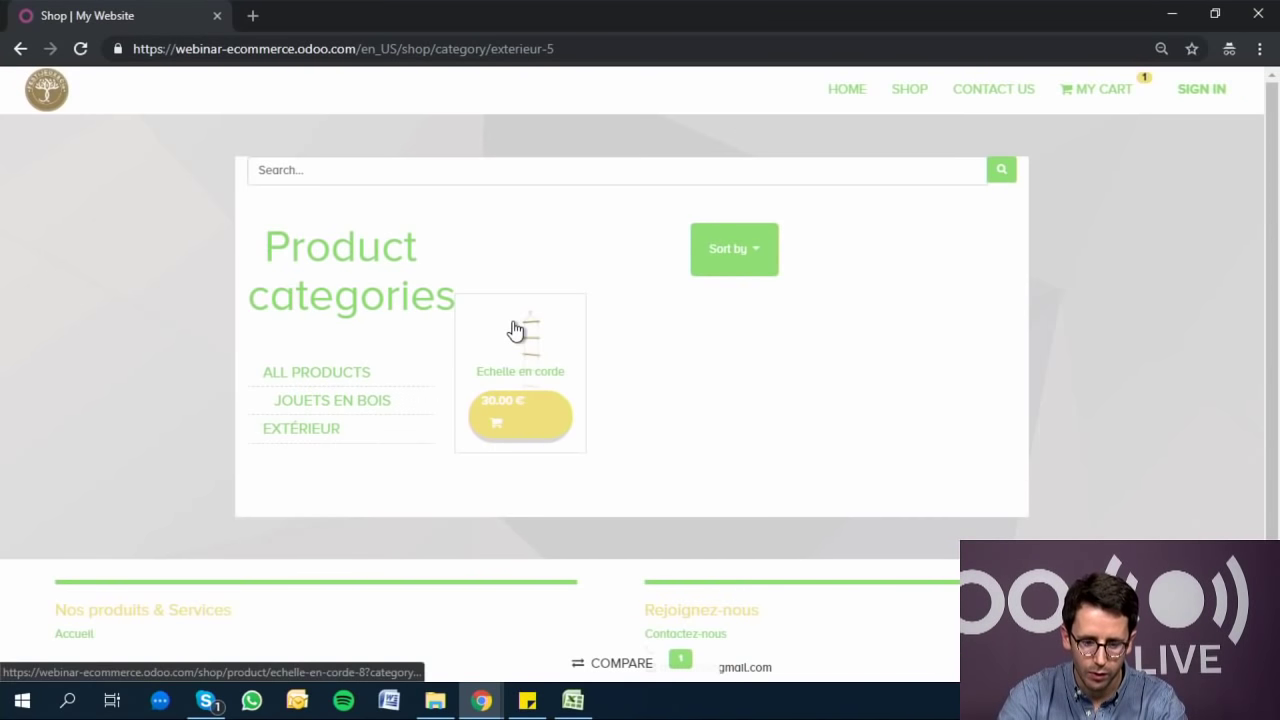
{"action": "left_click", "coordinate": [516, 331]}
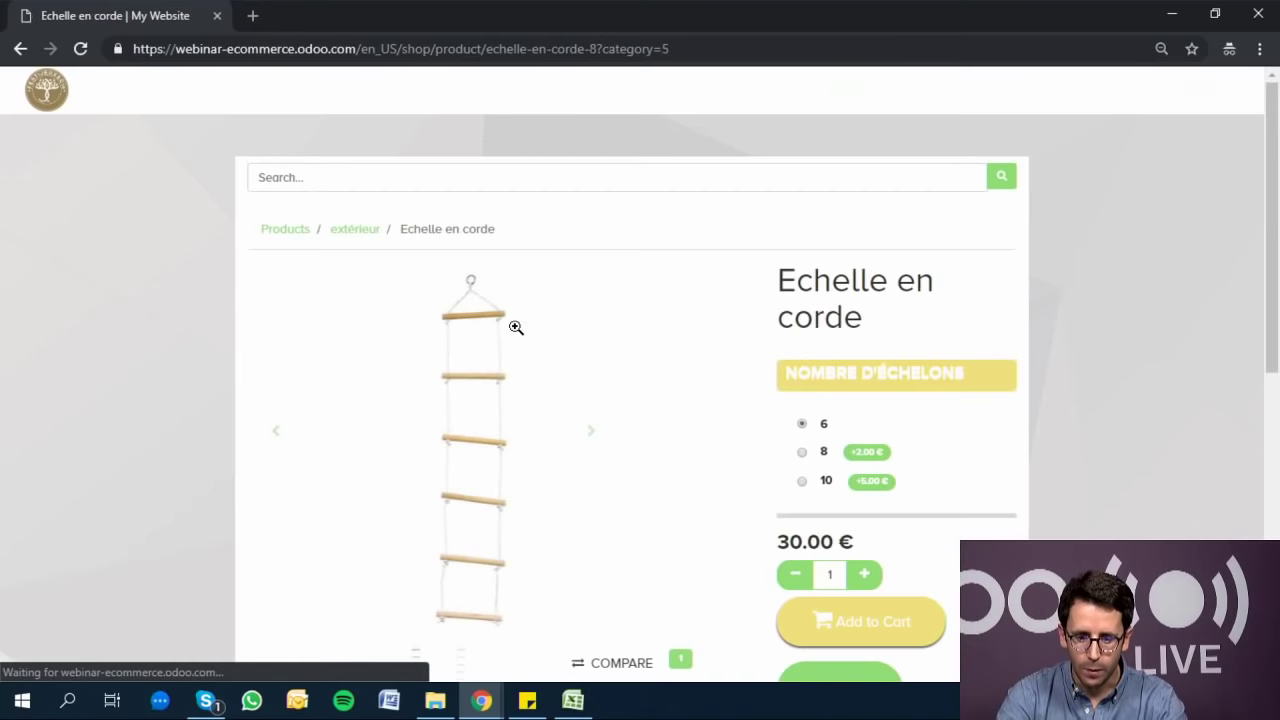
- Select the 8-rung Echelle en corde option and add it to the product comparison
{"action": "scroll", "coordinate": [613, 381], "scroll_direction": "down", "scroll_amount": 1}
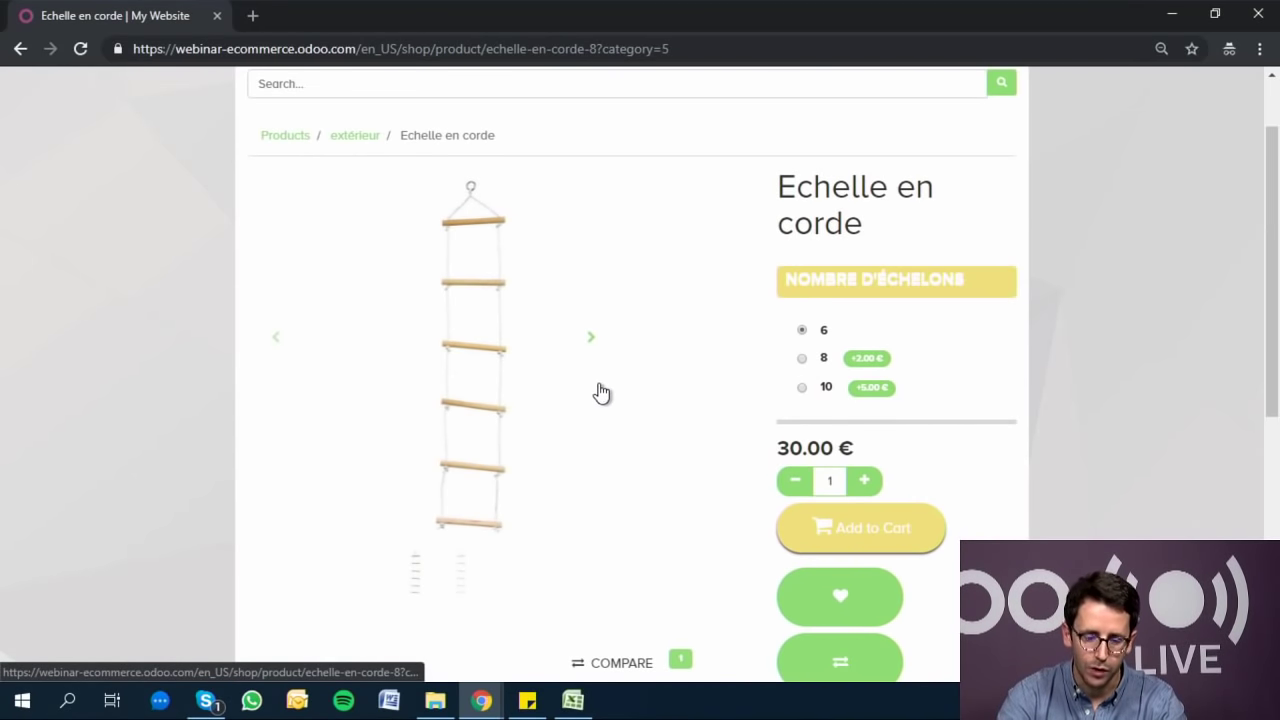
{"action": "scroll", "coordinate": [686, 345], "scroll_direction": "down", "scroll_amount": 1}
{"action": "scroll", "coordinate": [685, 339], "scroll_direction": "up", "scroll_amount": 1}
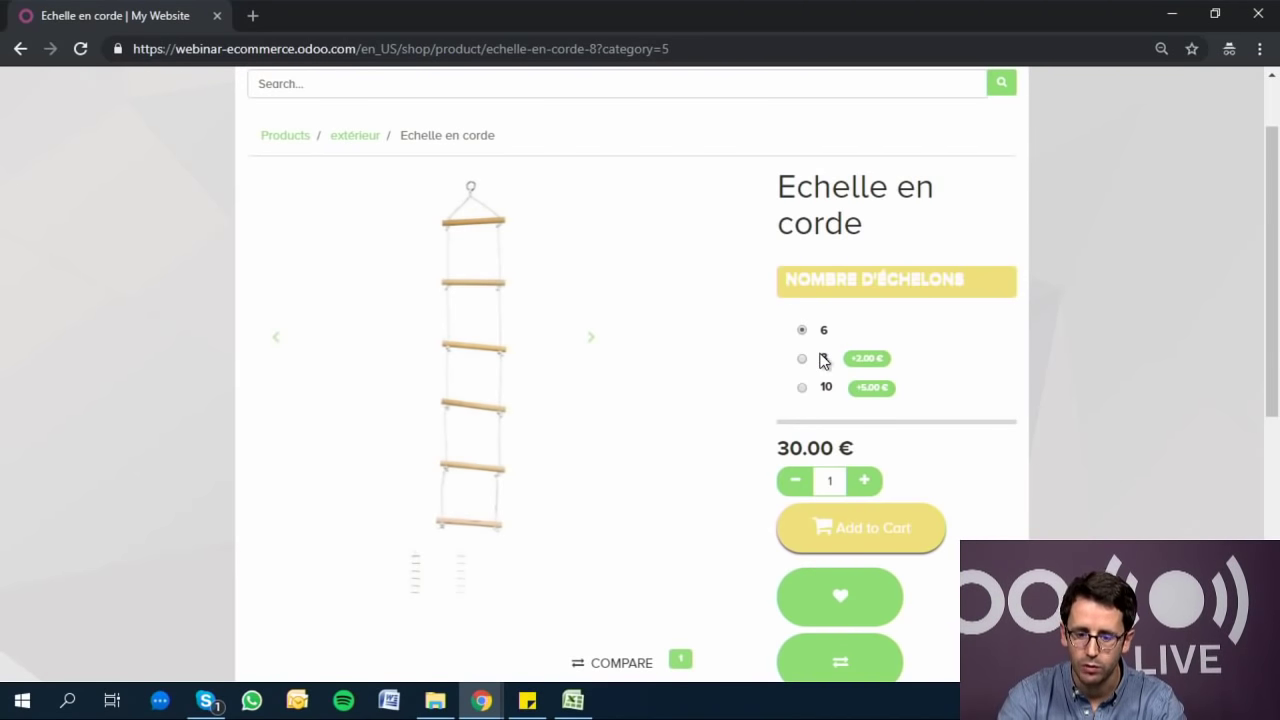
{"action": "scroll", "coordinate": [893, 332], "scroll_direction": "down", "scroll_amount": 1}
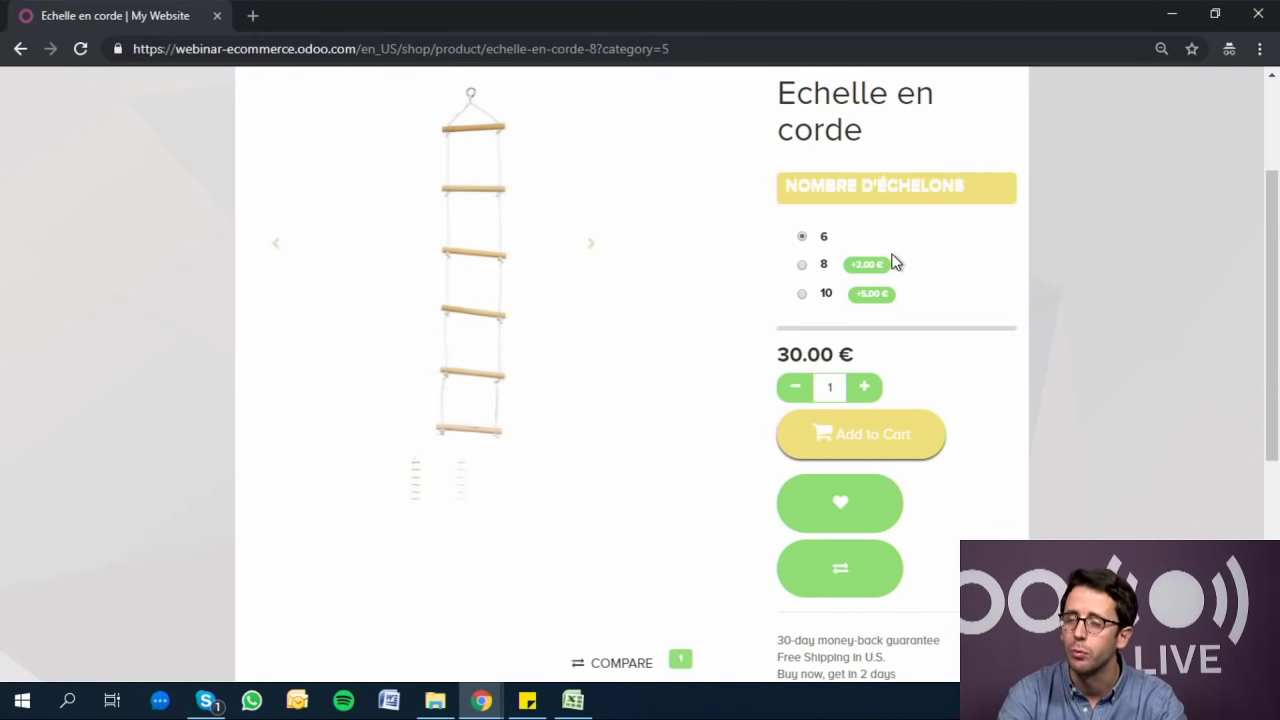
{"action": "left_click", "coordinate": [802, 265]}
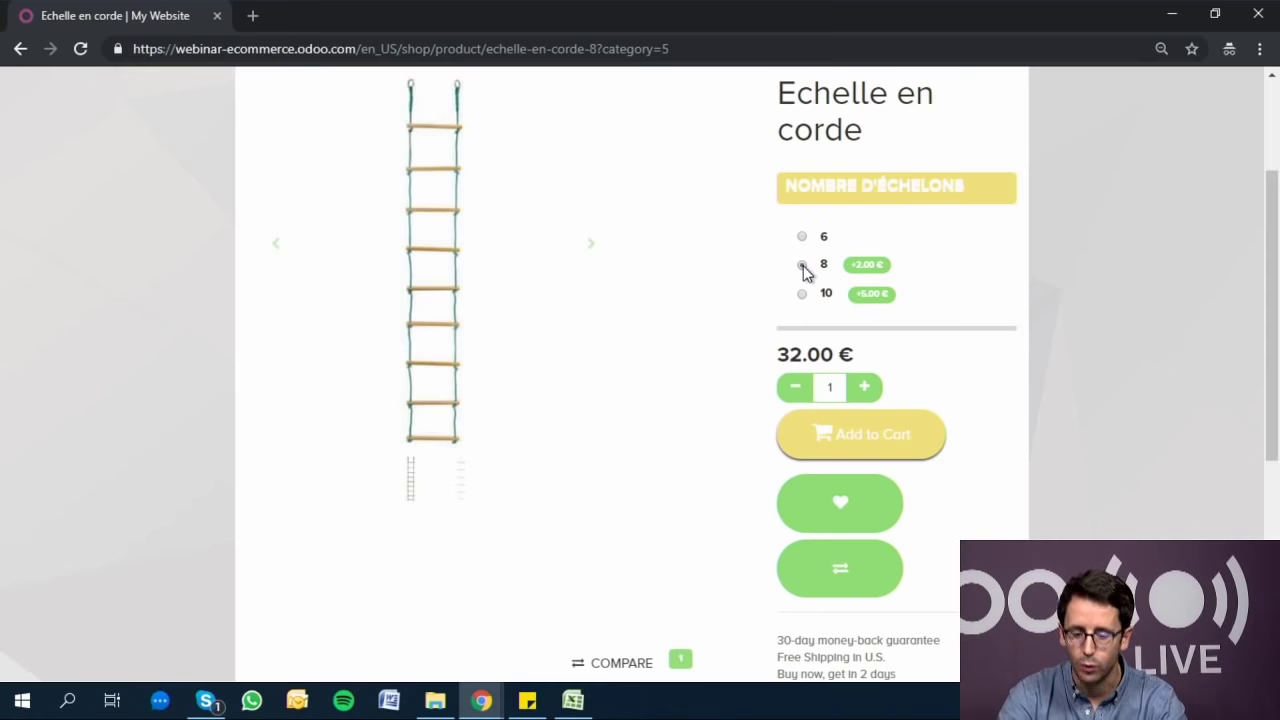
{"action": "mouse_move", "coordinate": [461, 343]}
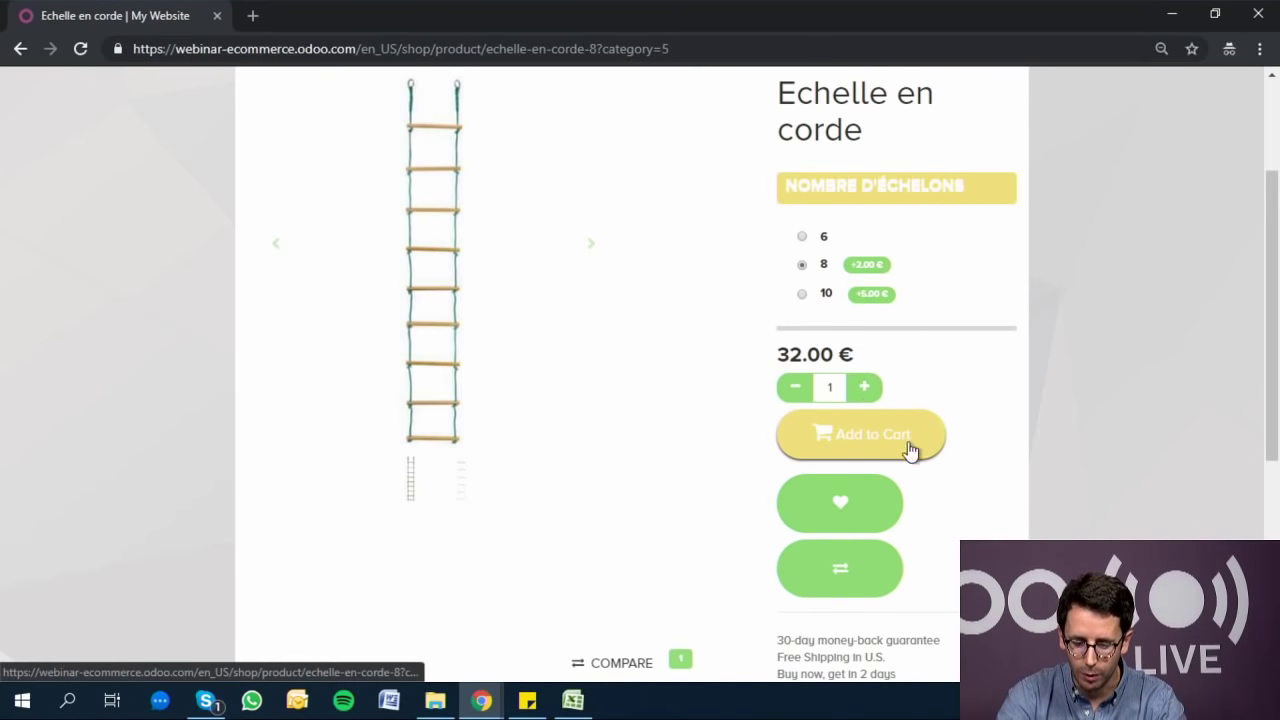
{"action": "scroll", "coordinate": [946, 370], "scroll_direction": "down", "scroll_amount": 1}
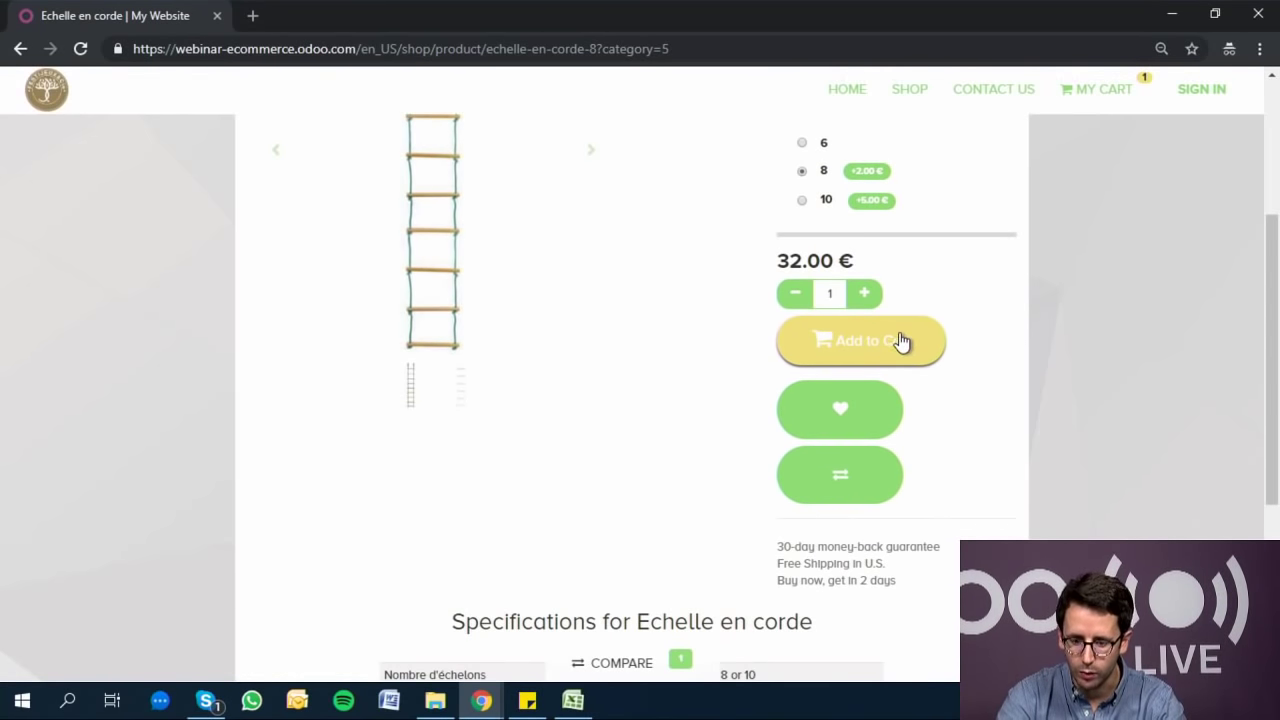
{"action": "left_click", "coordinate": [863, 482]}
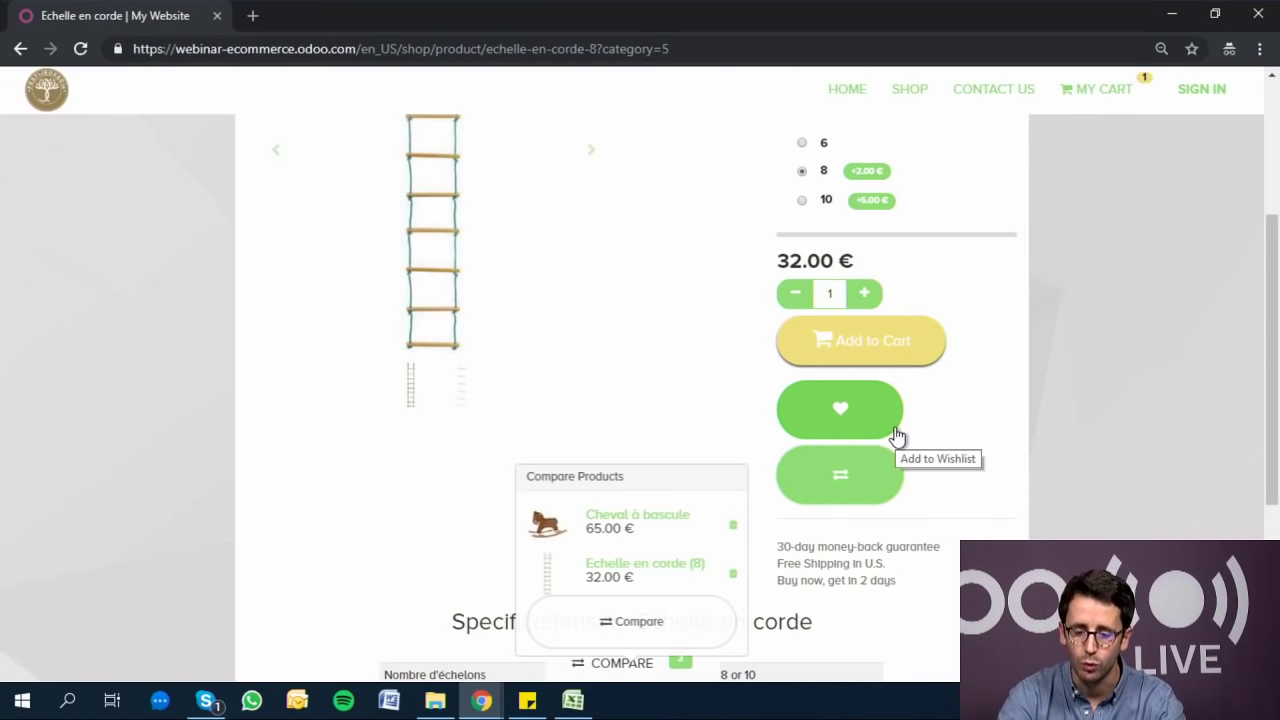
- Add the 8-rung ladder to the cart and view the shopping cart
{"action": "scroll", "coordinate": [985, 406], "scroll_direction": "up", "scroll_amount": 2}
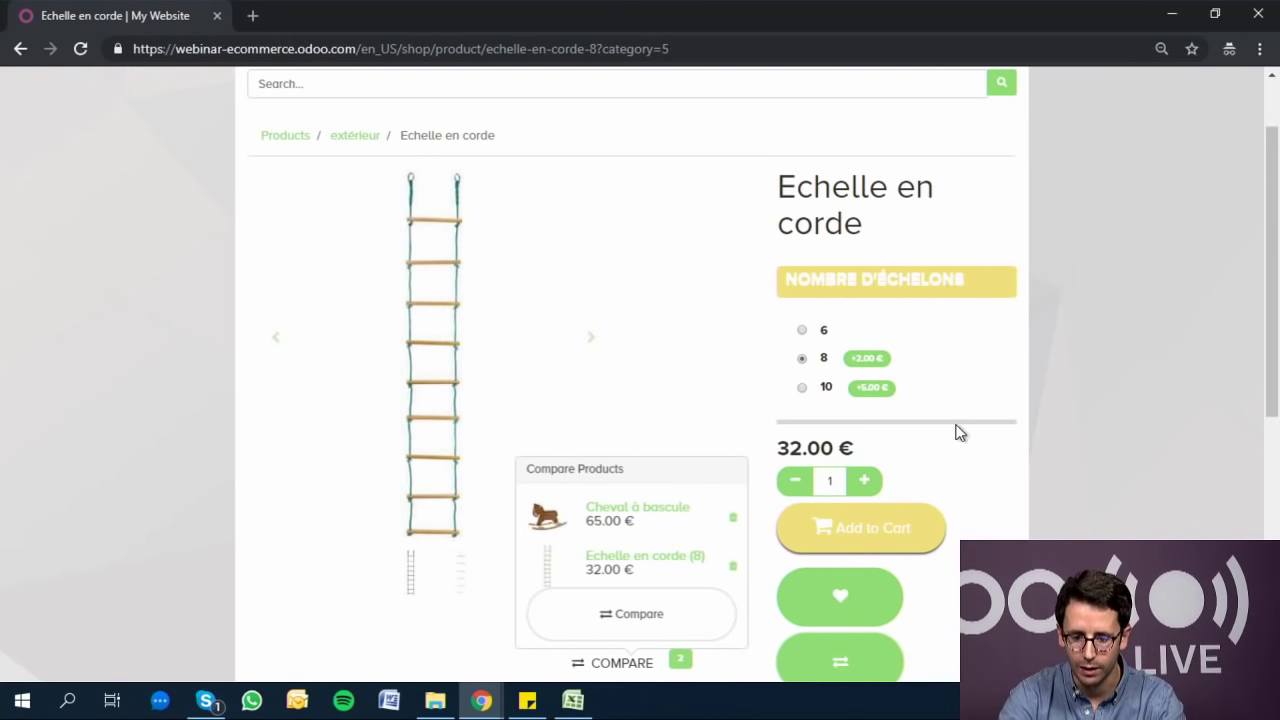
{"action": "scroll", "coordinate": [968, 474], "scroll_direction": "down", "scroll_amount": 1}
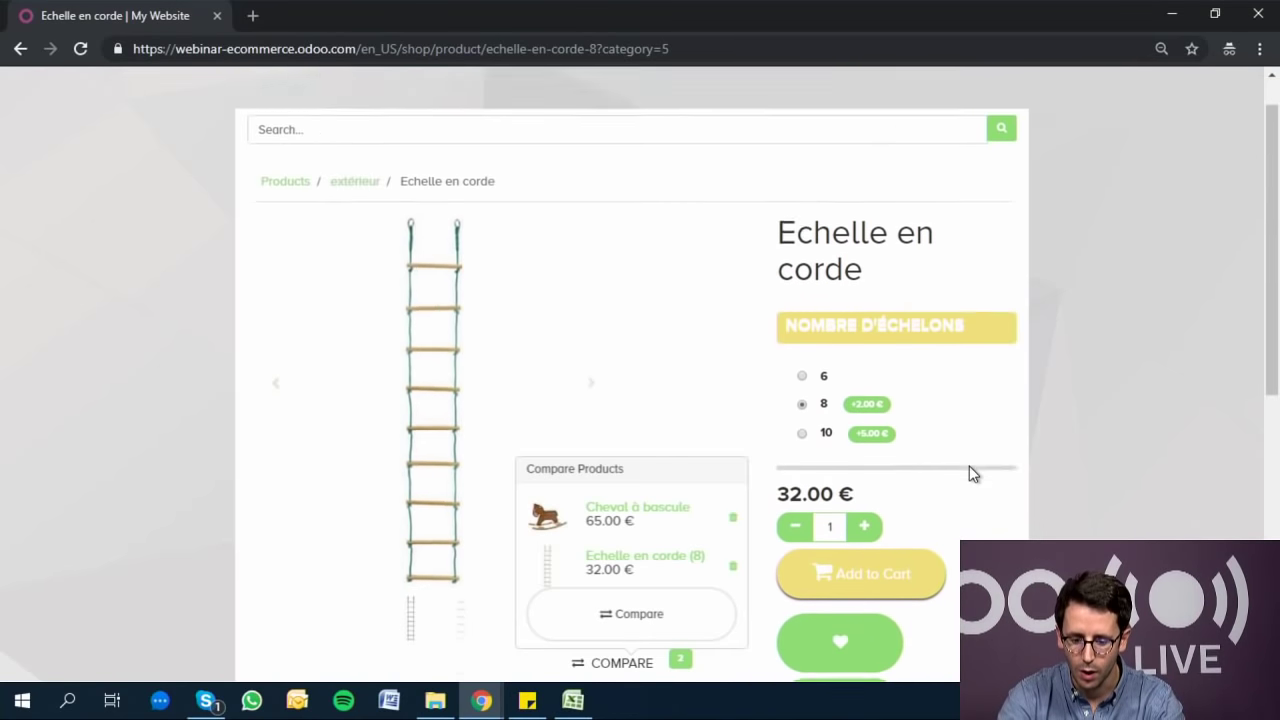
{"action": "left_click", "coordinate": [929, 440]}
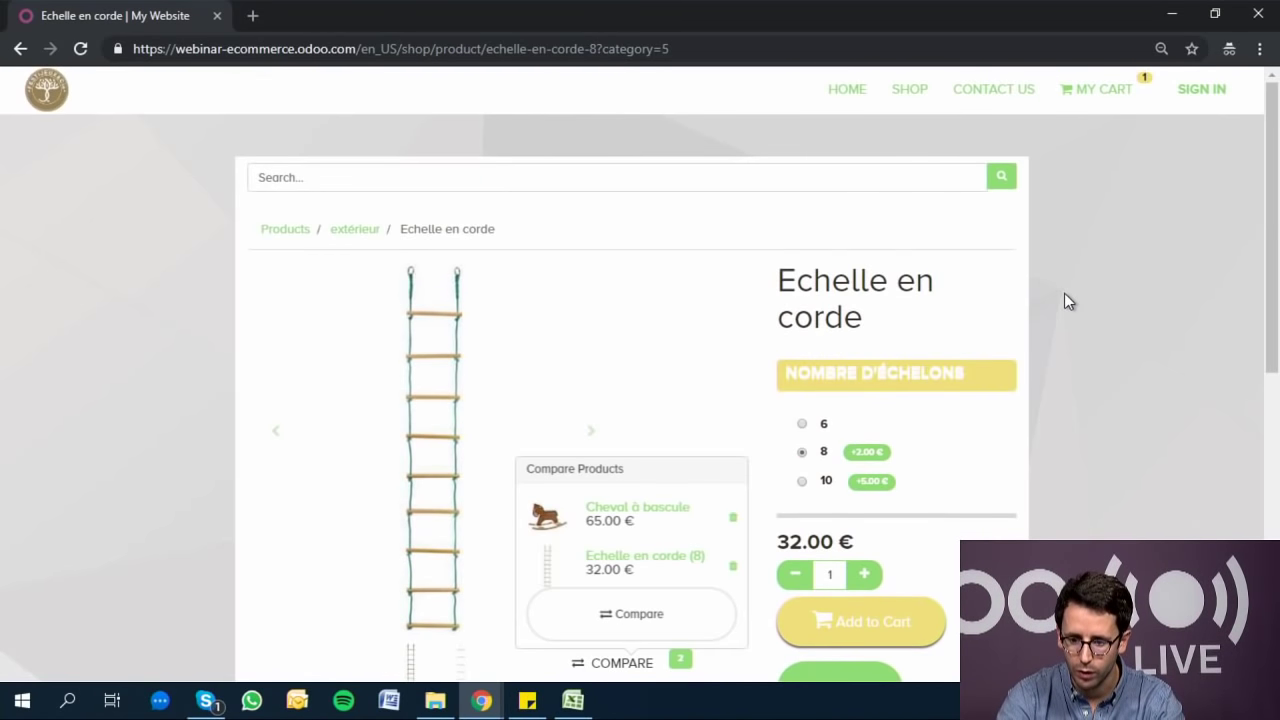
{"action": "left_click", "coordinate": [1110, 87]}
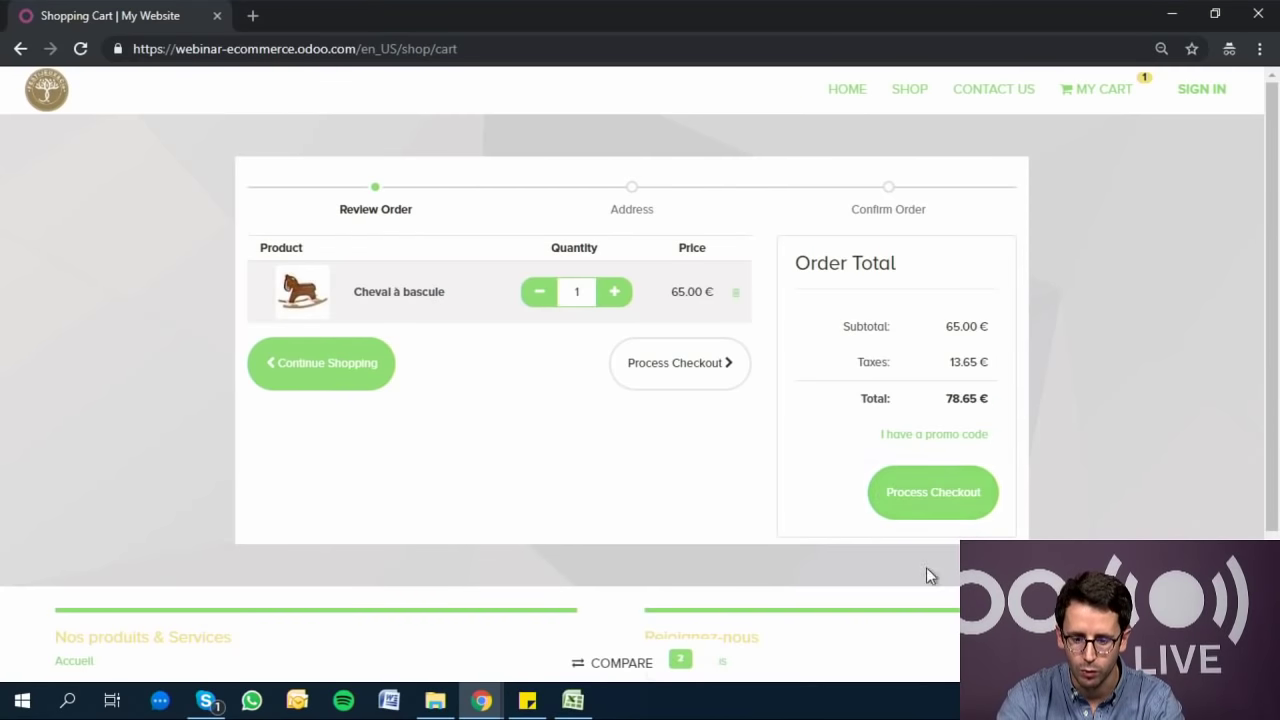
{"action": "left_click", "coordinate": [945, 496]}
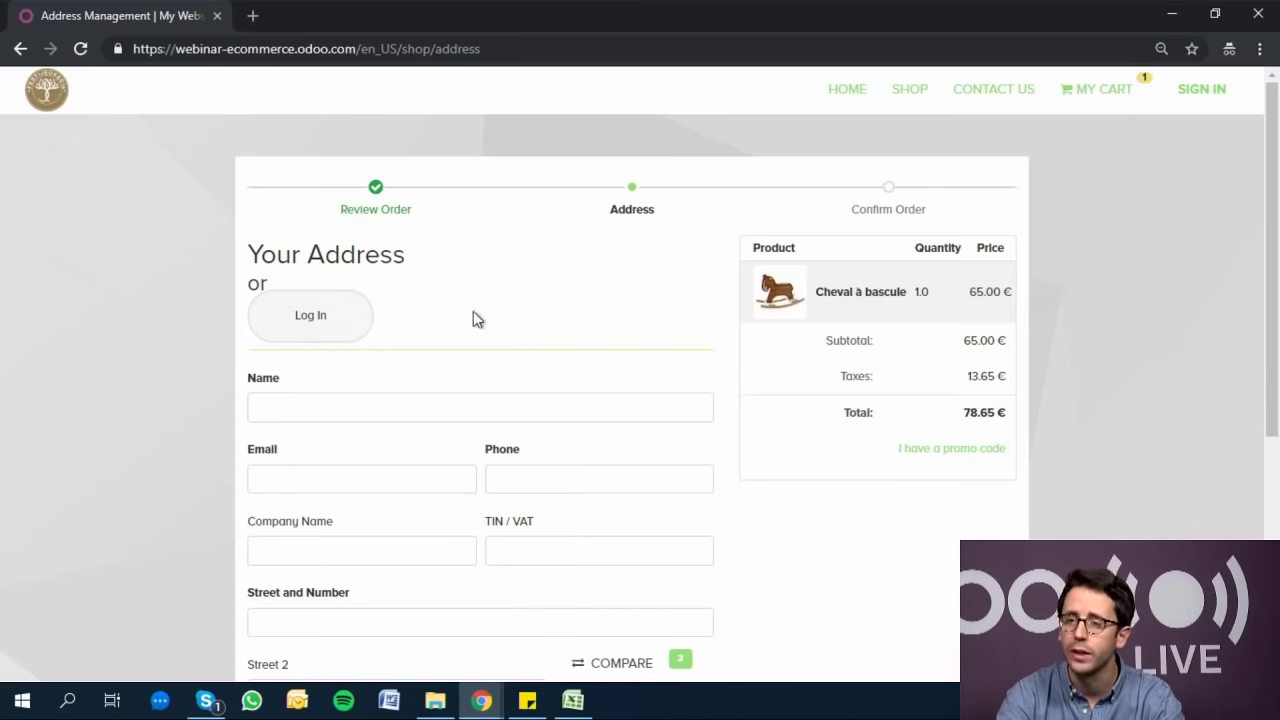
{"action": "scroll", "coordinate": [451, 318], "scroll_direction": "down", "scroll_amount": 1}
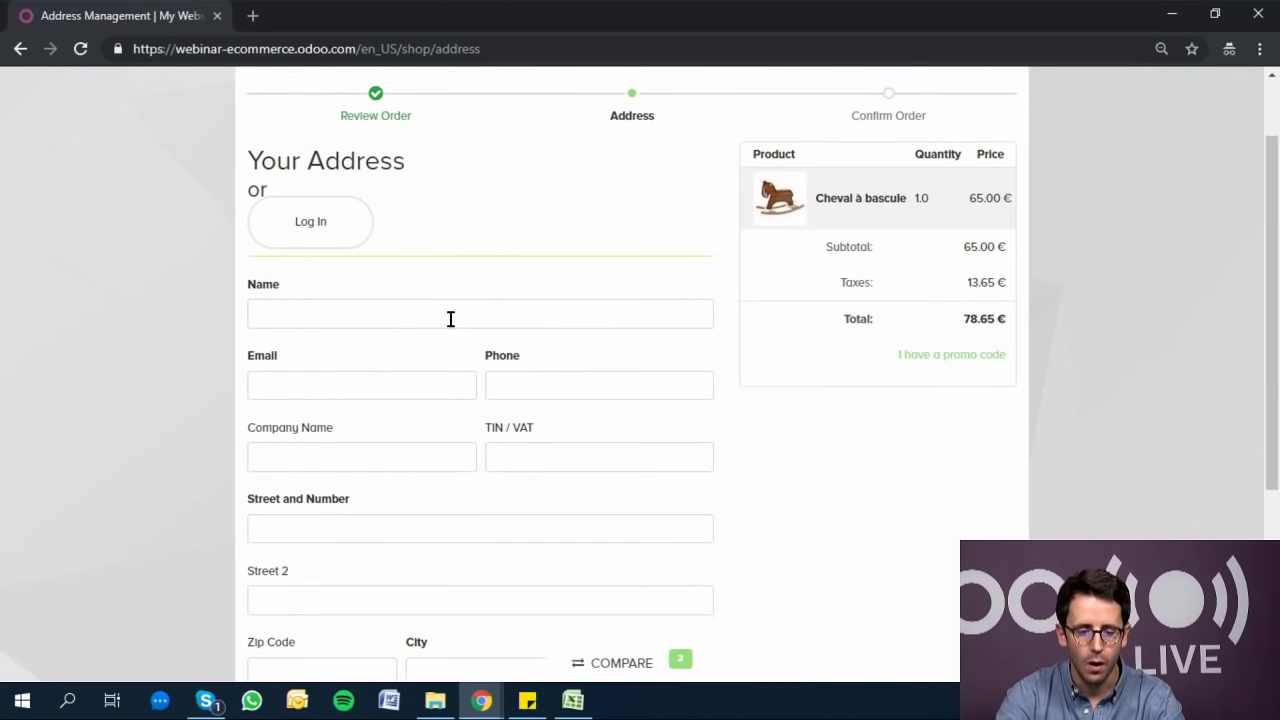
{"action": "scroll", "coordinate": [420, 235], "scroll_direction": "up", "scroll_amount": 1}
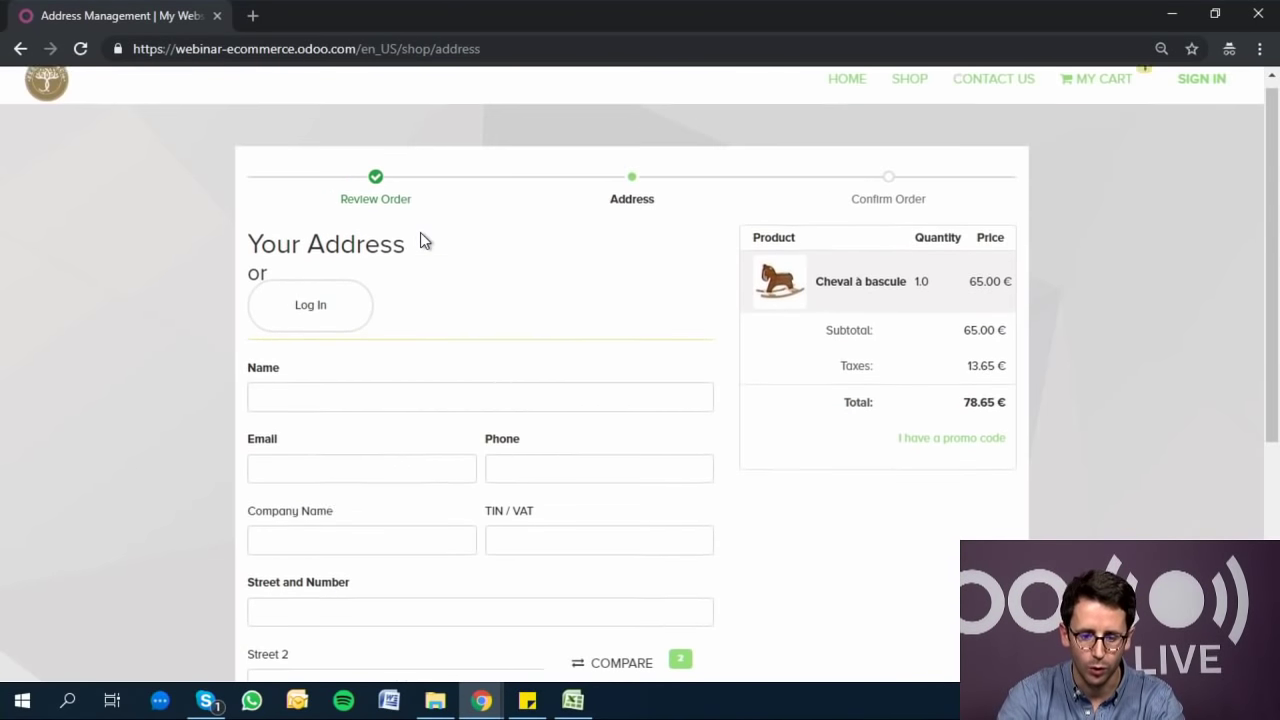
- Fill in the customer's name, e-mail and phone number, using browser autofill suggestions
{"action": "left_click", "coordinate": [311, 410]}
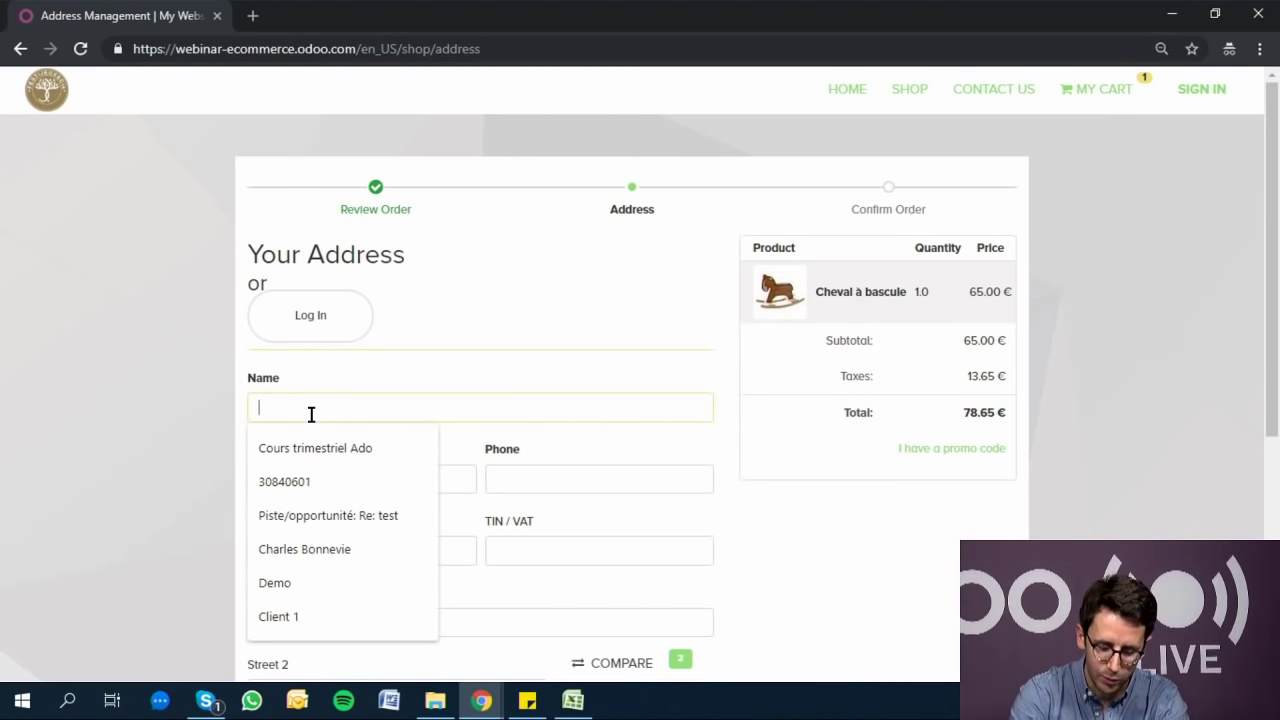
{"action": "type", "text": "Charles Bonnevie (chb"}
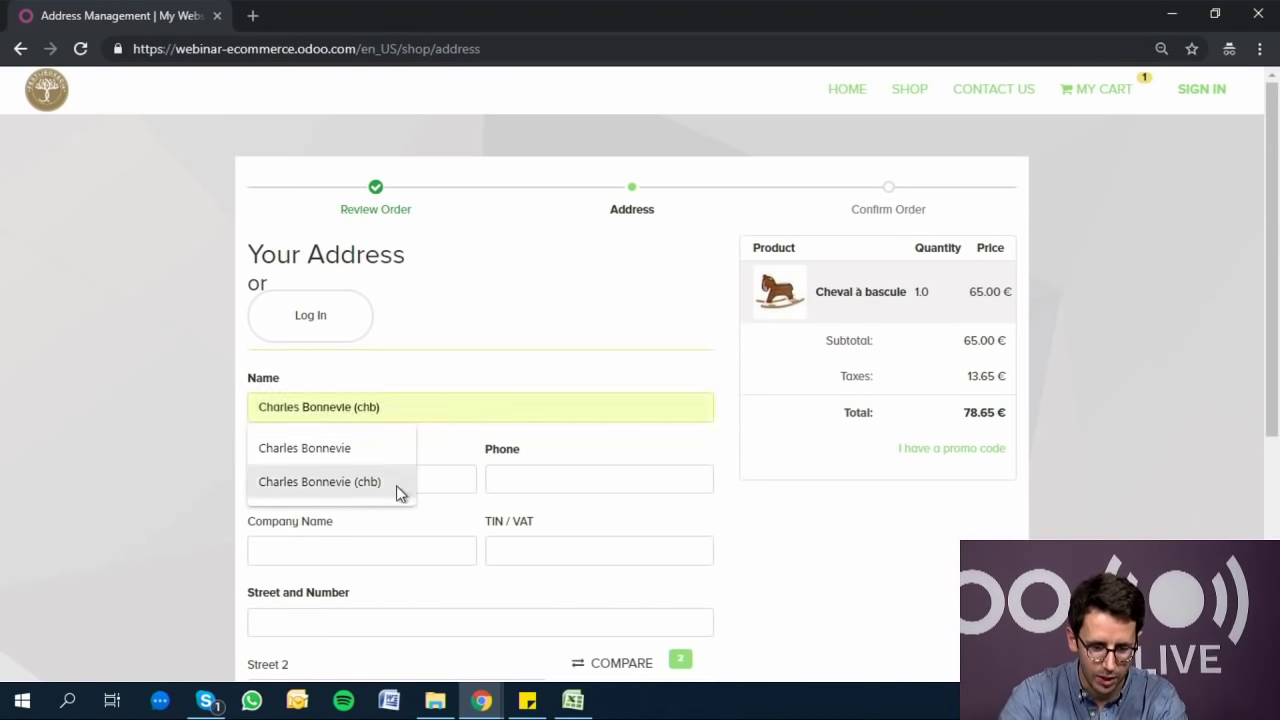
{"action": "left_click", "coordinate": [361, 443]}
{"action": "left_click", "coordinate": [352, 479]}
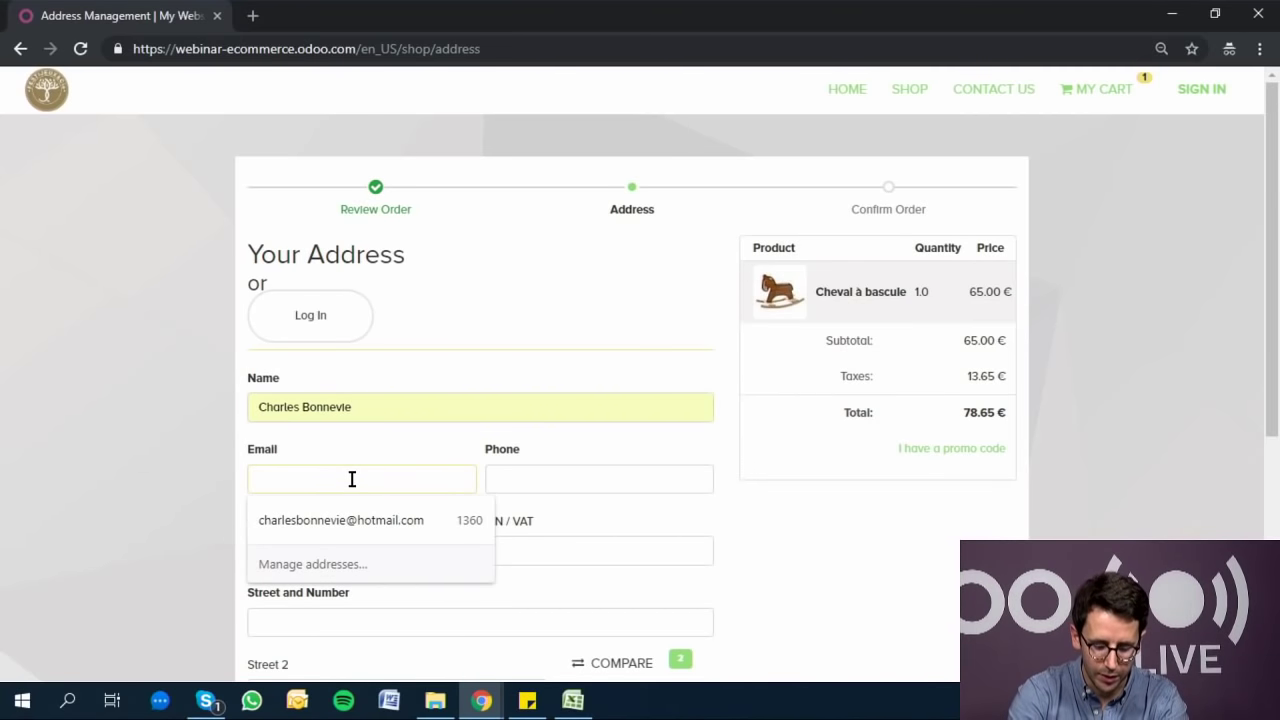
{"action": "type", "text": "demo"}
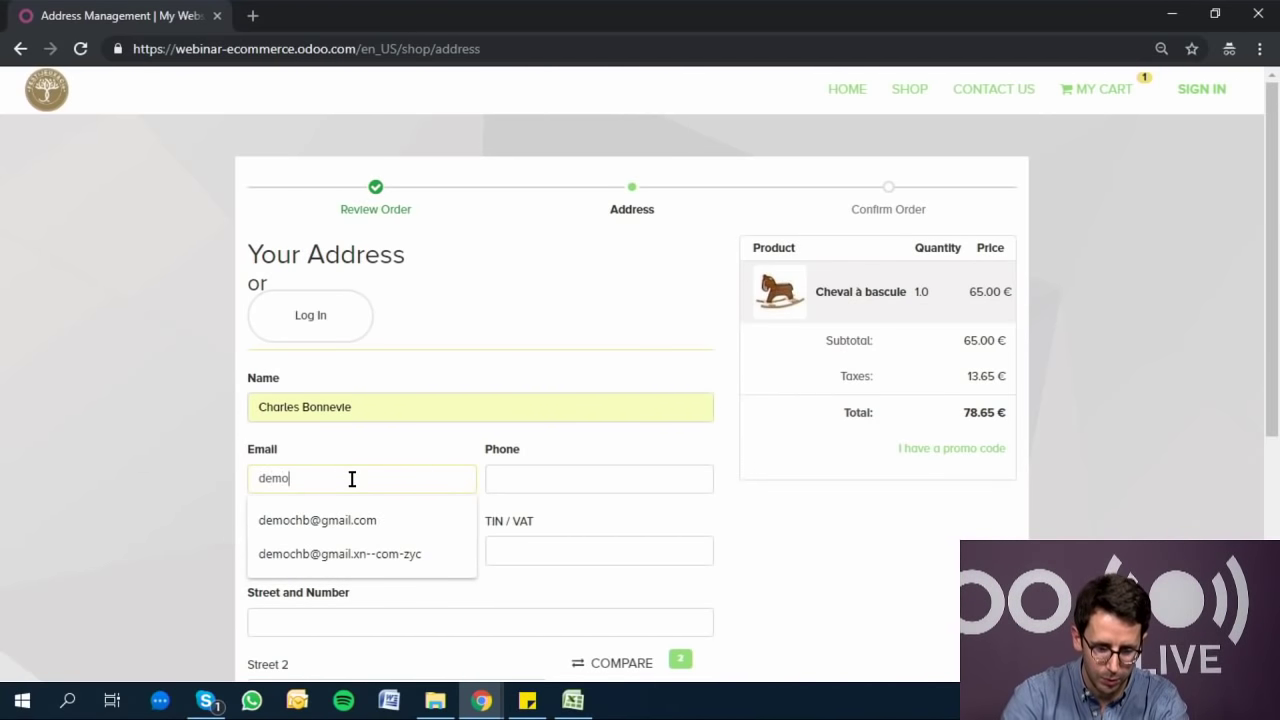
{"action": "key", "text": "Down"}
{"action": "key", "text": "Return"}
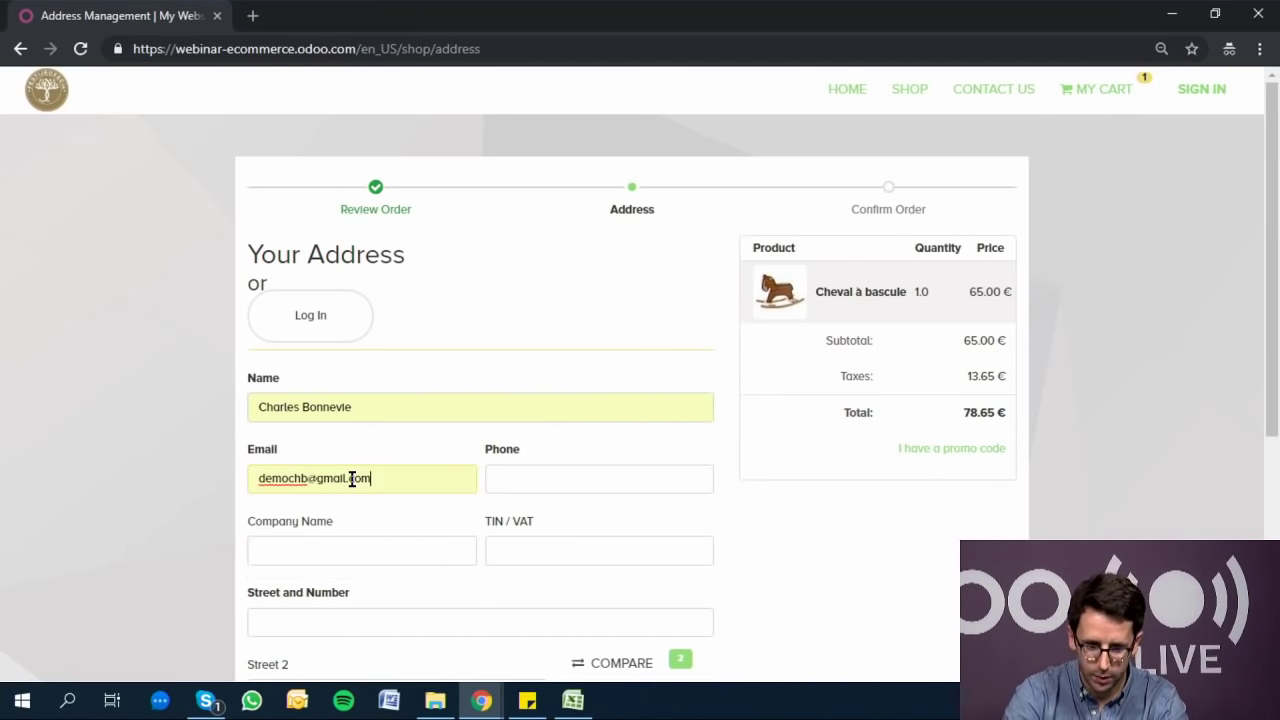
{"action": "left_click", "coordinate": [558, 487]}
{"action": "type", "text": "123456"}
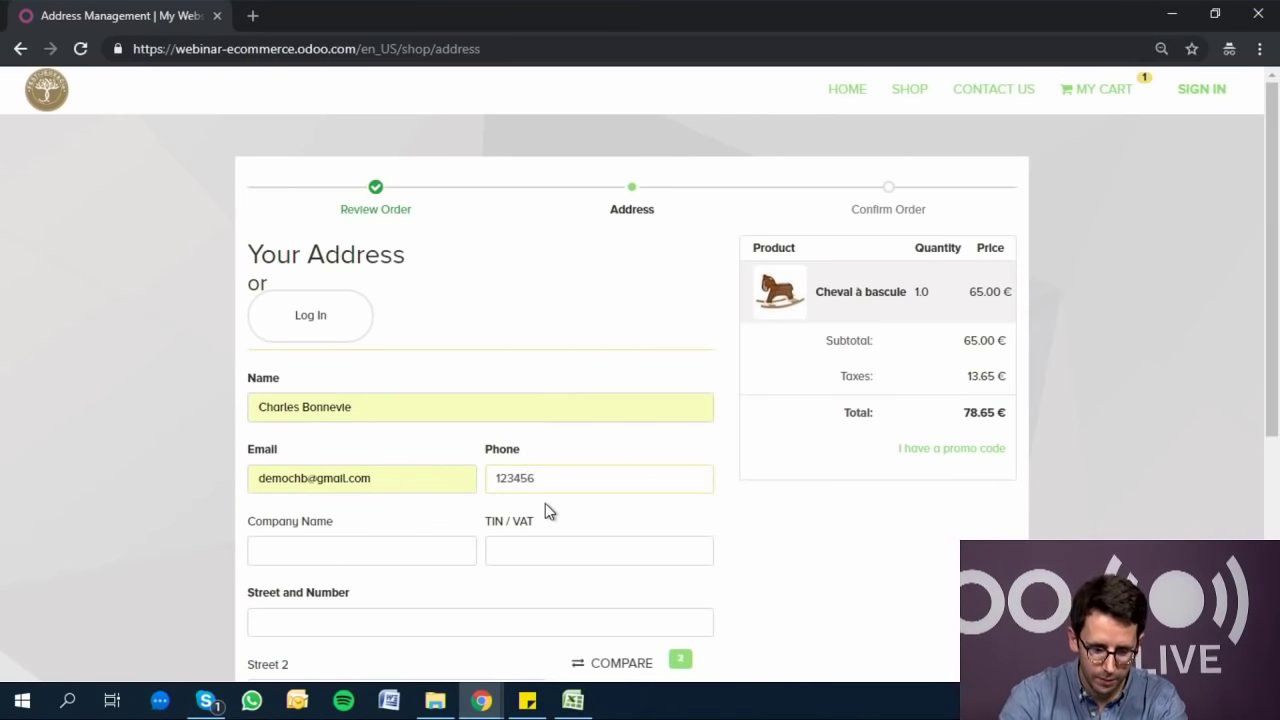
{"action": "scroll", "coordinate": [545, 503], "scroll_direction": "down", "scroll_amount": 1}
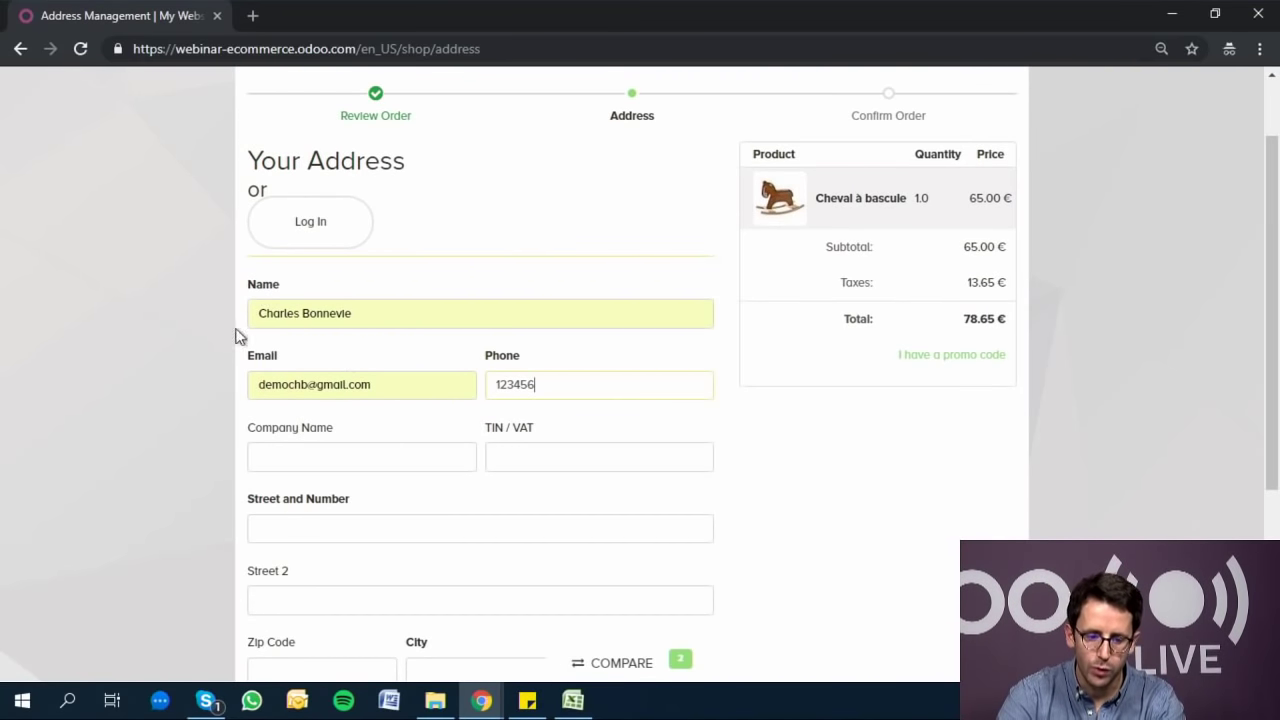
- Fill the street address from a saved suggestion and continue to the payment step
{"action": "left_click", "coordinate": [319, 527]}
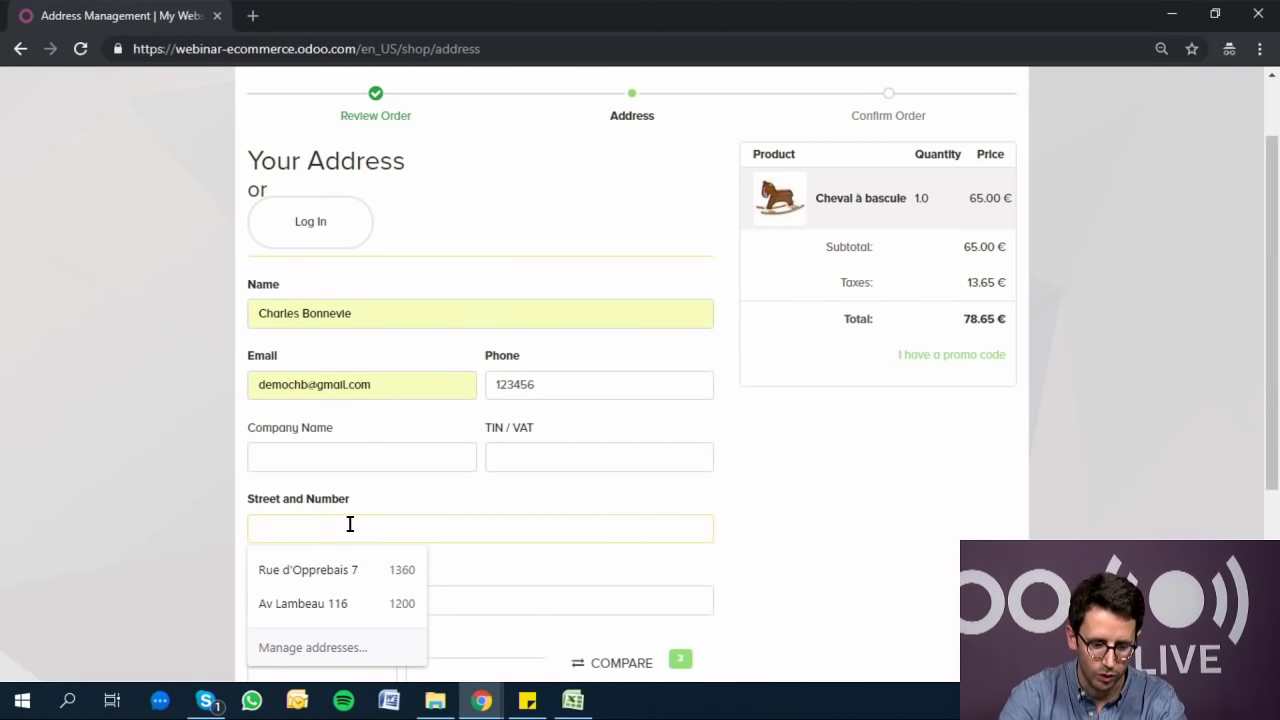
{"action": "left_click", "coordinate": [351, 605]}
{"action": "scroll", "coordinate": [382, 503], "scroll_direction": "down", "scroll_amount": 2}
{"action": "scroll", "coordinate": [382, 503], "scroll_direction": "down", "scroll_amount": 1}
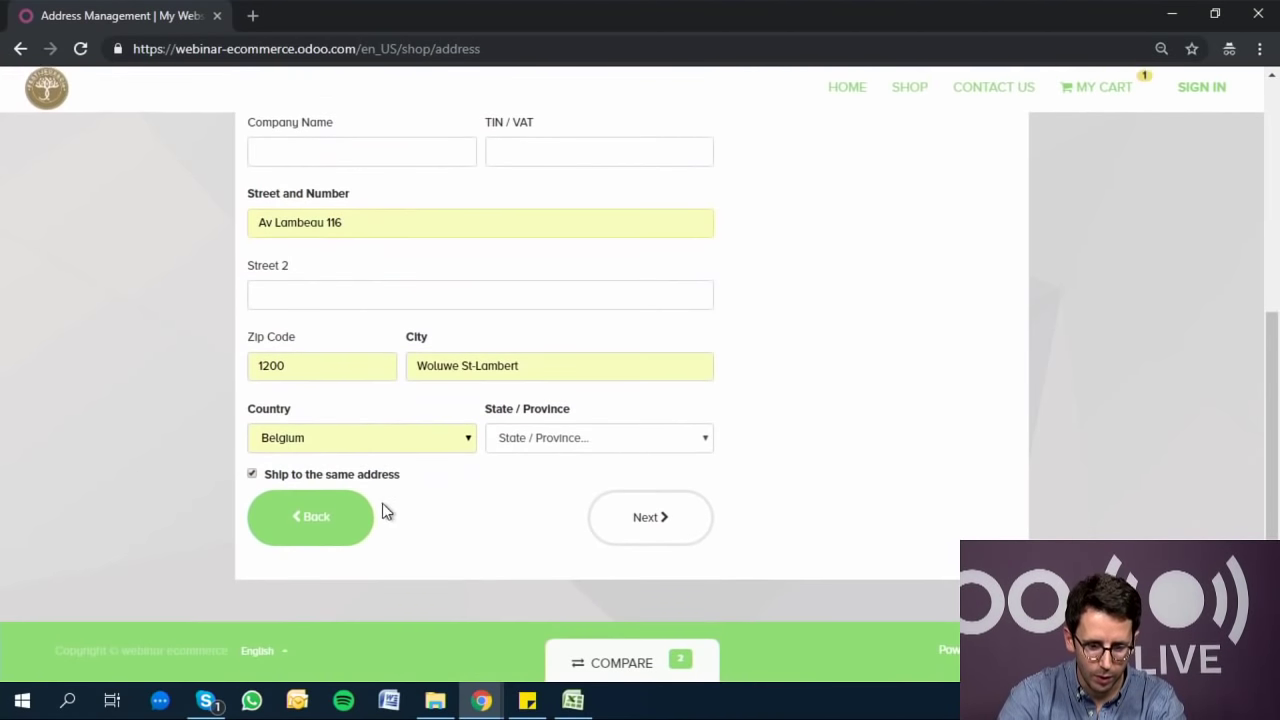
{"action": "left_click", "coordinate": [645, 530]}
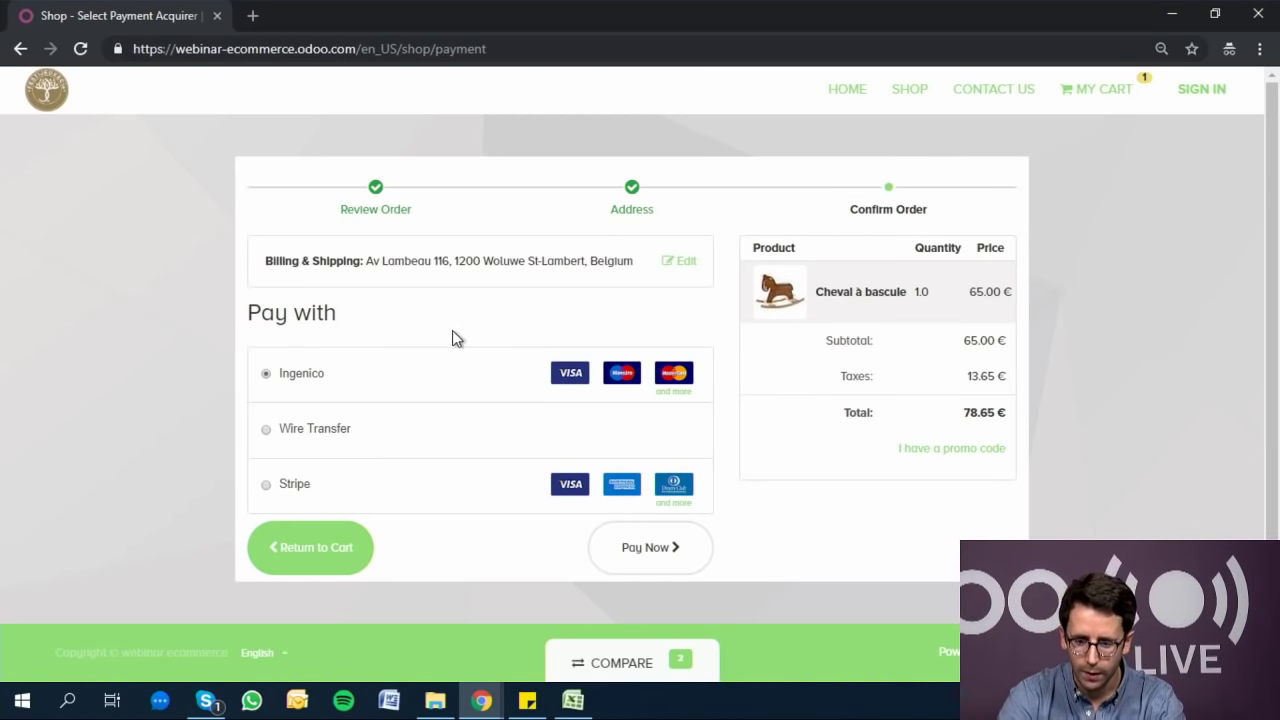
- Choose Wire Transfer as the payment method and place the order
{"action": "scroll", "coordinate": [455, 390], "scroll_direction": "down", "scroll_amount": 1}
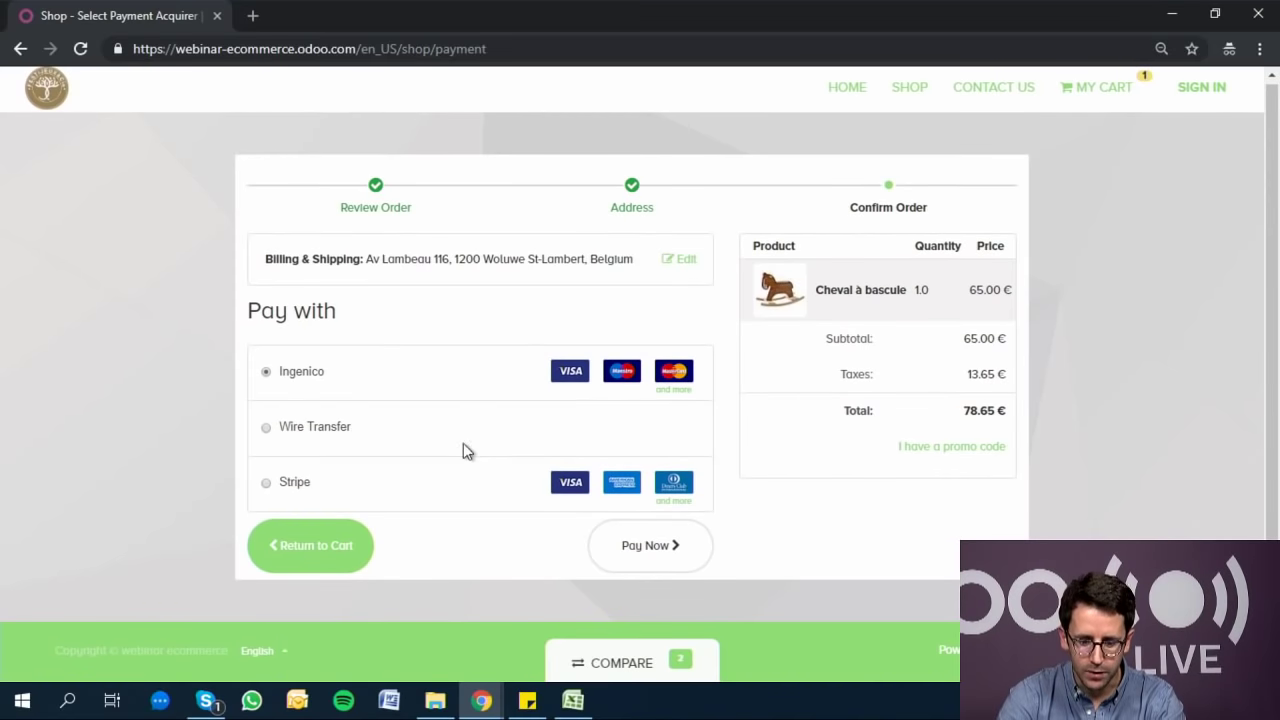
{"action": "left_click", "coordinate": [319, 424]}
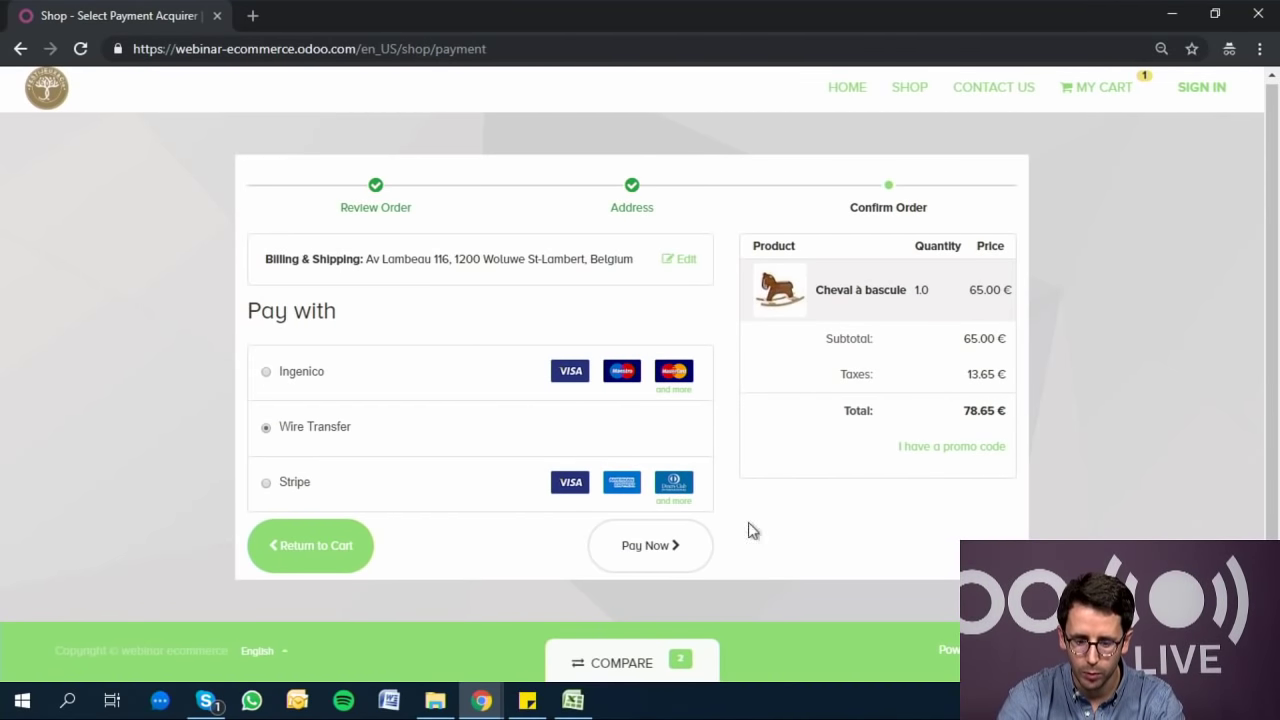
{"action": "left_click", "coordinate": [663, 548]}
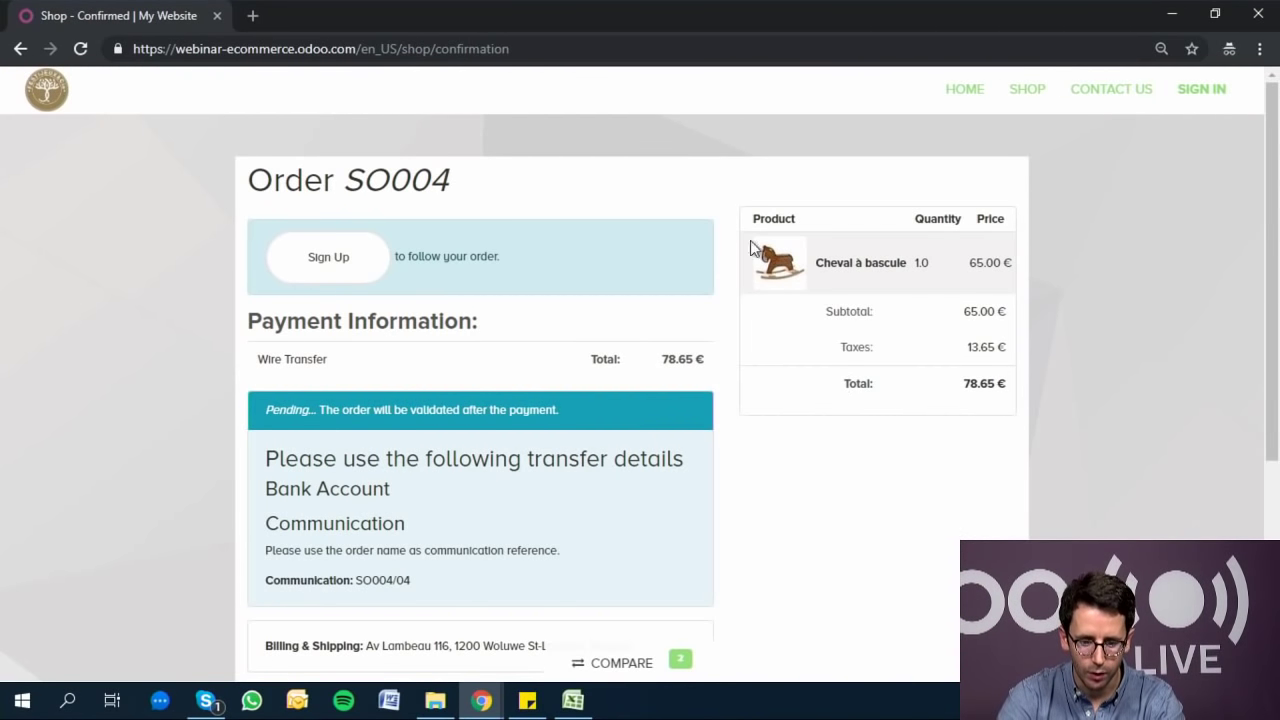
- Review the pending-payment confirmation page, then close the private visitor window
{"action": "scroll", "coordinate": [662, 215], "scroll_direction": "down", "scroll_amount": 1}
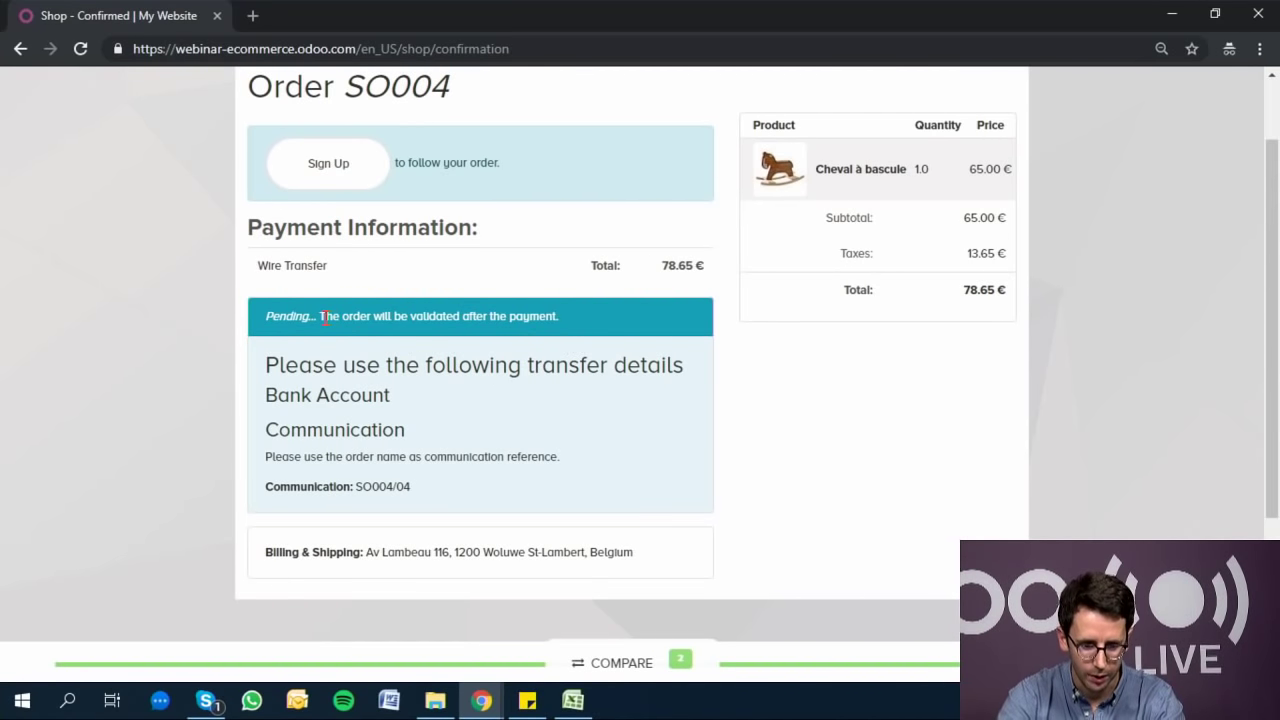
{"action": "left_click_drag", "start_coordinate": [325, 318], "coordinate": [386, 317]}
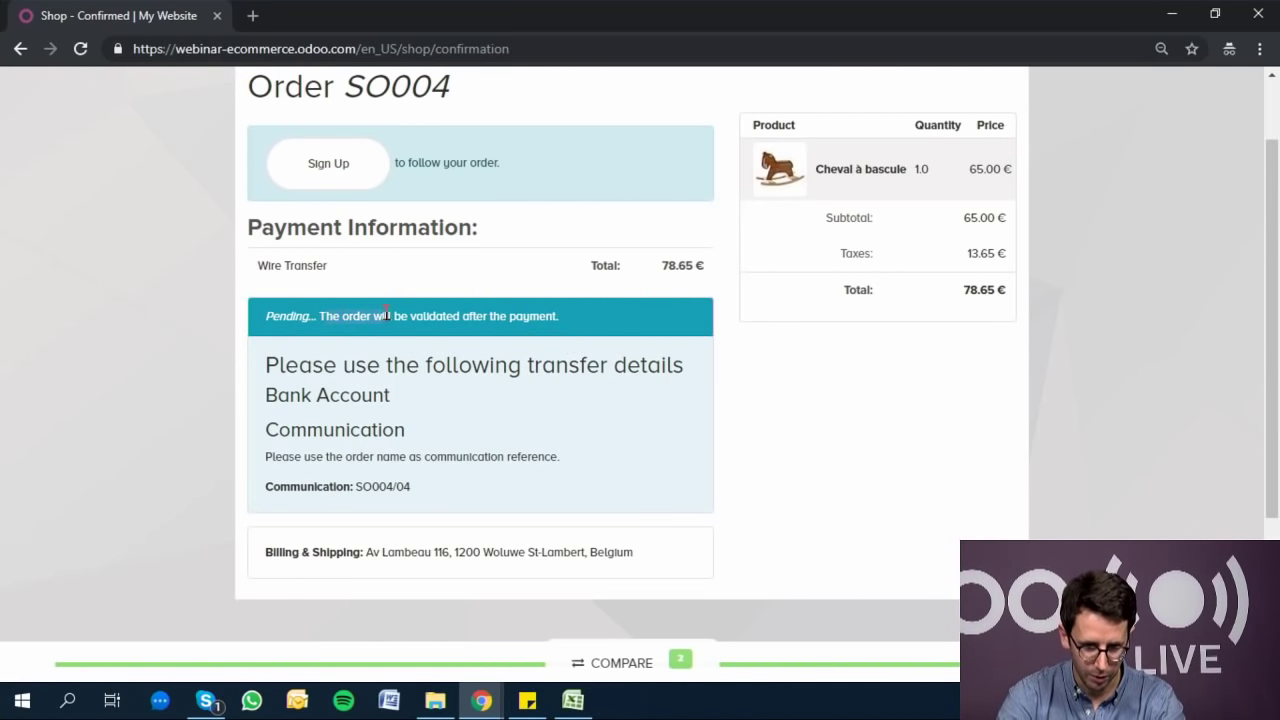
{"action": "left_click", "coordinate": [556, 345]}
{"action": "scroll", "coordinate": [542, 460], "scroll_direction": "up", "scroll_amount": 2}
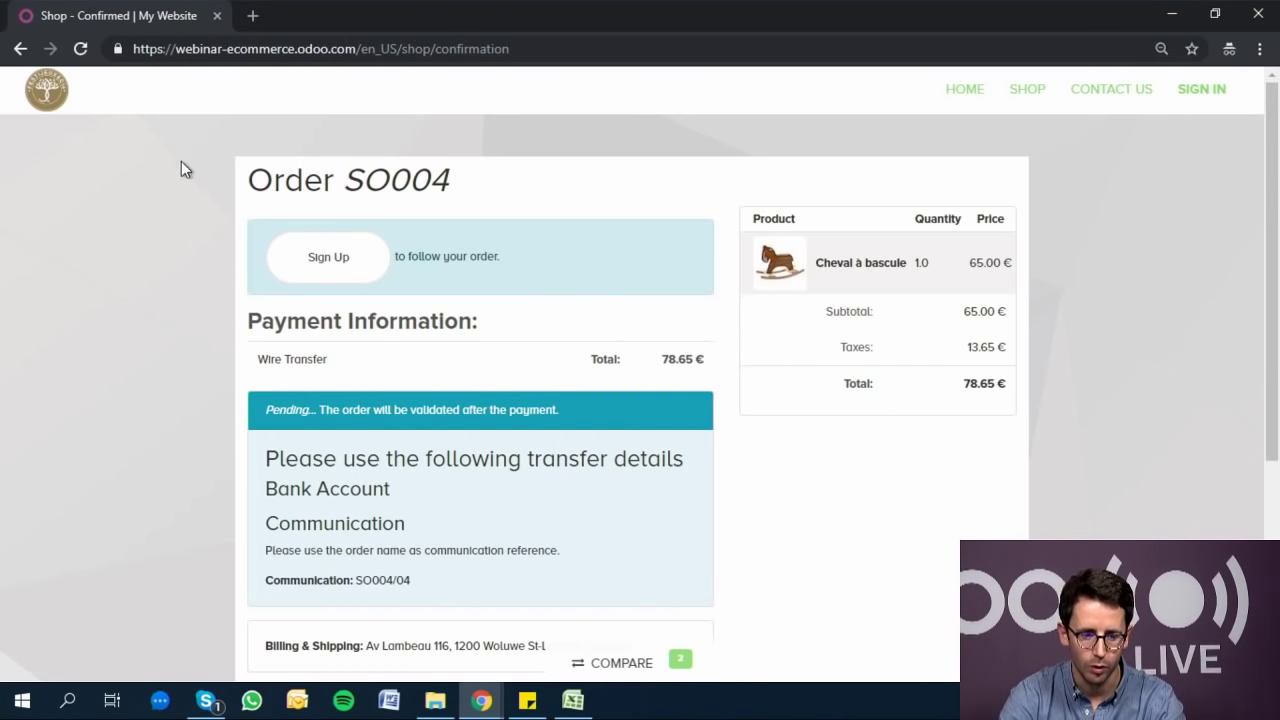
{"action": "left_click", "coordinate": [218, 15]}
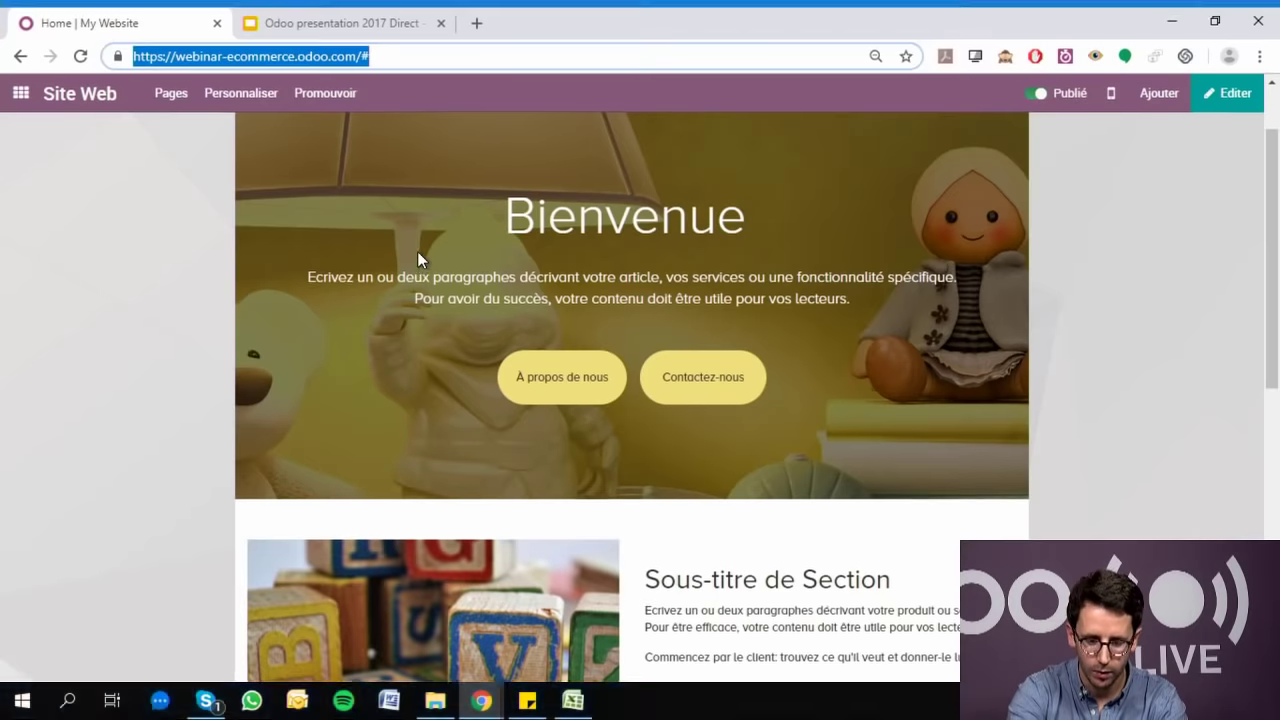
- Open the Site Web app full screen and remove the Commandes confirmées and last-7-days filters
{"action": "key", "text": "F11"}
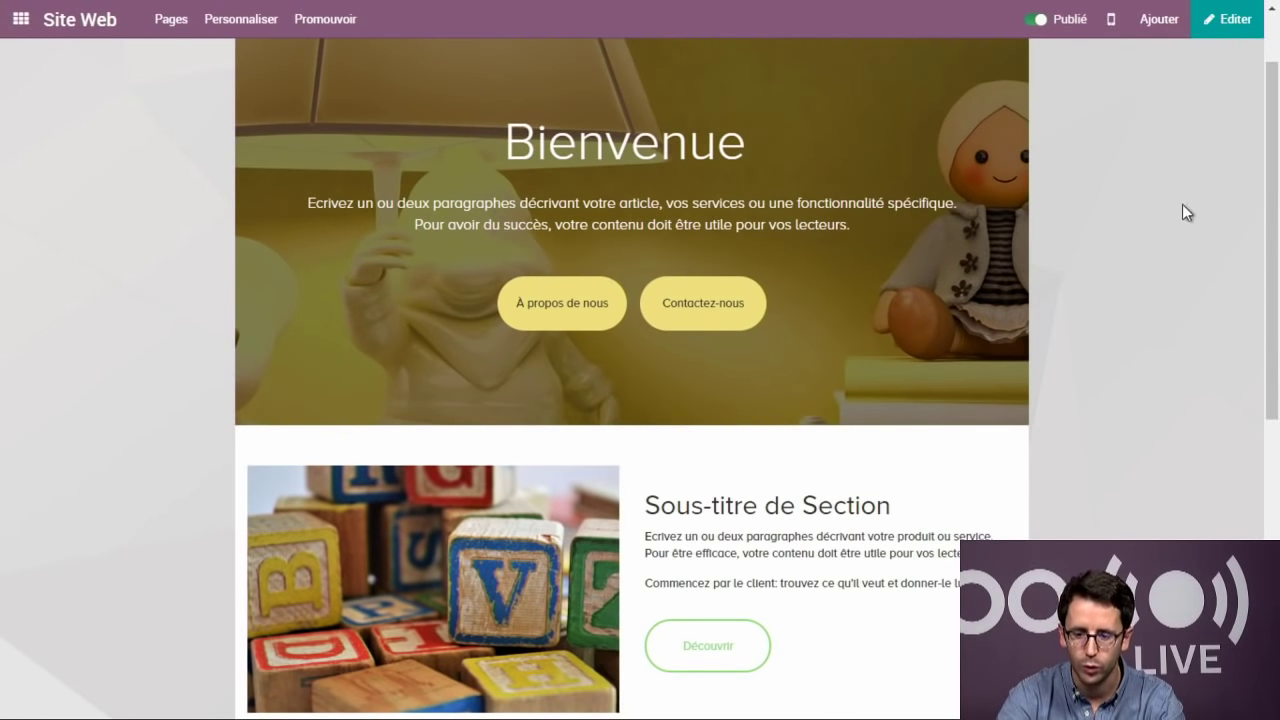
{"action": "left_click", "coordinate": [20, 20]}
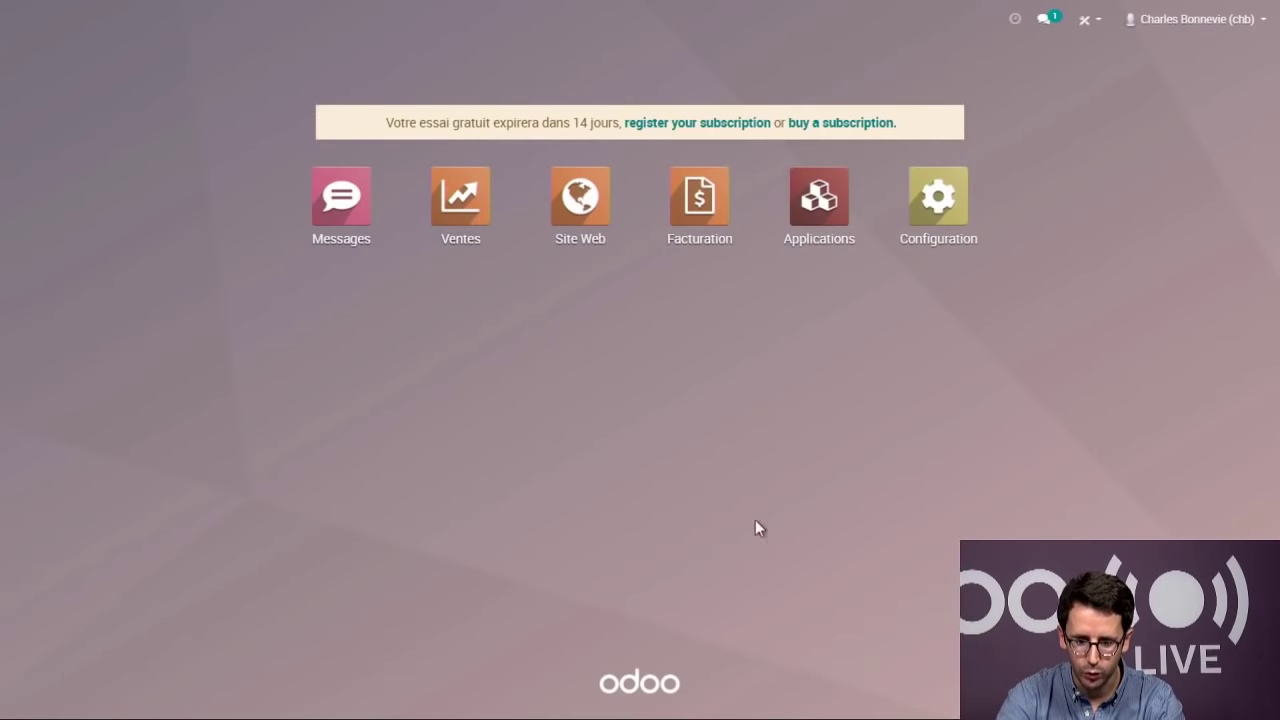
{"action": "left_click", "coordinate": [585, 205]}
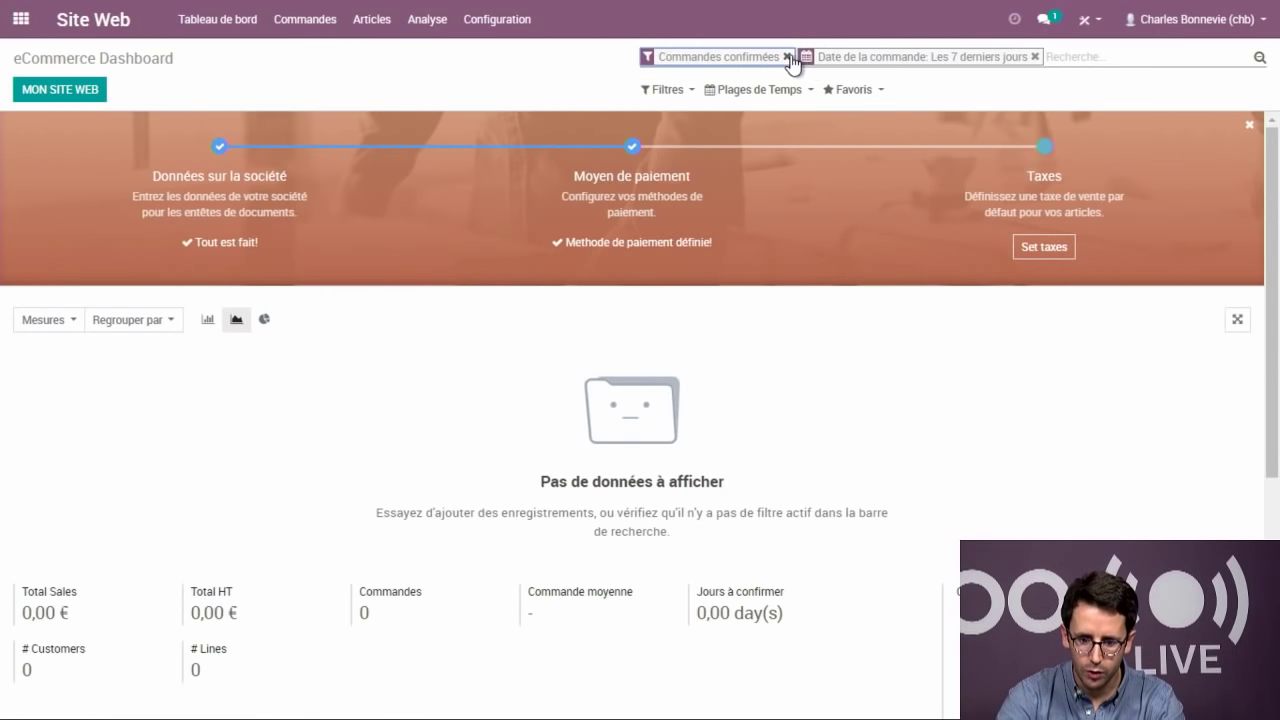
{"action": "left_click", "coordinate": [787, 57]}
{"action": "left_click", "coordinate": [877, 57]}
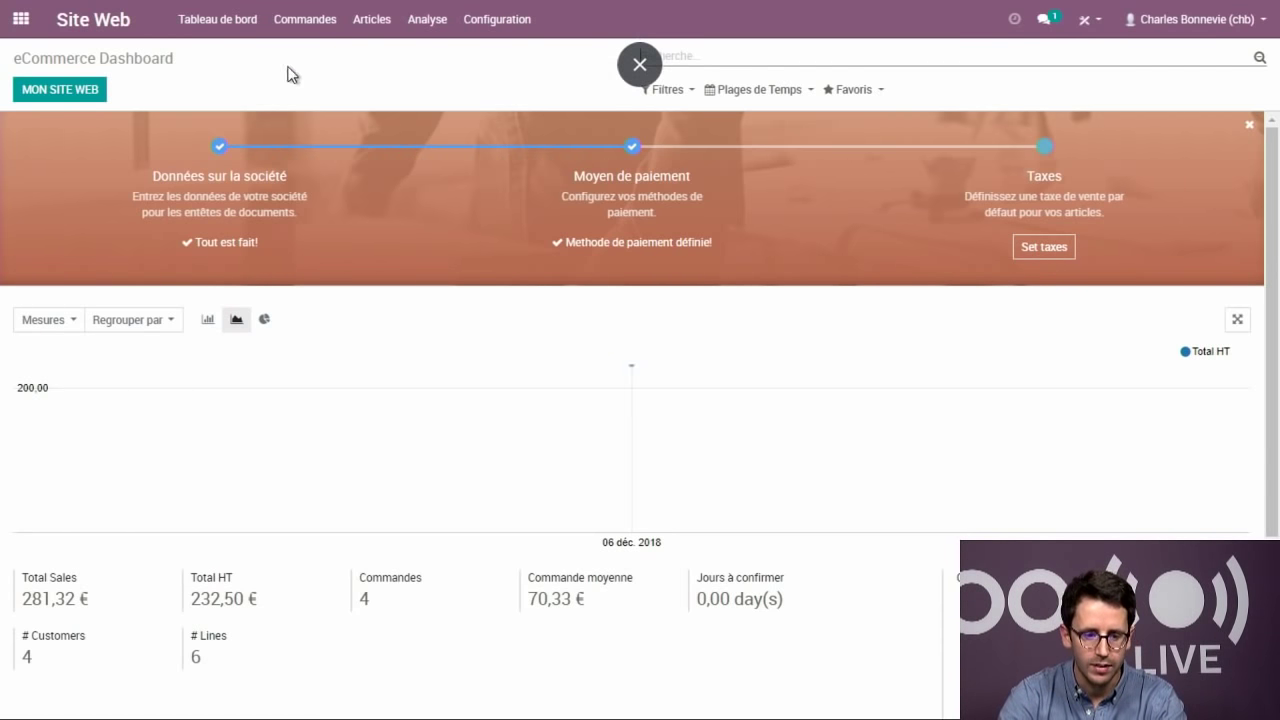
- Cycle the dashboard sales graph through pie, line and bar chart views
{"action": "scroll", "coordinate": [384, 446], "scroll_direction": "down", "scroll_amount": 2}
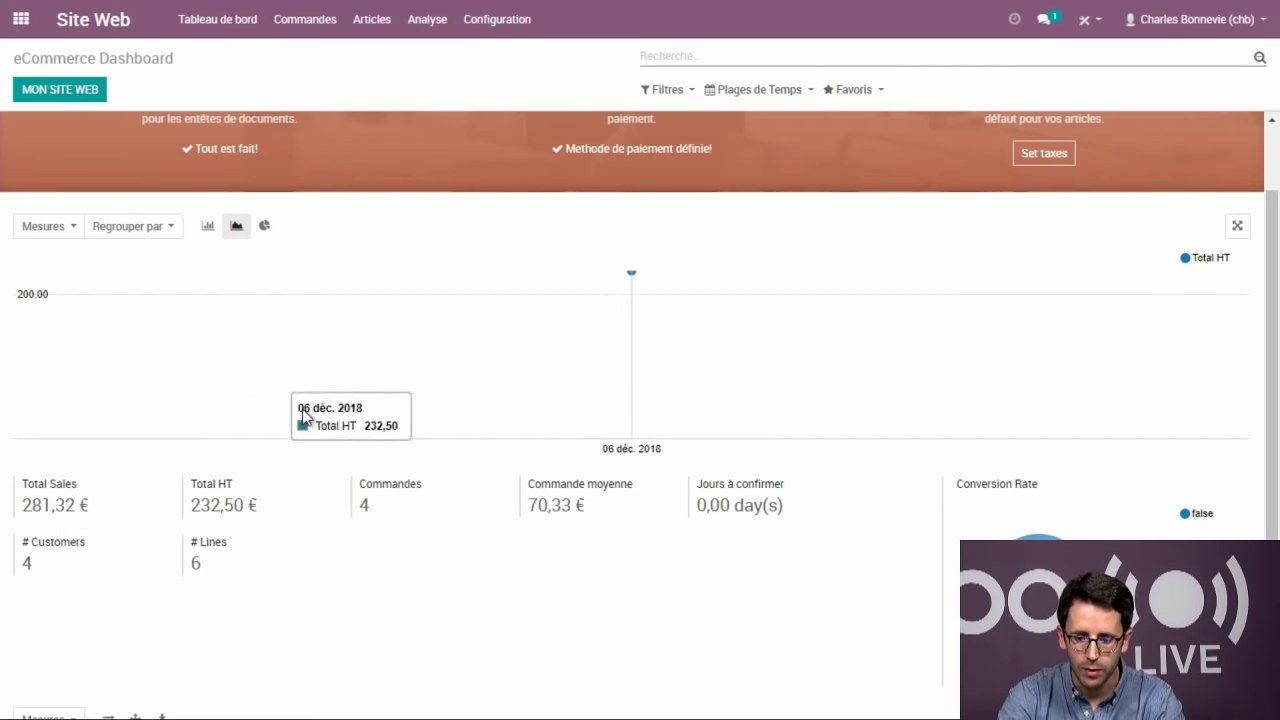
{"action": "scroll", "coordinate": [261, 399], "scroll_direction": "up", "scroll_amount": 1}
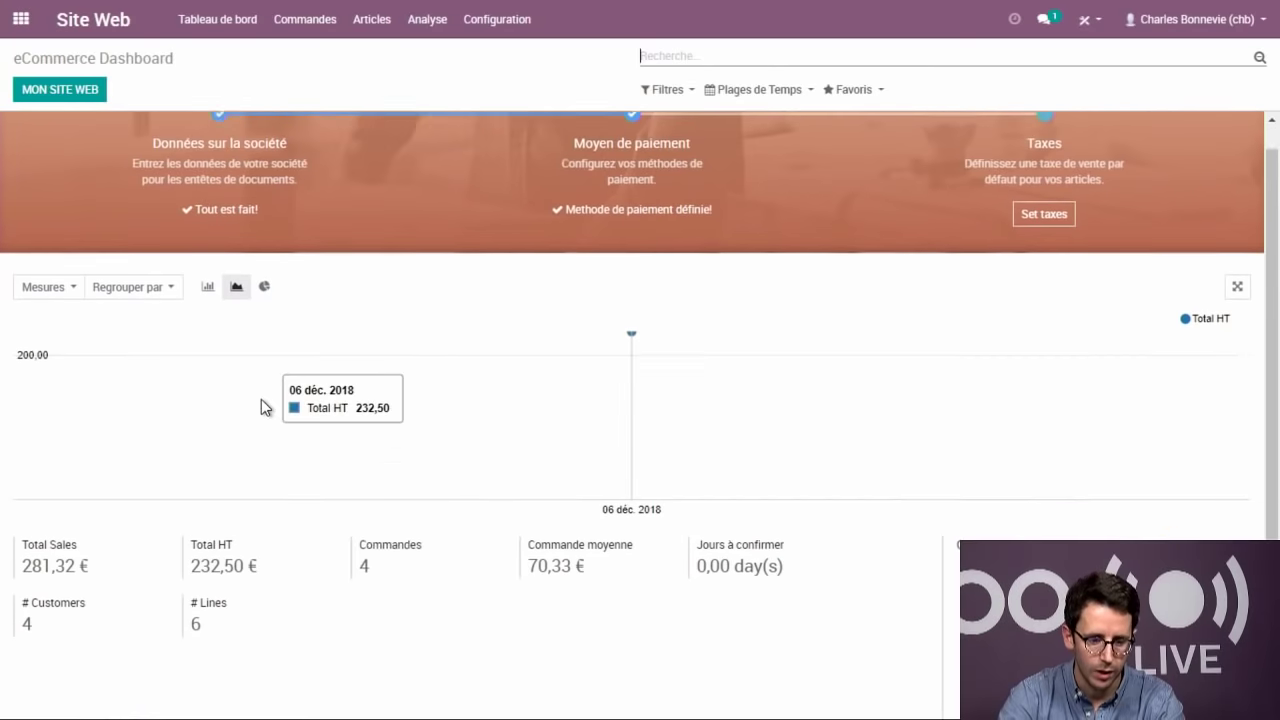
{"action": "scroll", "coordinate": [297, 474], "scroll_direction": "down", "scroll_amount": 1}
{"action": "left_click", "coordinate": [265, 227]}
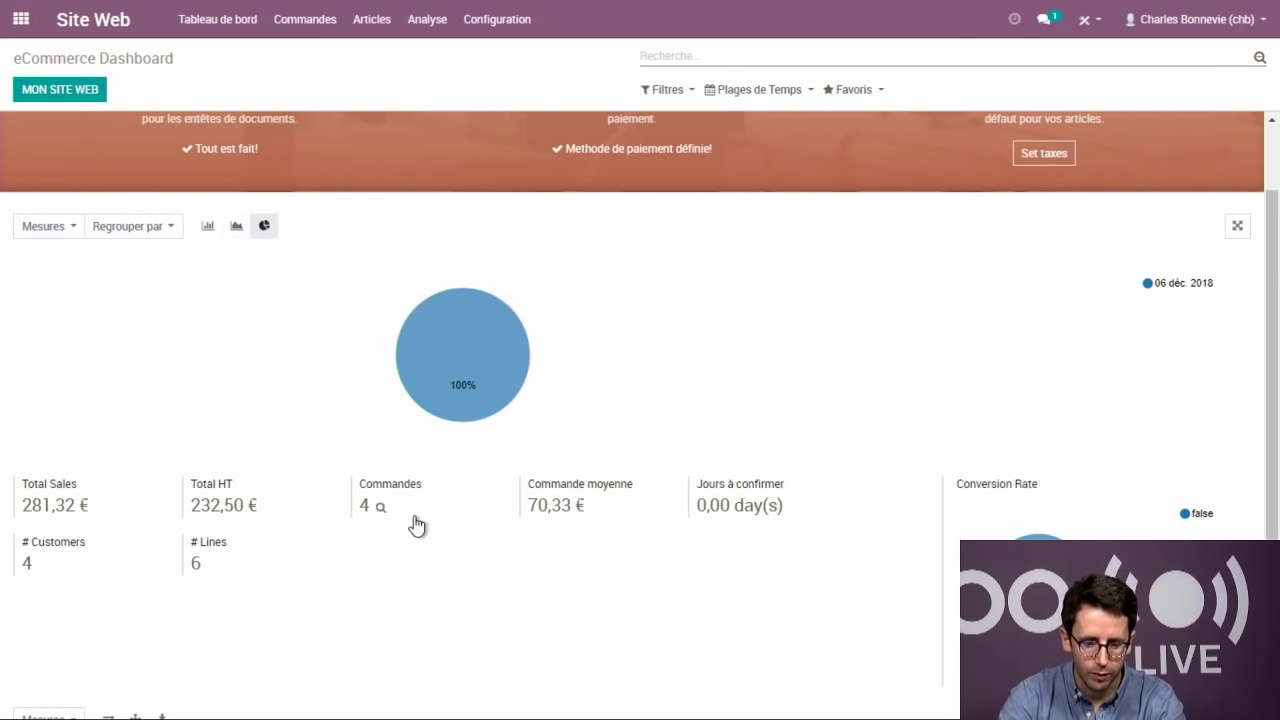
{"action": "left_click", "coordinate": [236, 228]}
{"action": "left_click", "coordinate": [210, 228]}
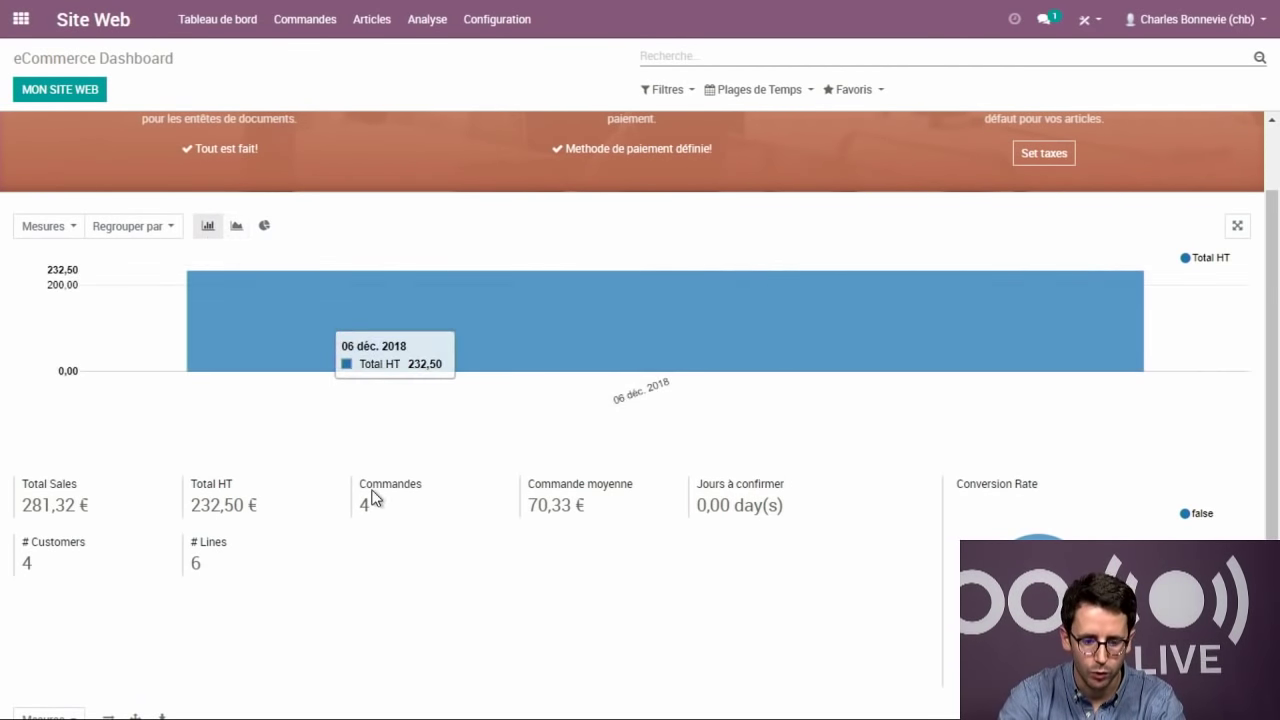
{"action": "scroll", "coordinate": [372, 495], "scroll_direction": "down", "scroll_amount": 2}
{"action": "scroll", "coordinate": [378, 511], "scroll_direction": "up", "scroll_amount": 3}
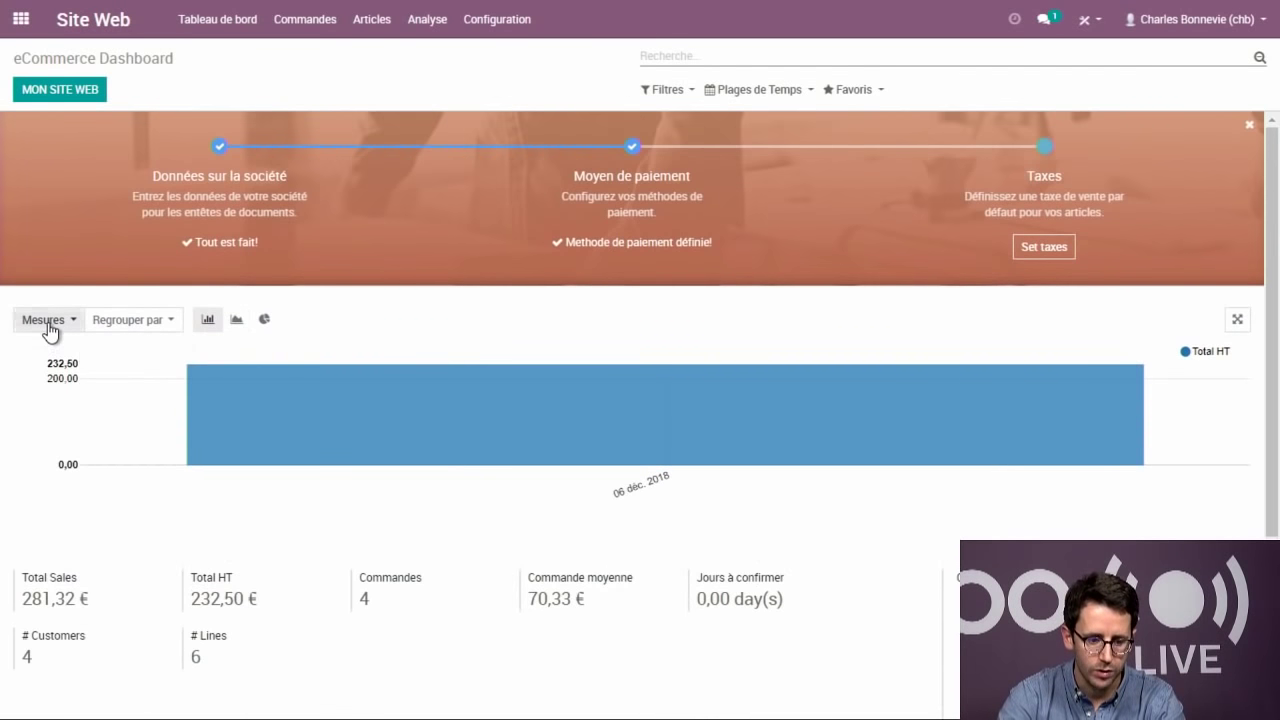
{"action": "left_click", "coordinate": [48, 322]}
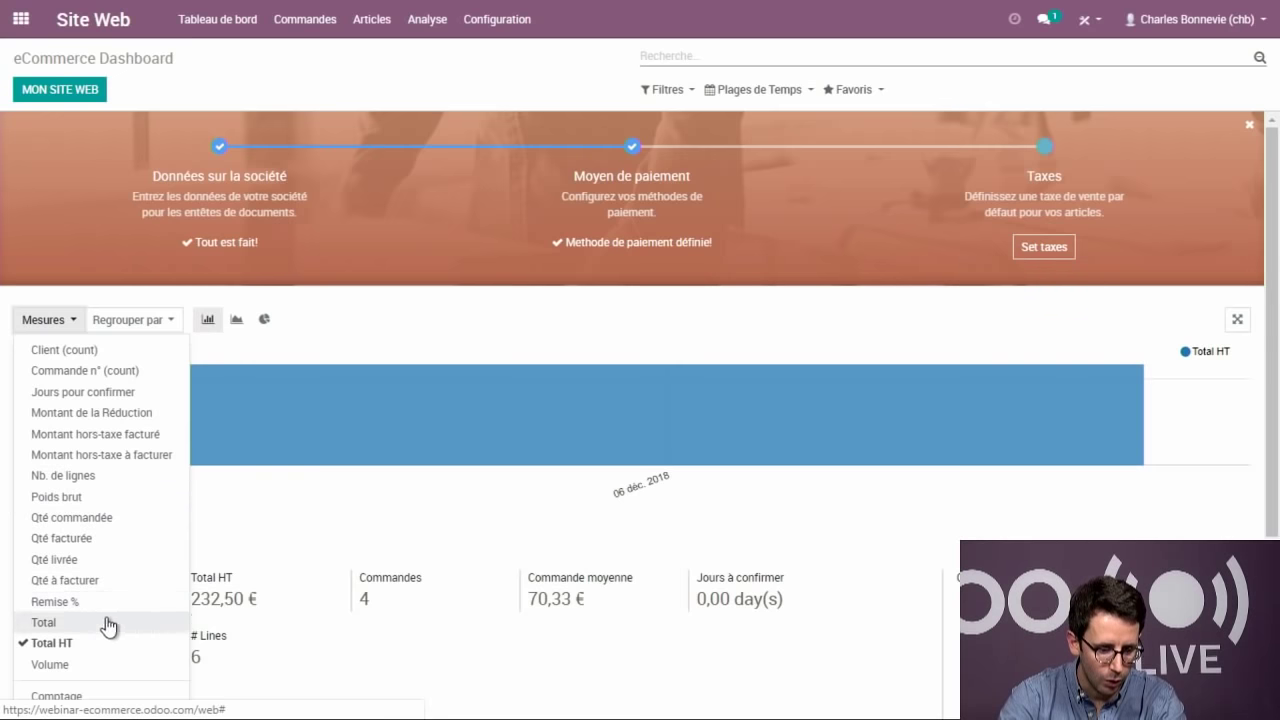
- Measure by customer count, group the chart by Article and display it as a pie chart
{"action": "left_click", "coordinate": [75, 357]}
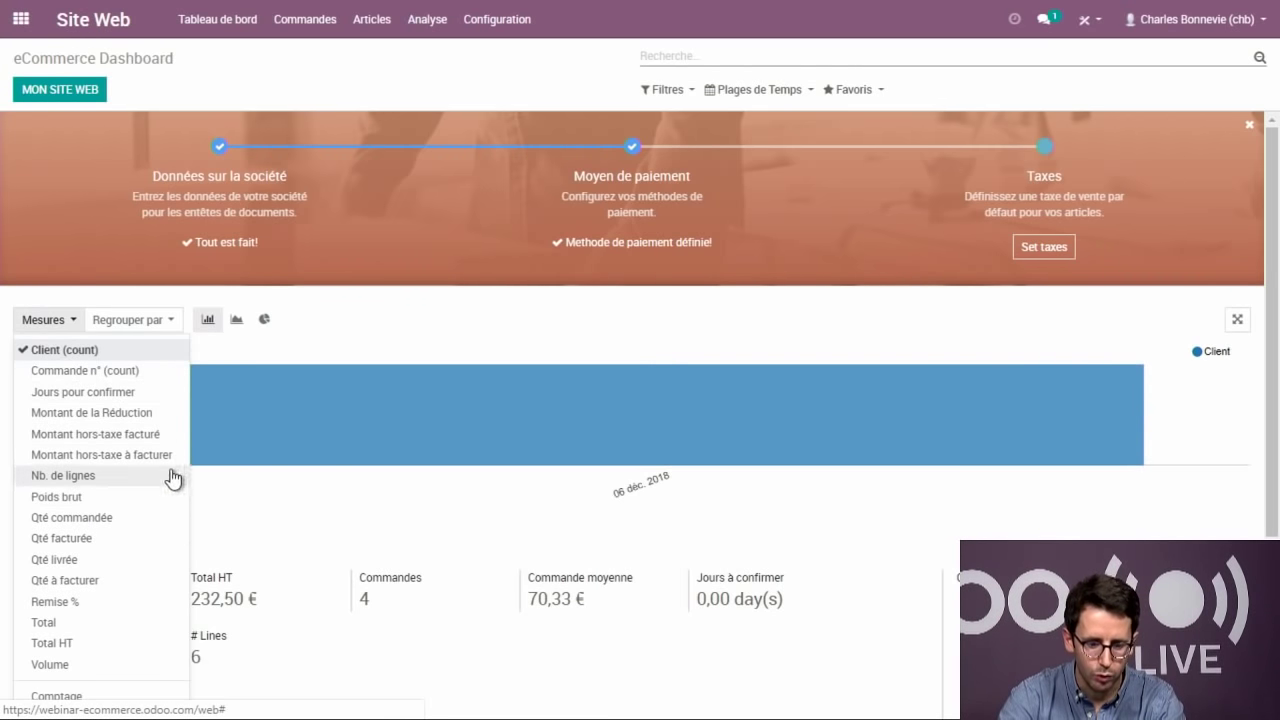
{"action": "left_click", "coordinate": [133, 318]}
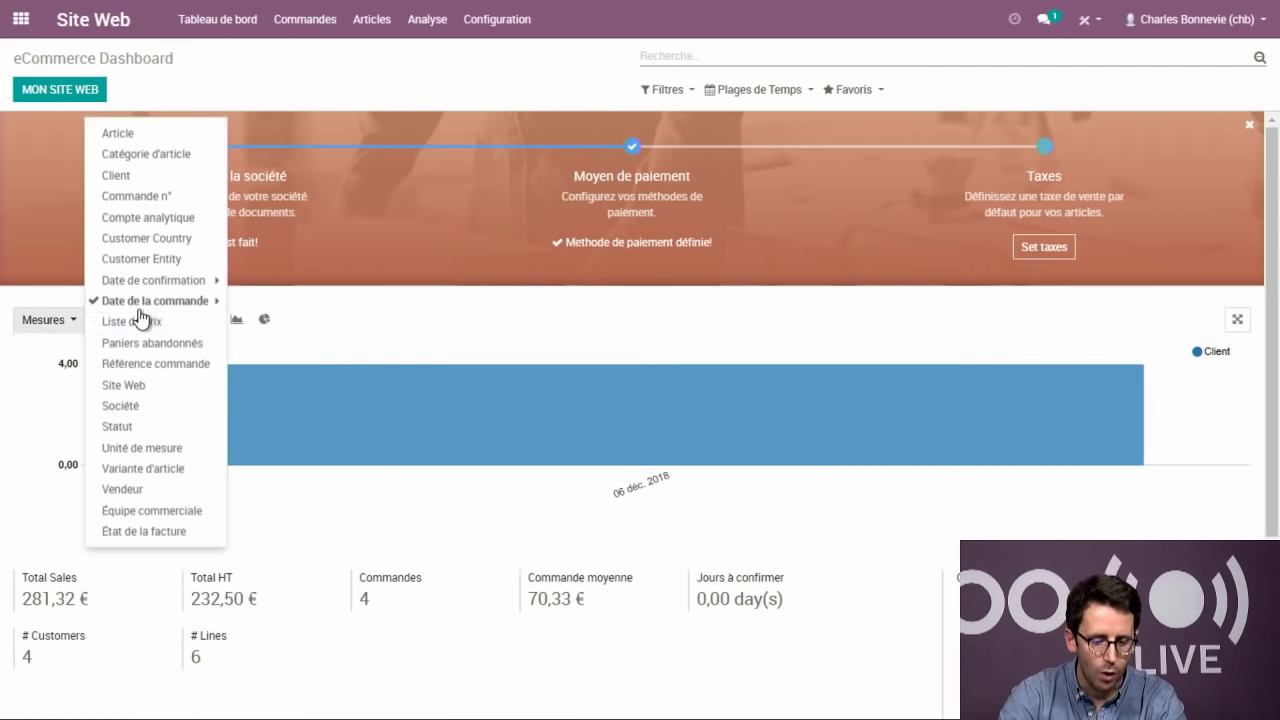
{"action": "left_click", "coordinate": [138, 140]}
{"action": "left_click", "coordinate": [560, 500]}
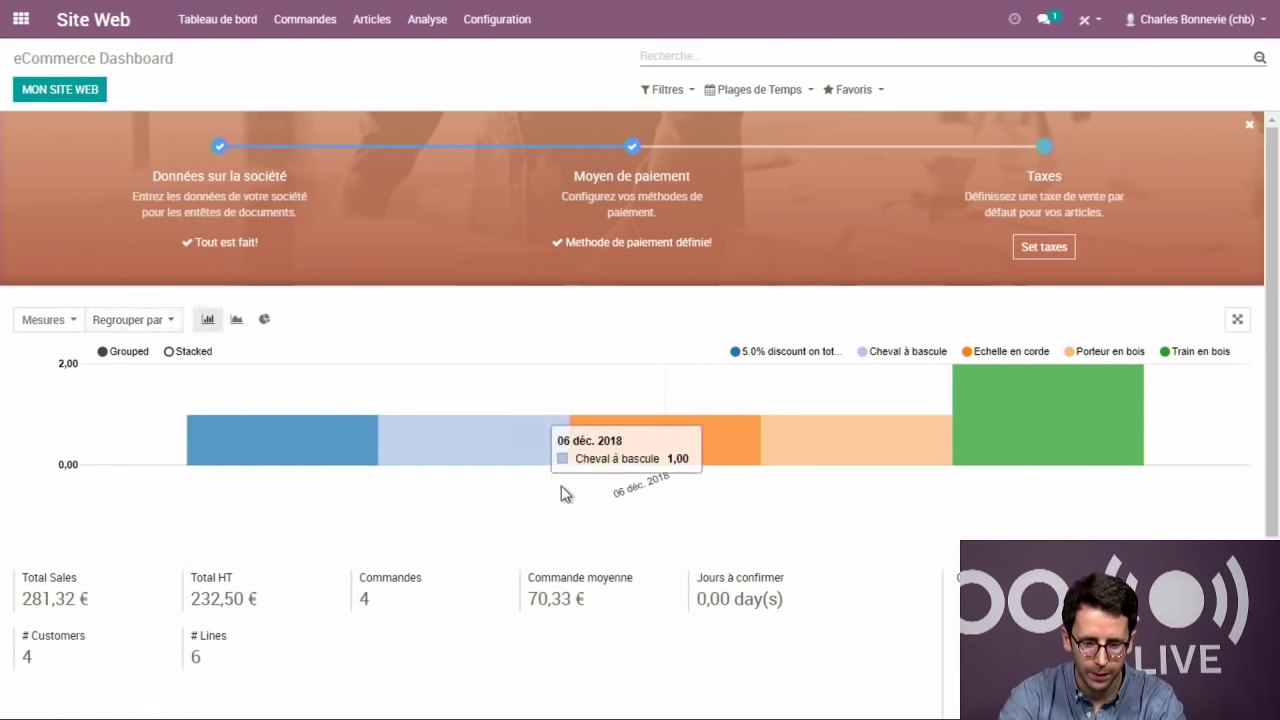
{"action": "scroll", "coordinate": [600, 540], "scroll_direction": "down", "scroll_amount": 1}
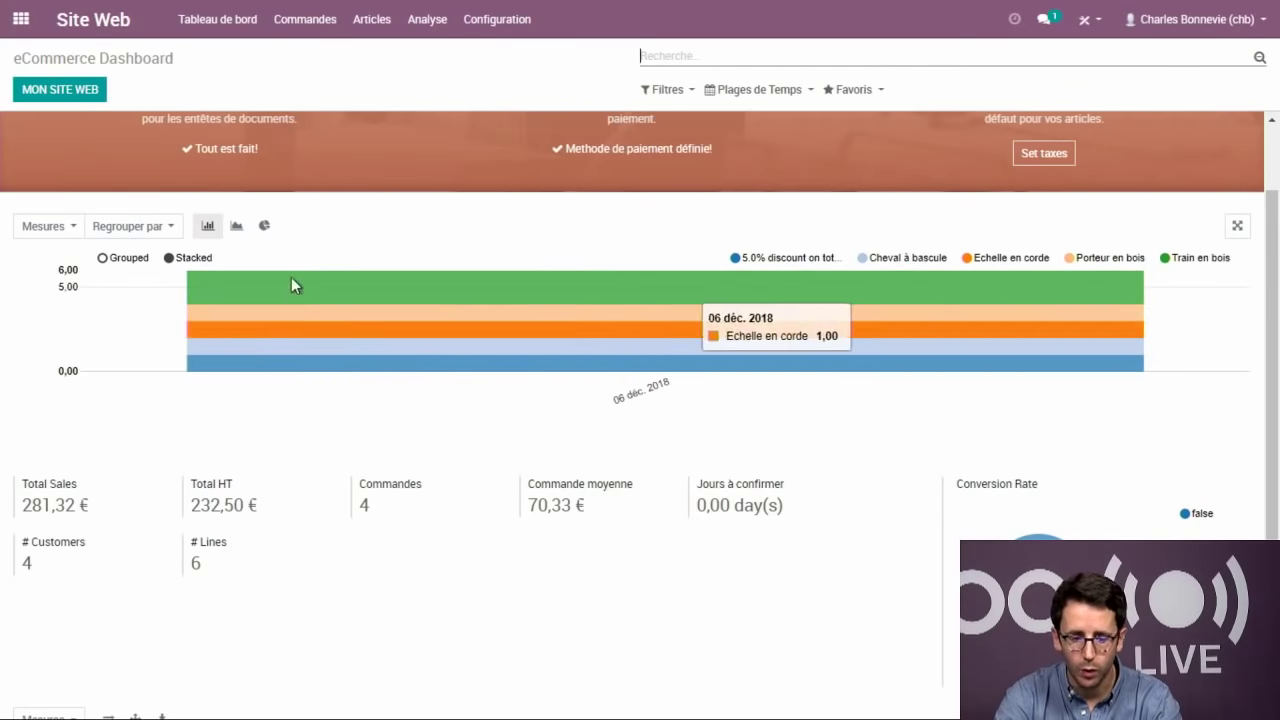
{"action": "left_click", "coordinate": [265, 225]}
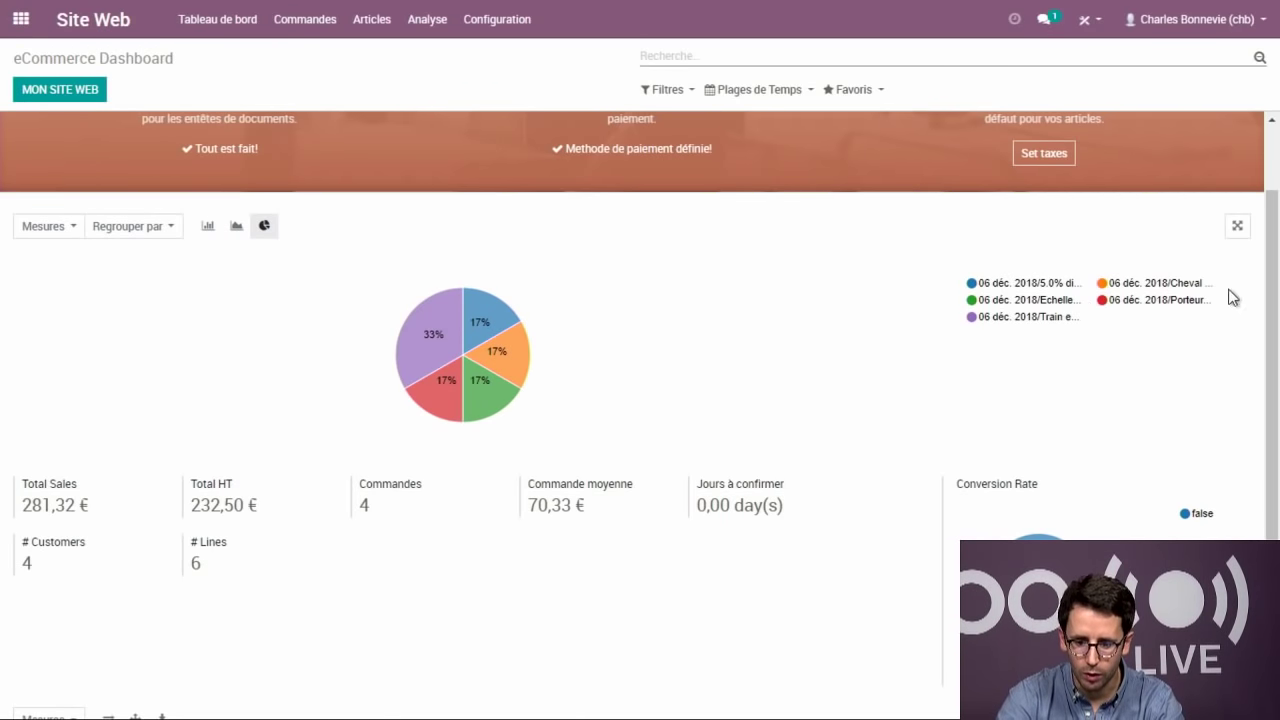
{"action": "mouse_move", "coordinate": [470, 418]}
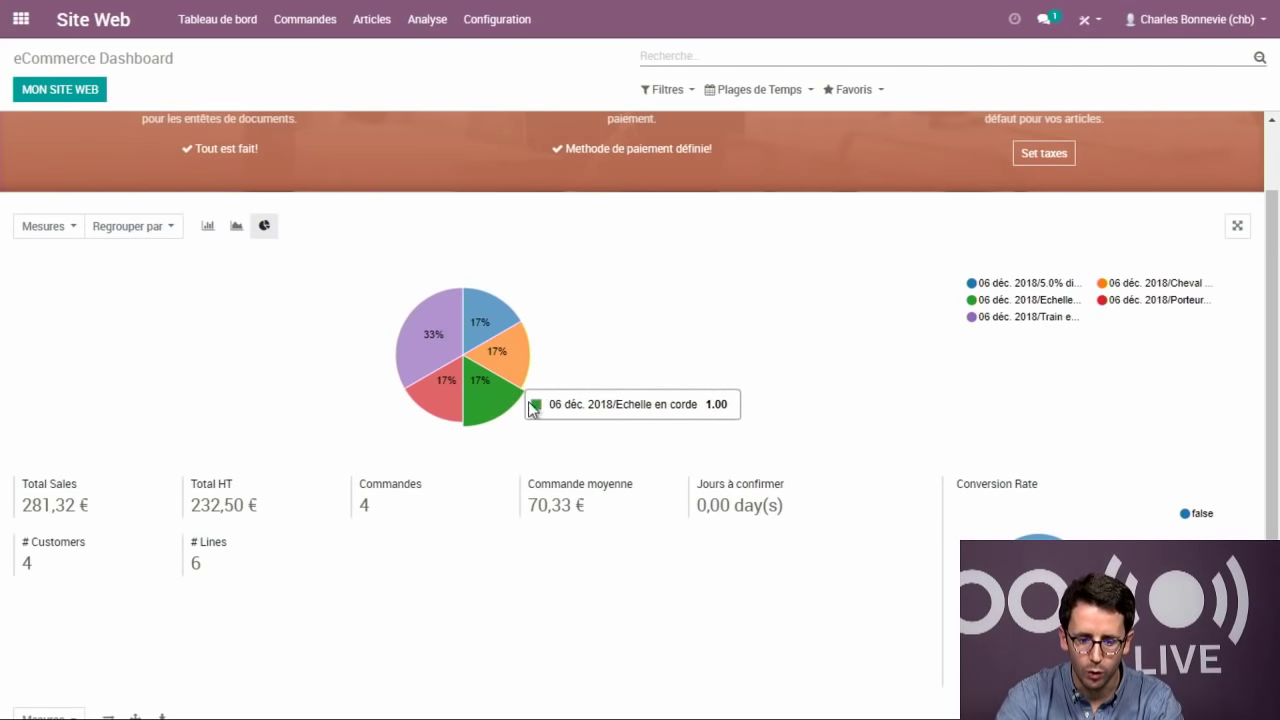
{"action": "scroll", "coordinate": [694, 368], "scroll_direction": "down", "scroll_amount": 3}
{"action": "scroll", "coordinate": [710, 370], "scroll_direction": "up", "scroll_amount": 5}
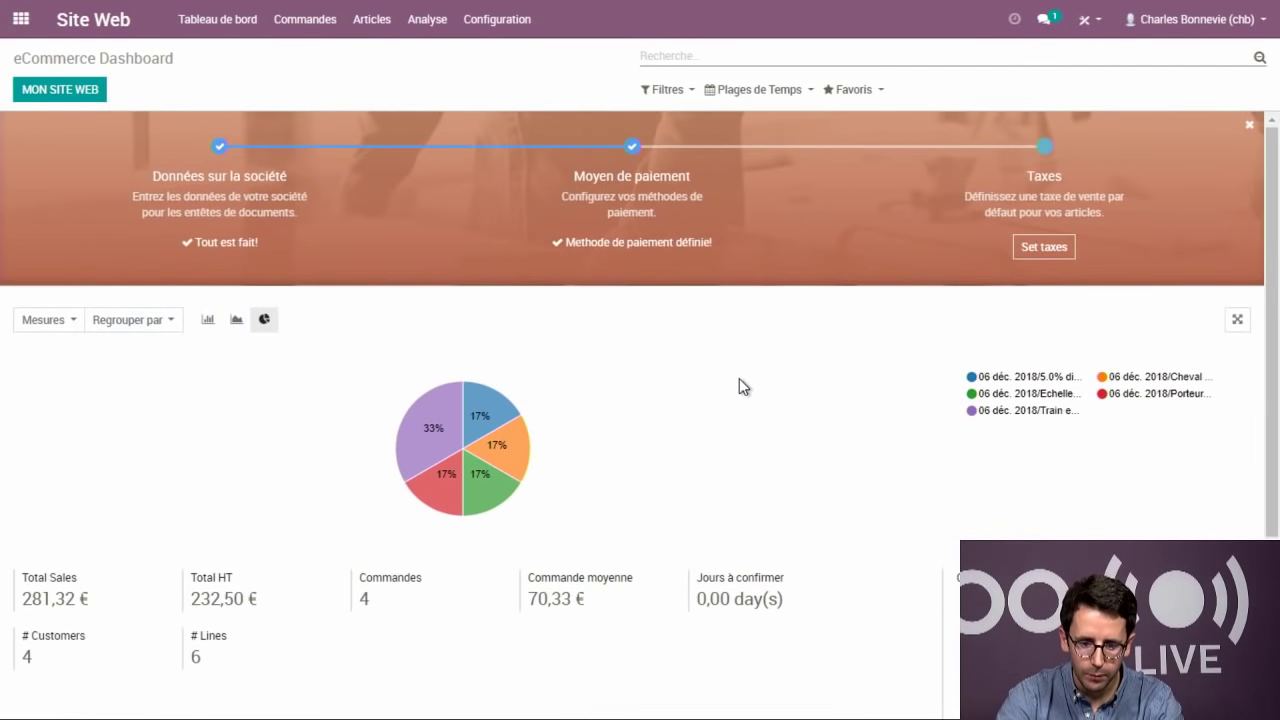
- Open the Ventes en ligne analysis and filter the pivot to Commandes confirmées, showing 55,00 for décembre 2018
{"action": "left_click", "coordinate": [426, 20]}
{"action": "left_click", "coordinate": [470, 60]}
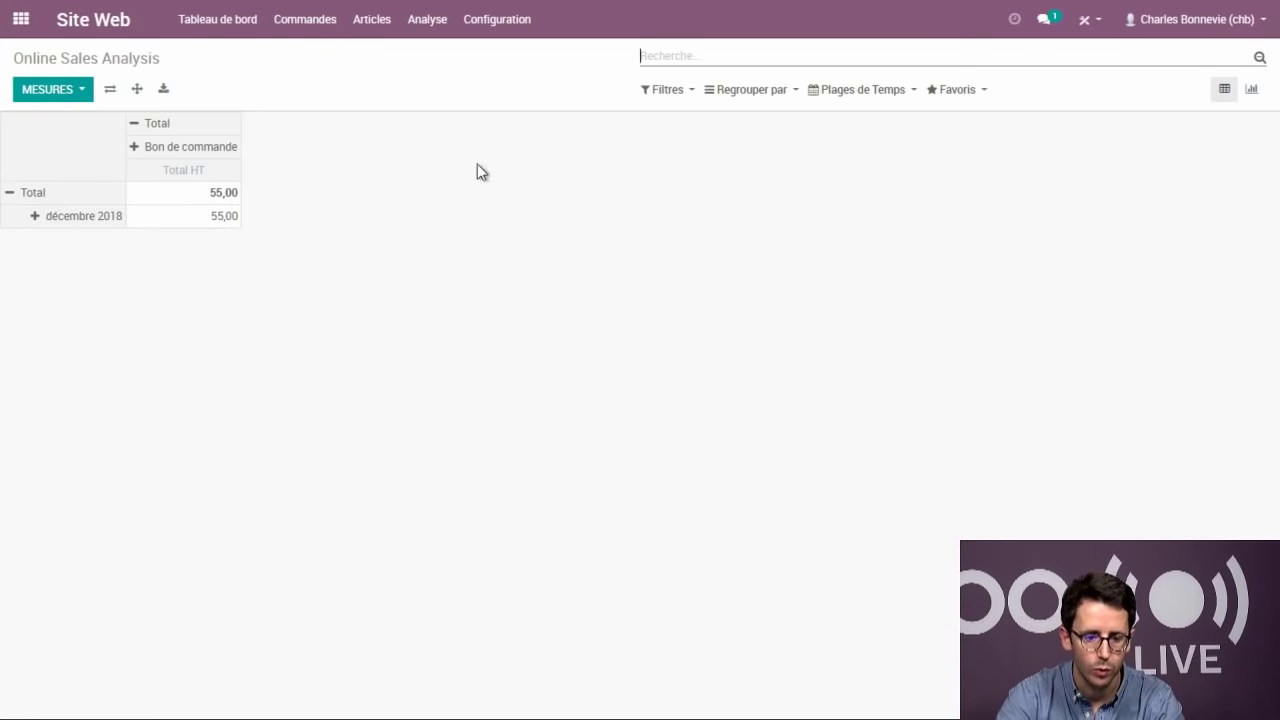
{"action": "left_click", "coordinate": [674, 92]}
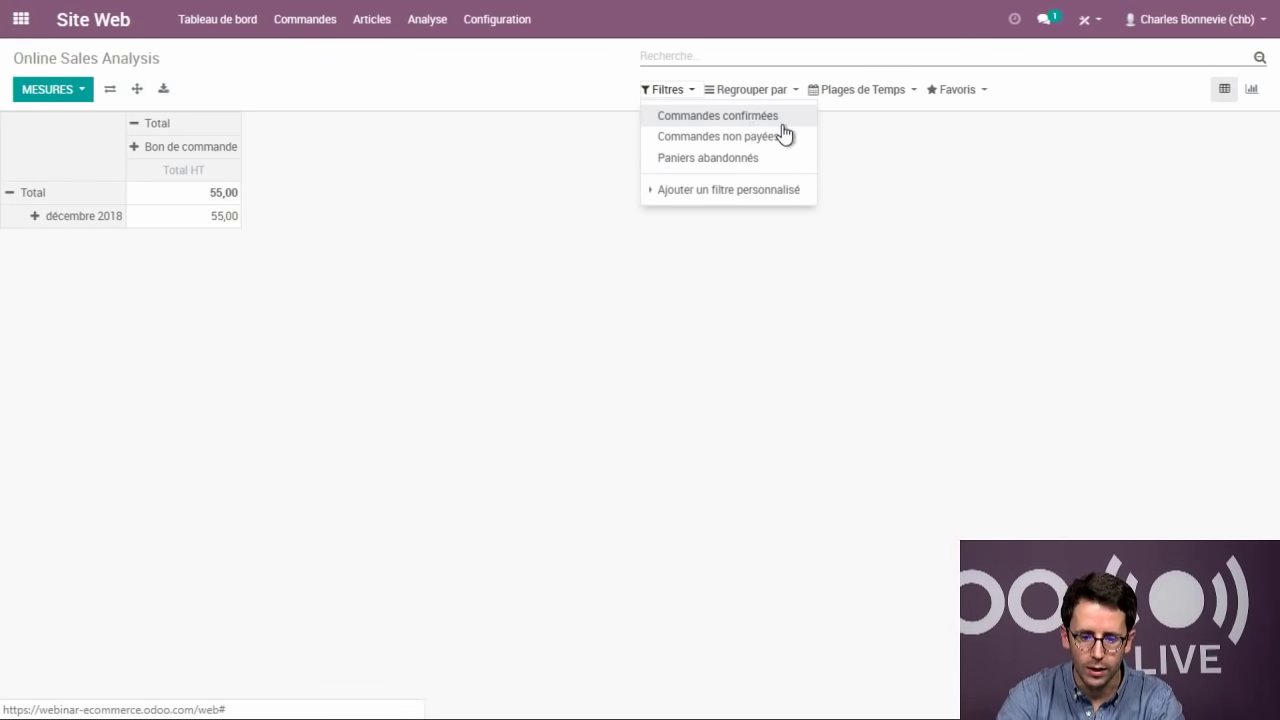
{"action": "left_click", "coordinate": [756, 118]}
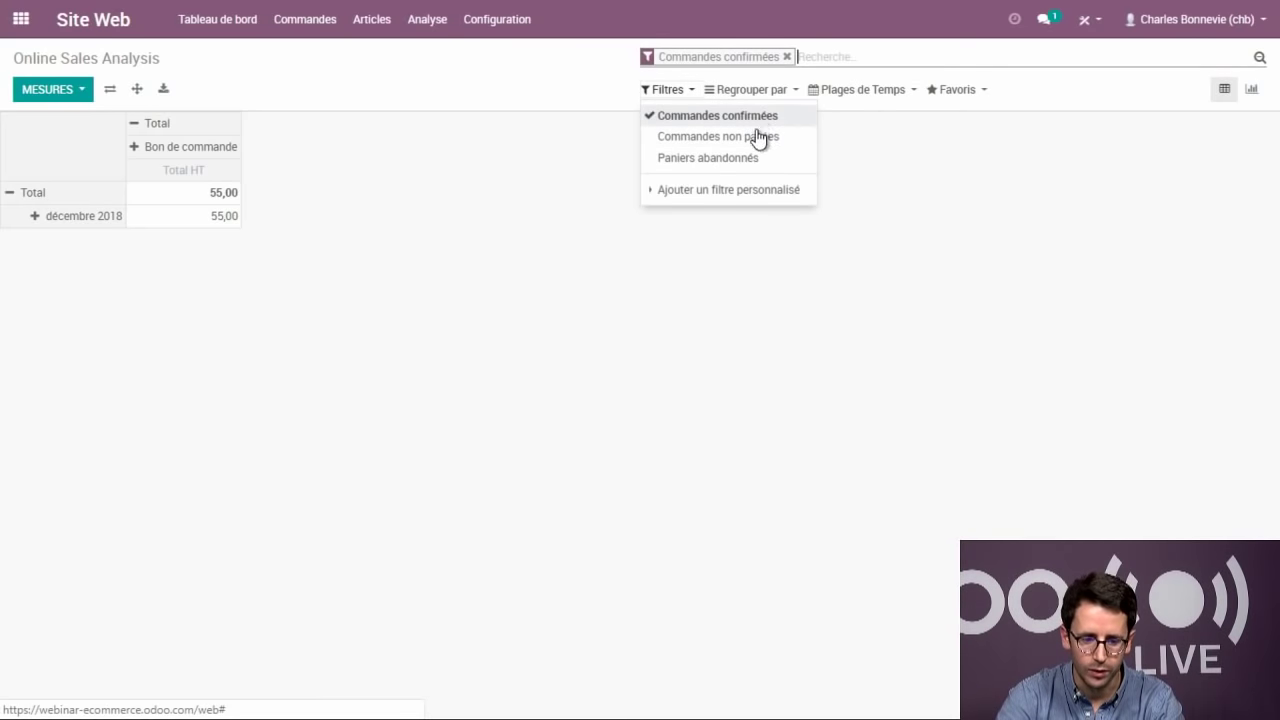
{"action": "left_click", "coordinate": [397, 343]}
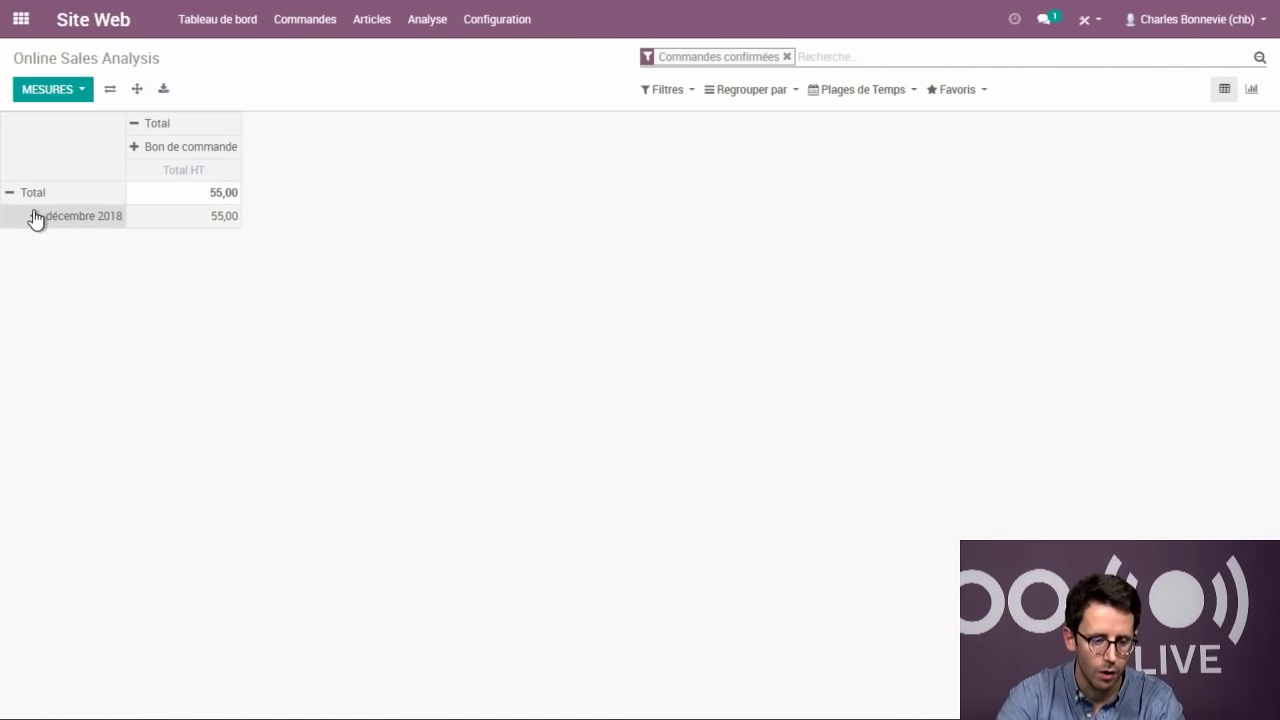
{"action": "left_click", "coordinate": [35, 216]}
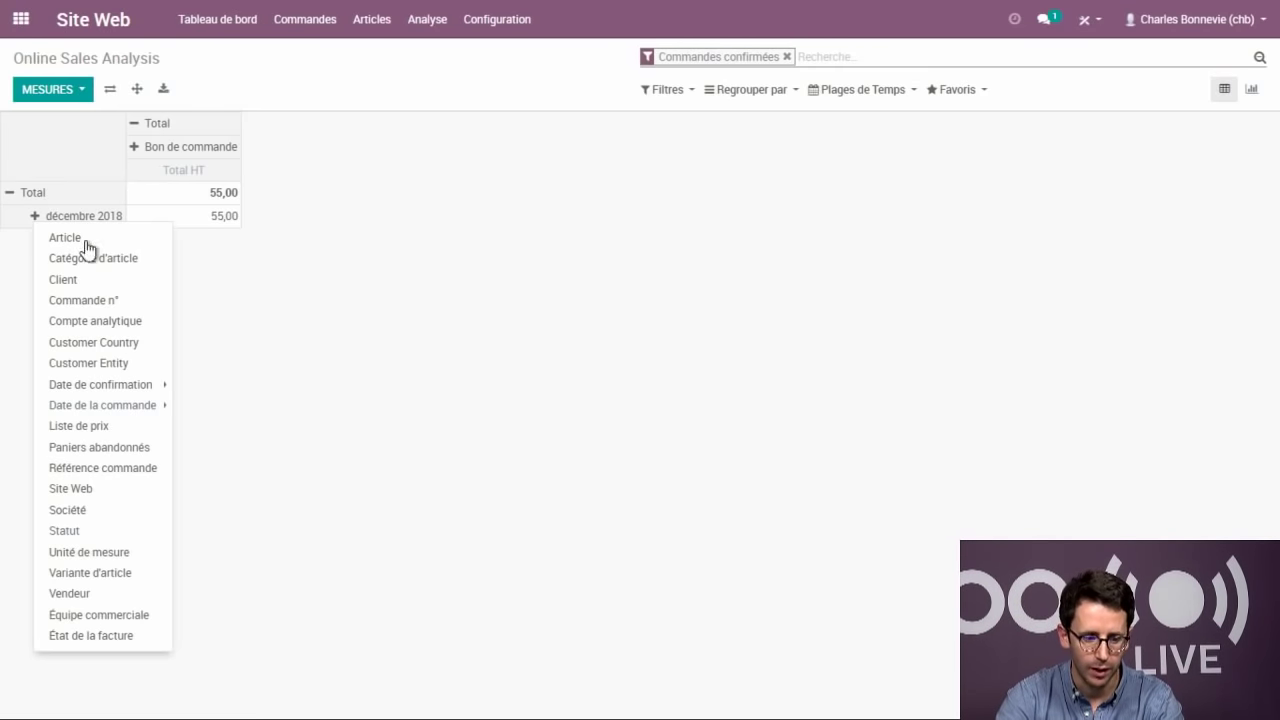
{"action": "left_click", "coordinate": [576, 406]}
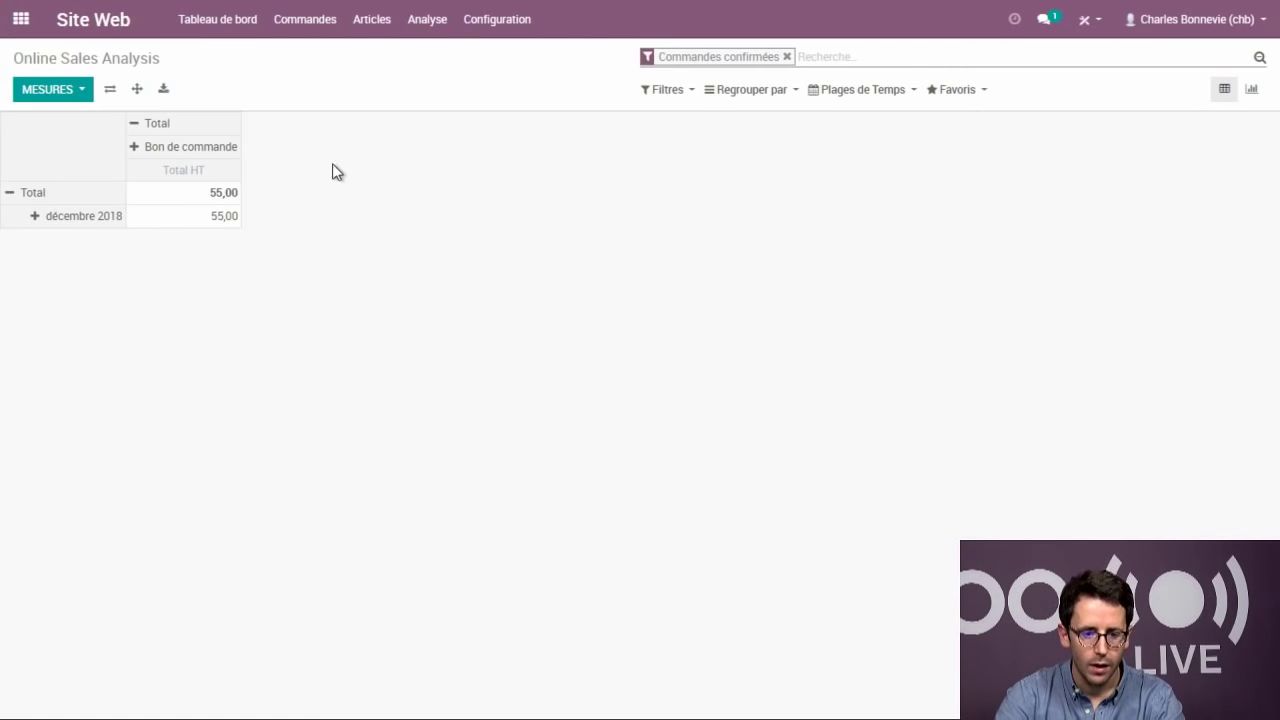
- Review draft invoice FAC/2018/0001 for SO002 in Facturation, then return to the apps home screen
{"action": "left_click", "coordinate": [19, 20]}
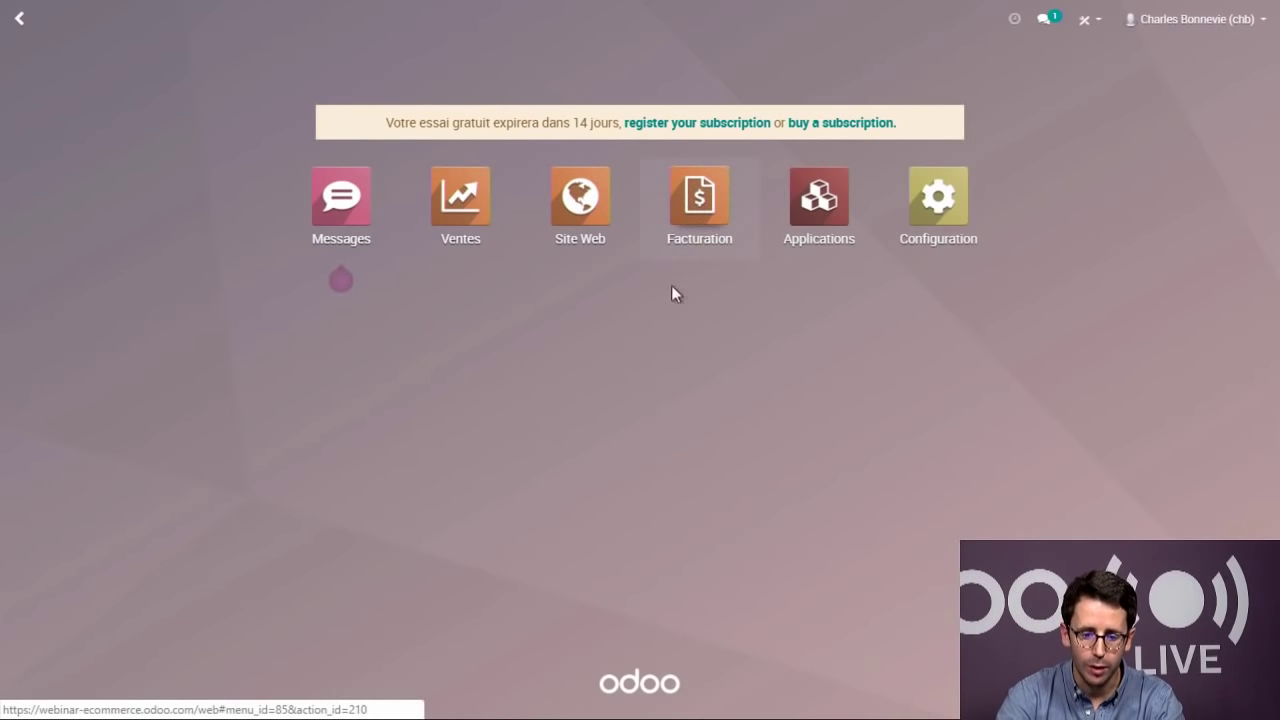
{"action": "key", "text": "Return"}
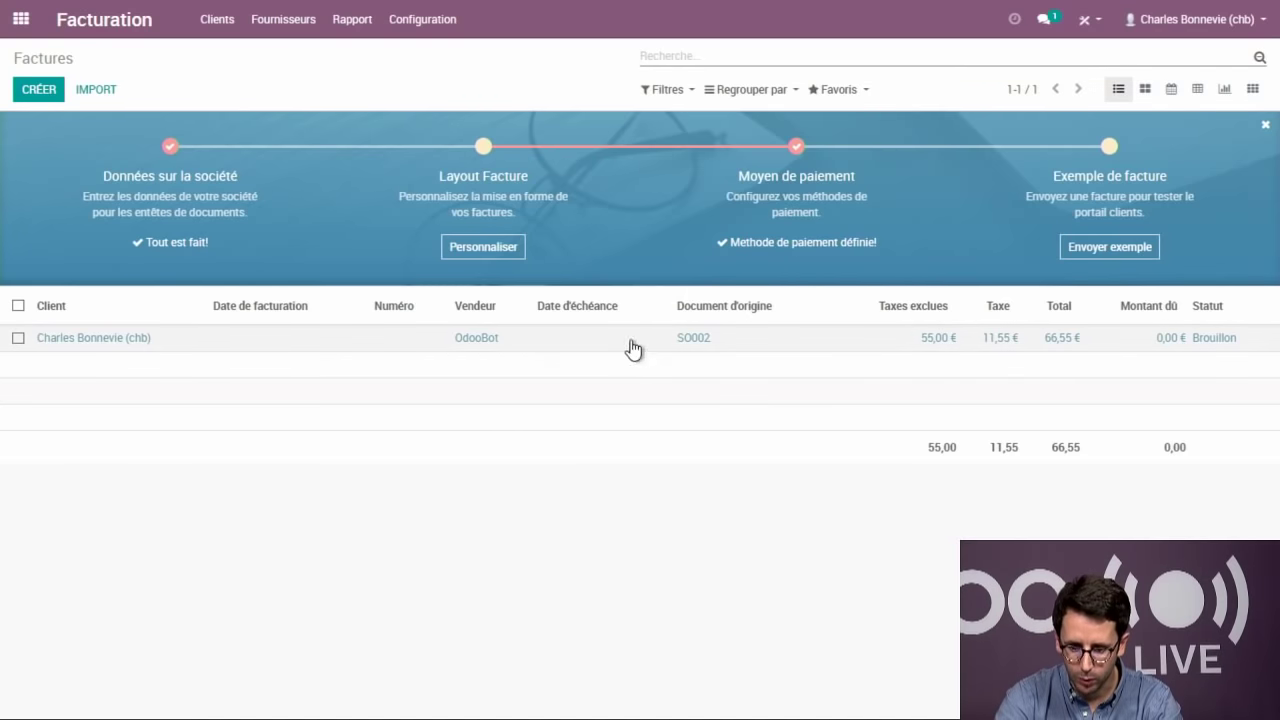
{"action": "left_click", "coordinate": [491, 341]}
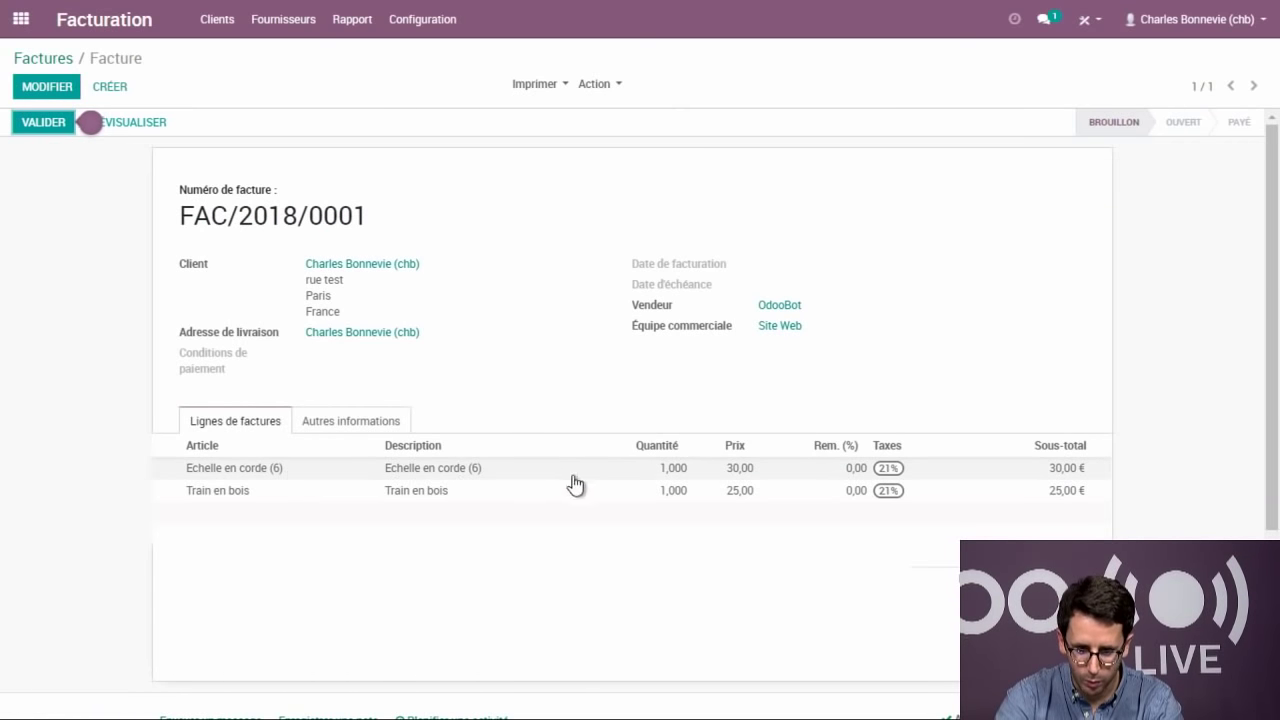
{"action": "scroll", "coordinate": [700, 500], "scroll_direction": "down", "scroll_amount": 1}
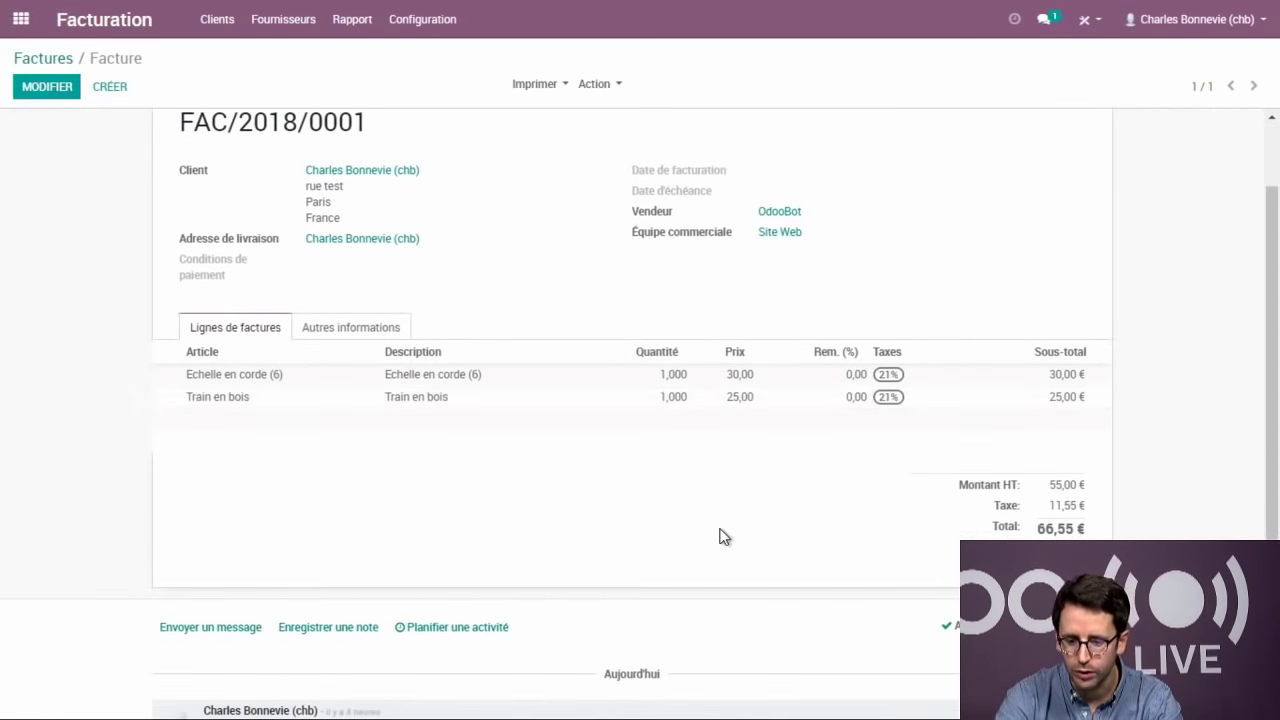
{"action": "scroll", "coordinate": [737, 391], "scroll_direction": "up", "scroll_amount": 1}
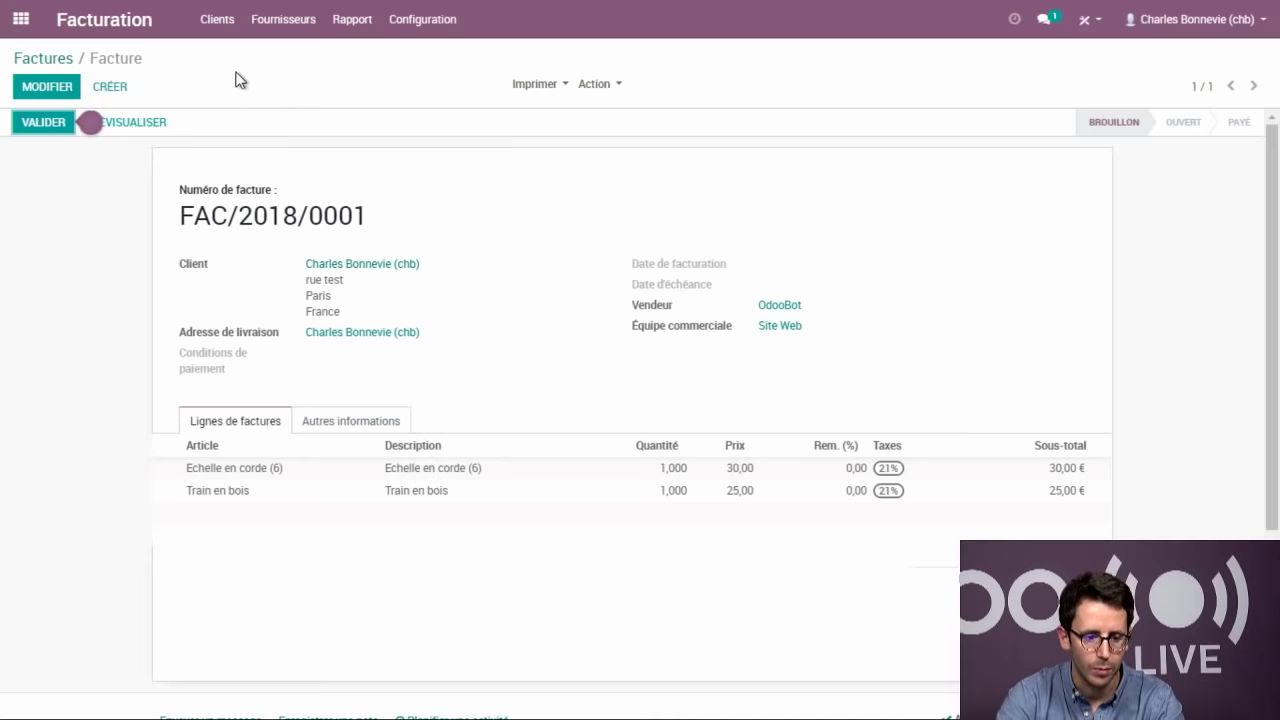
{"action": "left_click", "coordinate": [45, 56]}
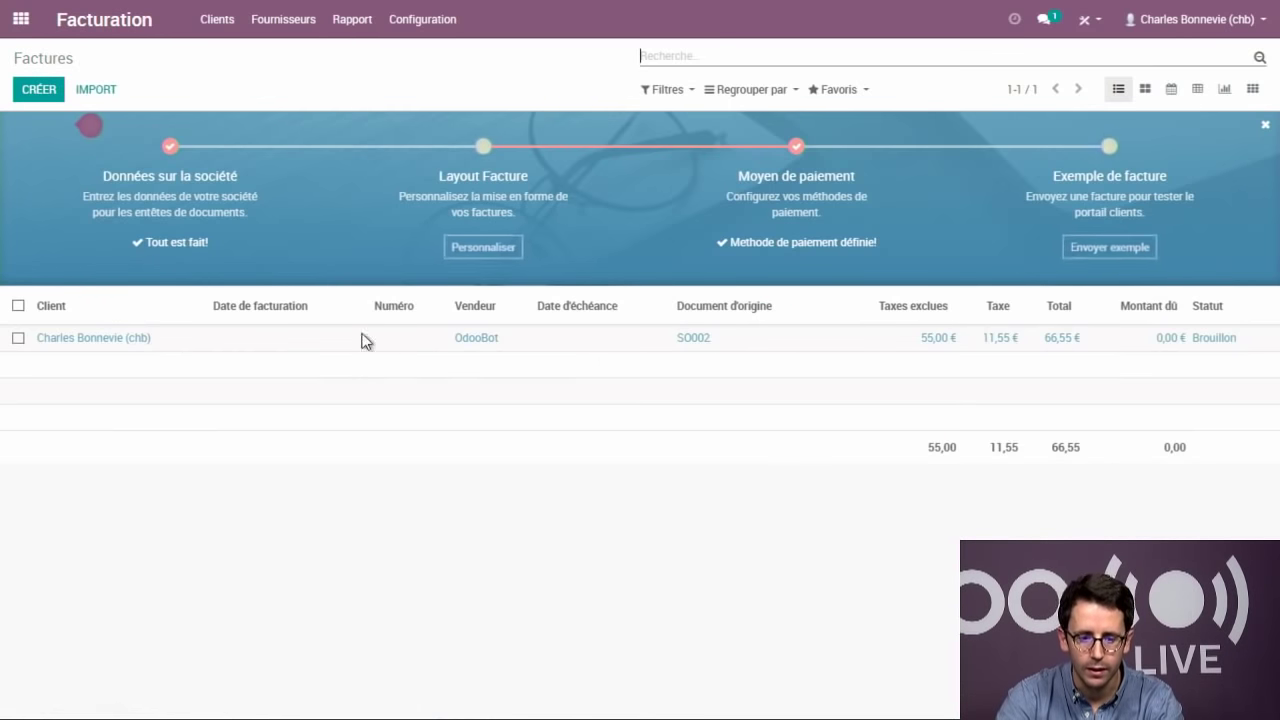
{"action": "left_click", "coordinate": [260, 22]}
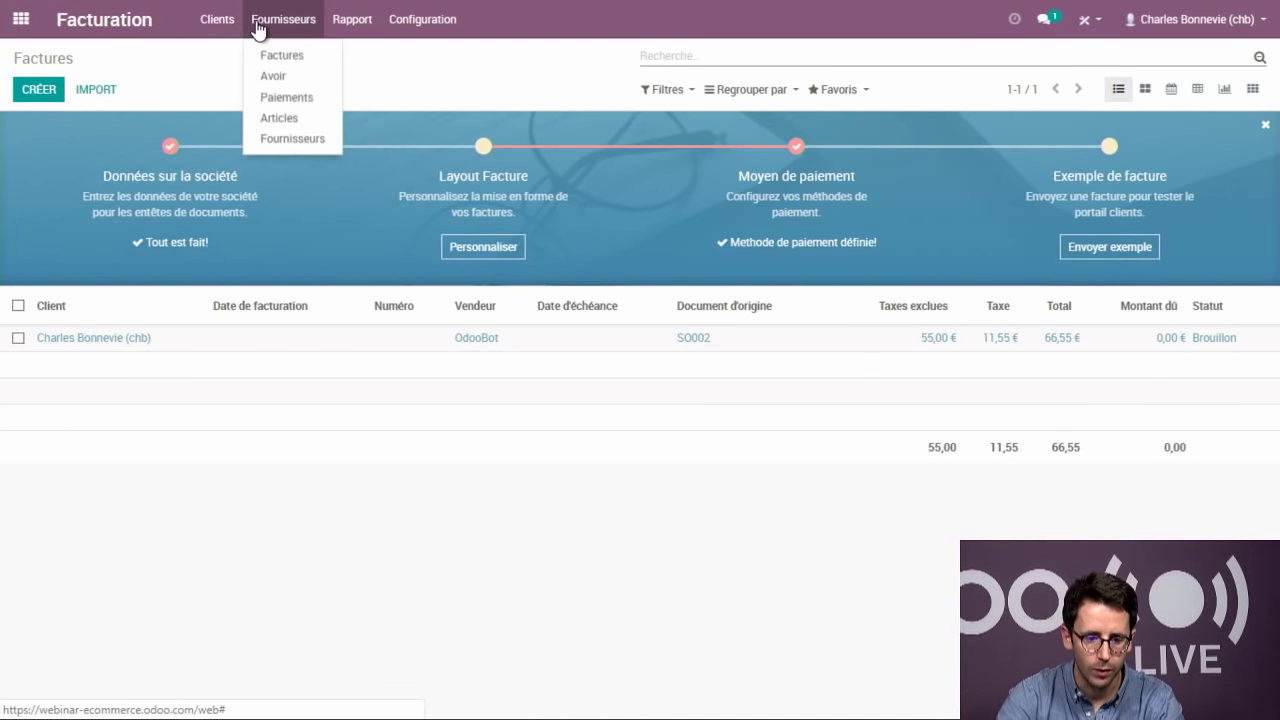
{"action": "left_click", "coordinate": [20, 18]}
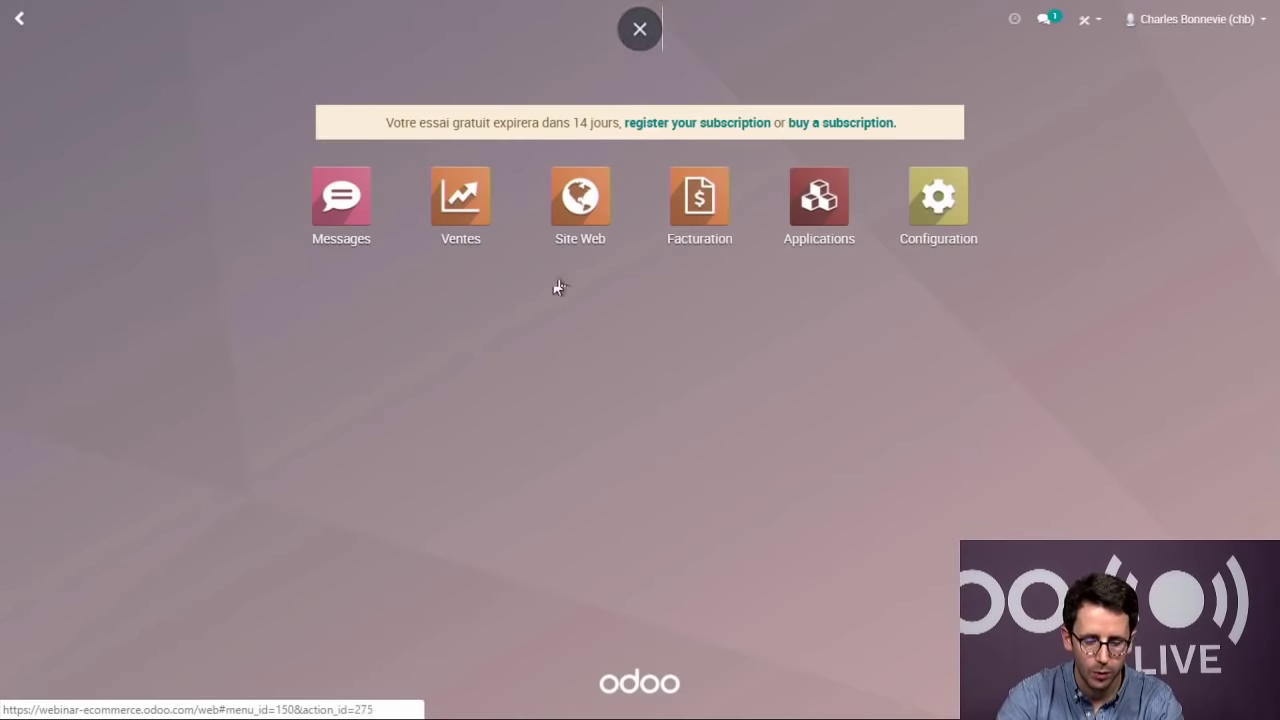
{"action": "left_click", "coordinate": [496, 290]}
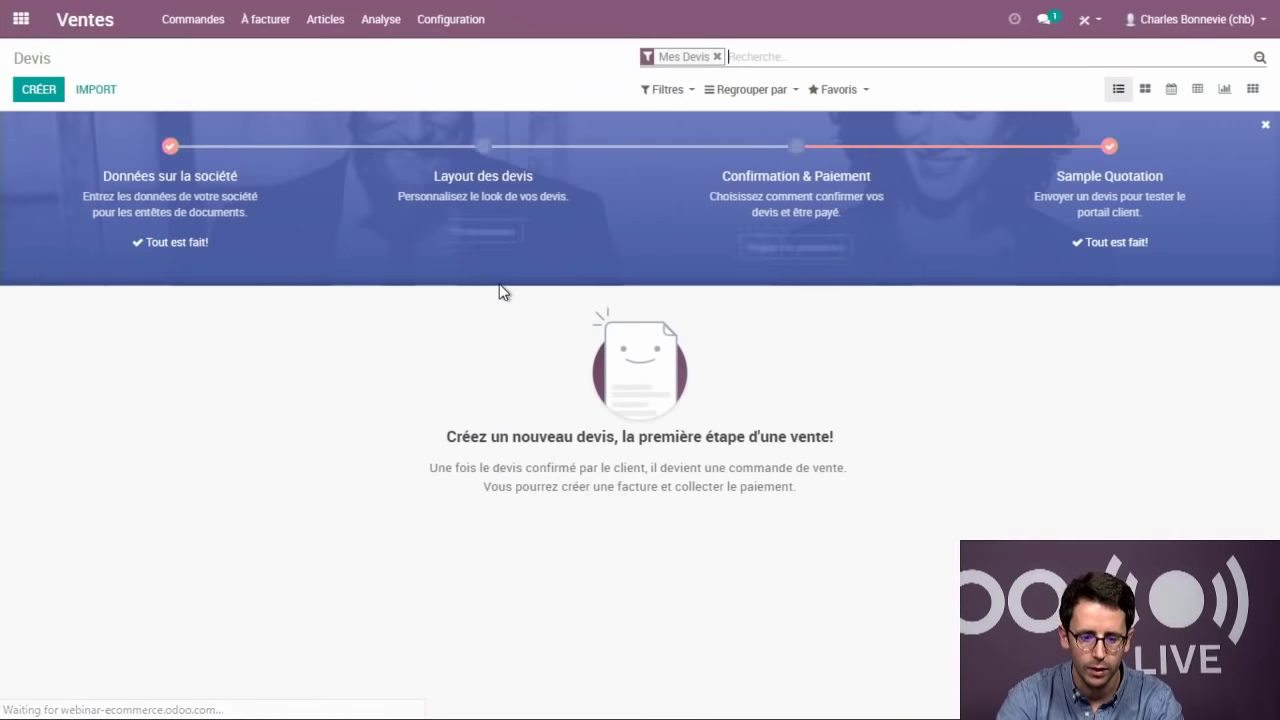
{"action": "left_click", "coordinate": [195, 18]}
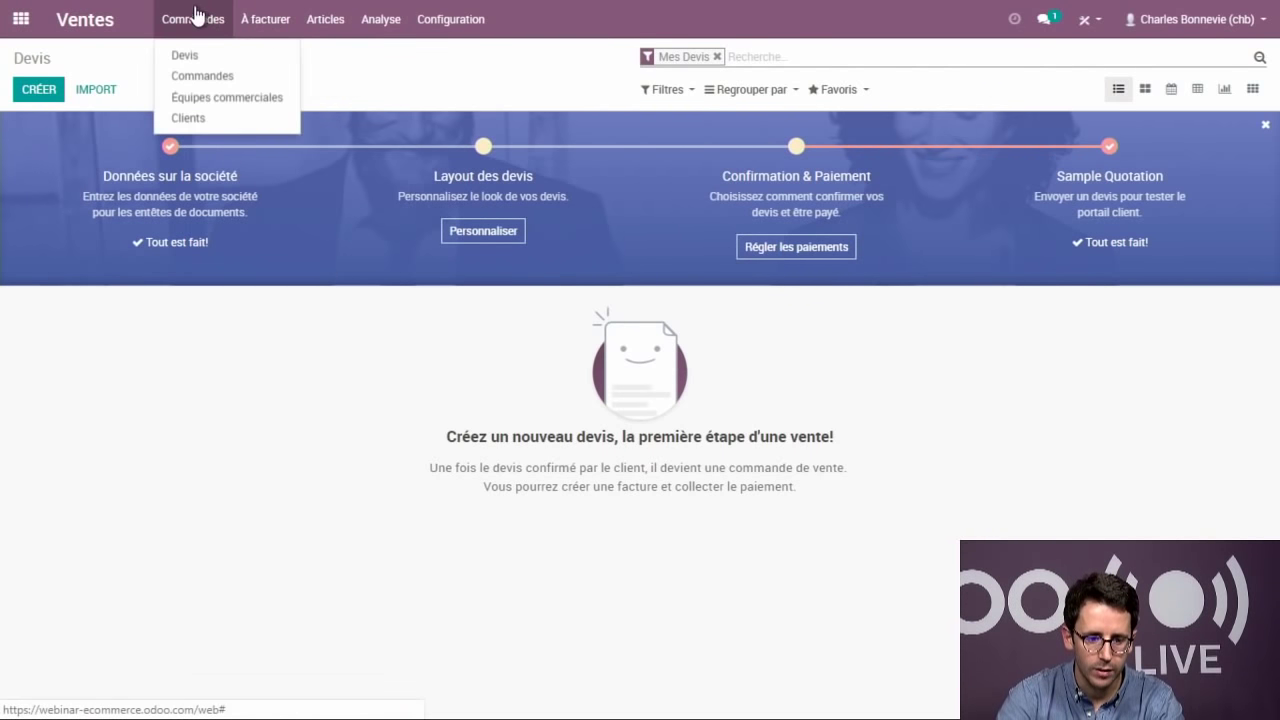
{"action": "left_click", "coordinate": [219, 76]}
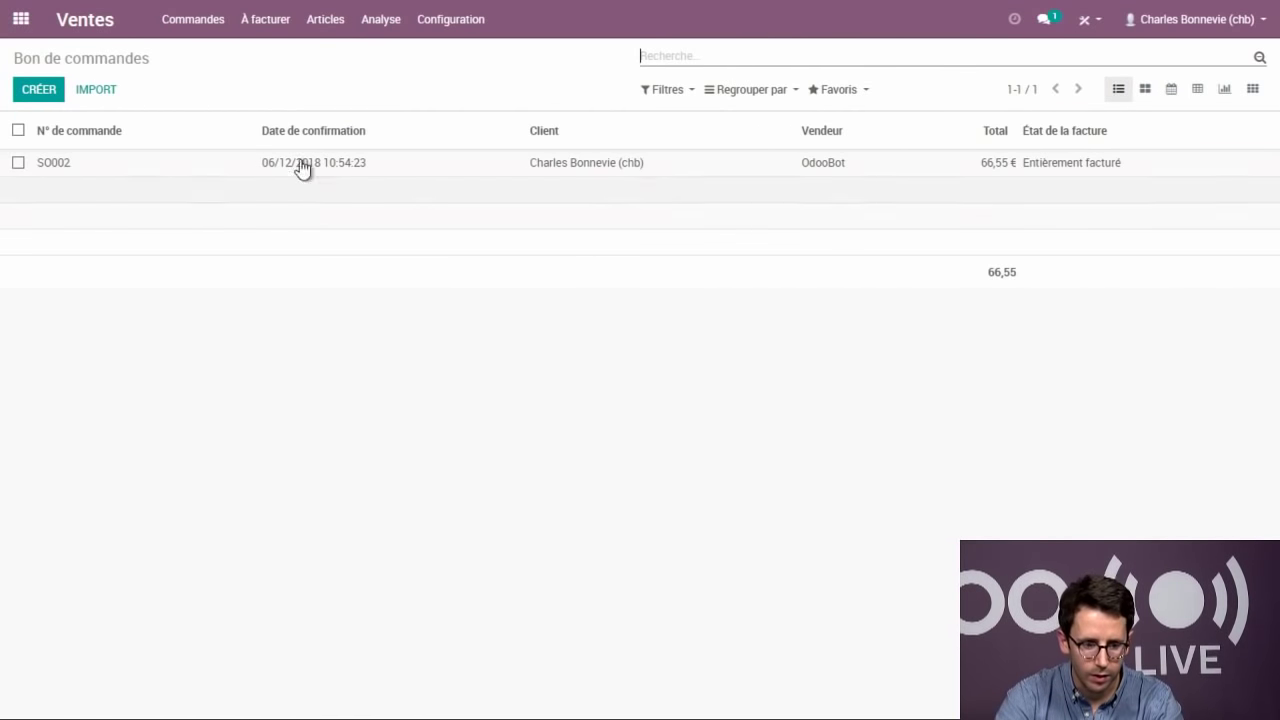
{"action": "left_click", "coordinate": [195, 18]}
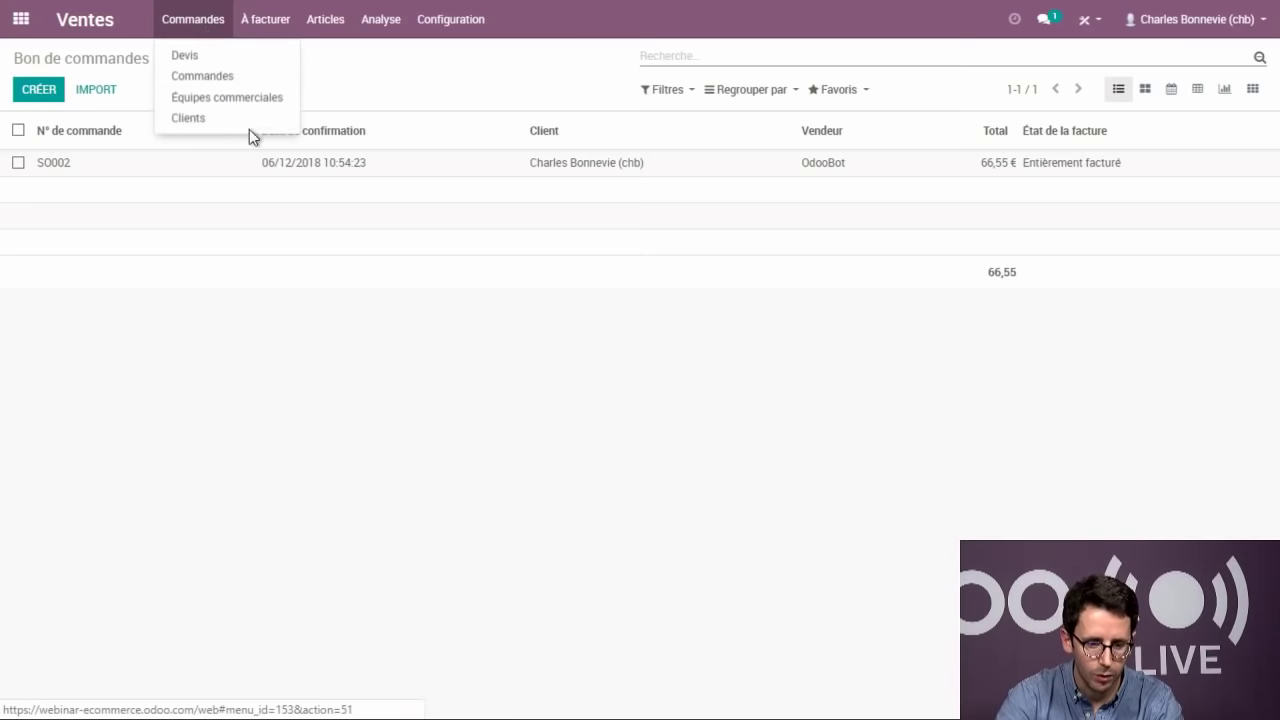
{"action": "left_click", "coordinate": [200, 56]}
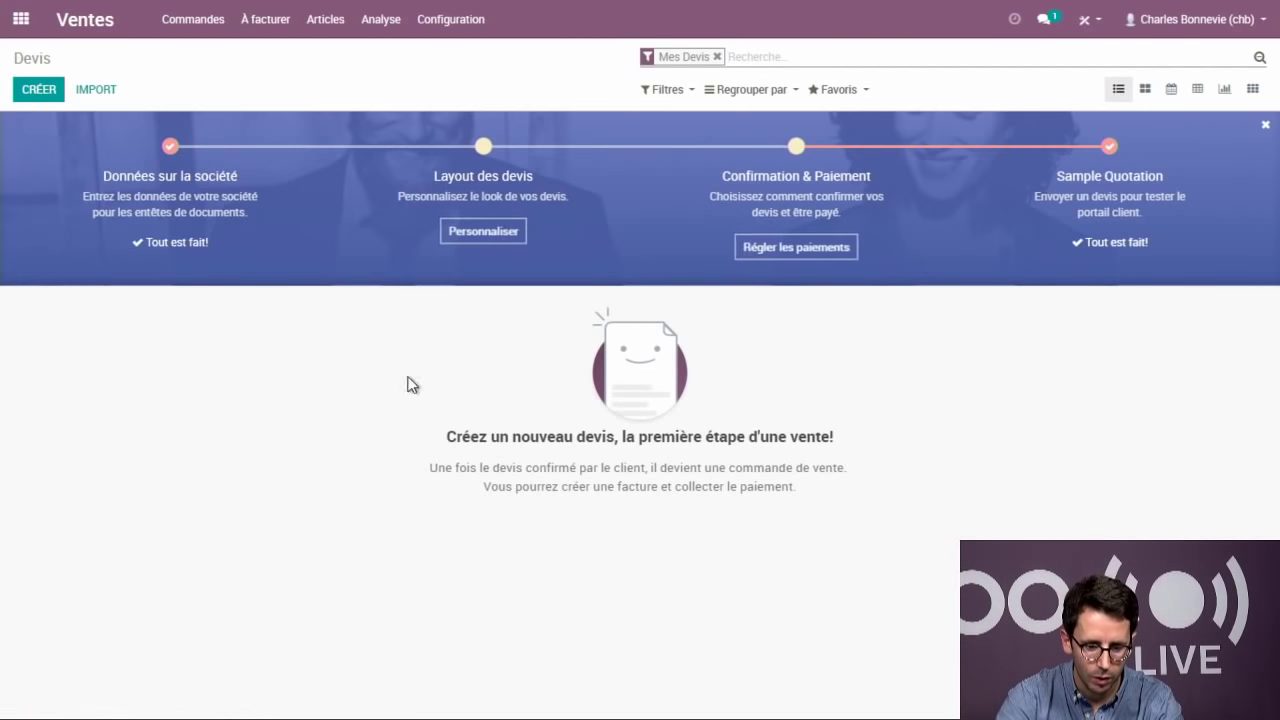
{"action": "left_click", "coordinate": [717, 57]}
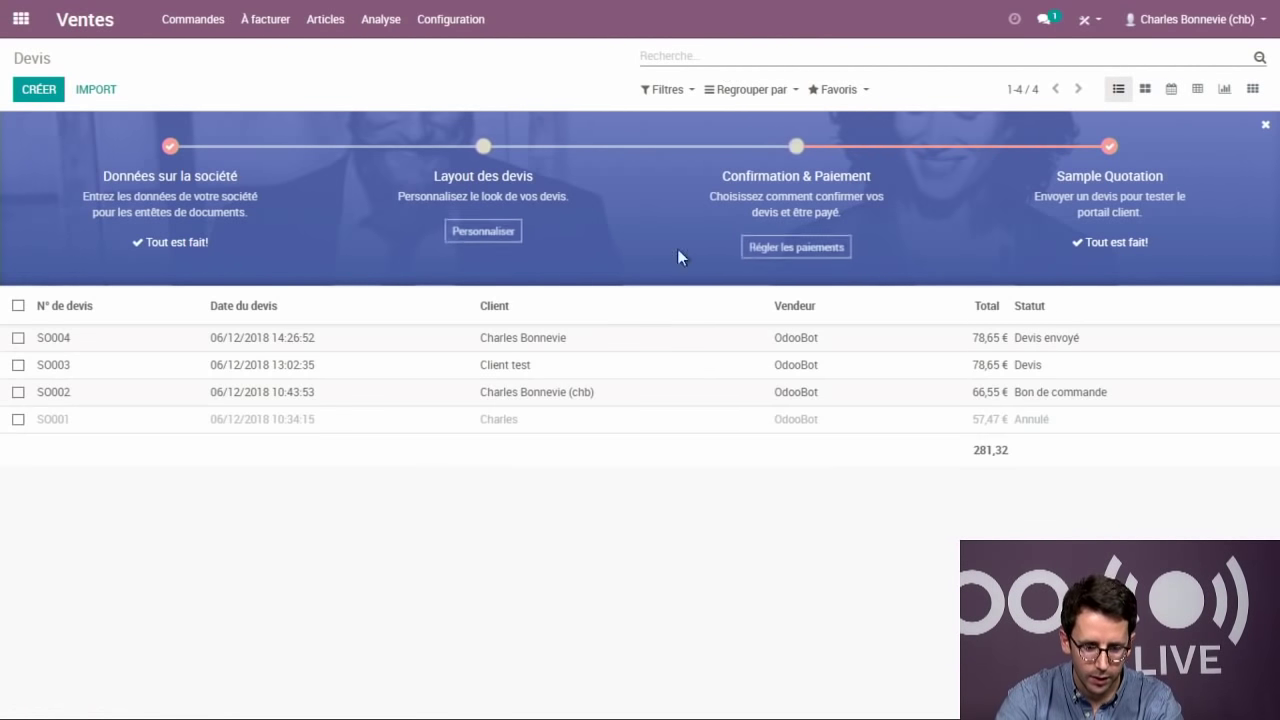
{"action": "left_click", "coordinate": [274, 337]}
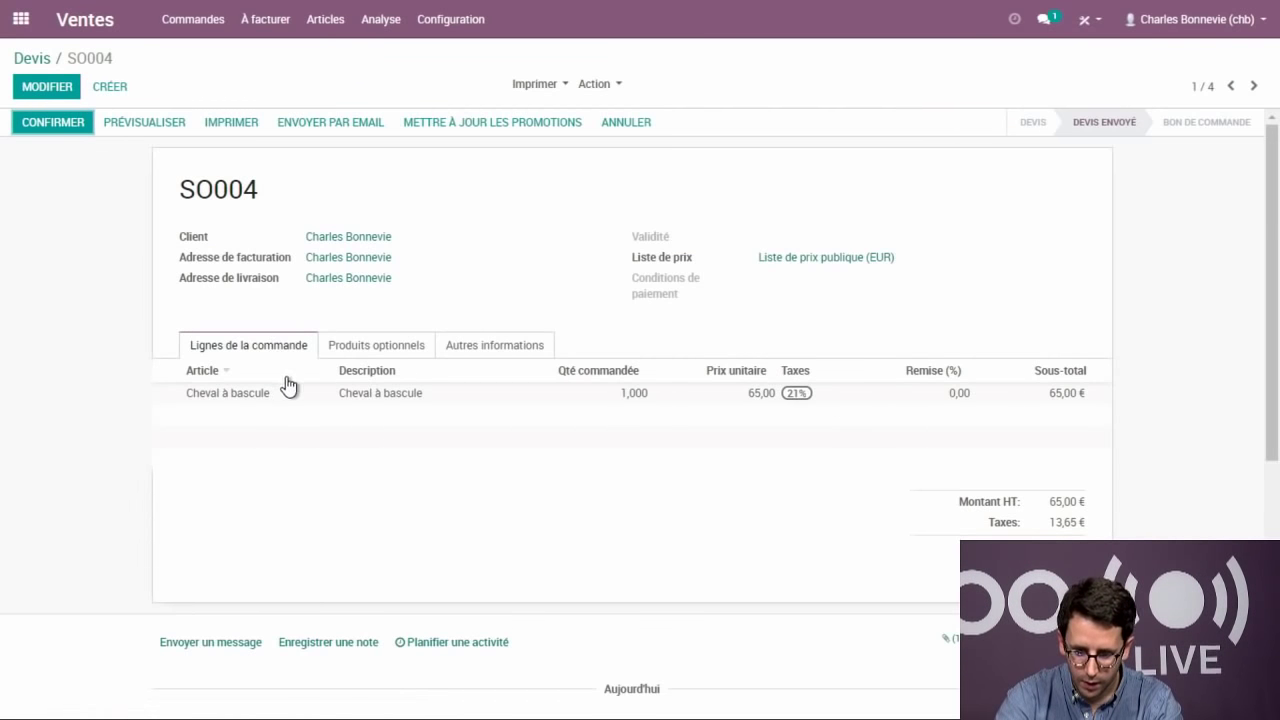
{"action": "left_click", "coordinate": [1226, 87]}
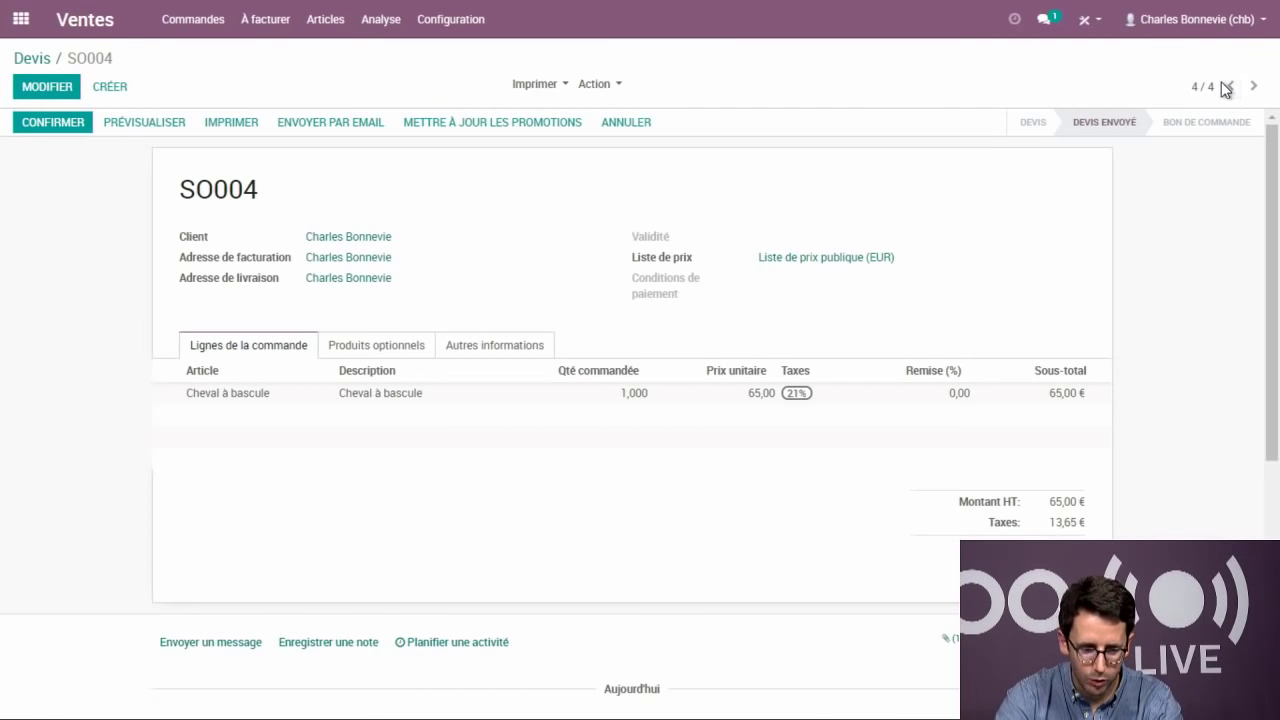
{"action": "left_click", "coordinate": [1233, 88]}
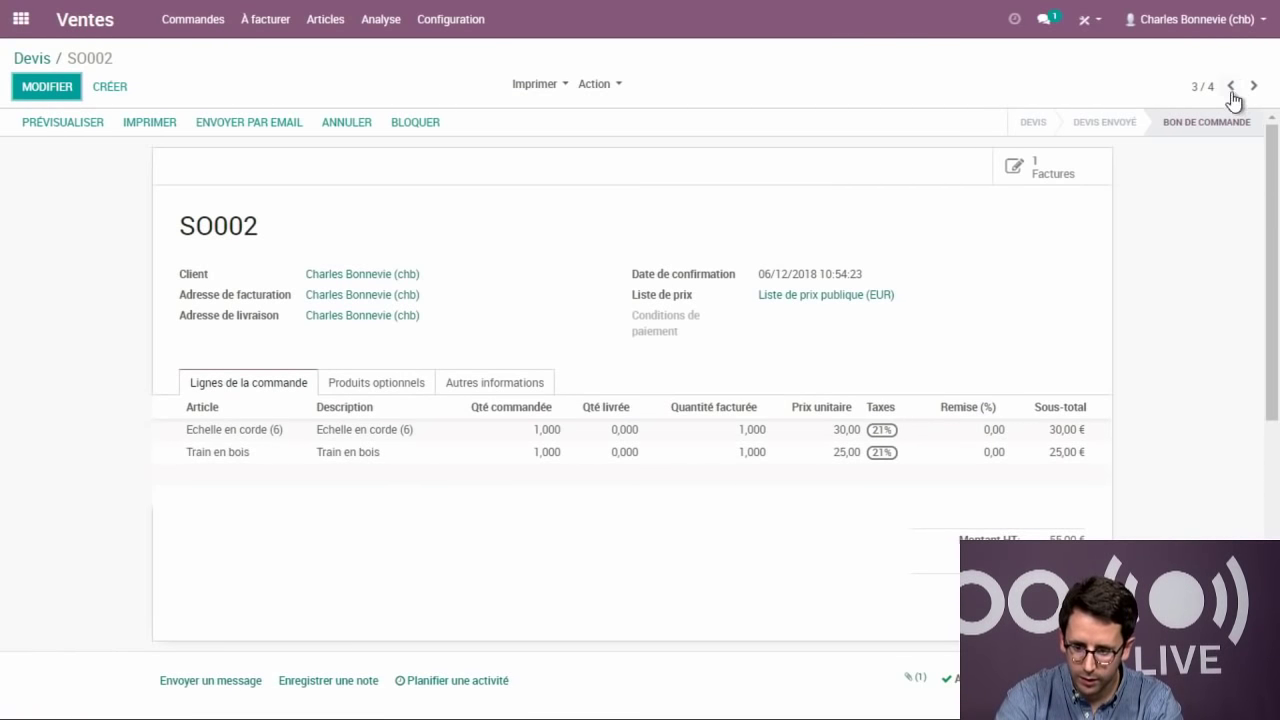
{"action": "left_click", "coordinate": [1231, 87]}
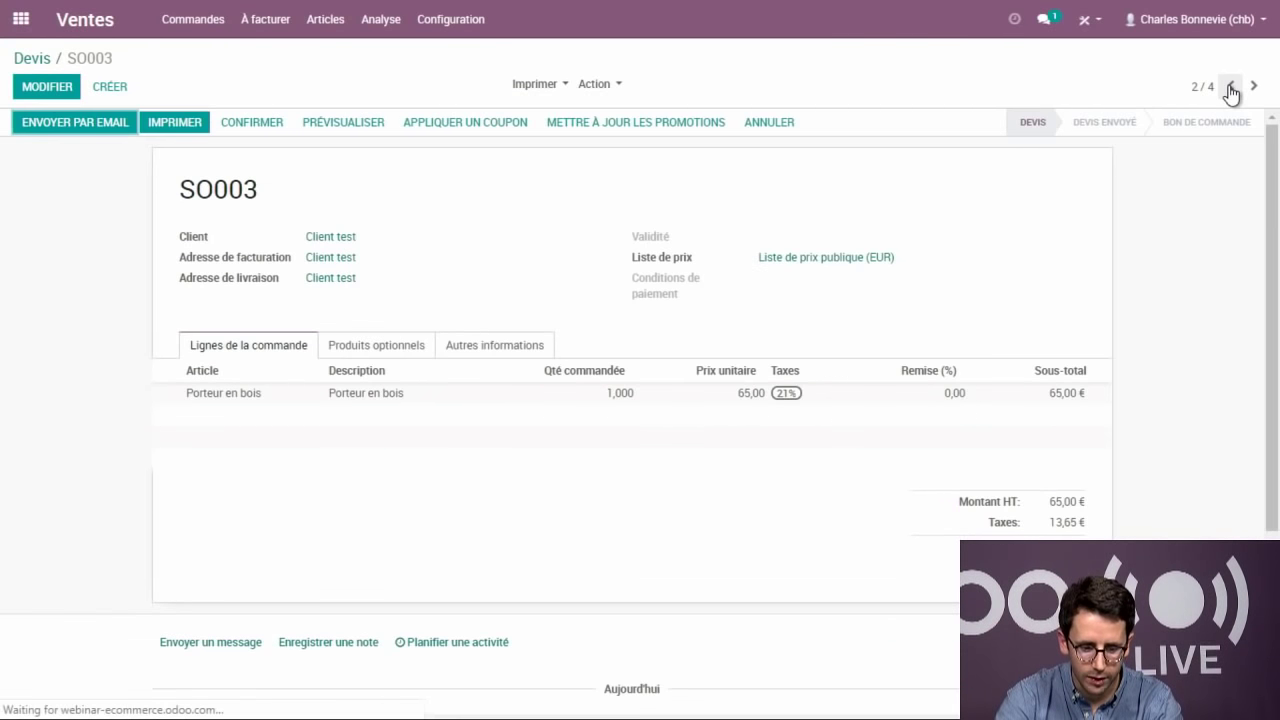
{"action": "left_click", "coordinate": [33, 62]}
{"action": "left_click", "coordinate": [20, 18]}
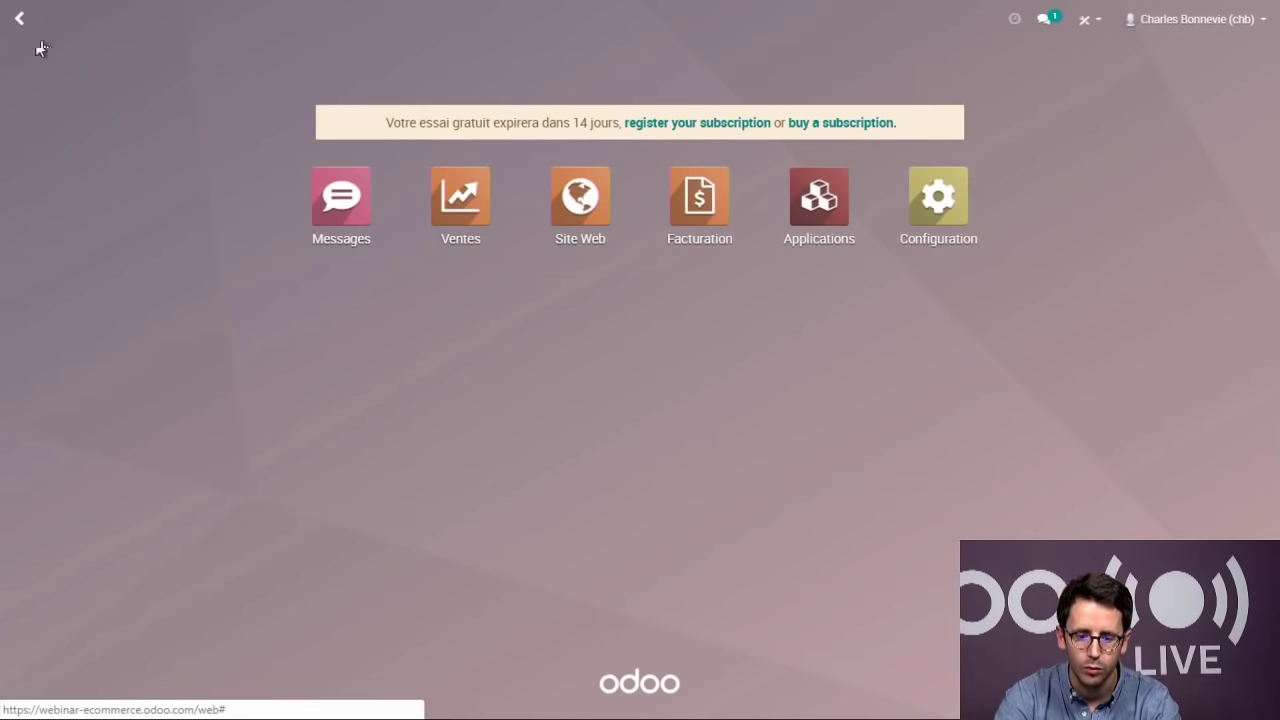
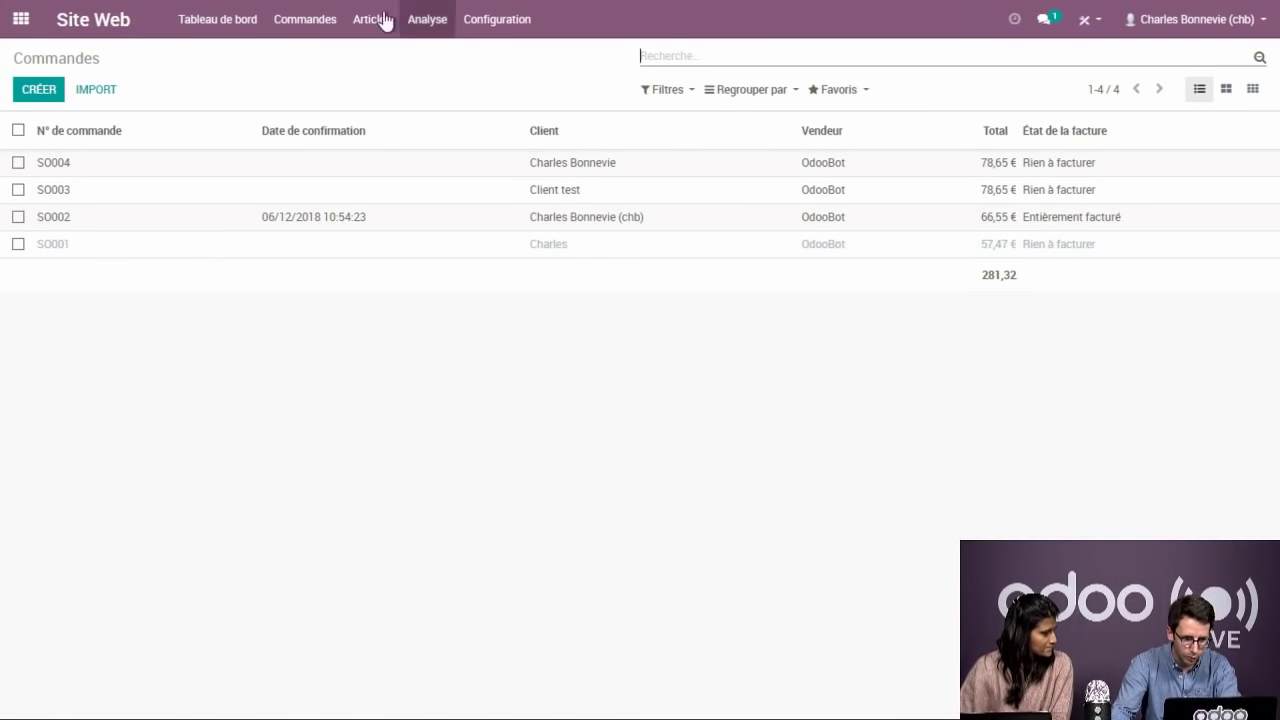
- Filter the orders to unpaid ones and open quotation SO004 to review it
{"action": "left_click", "coordinate": [309, 22]}
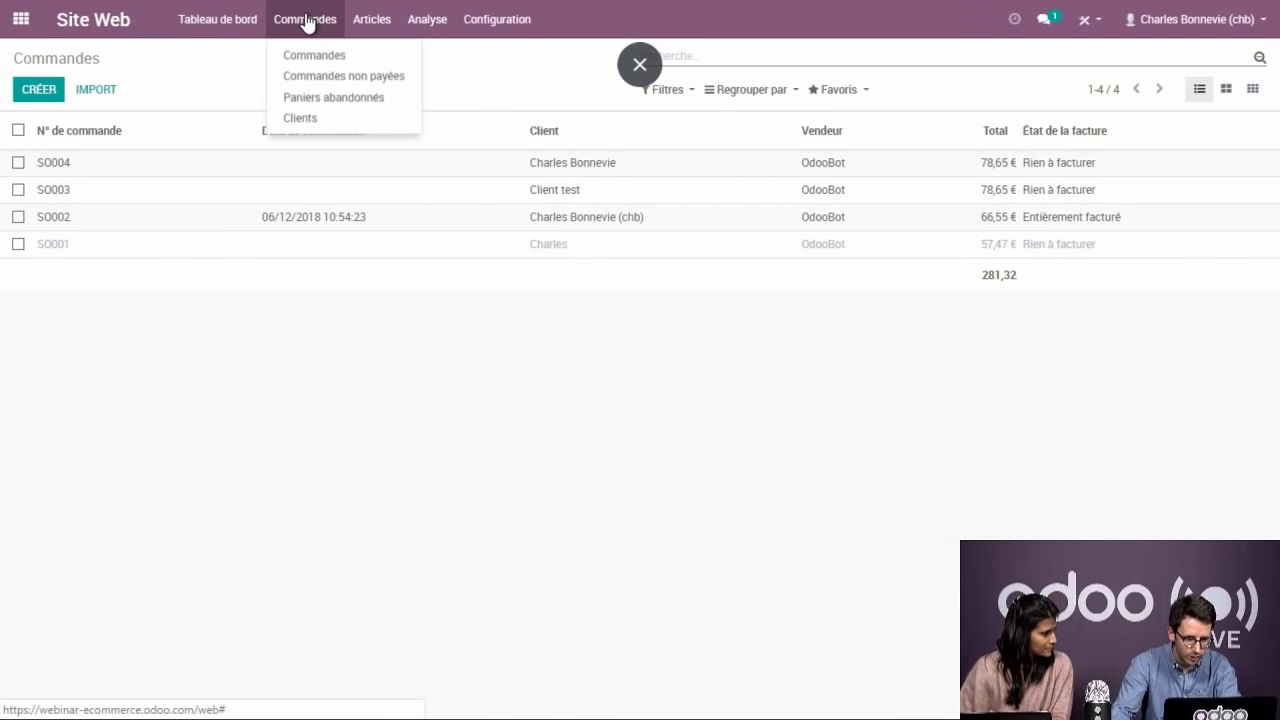
{"action": "left_click", "coordinate": [384, 78]}
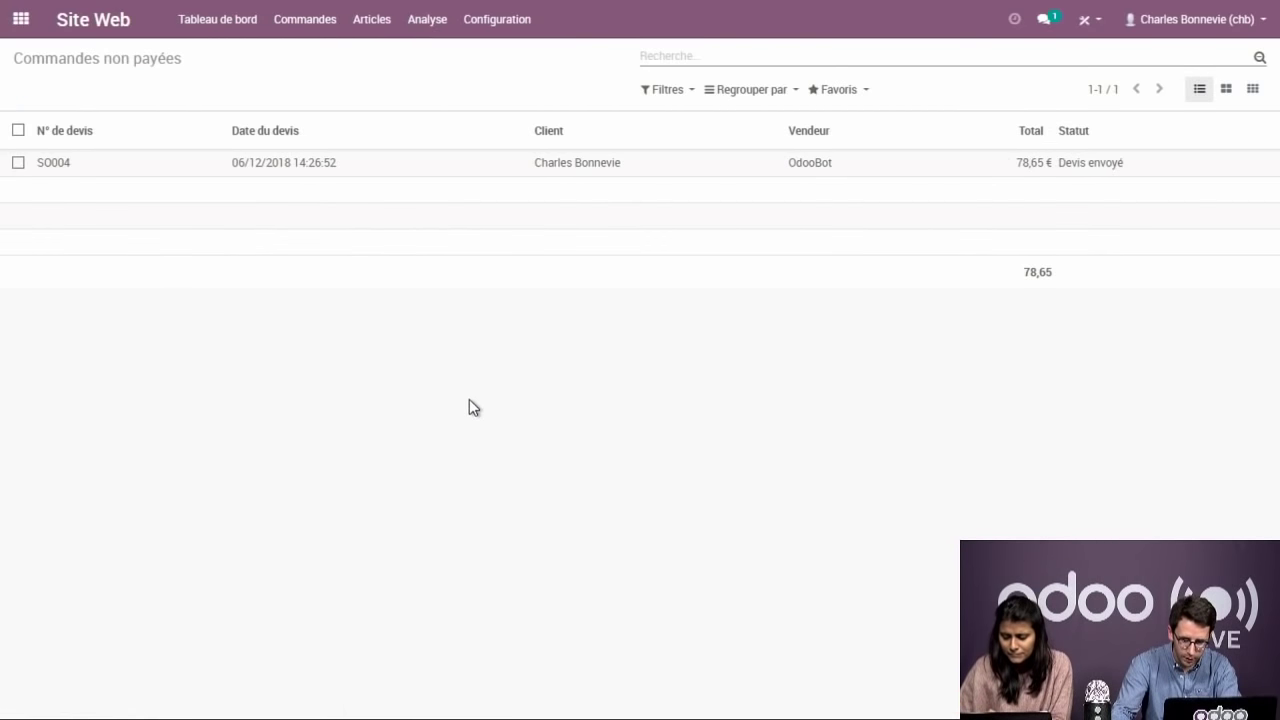
{"action": "left_click", "coordinate": [567, 166]}
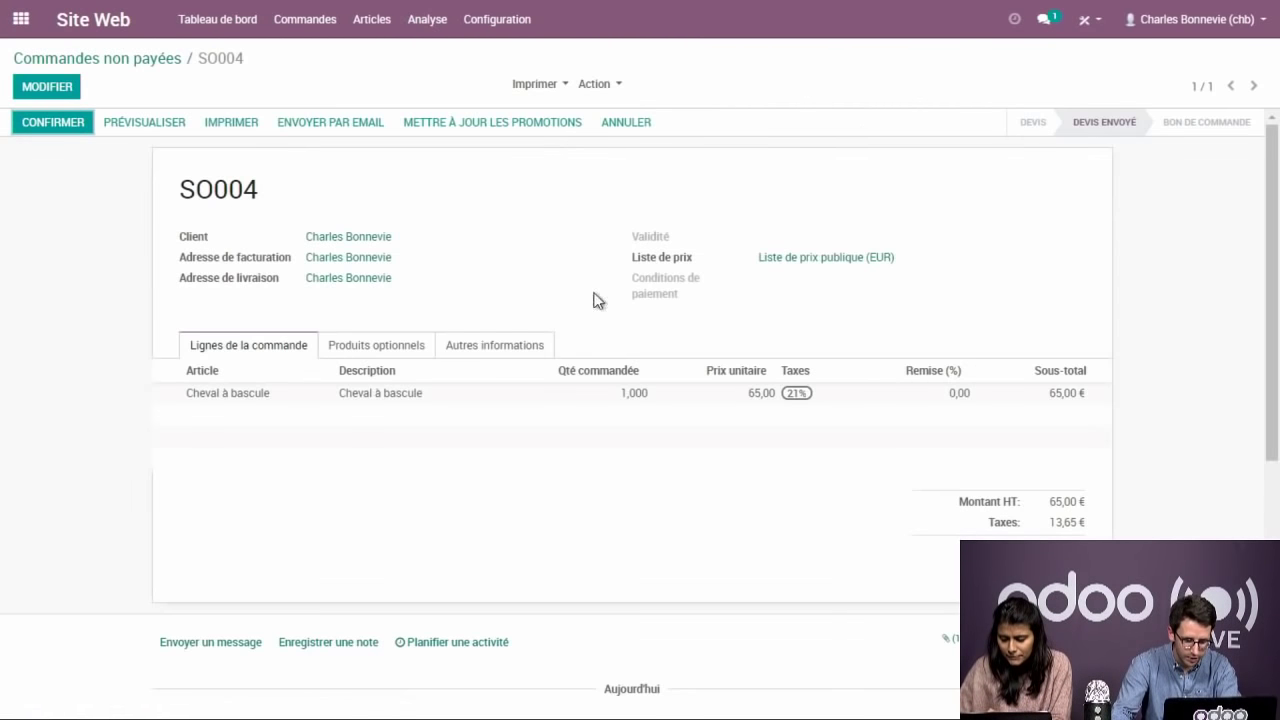
{"action": "scroll", "coordinate": [663, 437], "scroll_direction": "down", "scroll_amount": 2}
{"action": "scroll", "coordinate": [666, 443], "scroll_direction": "up", "scroll_amount": 2}
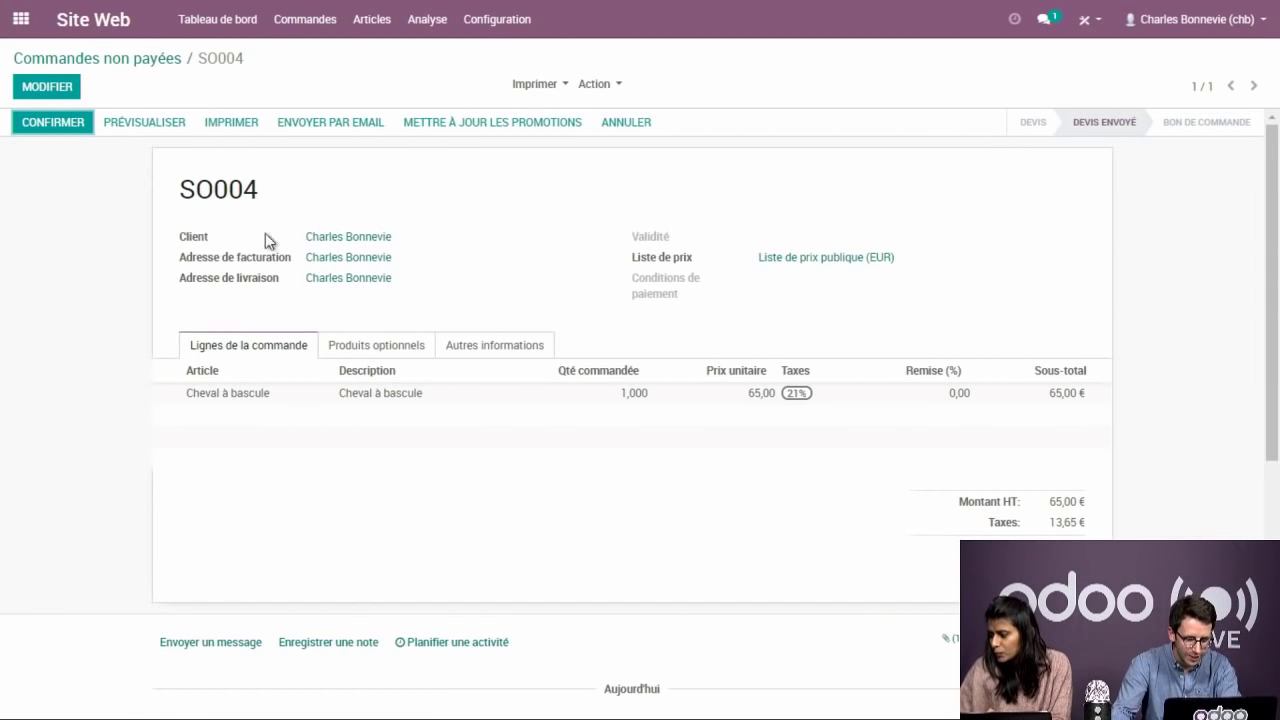
{"action": "scroll", "coordinate": [144, 260], "scroll_direction": "down", "scroll_amount": 5}
{"action": "scroll", "coordinate": [150, 275], "scroll_direction": "up", "scroll_amount": 5}
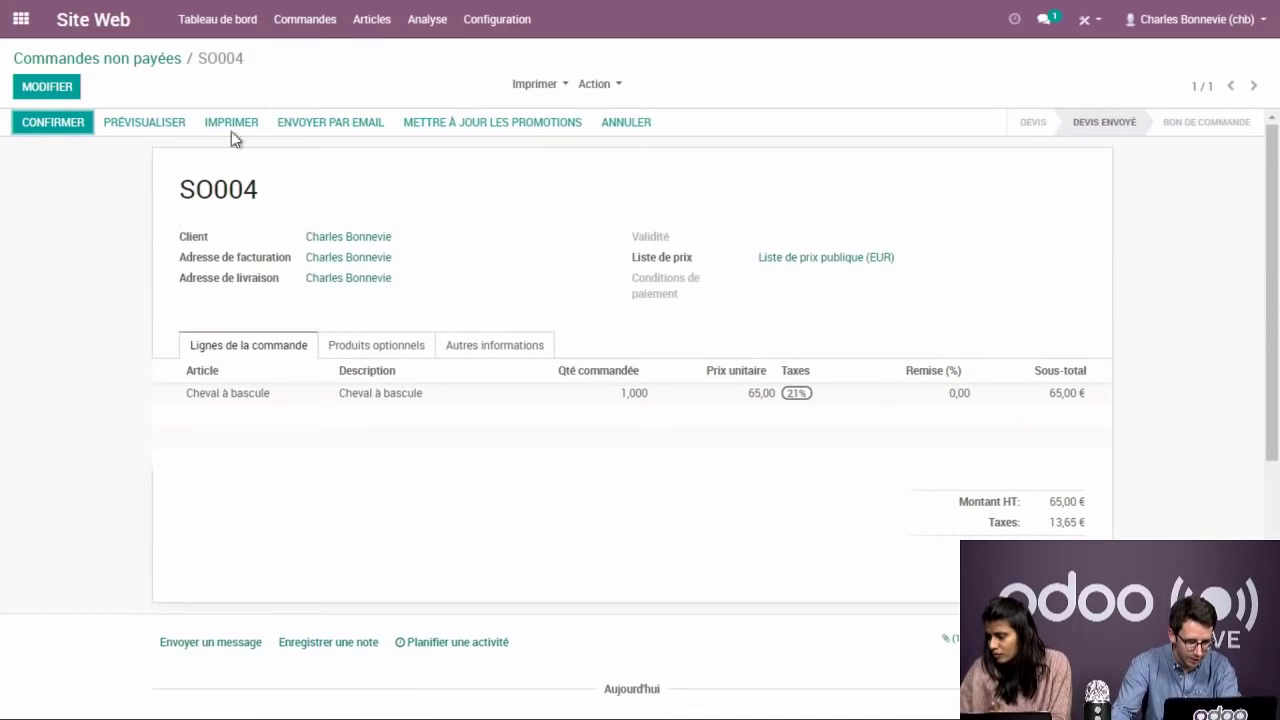
- Switch back to the confirmed orders list showing SO0002 and exit browser fullscreen
{"action": "left_click", "coordinate": [375, 20]}
{"action": "left_click", "coordinate": [300, 20]}
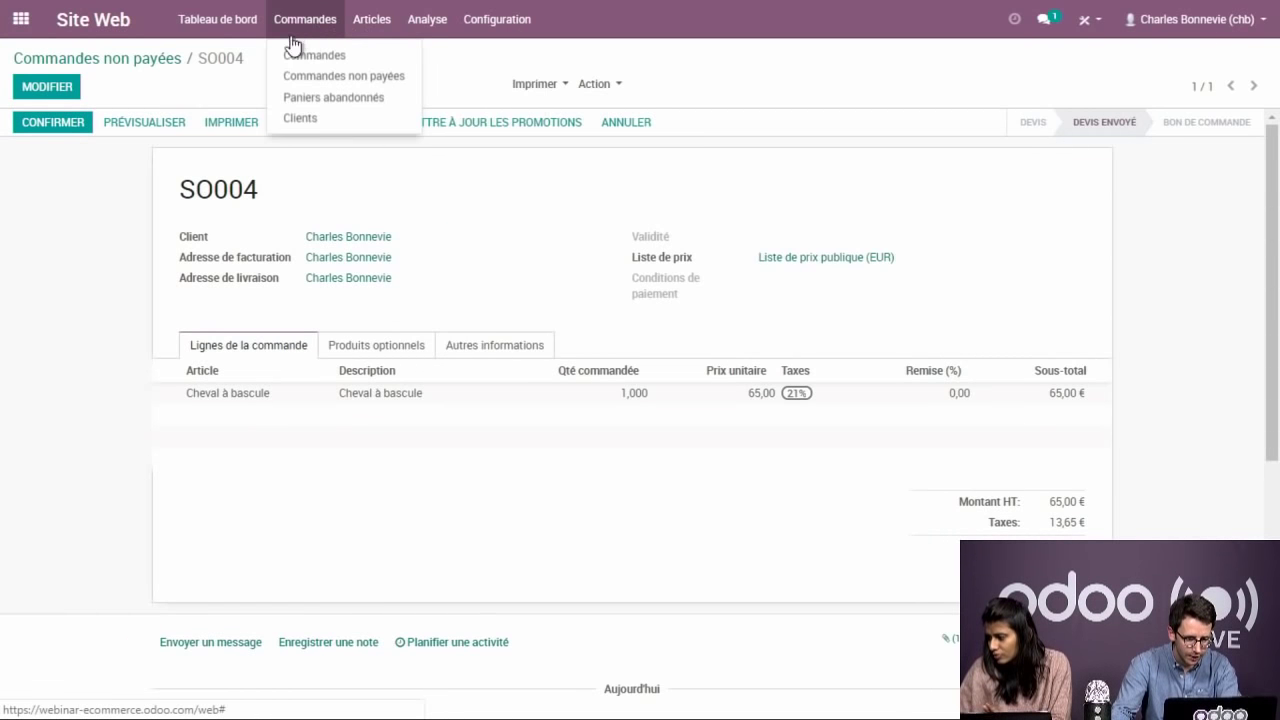
{"action": "left_click", "coordinate": [330, 56]}
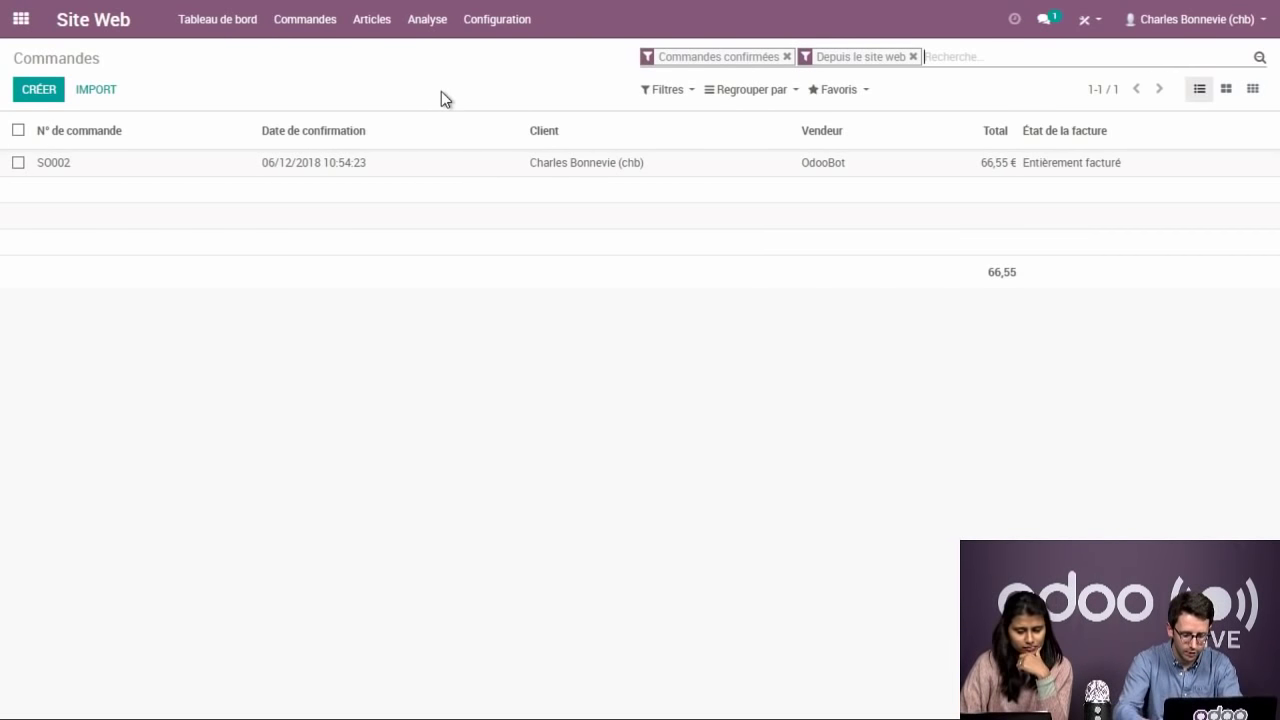
{"action": "key", "text": "F11"}
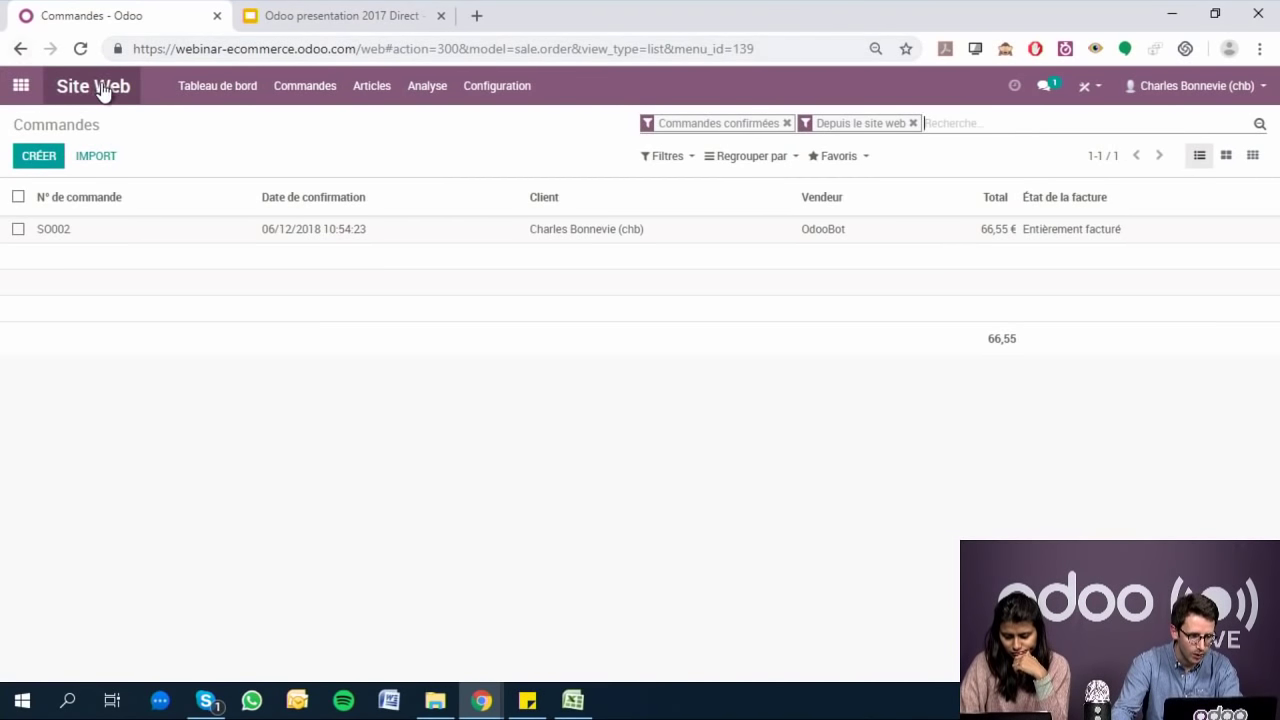
- Open the online shop and add the Établis de bricolage to the cart
{"action": "left_click", "coordinate": [172, 108]}
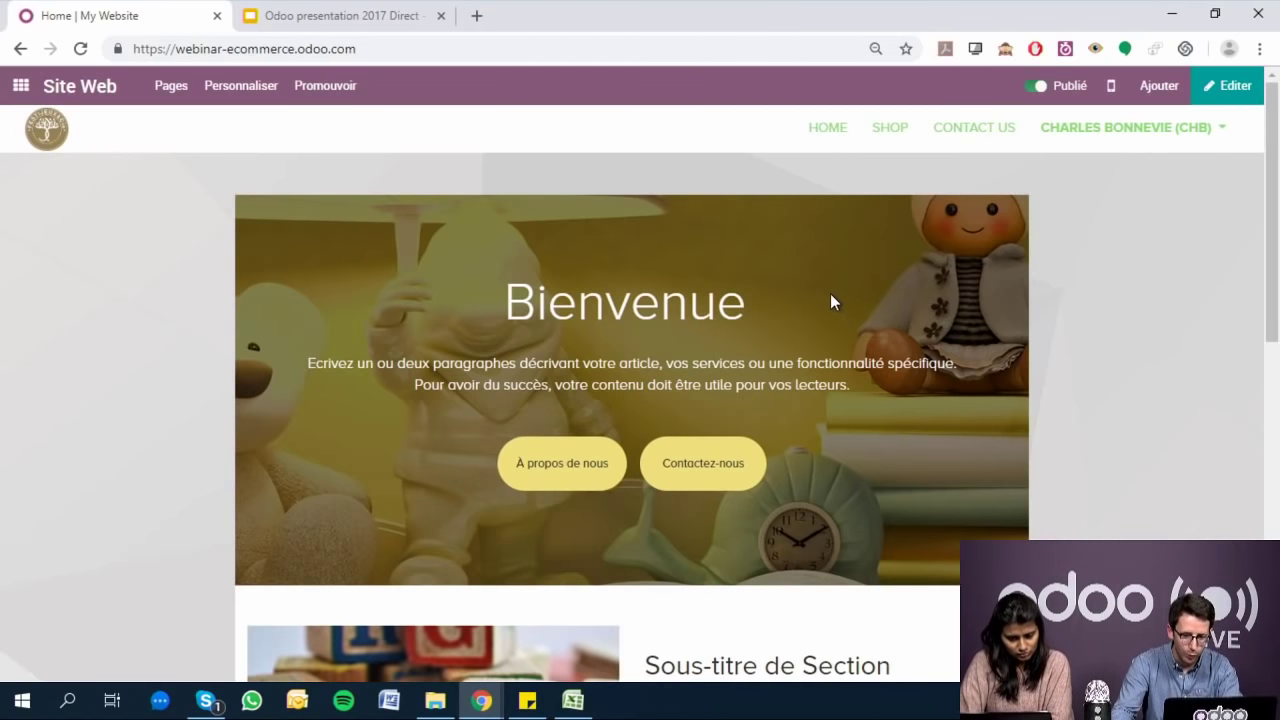
{"action": "left_click", "coordinate": [893, 137]}
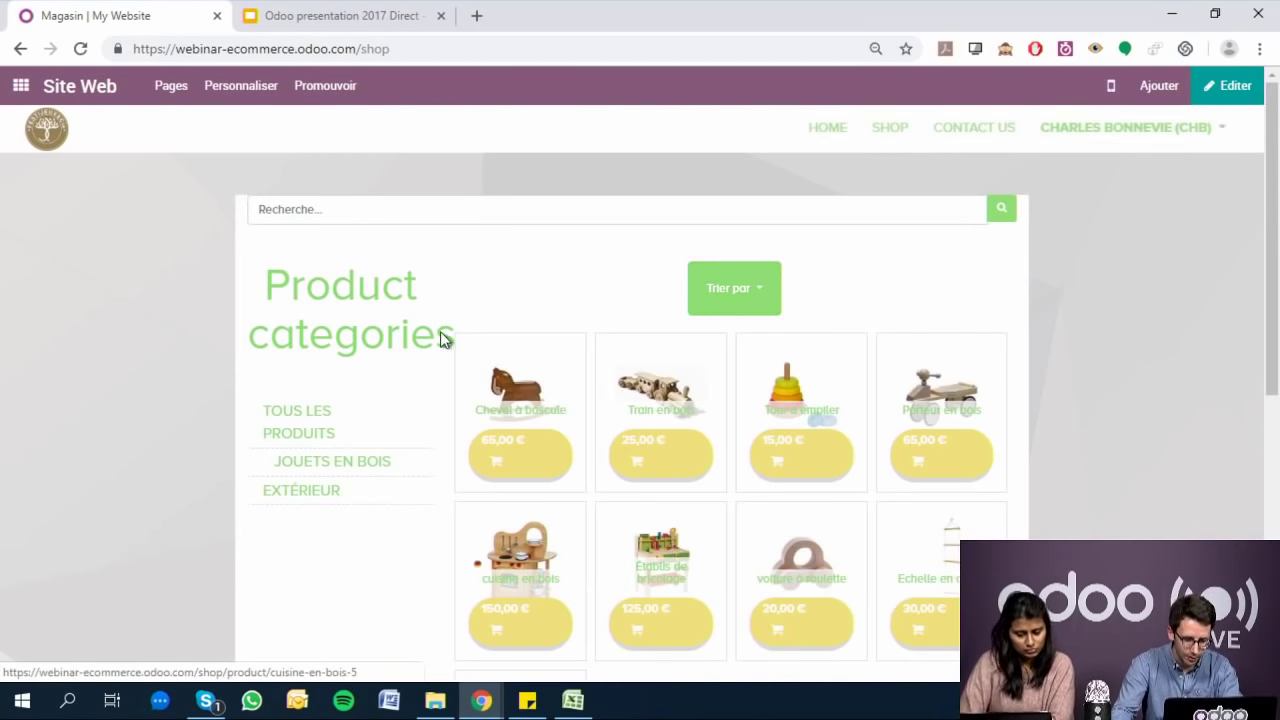
{"action": "scroll", "coordinate": [586, 526], "scroll_direction": "down", "scroll_amount": 1}
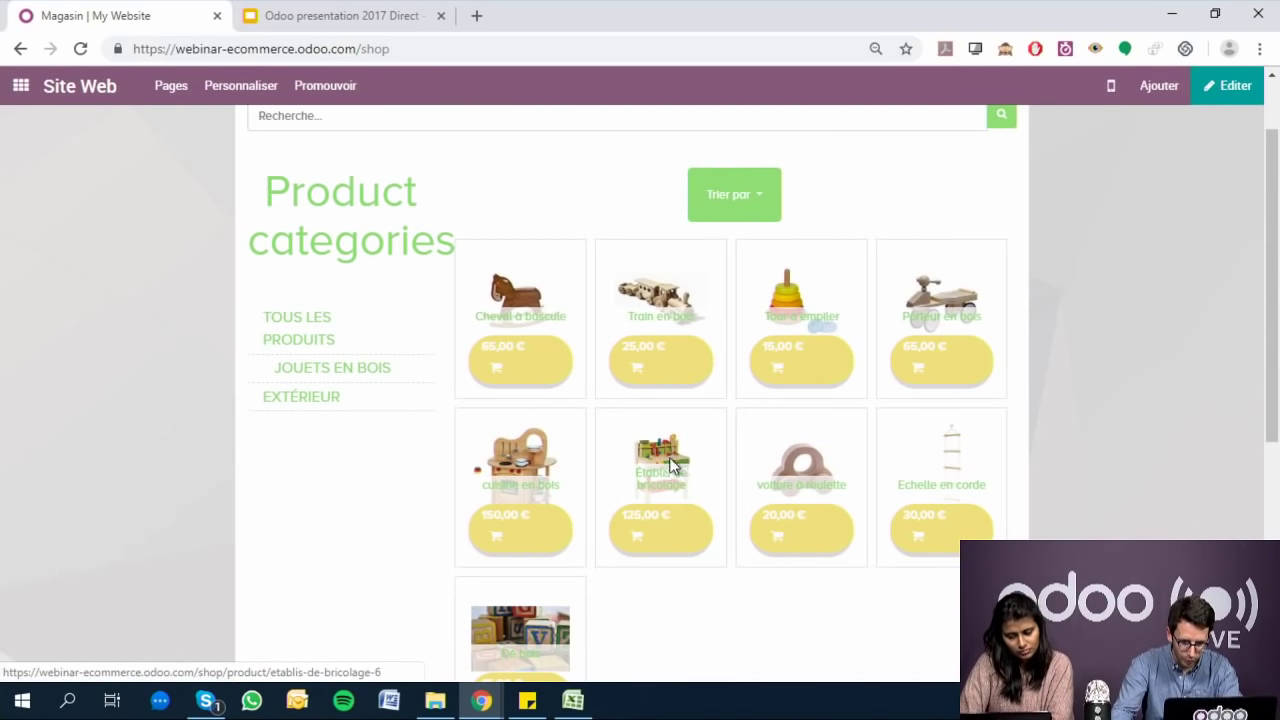
{"action": "left_click", "coordinate": [690, 546]}
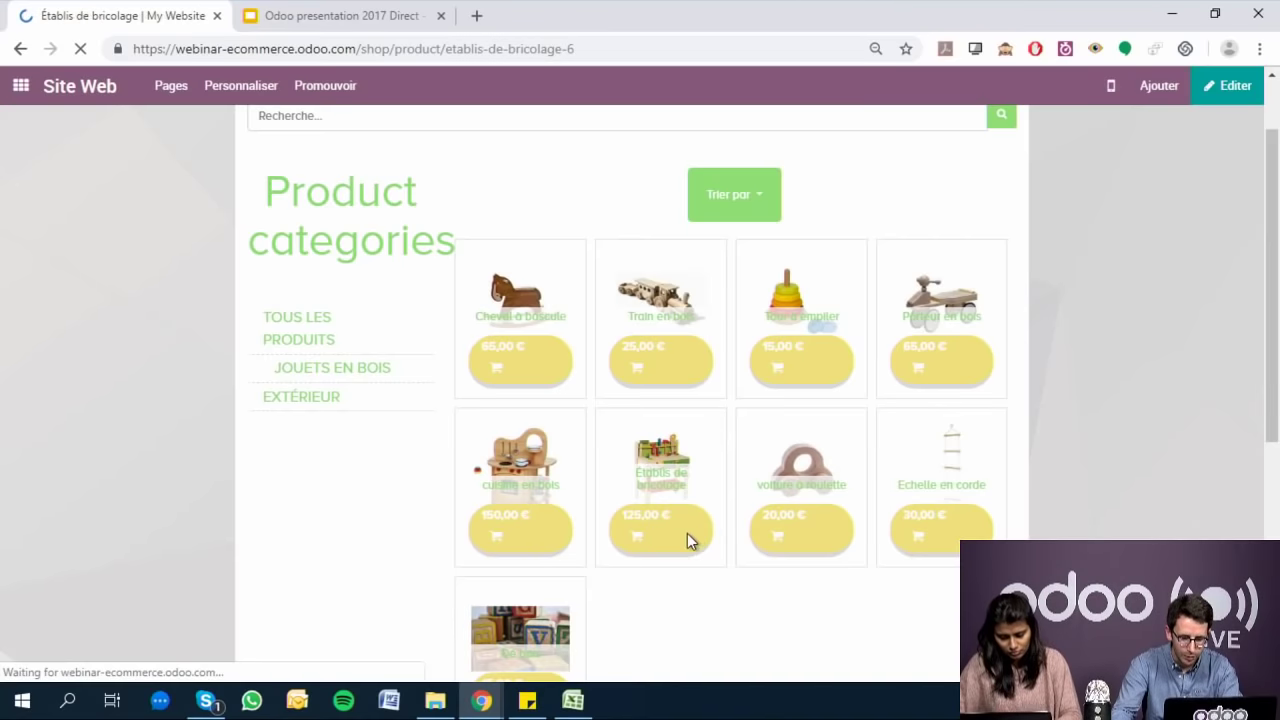
{"action": "left_click", "coordinate": [888, 494]}
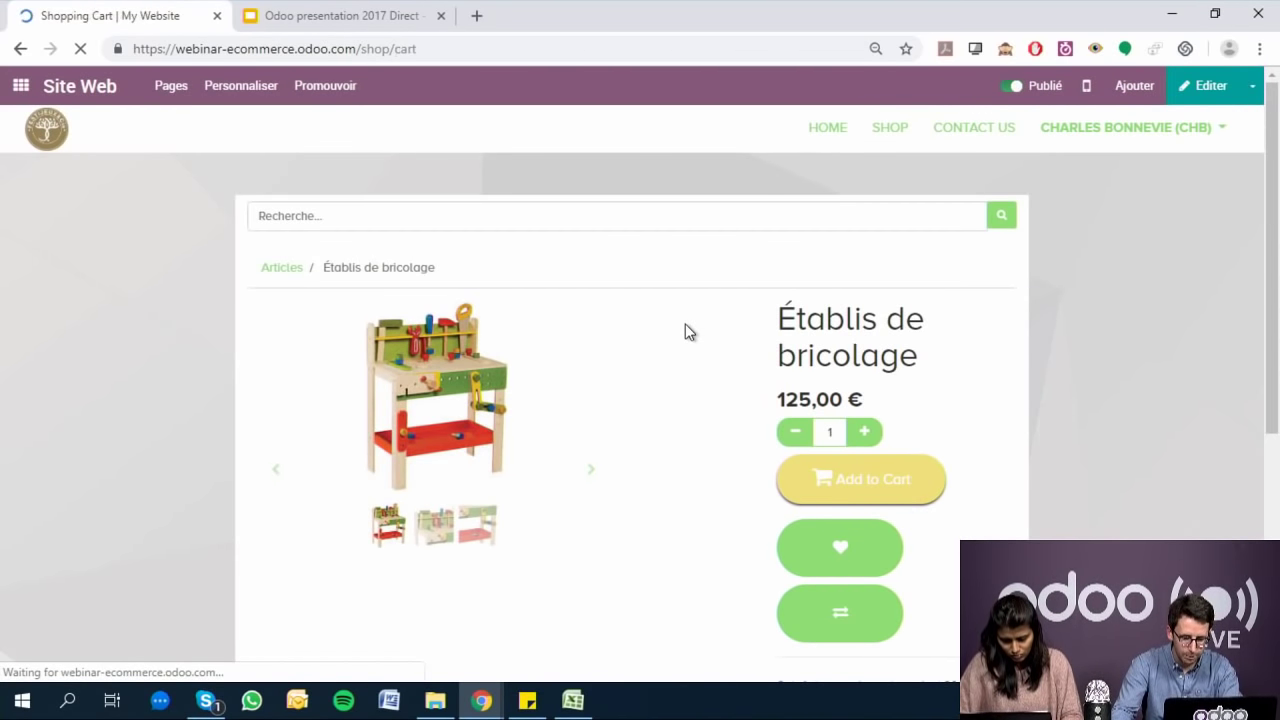
- Check out the 151,25 € cart, try paying with Ingenico, and return to the payment step
{"action": "scroll", "coordinate": [543, 323], "scroll_direction": "up", "scroll_amount": 3}
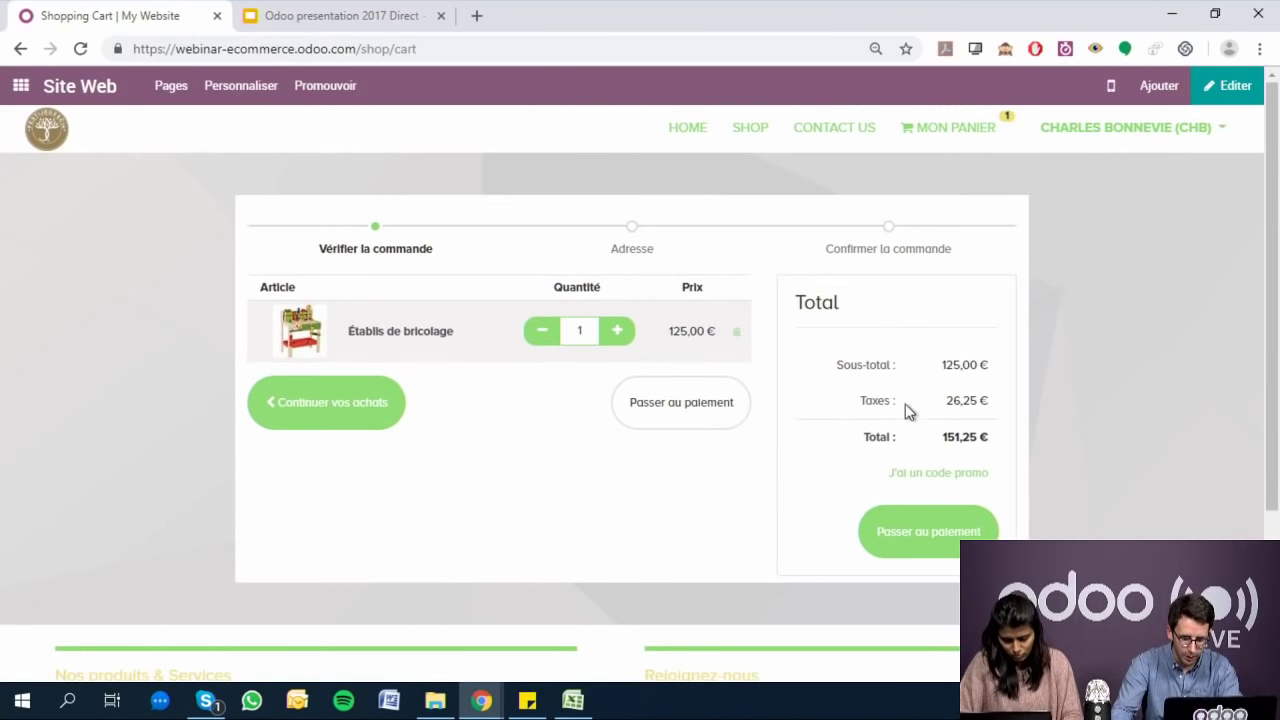
{"action": "left_click", "coordinate": [955, 534]}
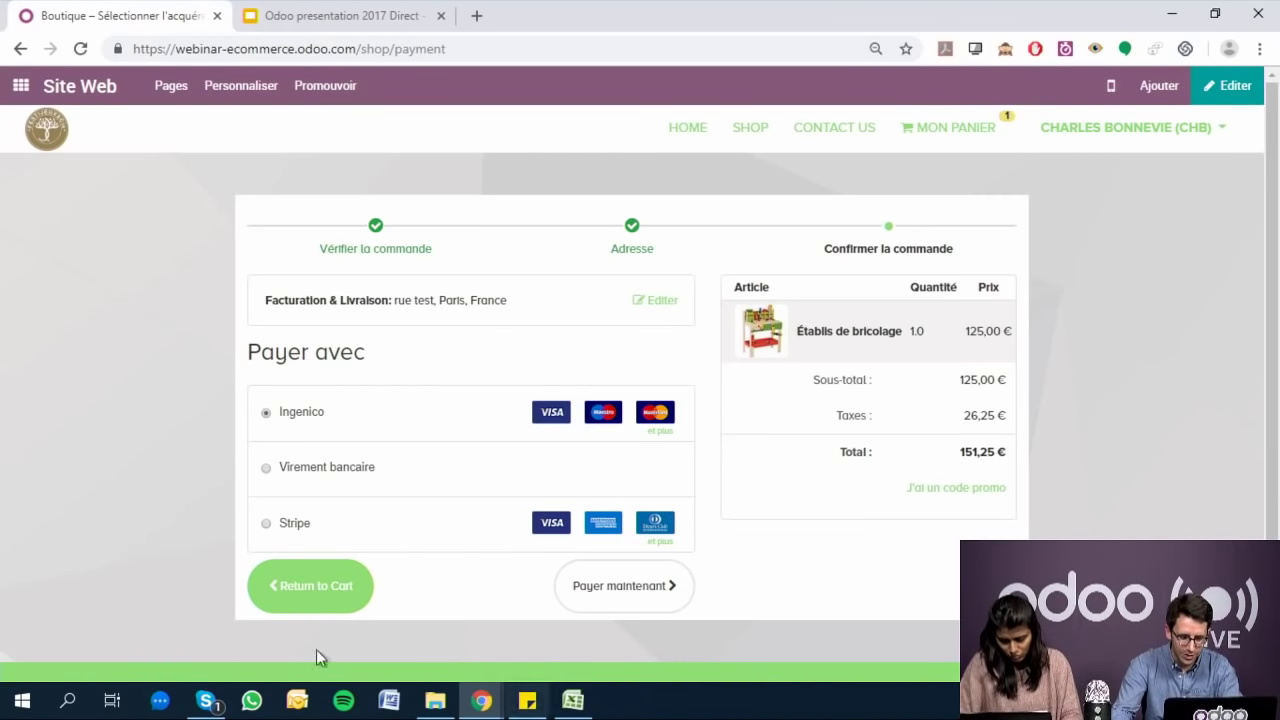
{"action": "left_click", "coordinate": [620, 586]}
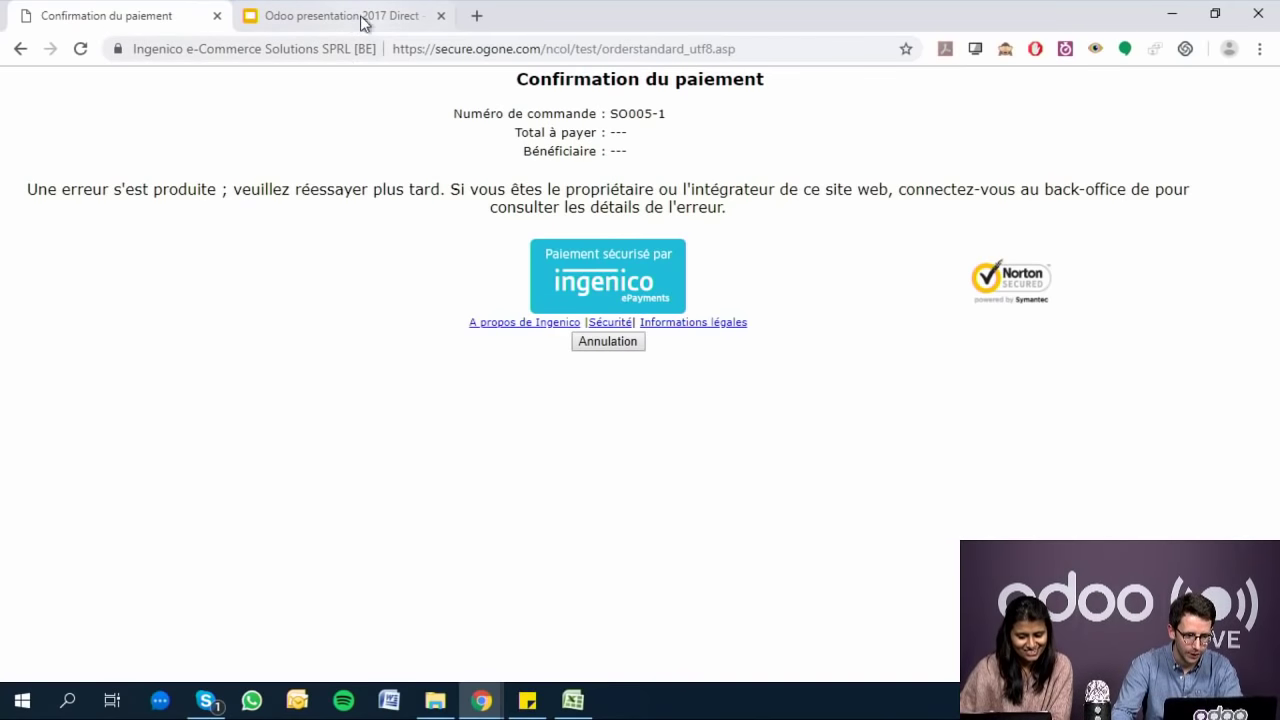
{"action": "left_click", "coordinate": [18, 50]}
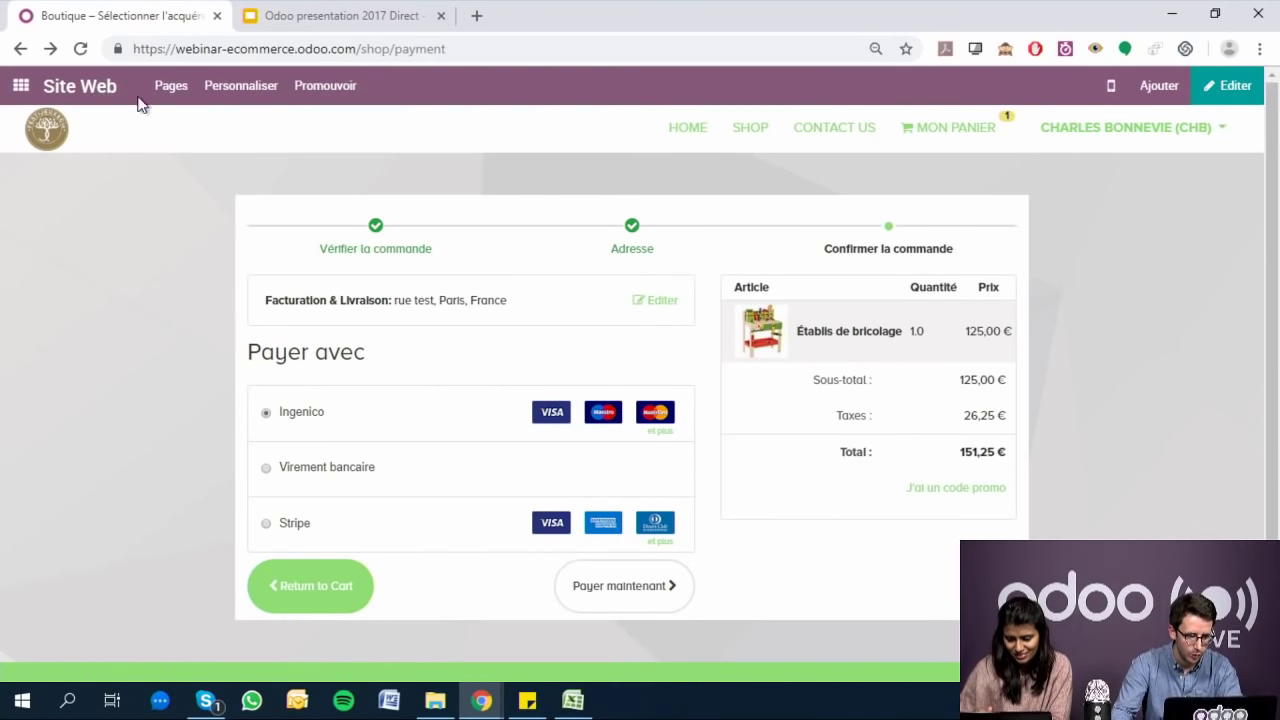
- Go to the Site Web orders list, trying the unpaid and confirmed order filters
{"action": "left_click", "coordinate": [20, 86]}
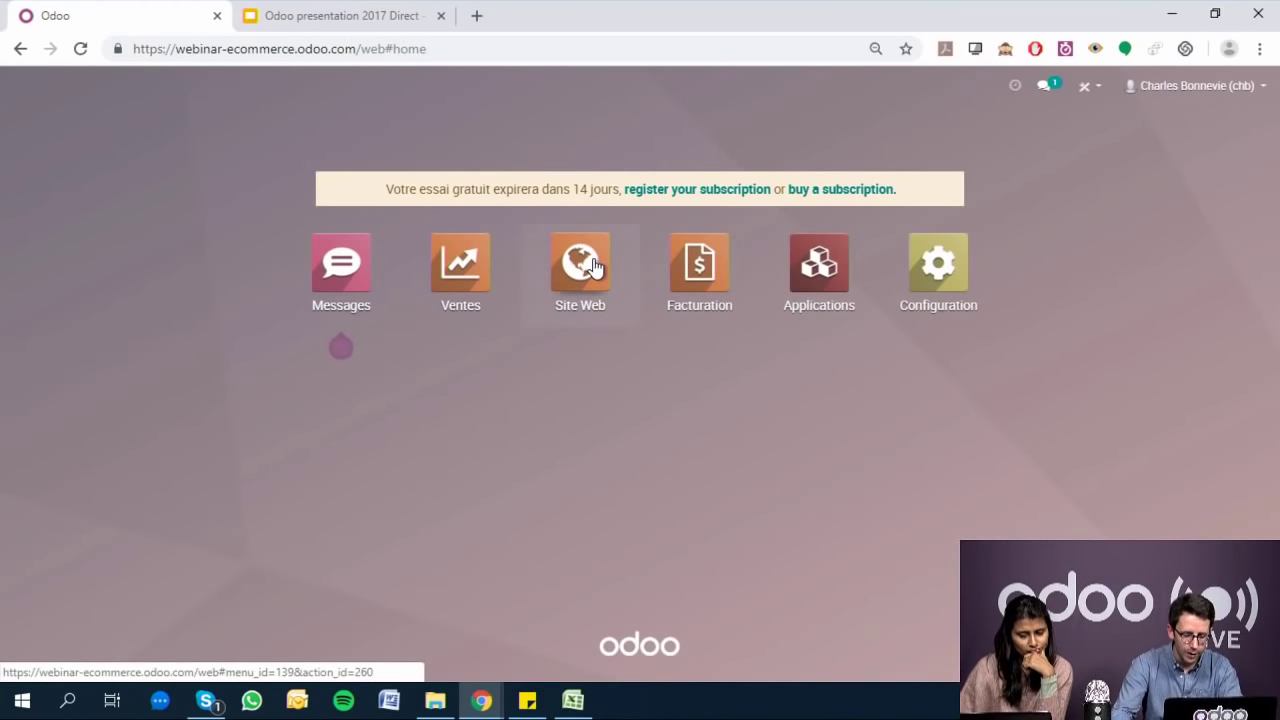
{"action": "left_click", "coordinate": [593, 265]}
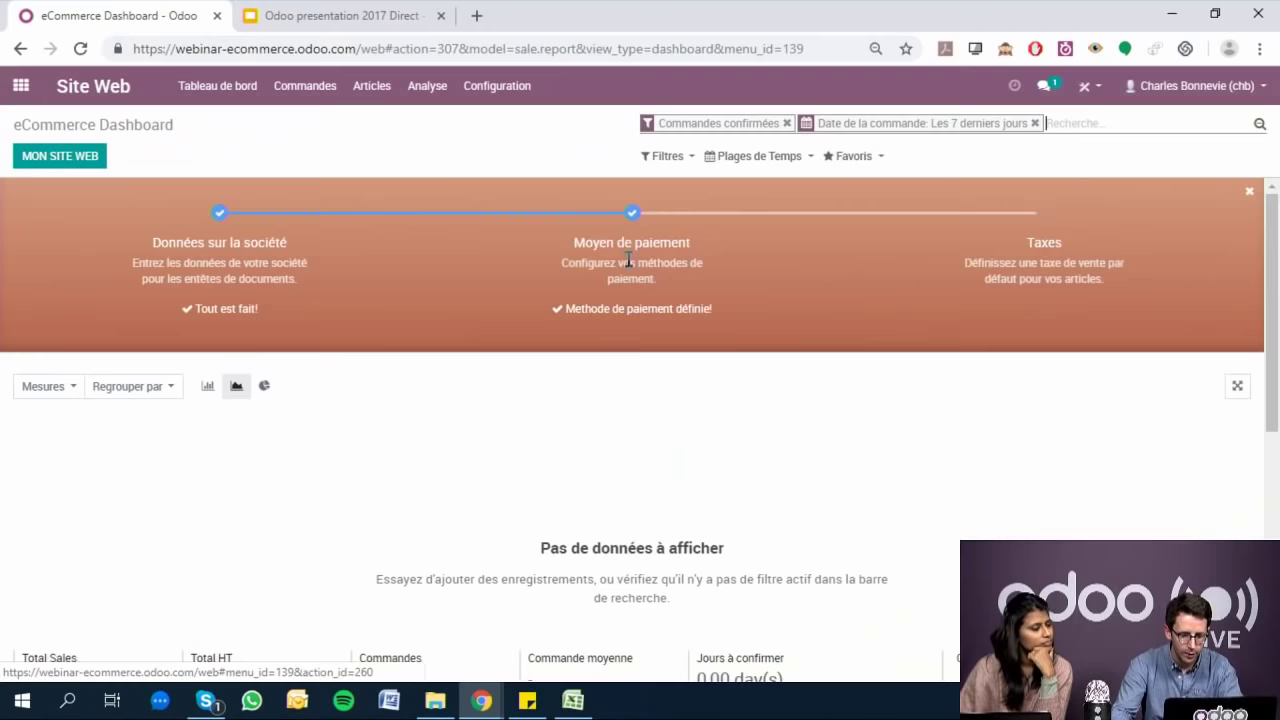
{"action": "left_click", "coordinate": [307, 88]}
{"action": "left_click", "coordinate": [368, 142]}
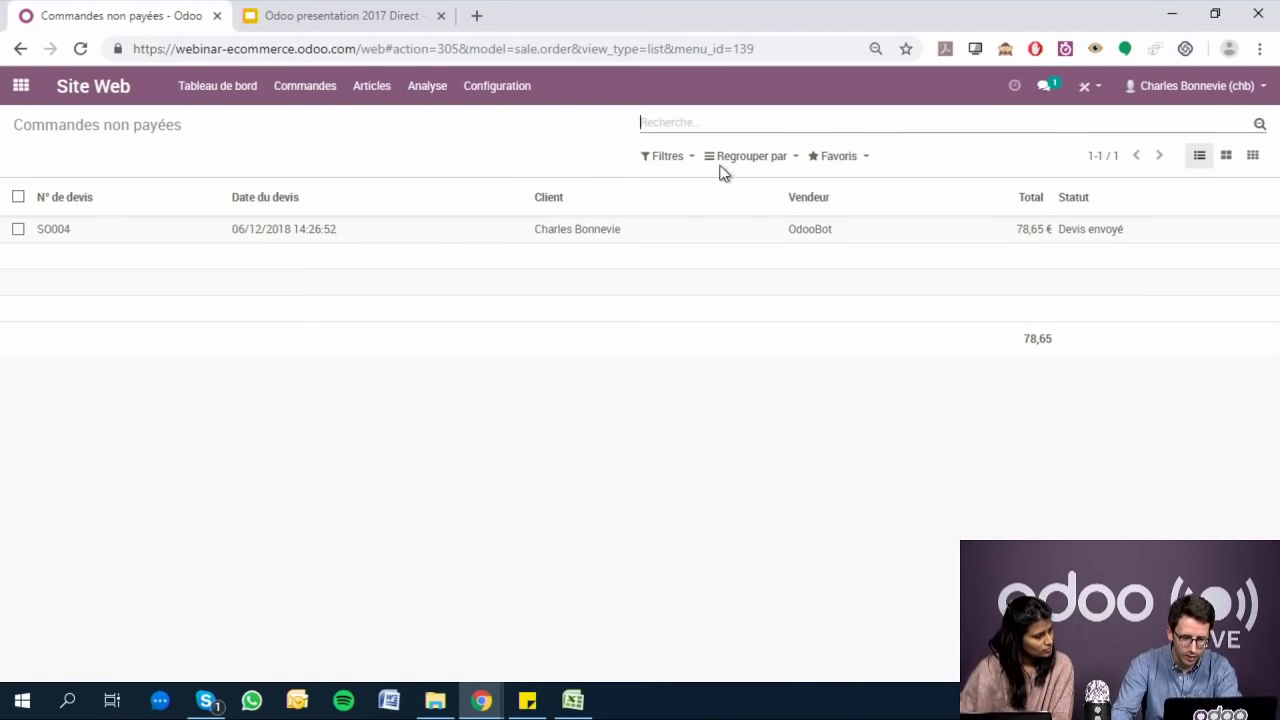
{"action": "left_click", "coordinate": [305, 88]}
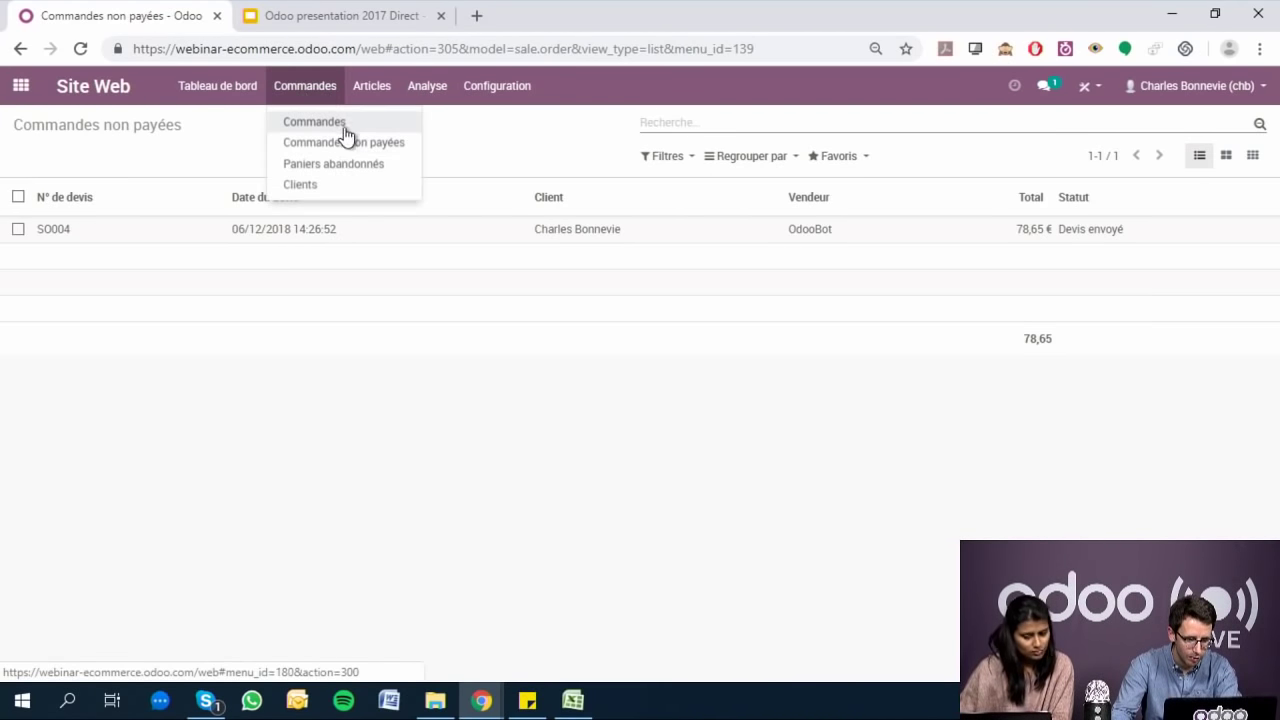
{"action": "left_click", "coordinate": [340, 128]}
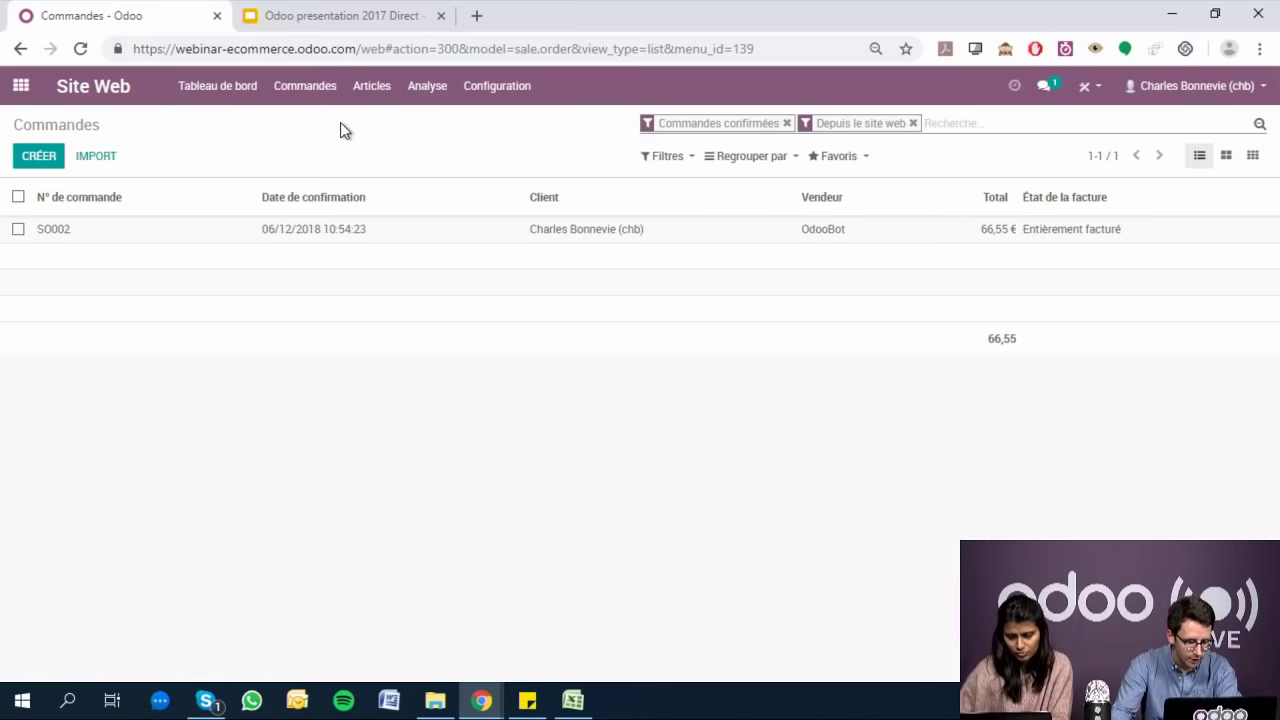
- Clear the Depuis le site web and Commandes confirmées filters and open quotation SO005
{"action": "left_click", "coordinate": [913, 123]}
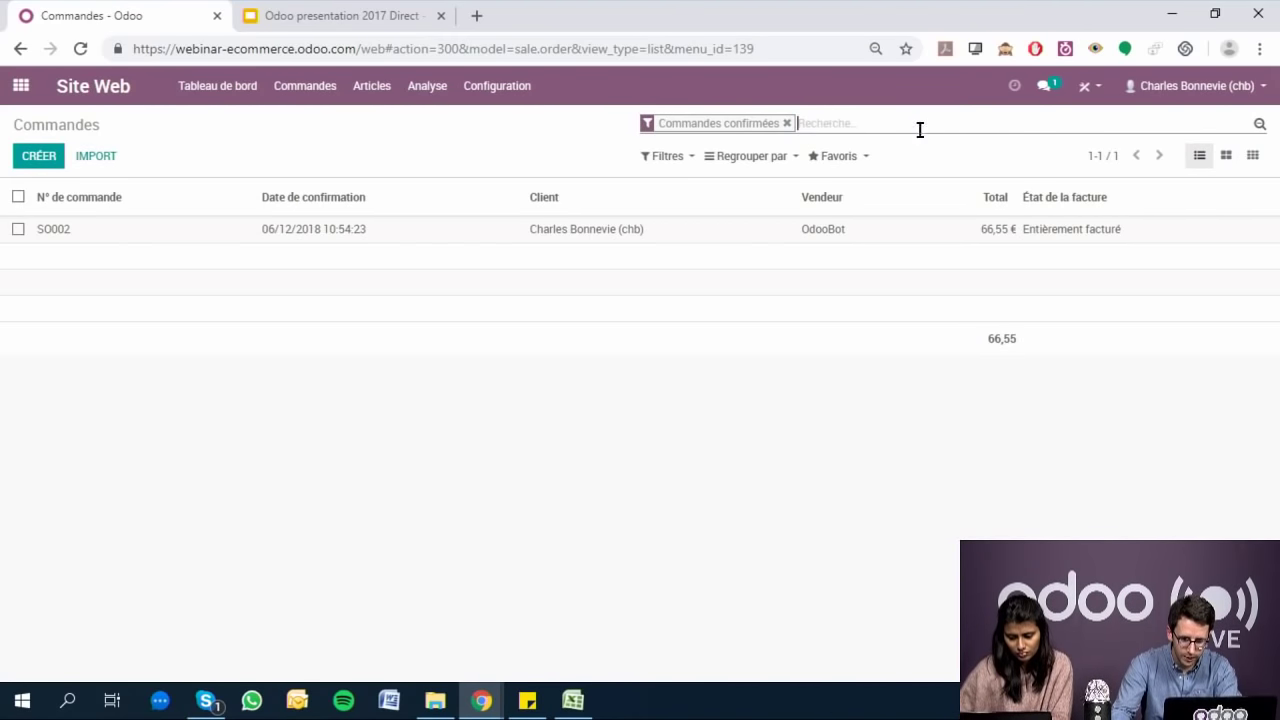
{"action": "left_click", "coordinate": [787, 123]}
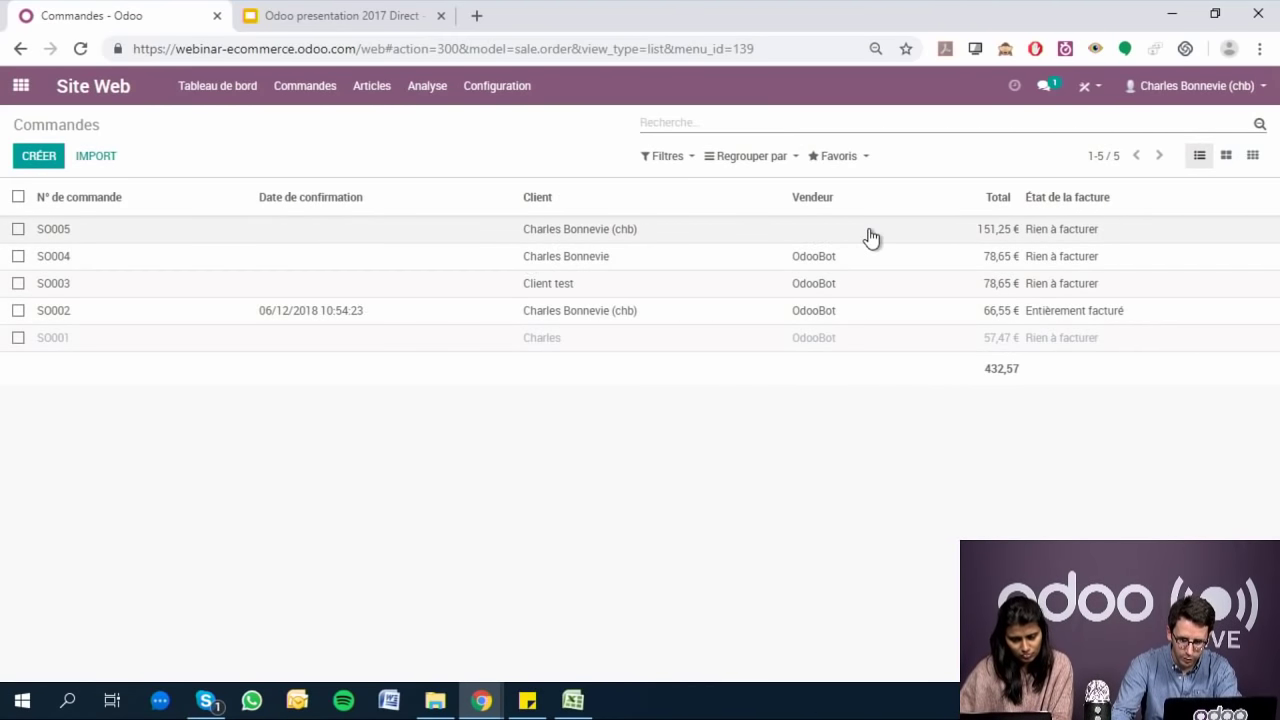
{"action": "left_click", "coordinate": [870, 237]}
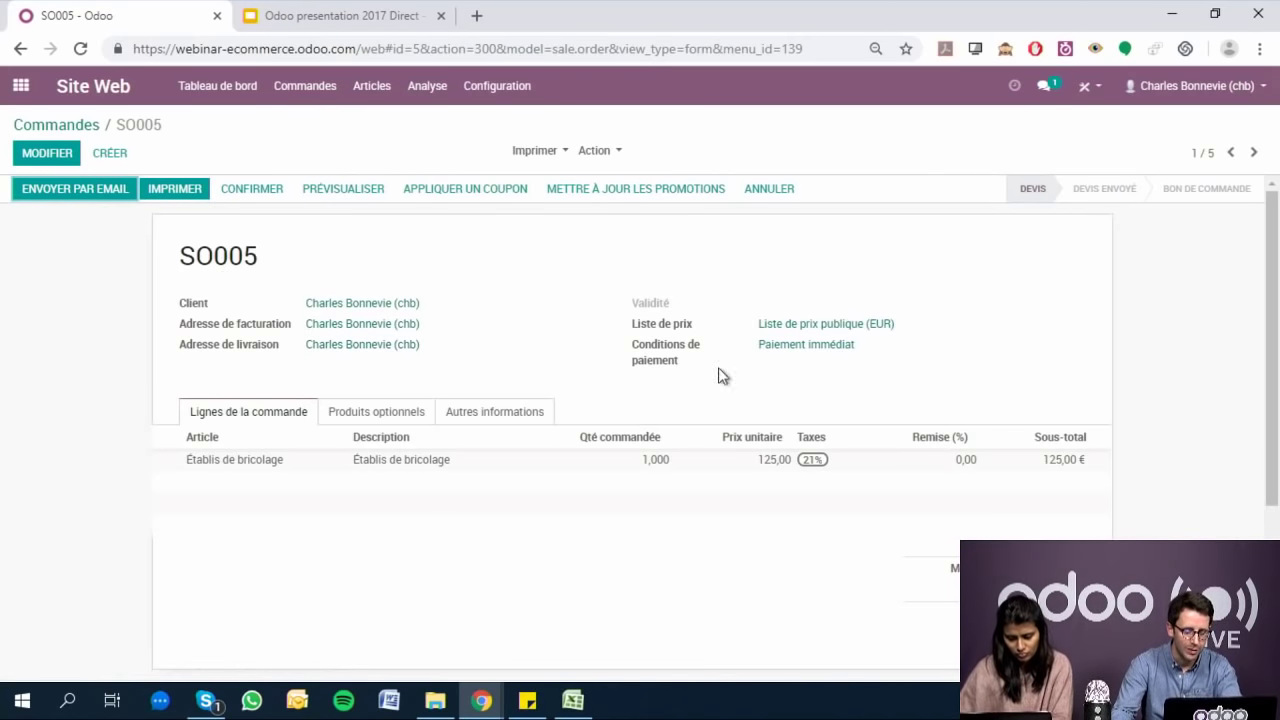
{"action": "scroll", "coordinate": [737, 463], "scroll_direction": "down", "scroll_amount": 2}
{"action": "scroll", "coordinate": [737, 493], "scroll_direction": "up", "scroll_amount": 2}
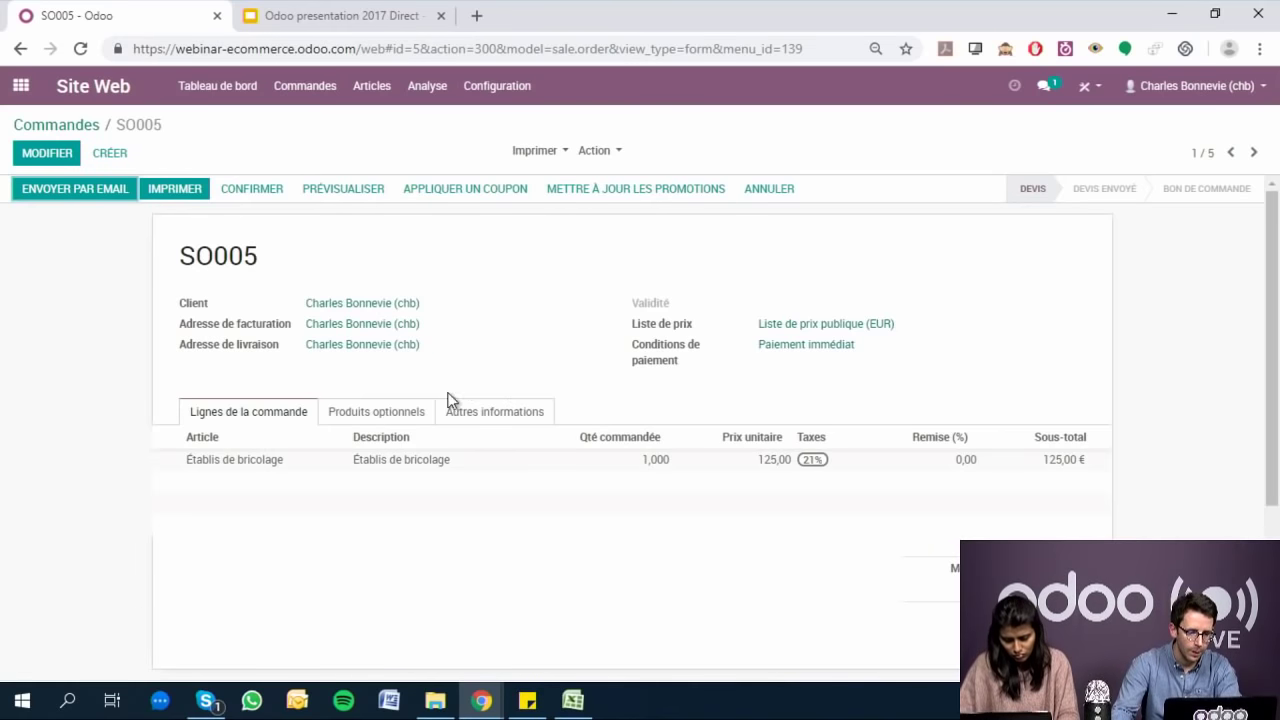
- Download and review SO005_brouillon.pdf (151,25 € incl. 21% VAT), then cancel the email unsent
{"action": "left_click", "coordinate": [100, 192]}
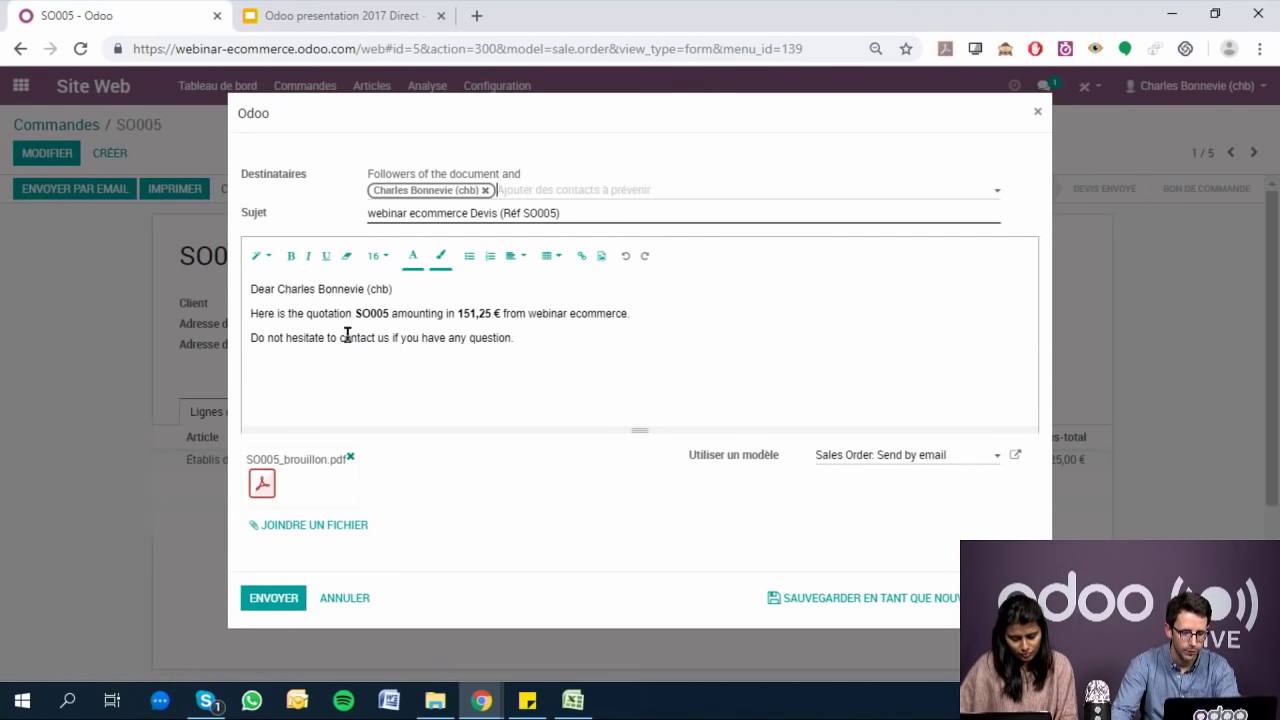
{"action": "left_click", "coordinate": [261, 485]}
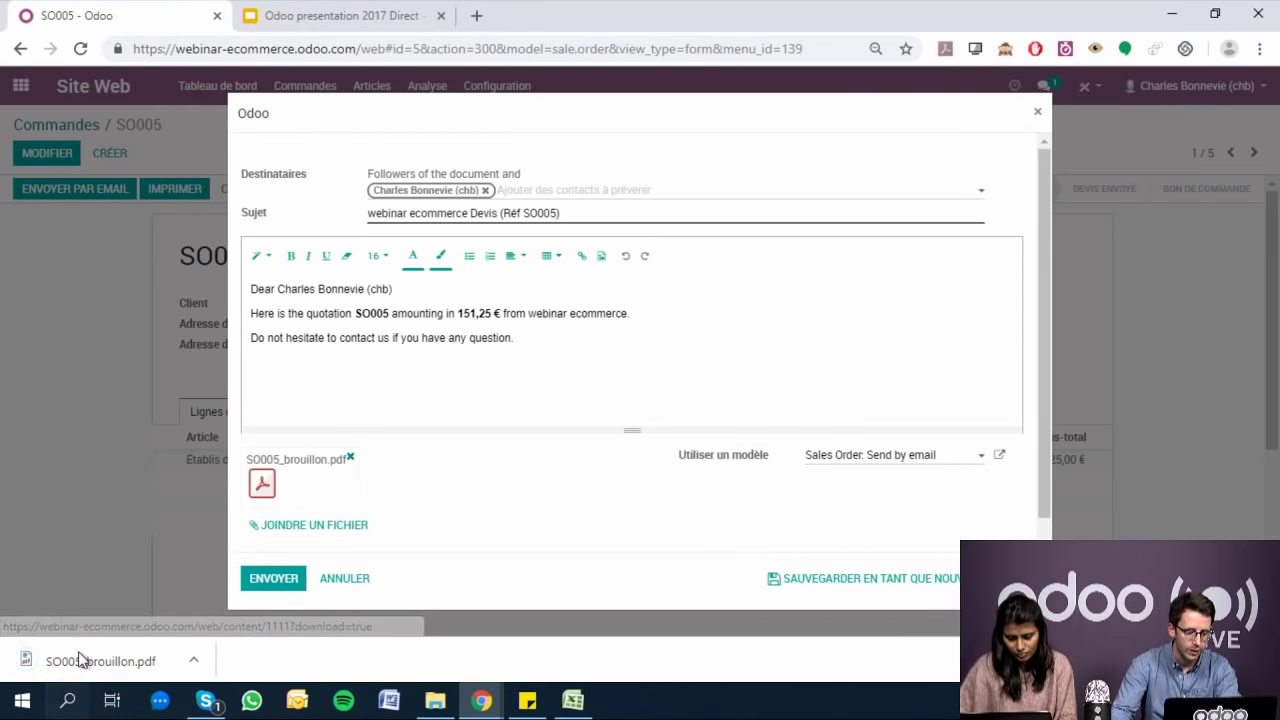
{"action": "left_click", "coordinate": [85, 652]}
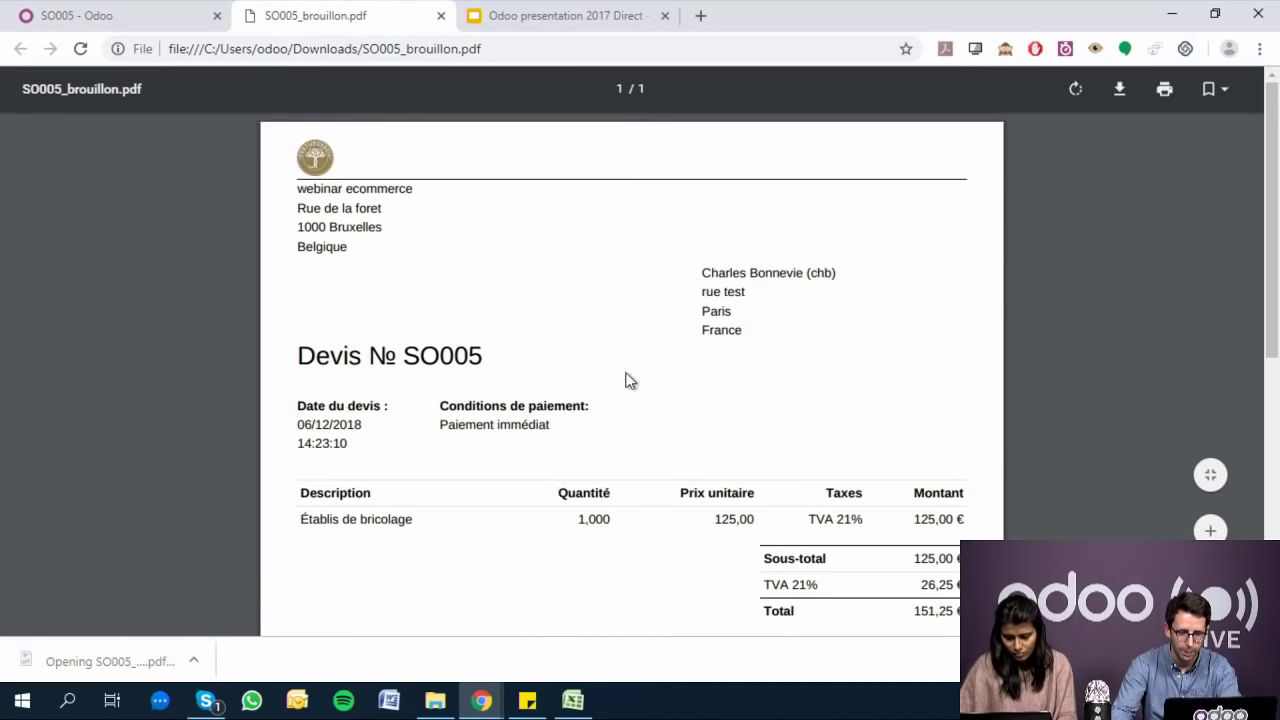
{"action": "scroll", "coordinate": [305, 374], "scroll_direction": "down", "scroll_amount": 1}
{"action": "scroll", "coordinate": [820, 397], "scroll_direction": "up", "scroll_amount": 1}
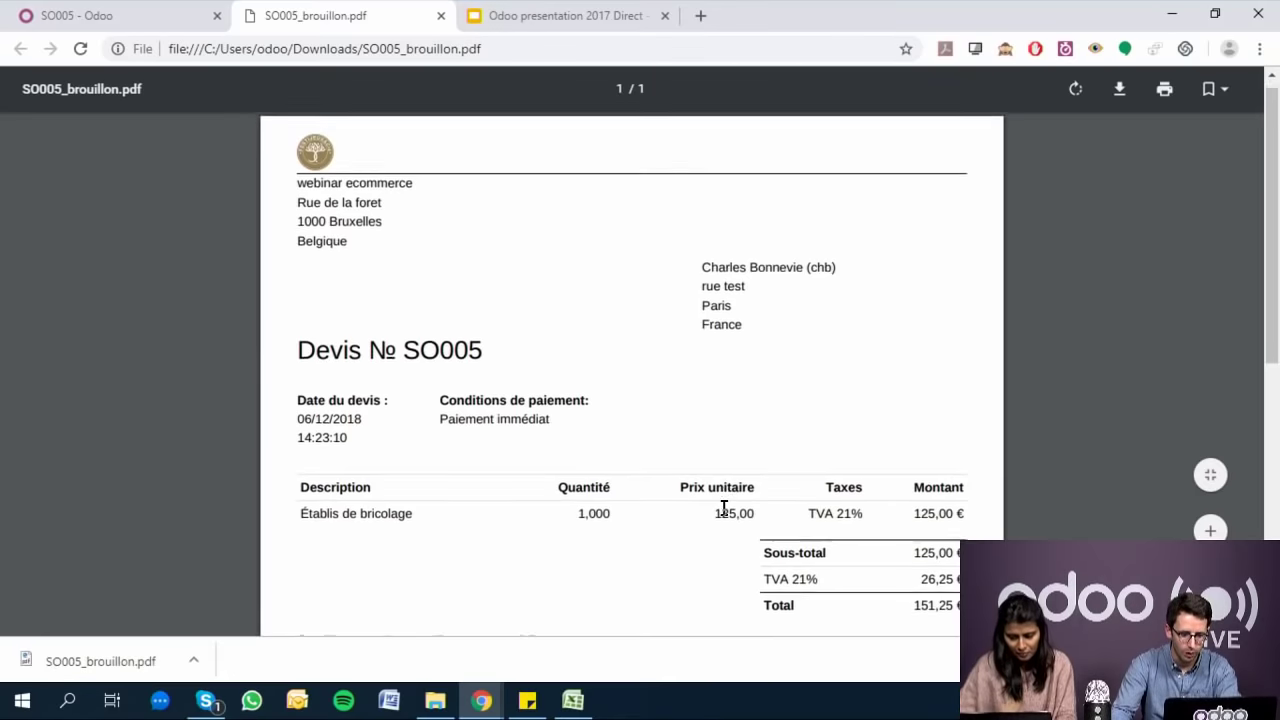
{"action": "scroll", "coordinate": [724, 508], "scroll_direction": "down", "scroll_amount": 4}
{"action": "scroll", "coordinate": [755, 609], "scroll_direction": "down", "scroll_amount": 3}
{"action": "scroll", "coordinate": [481, 563], "scroll_direction": "up", "scroll_amount": 7}
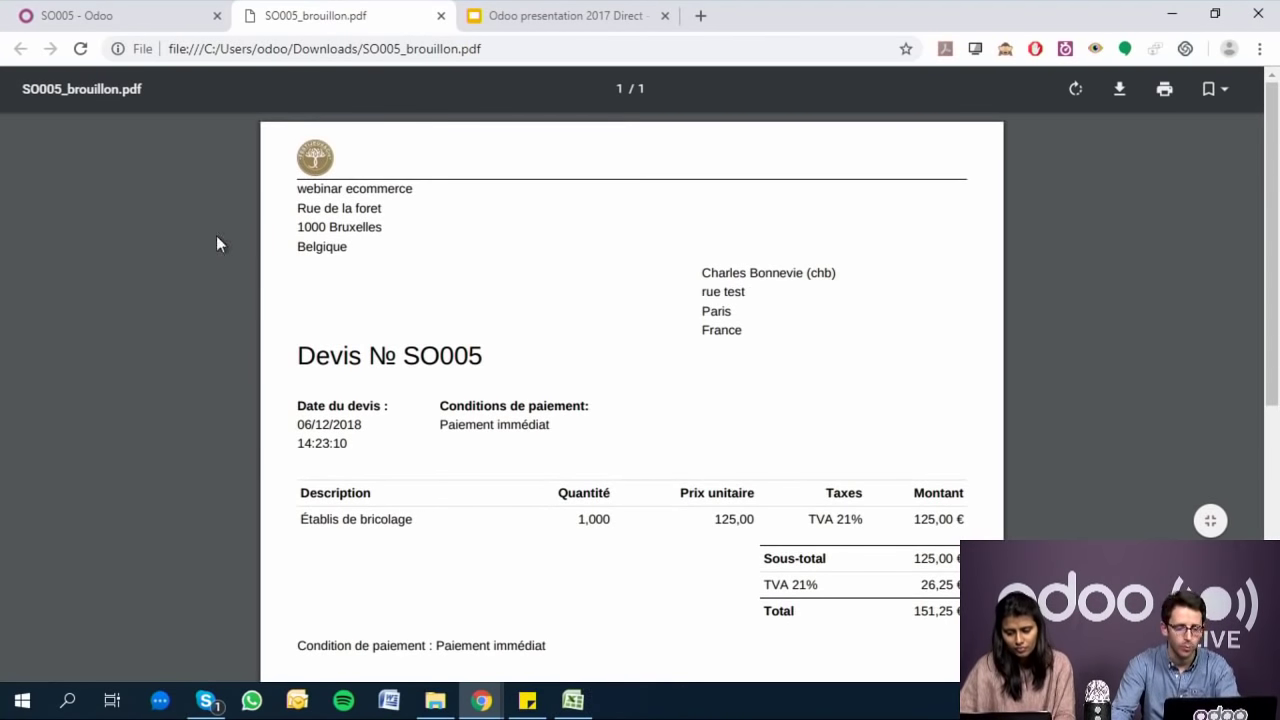
{"action": "left_click", "coordinate": [132, 16]}
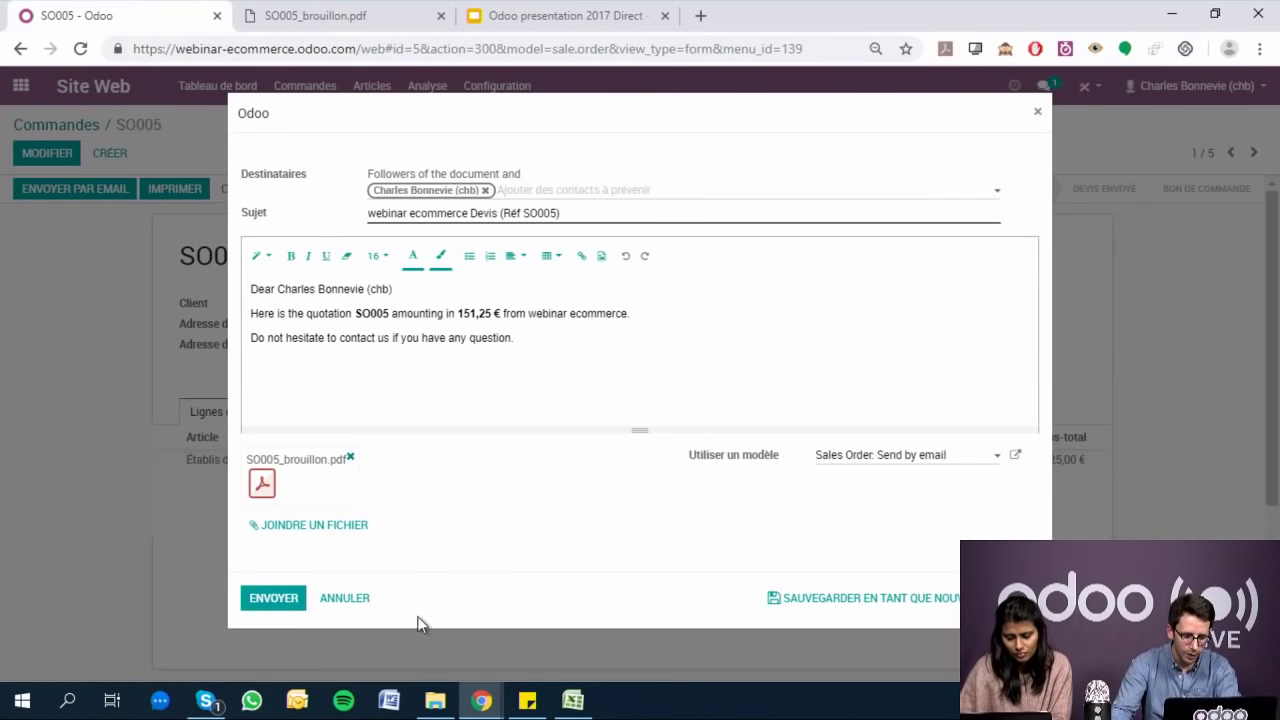
{"action": "left_click", "coordinate": [350, 600]}
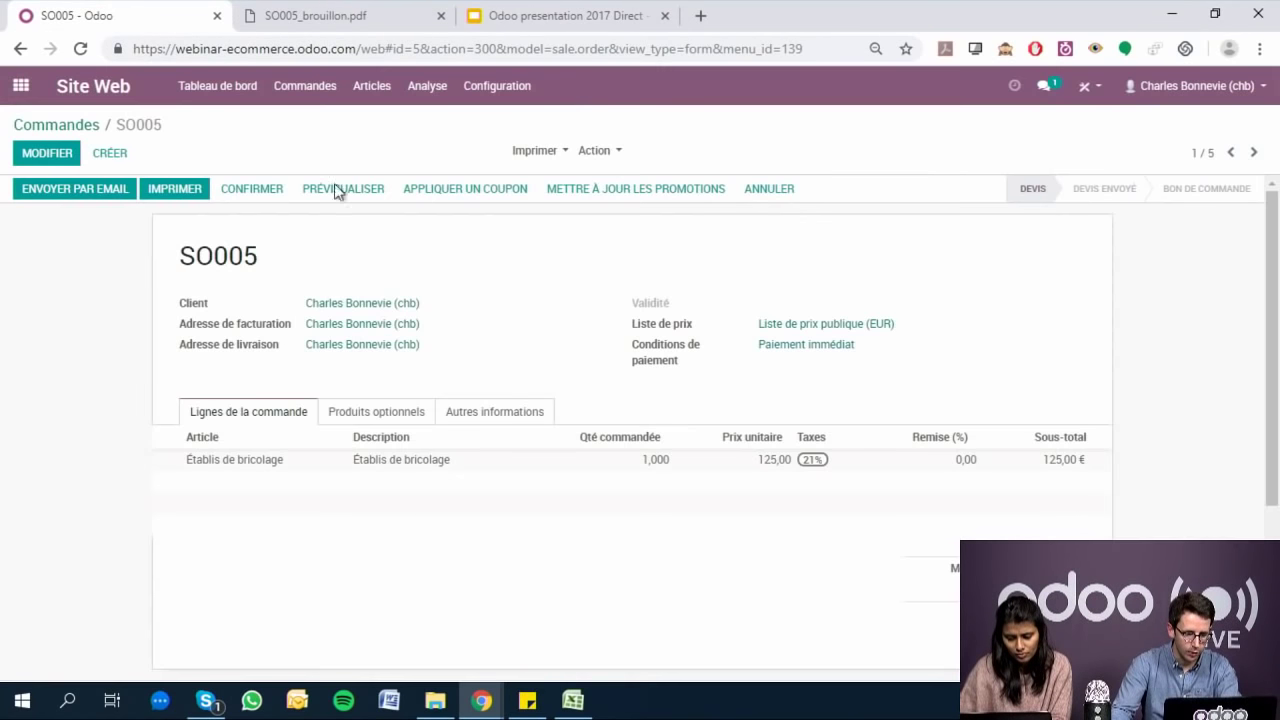
- Confirm SO005 as a sales order and invoice its invoiceable lines (Lignes facturables)
{"action": "left_click", "coordinate": [260, 192]}
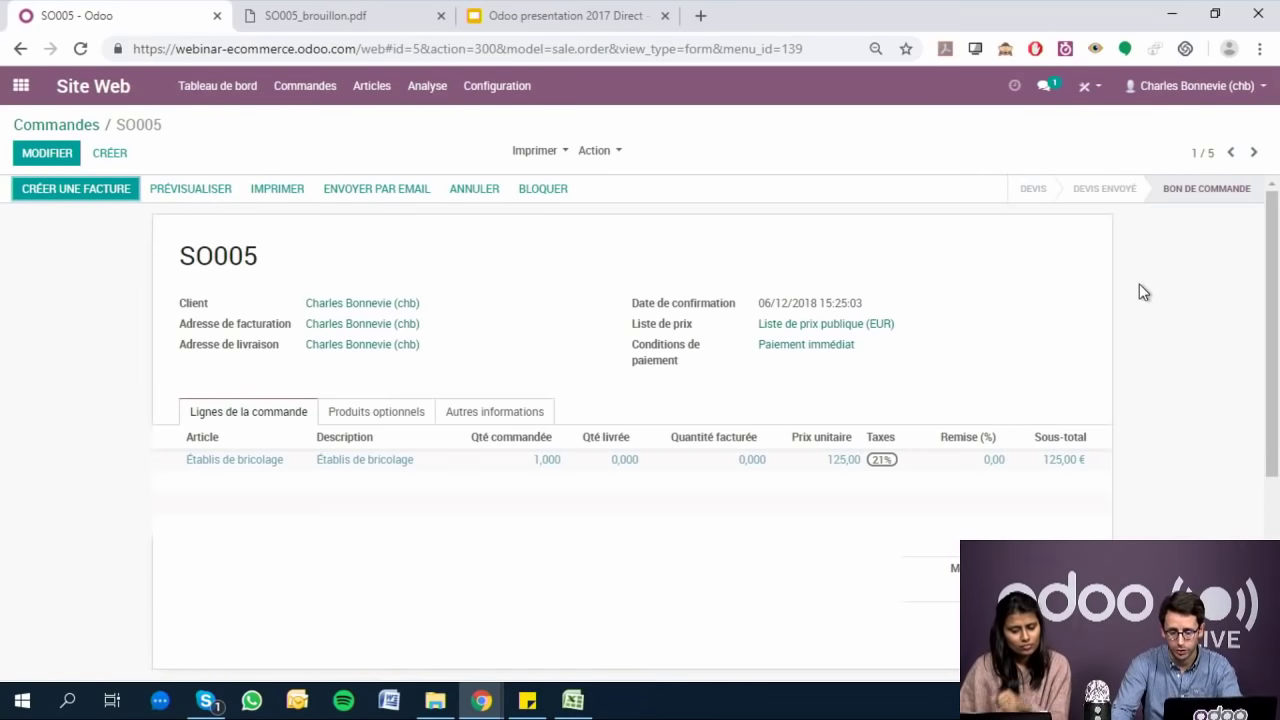
{"action": "left_click", "coordinate": [90, 195]}
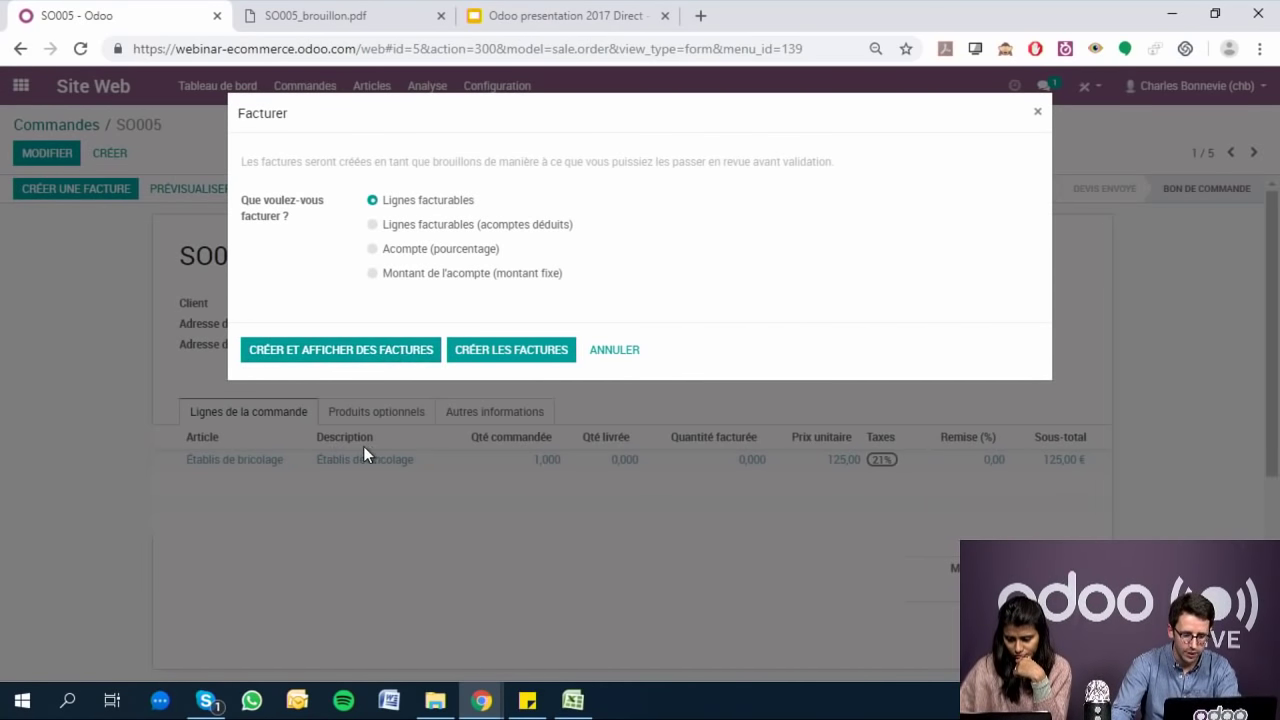
{"action": "left_click", "coordinate": [614, 350]}
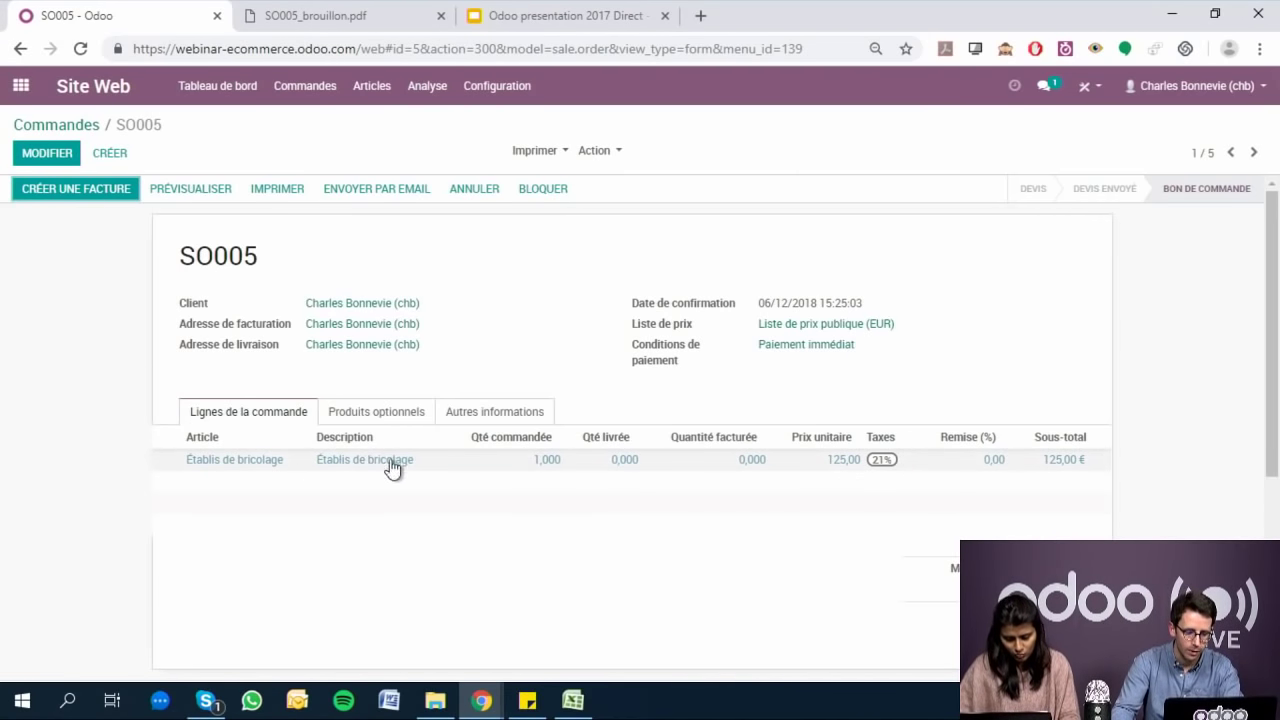
{"action": "left_click", "coordinate": [92, 189]}
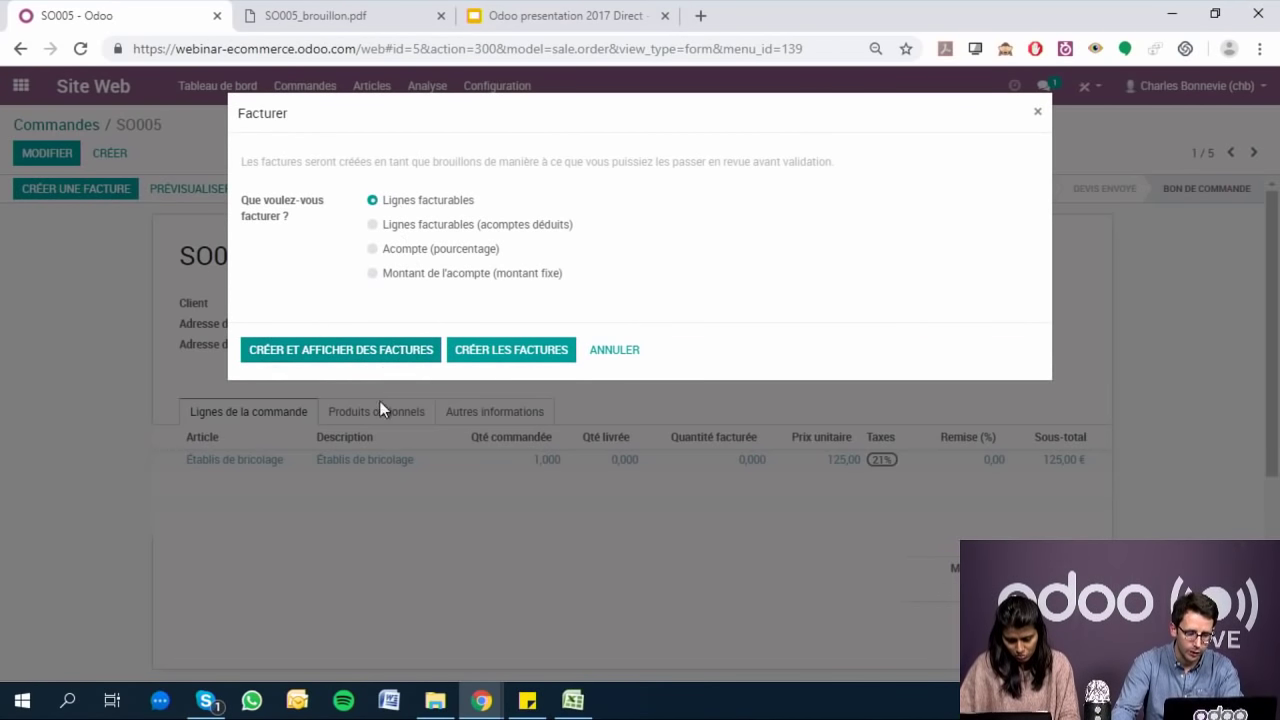
{"action": "left_click", "coordinate": [538, 348]}
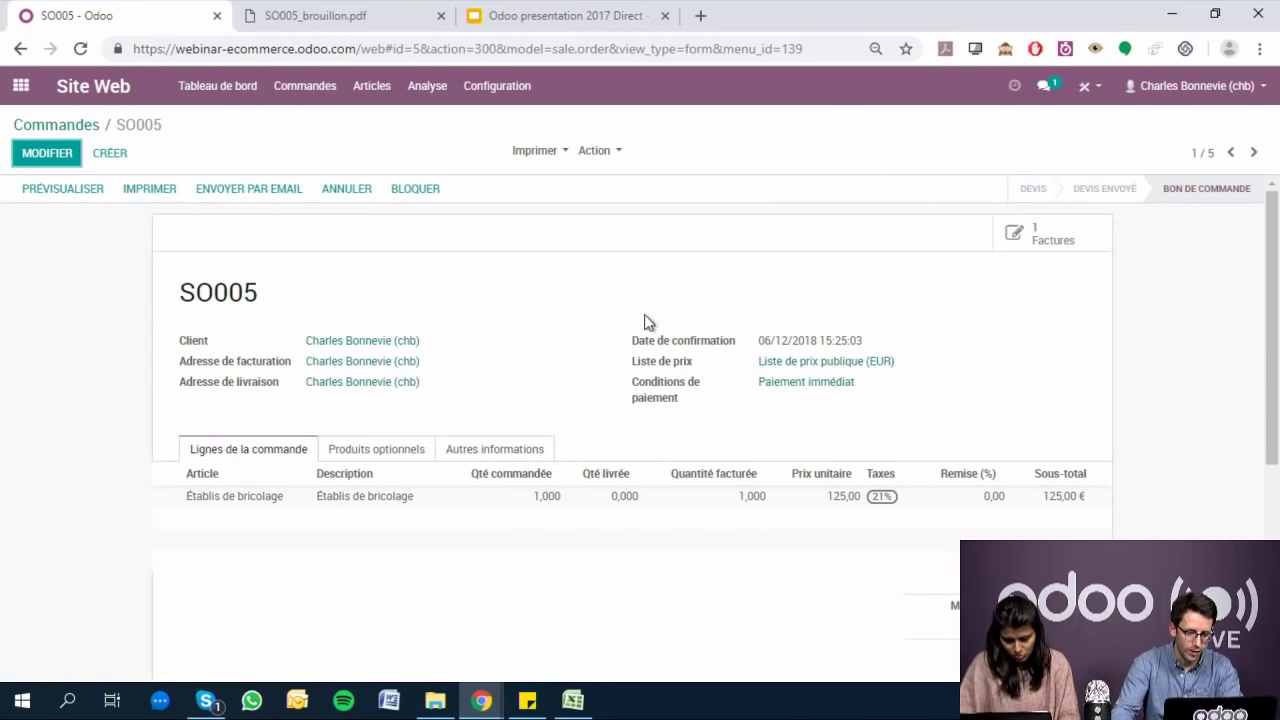
- In Facturation's customer invoices, open draft invoice FAC/2018/0001 for SO005
{"action": "left_click", "coordinate": [20, 86]}
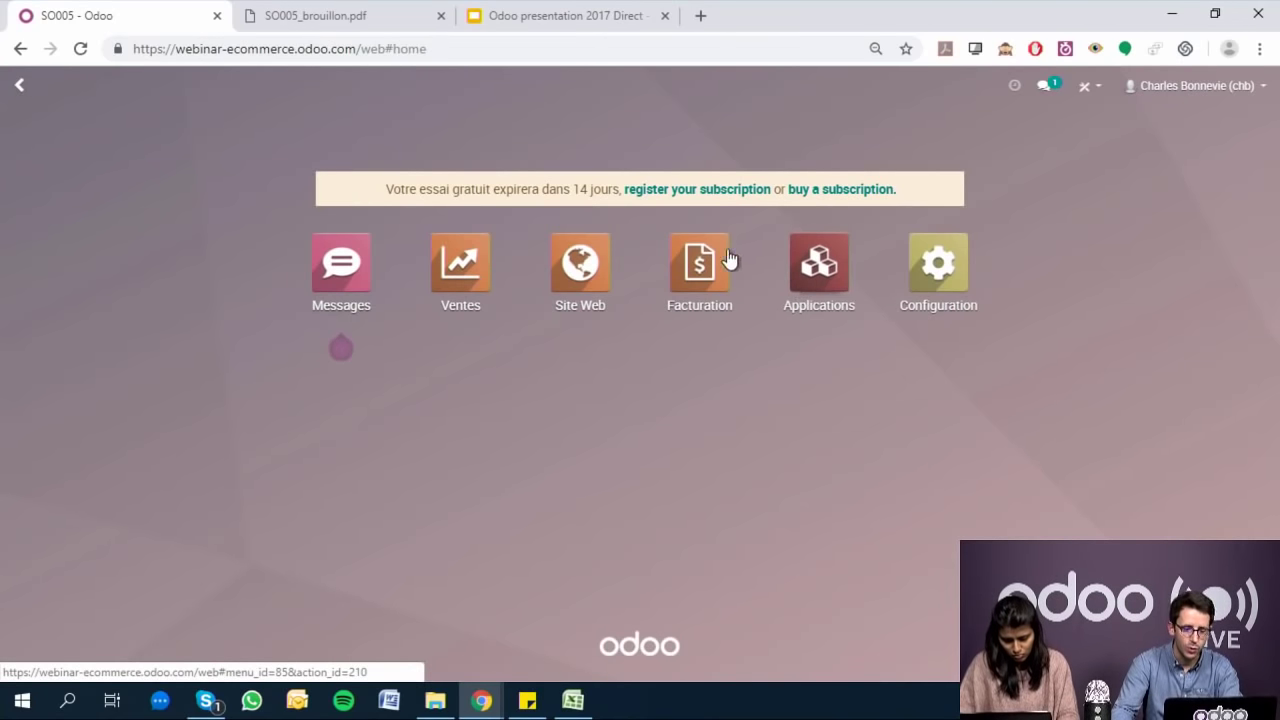
{"action": "left_click", "coordinate": [696, 290]}
{"action": "left_click", "coordinate": [217, 86]}
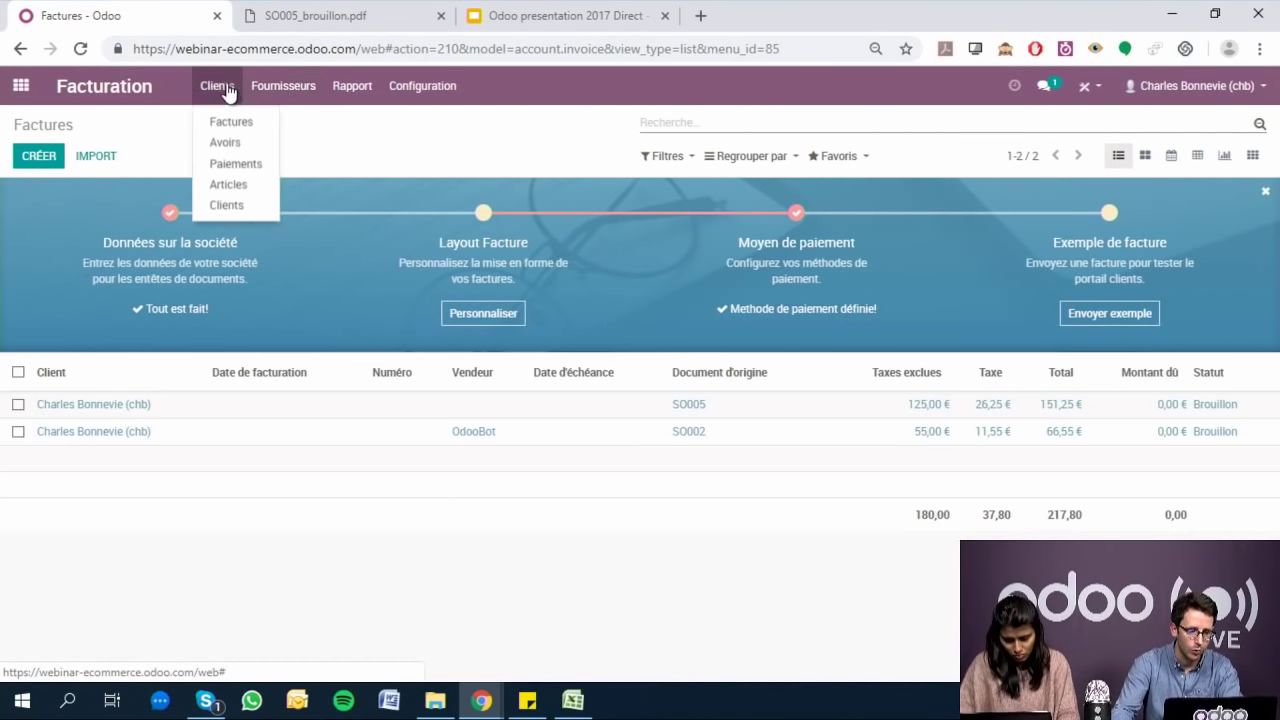
{"action": "left_click", "coordinate": [220, 120]}
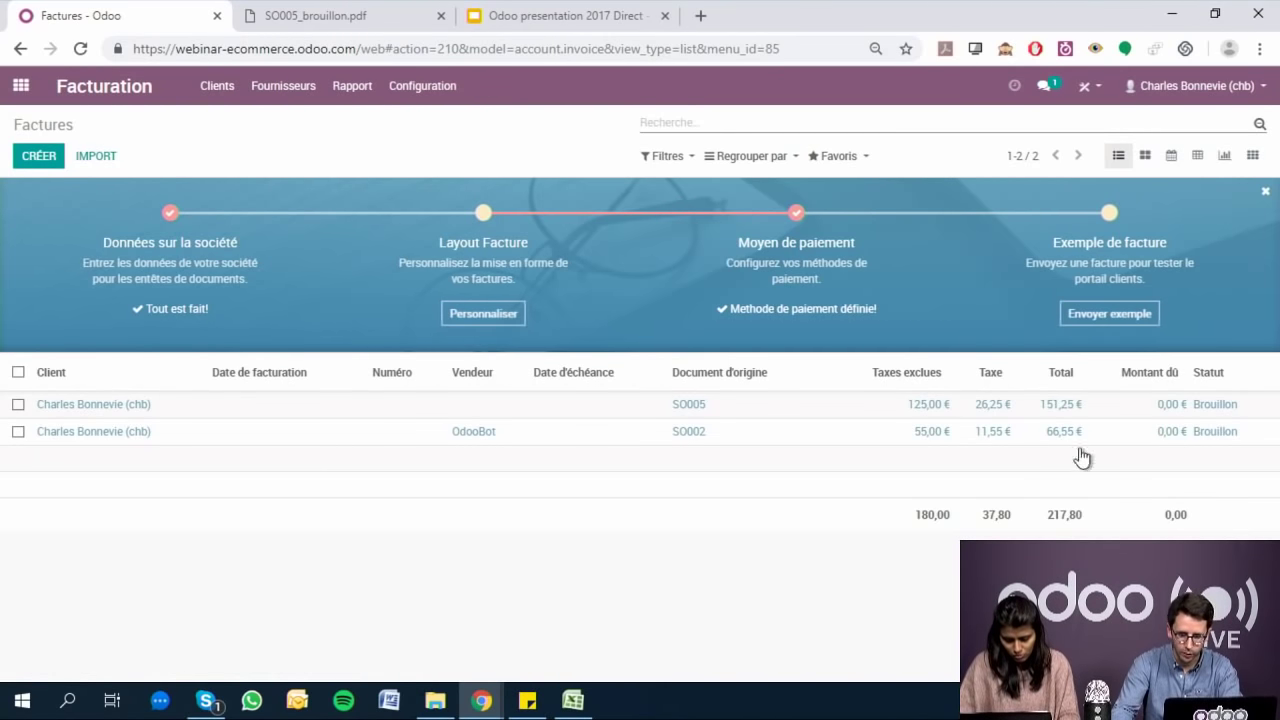
{"action": "left_click", "coordinate": [924, 411]}
{"action": "scroll", "coordinate": [850, 575], "scroll_direction": "down", "scroll_amount": 1}
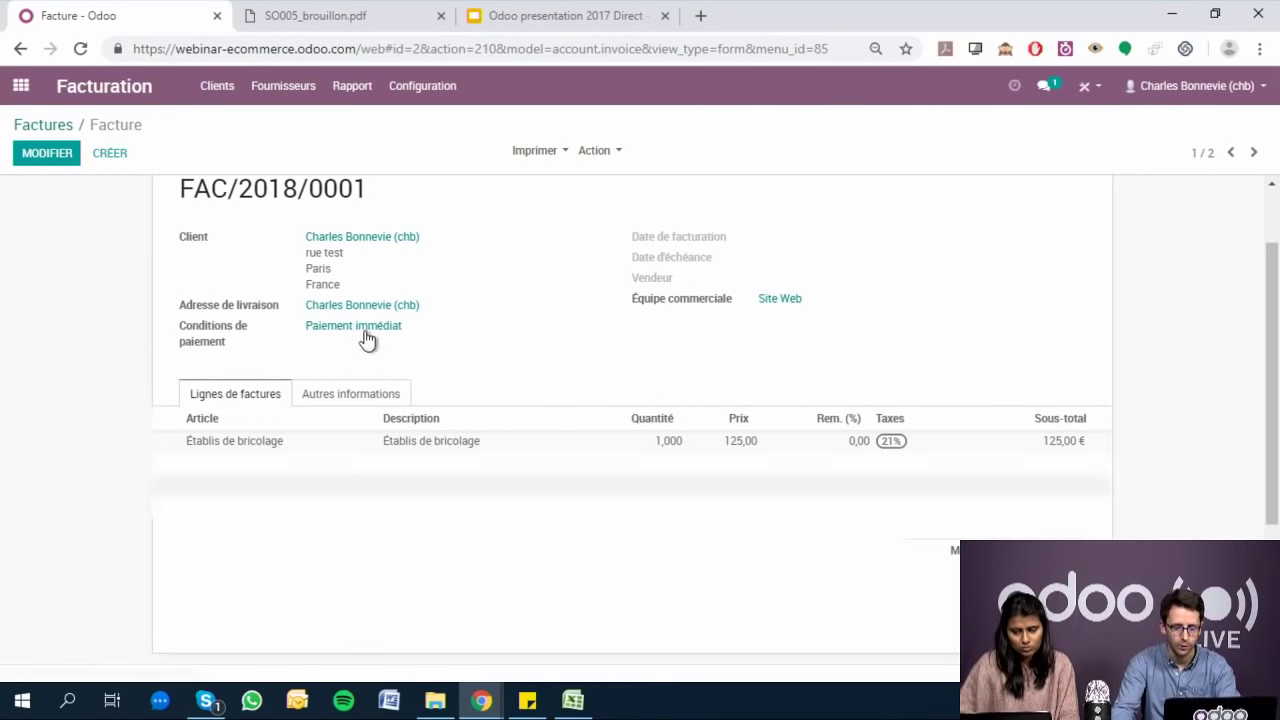
{"action": "scroll", "coordinate": [405, 449], "scroll_direction": "up", "scroll_amount": 3}
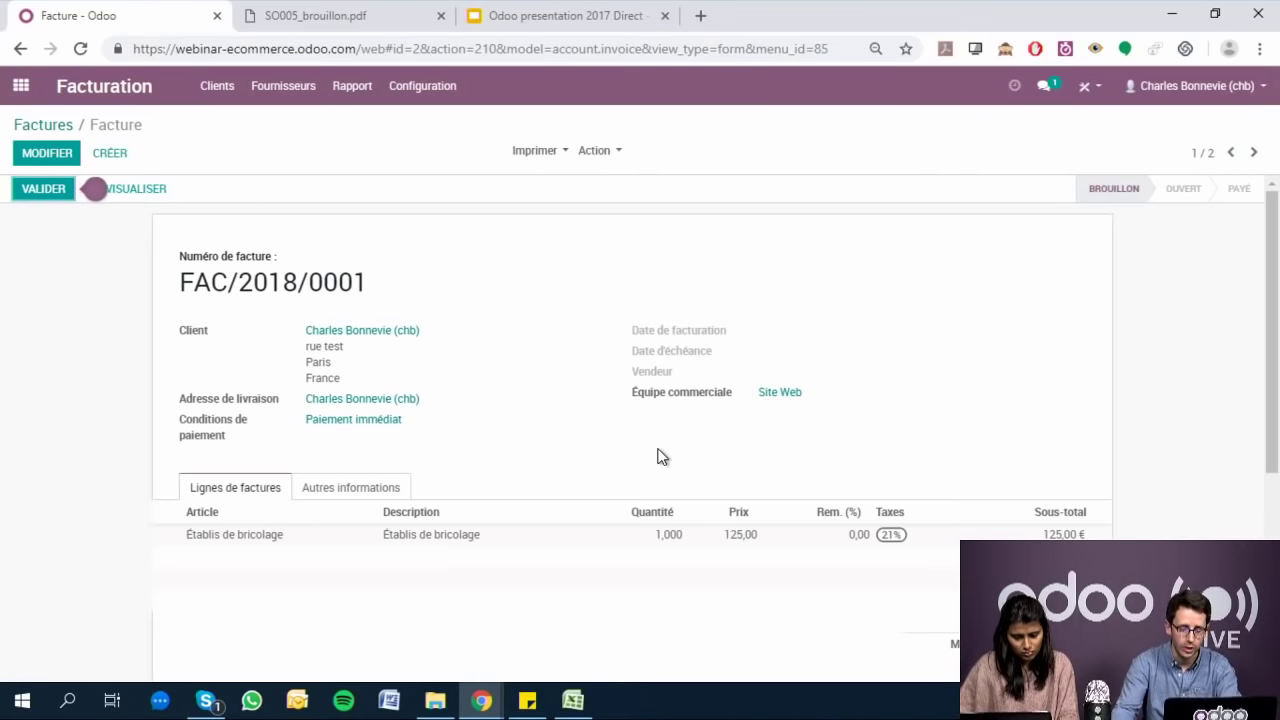
- Validate invoice FAC/2018/0001, then go back through the invoices list to the apps home
{"action": "left_click", "coordinate": [46, 191]}
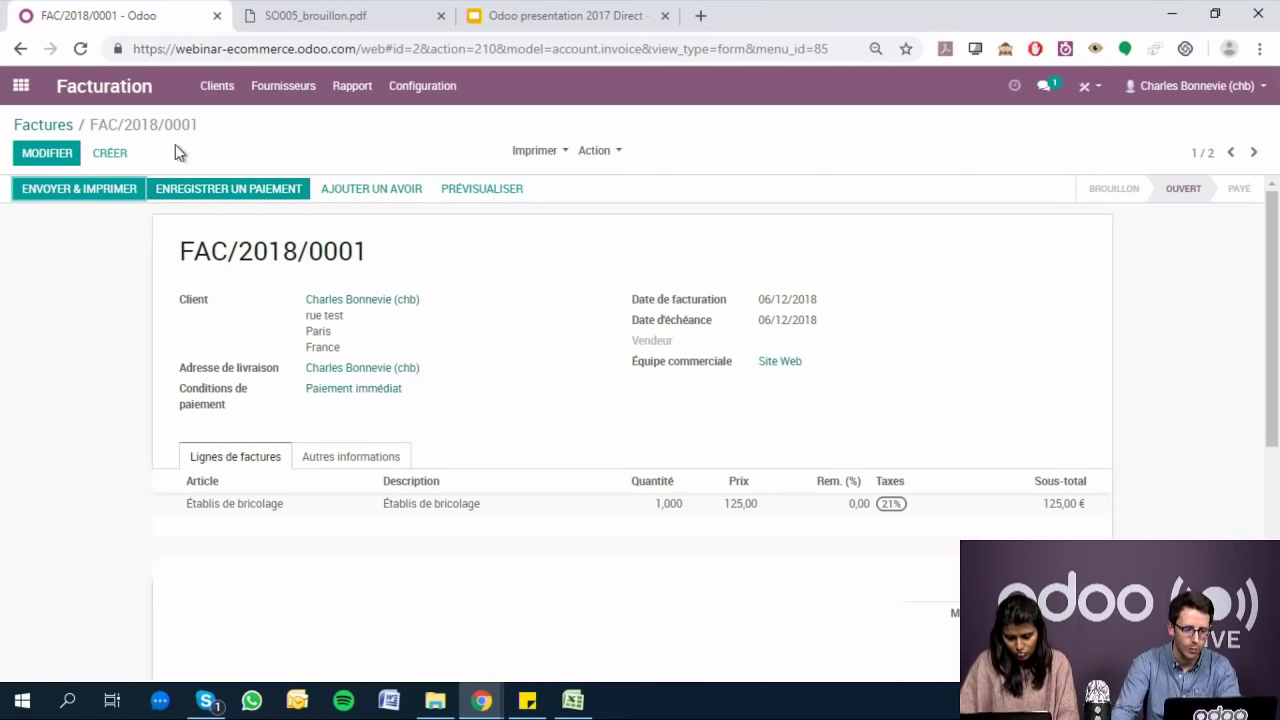
{"action": "left_click", "coordinate": [50, 127]}
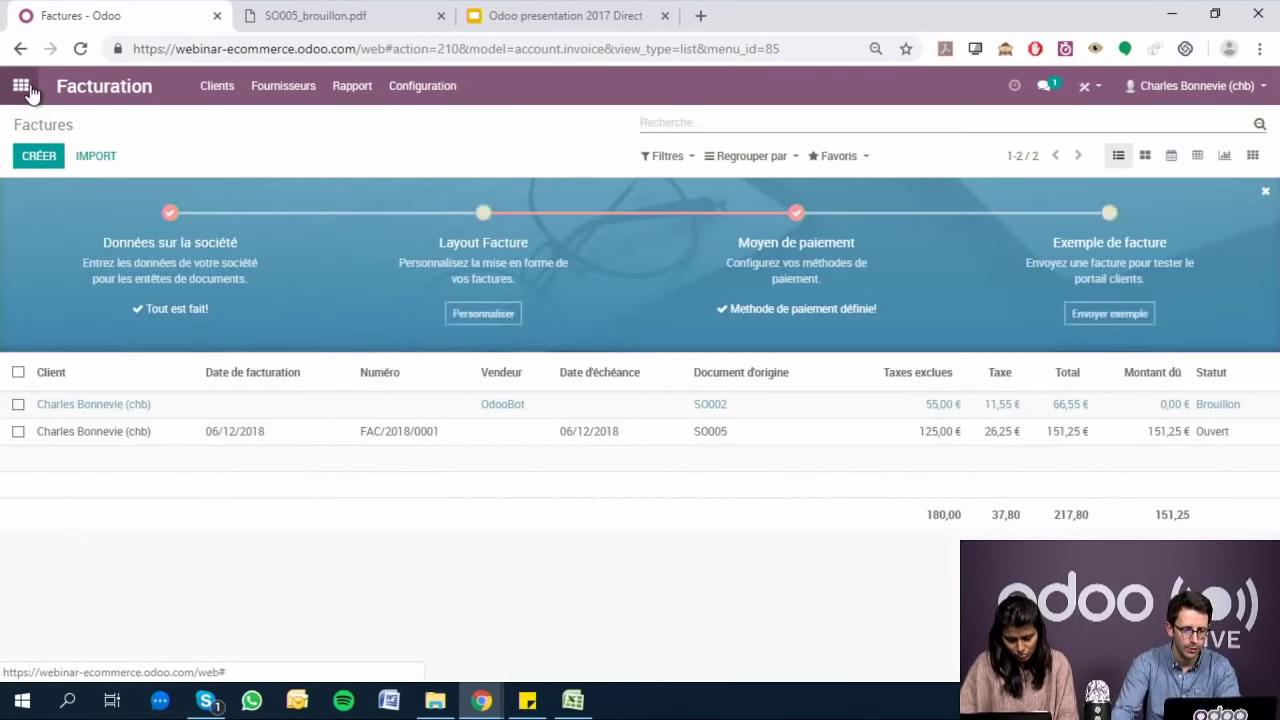
{"action": "left_click", "coordinate": [21, 87]}
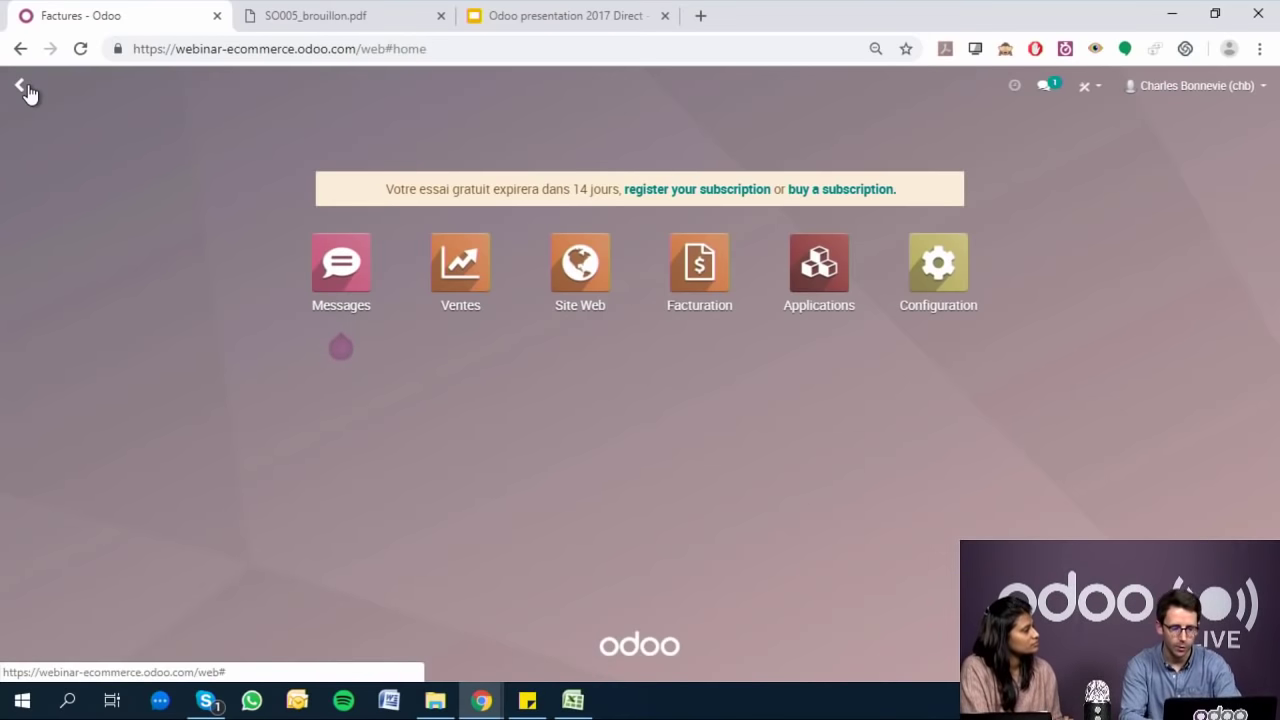
- Open the Echelle en corde product in Site Web and list its 3 variants
{"action": "left_click", "coordinate": [586, 261]}
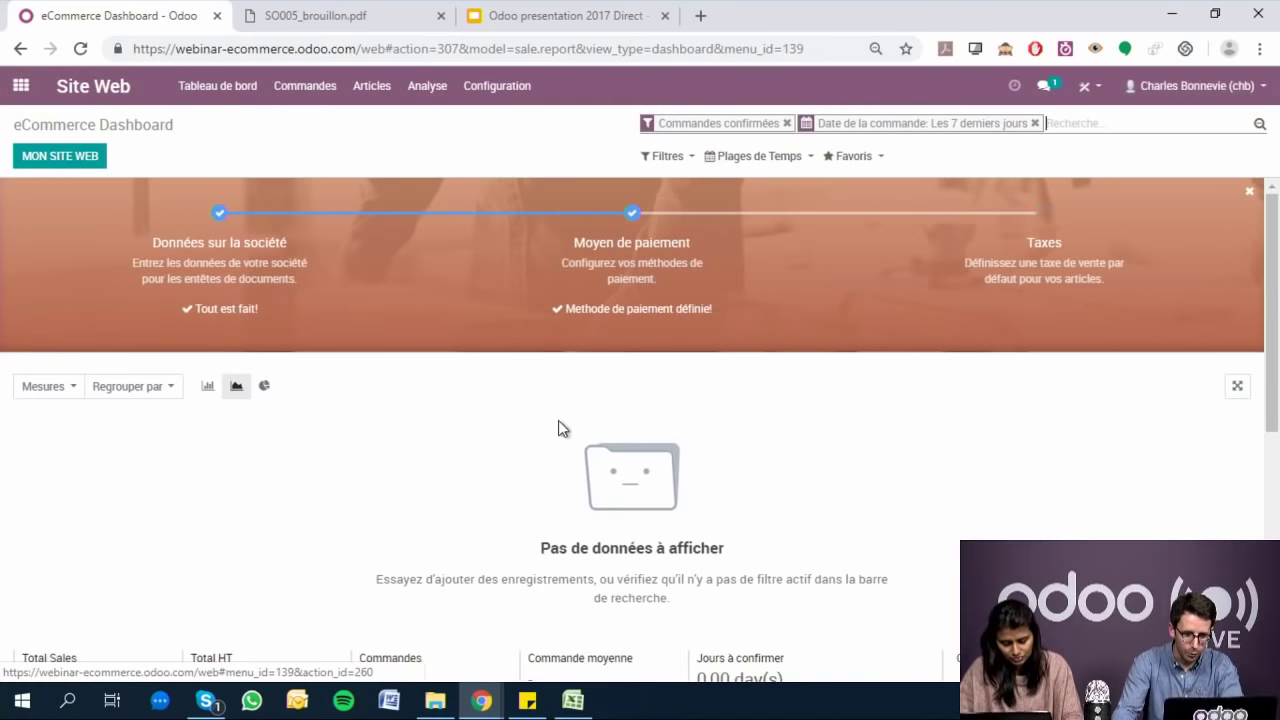
{"action": "left_click", "coordinate": [378, 82]}
{"action": "left_click", "coordinate": [394, 124]}
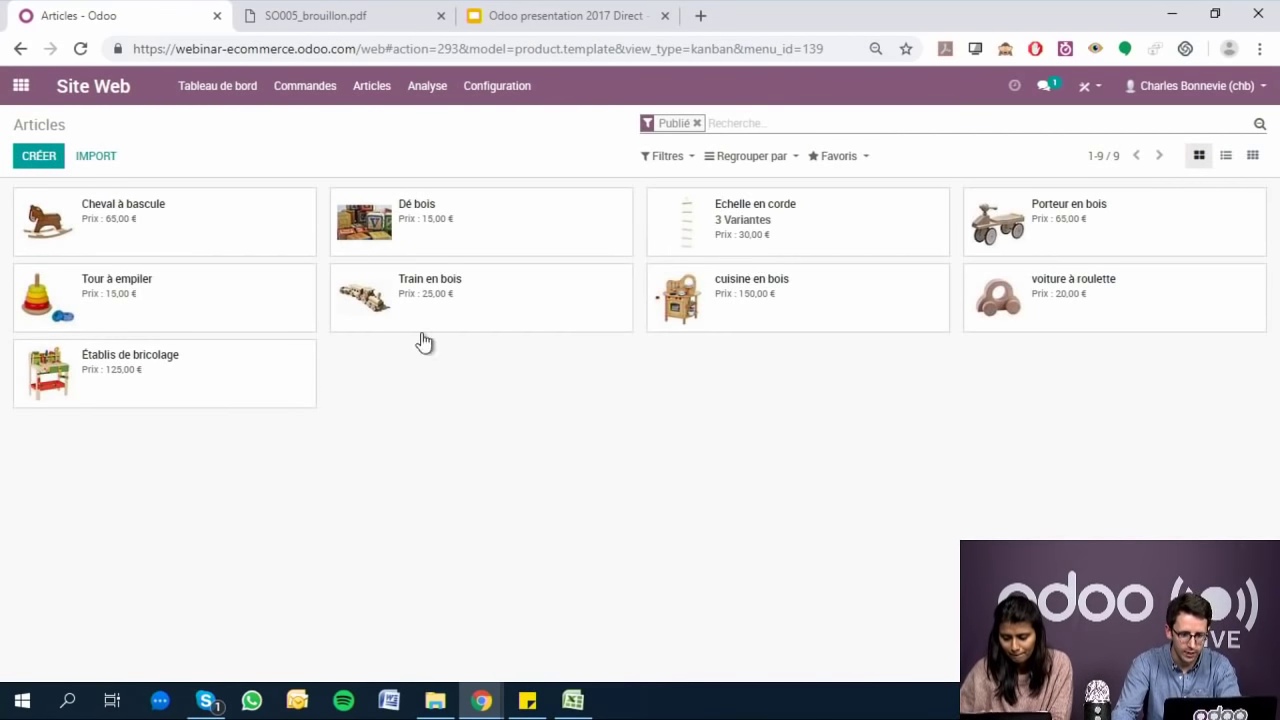
{"action": "left_click", "coordinate": [795, 228]}
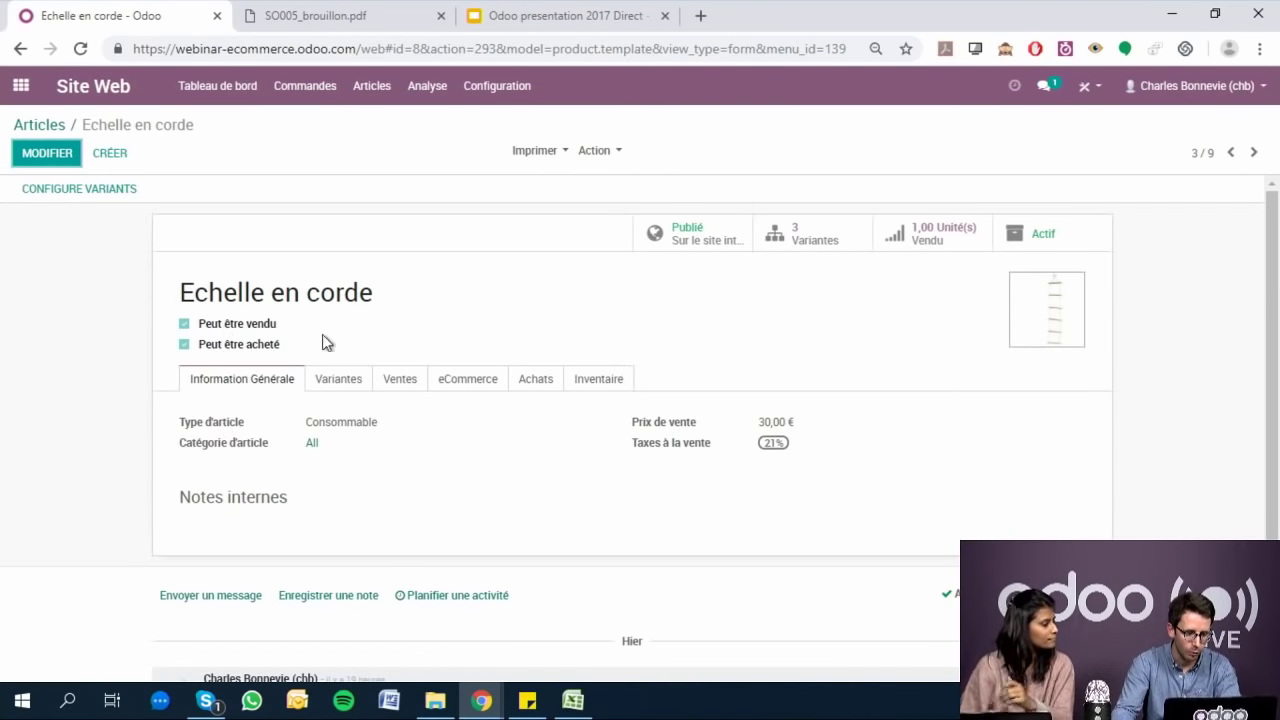
{"action": "left_click", "coordinate": [824, 247]}
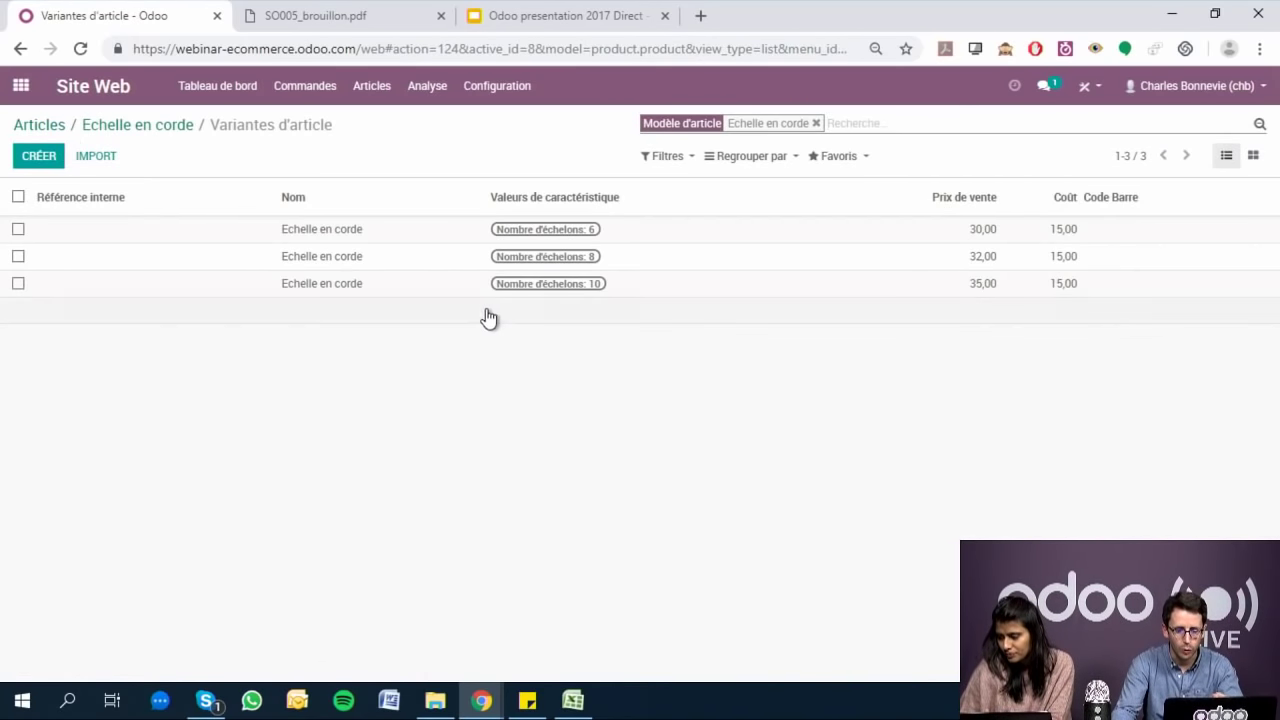
- Review the 6-rung and 8-rung variants, then return to the product form
{"action": "left_click", "coordinate": [346, 230]}
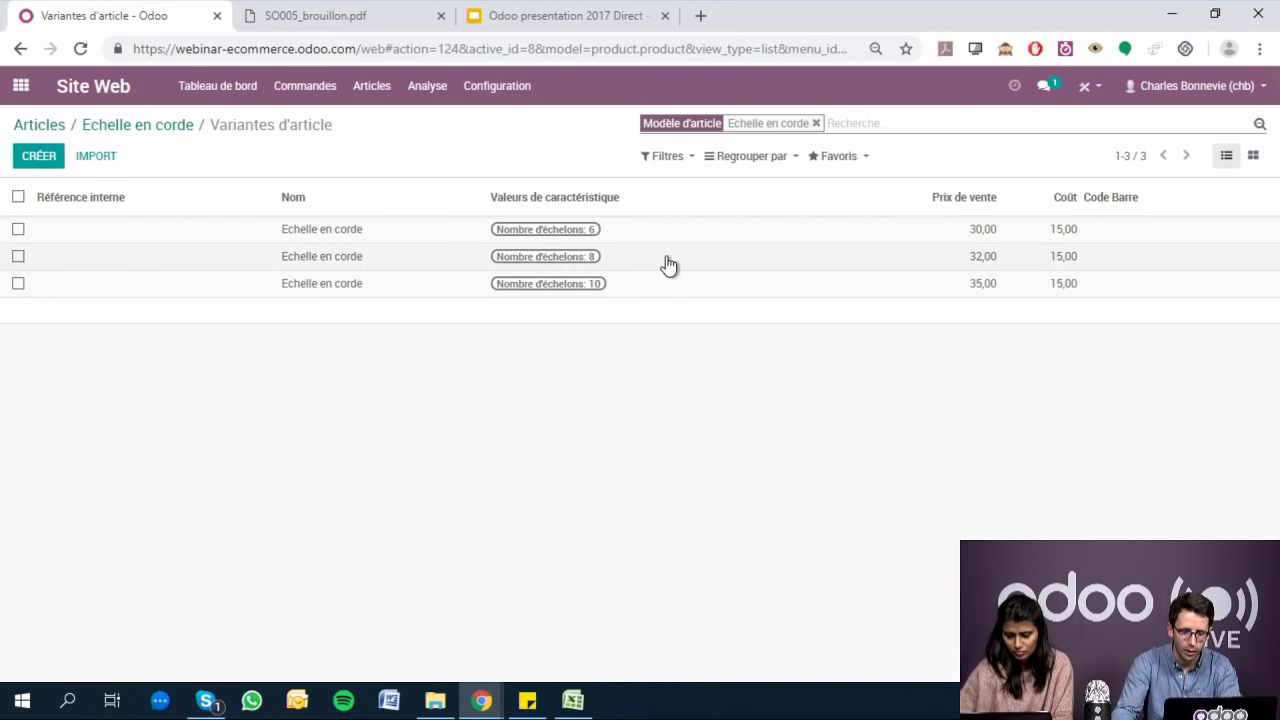
{"action": "left_click", "coordinate": [668, 264]}
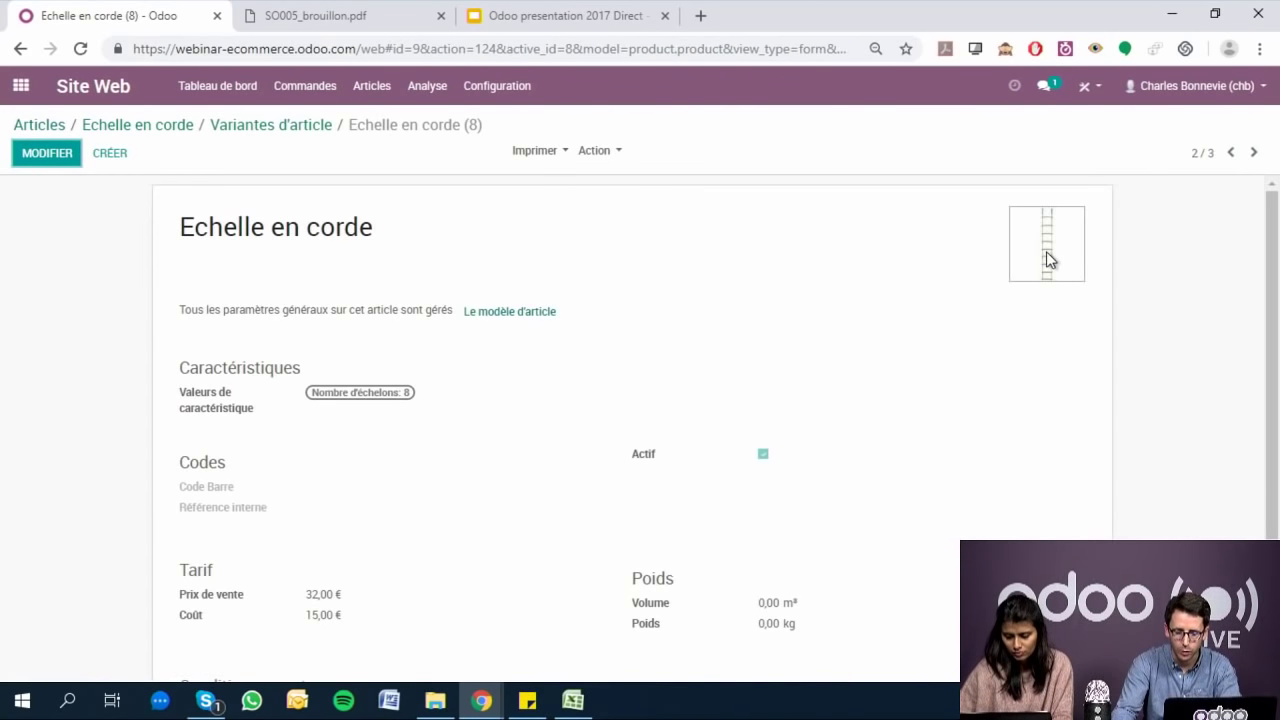
{"action": "mouse_move", "coordinate": [1074, 270]}
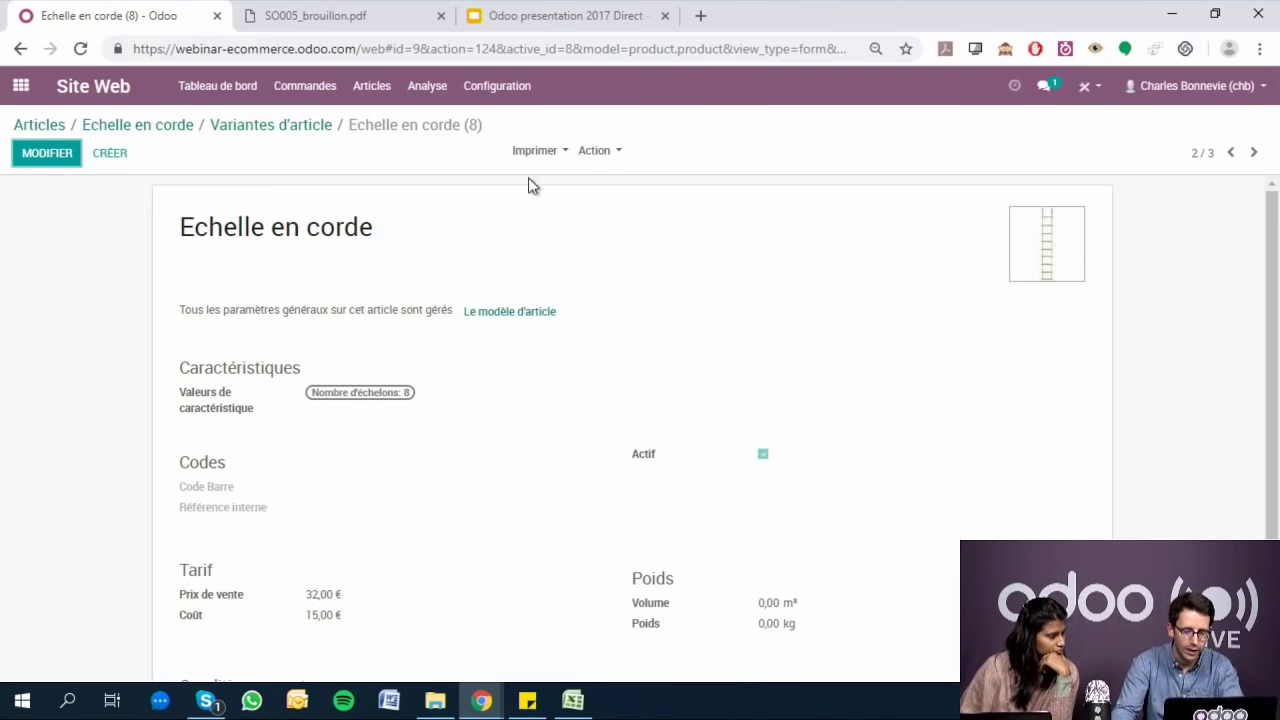
{"action": "left_click", "coordinate": [300, 126]}
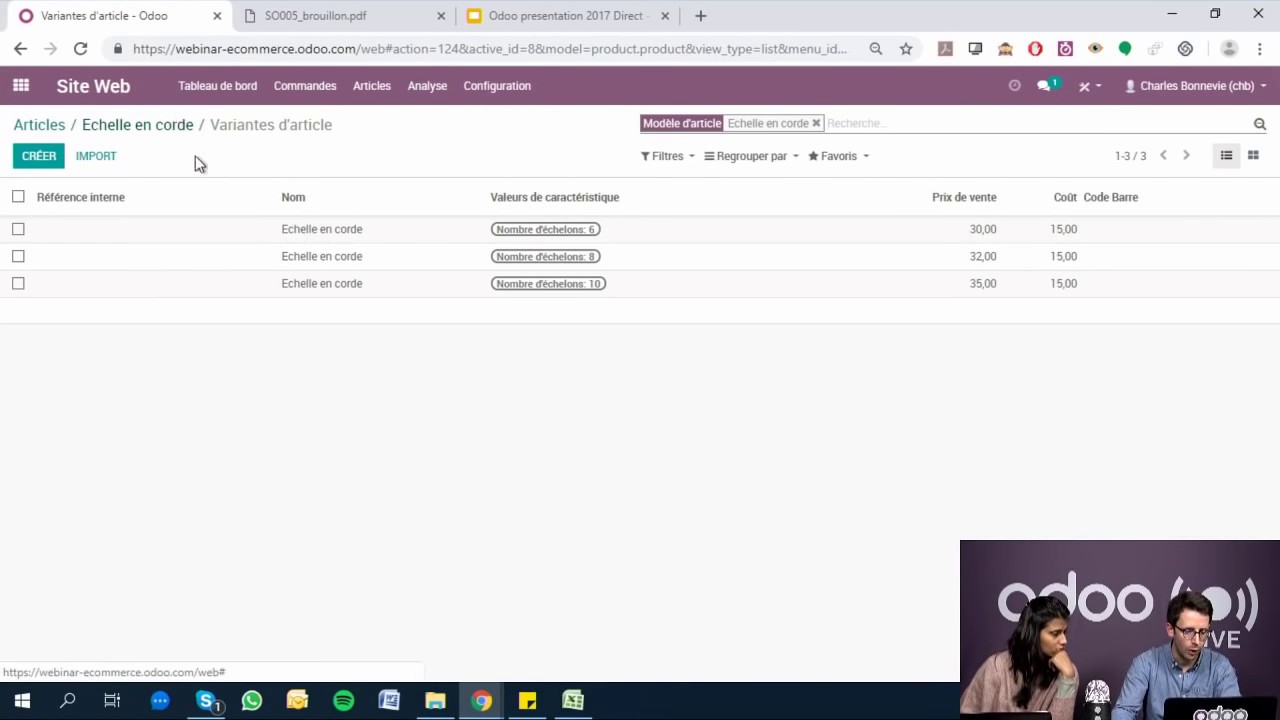
{"action": "left_click", "coordinate": [160, 124]}
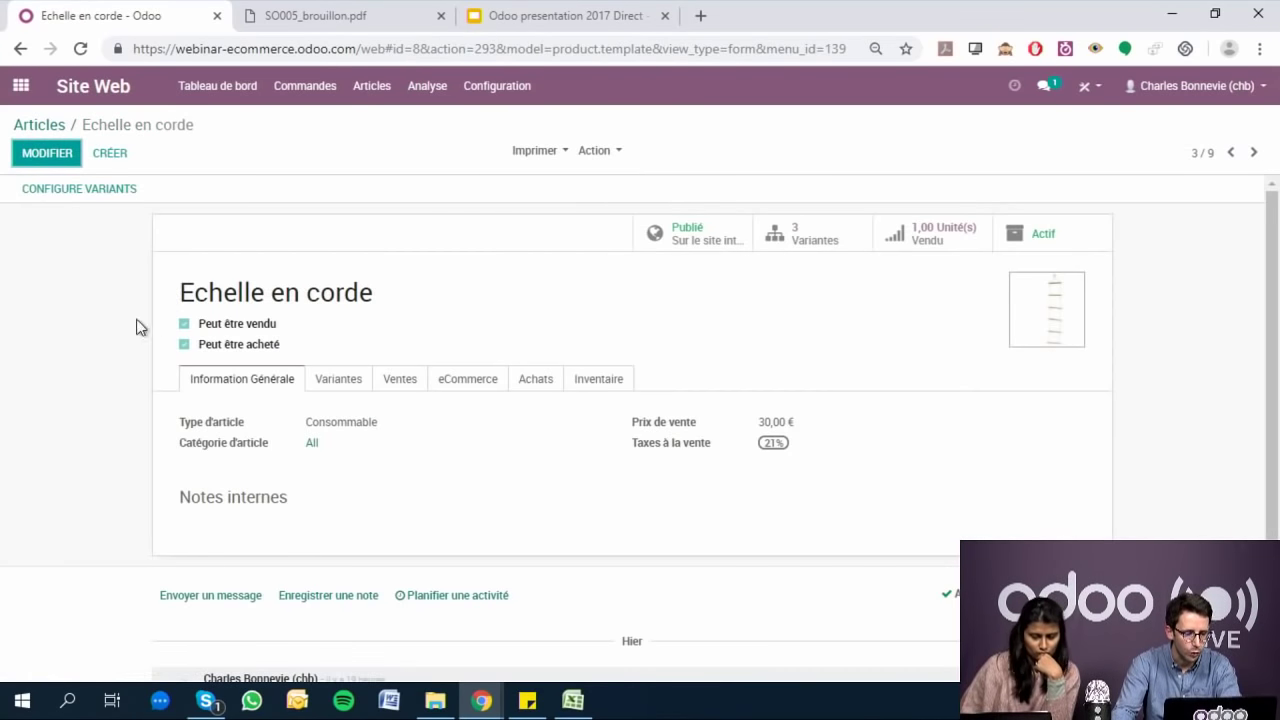
- Check the Nombre d'échelons 8 value's price supplement, then return to the apps home
{"action": "left_click", "coordinate": [89, 196]}
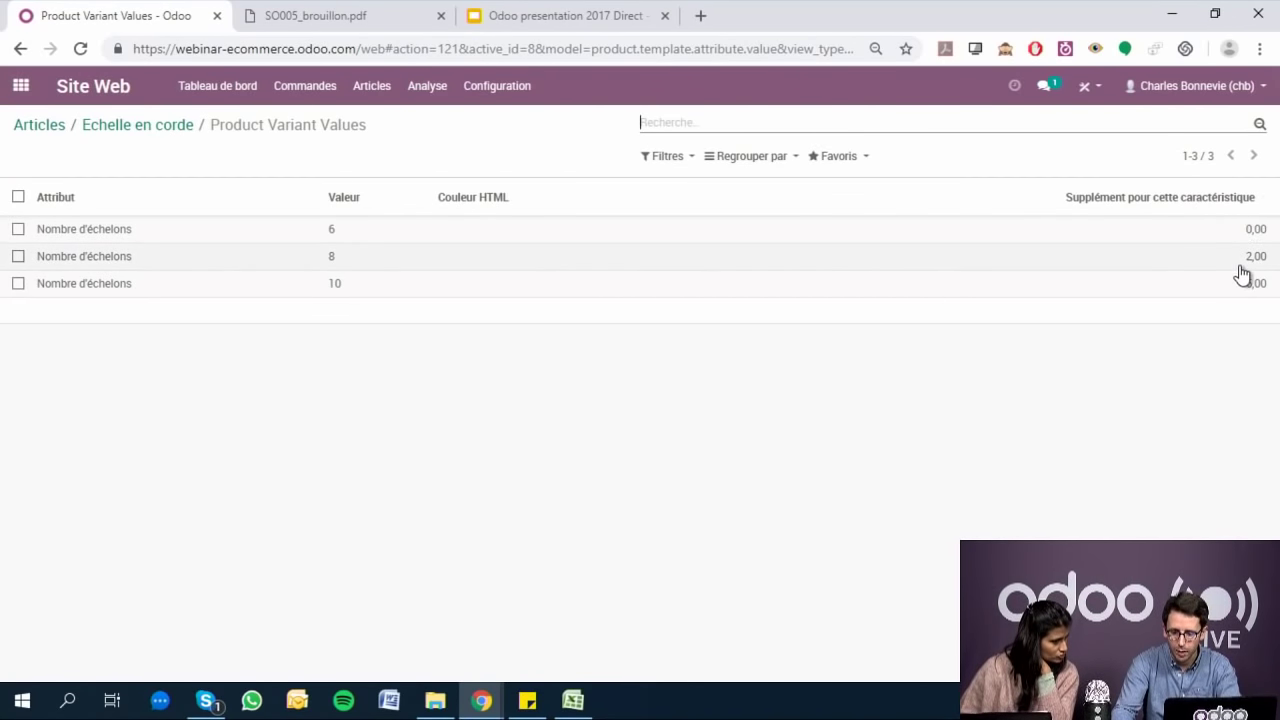
{"action": "left_click", "coordinate": [190, 257]}
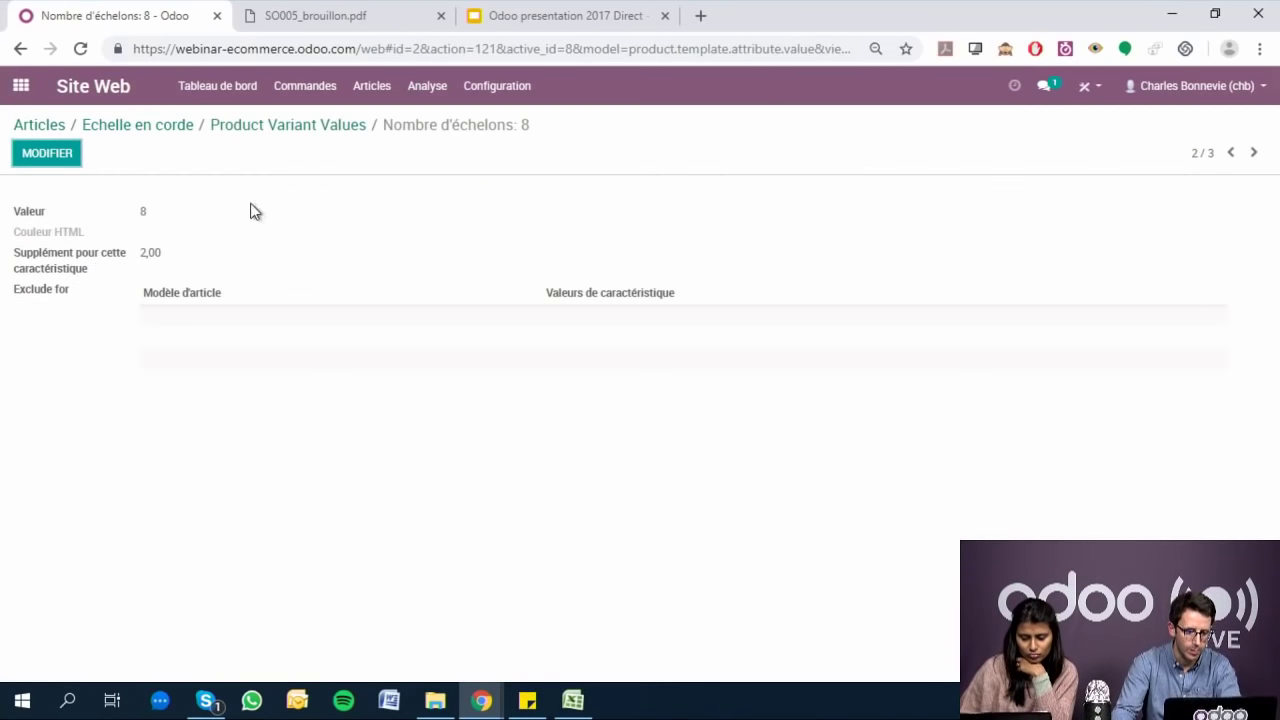
{"action": "left_click", "coordinate": [38, 125]}
{"action": "left_click", "coordinate": [21, 86]}
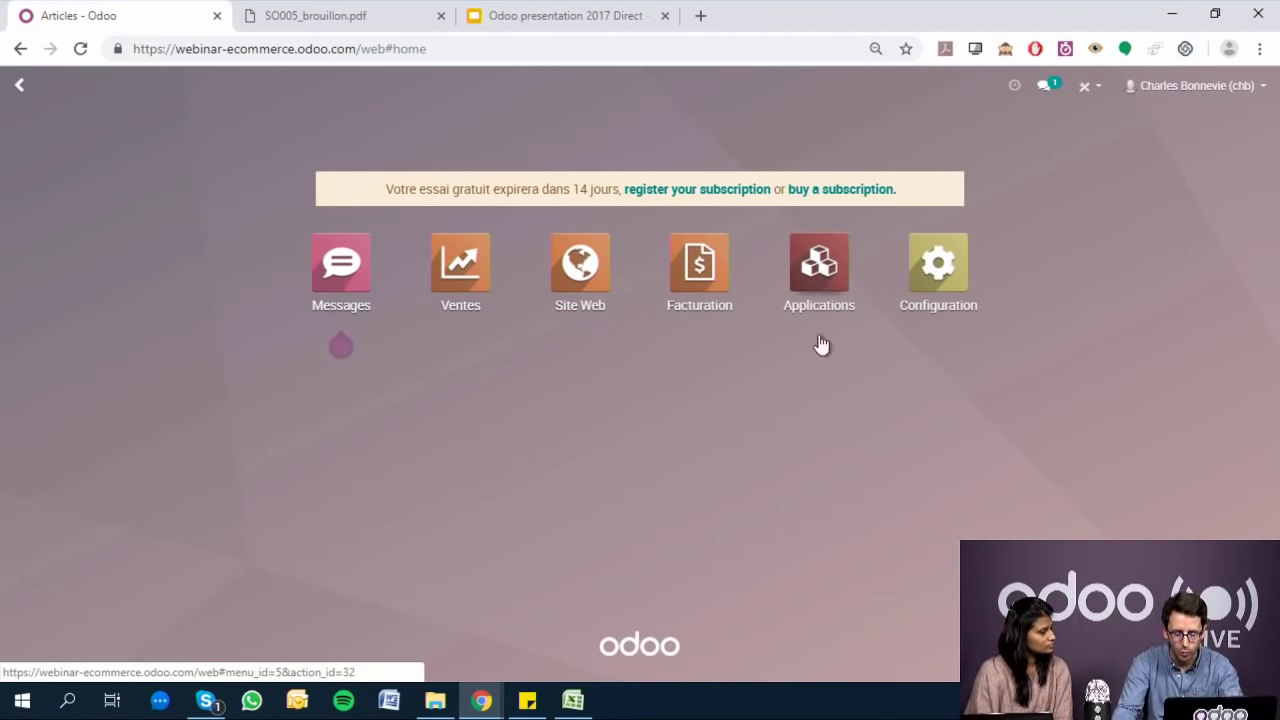
- Install the Contacts app from the Applications list
{"action": "left_click", "coordinate": [822, 261]}
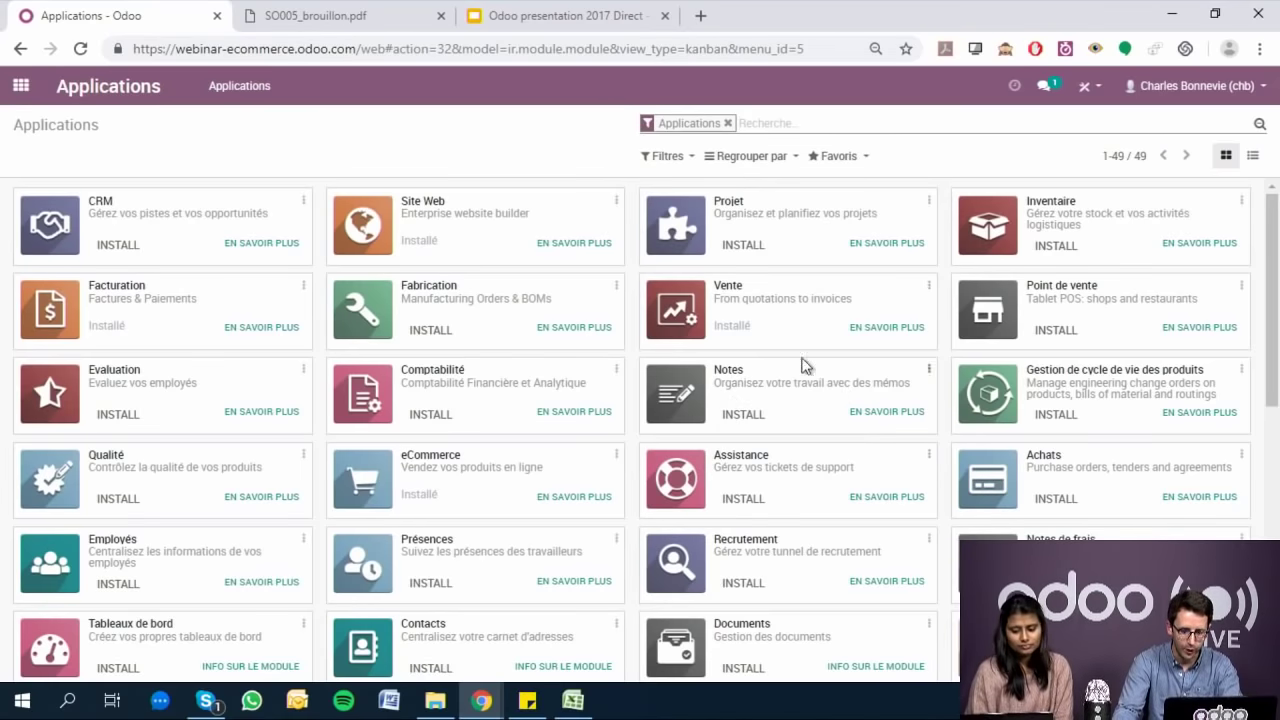
{"action": "scroll", "coordinate": [660, 488], "scroll_direction": "down", "scroll_amount": 2}
{"action": "scroll", "coordinate": [657, 480], "scroll_direction": "down", "scroll_amount": 3}
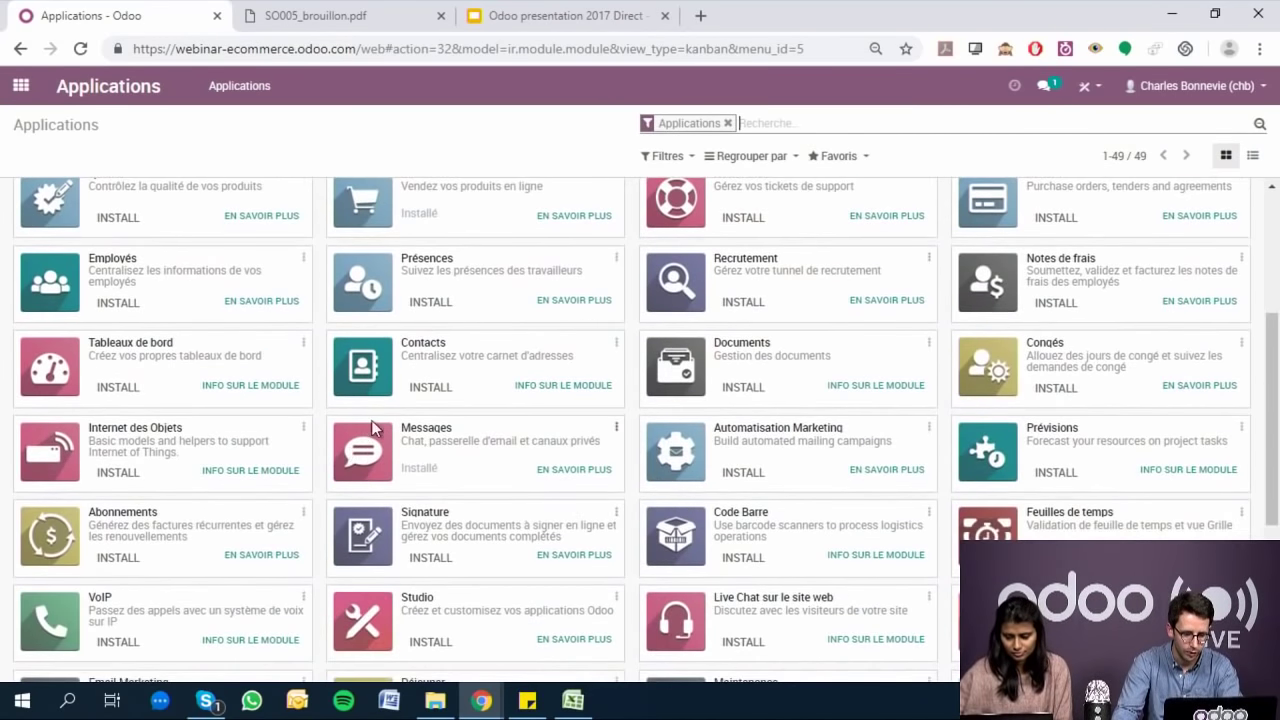
{"action": "left_click", "coordinate": [424, 390]}
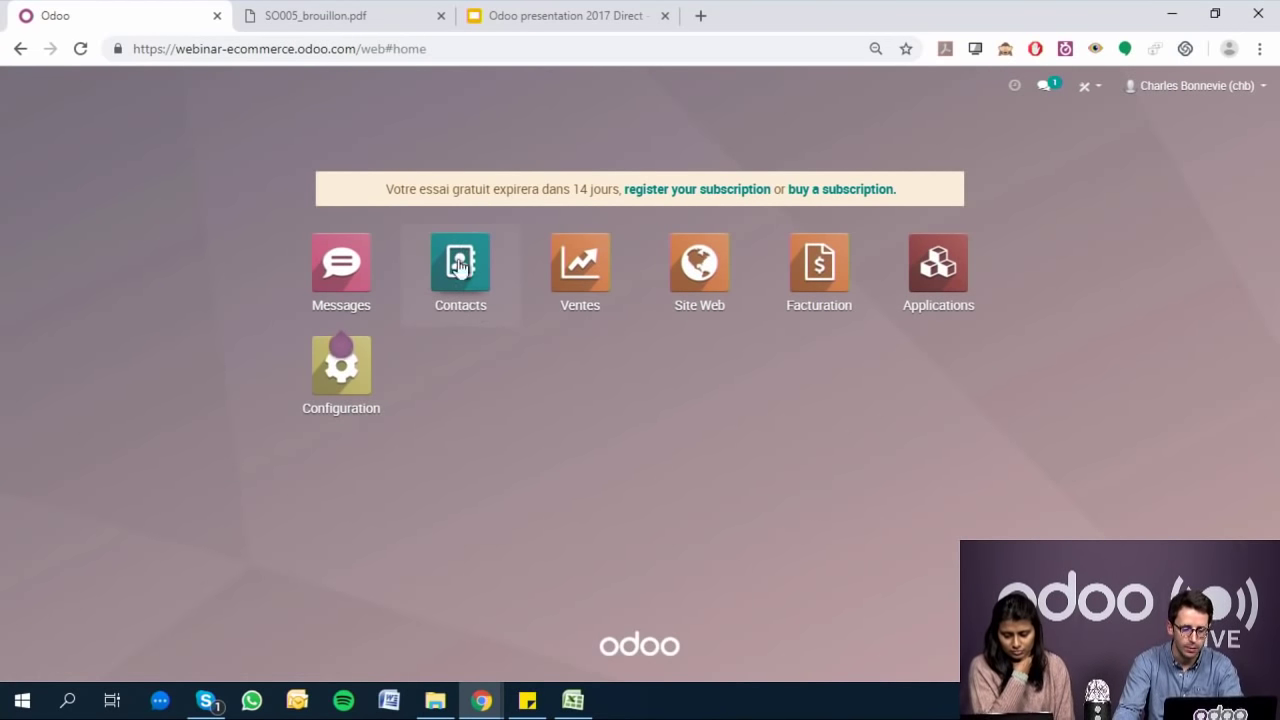
- Open the Contacts import page, ready for a CSV or Excel file, and start a new browser tab
{"action": "left_click", "coordinate": [461, 300]}
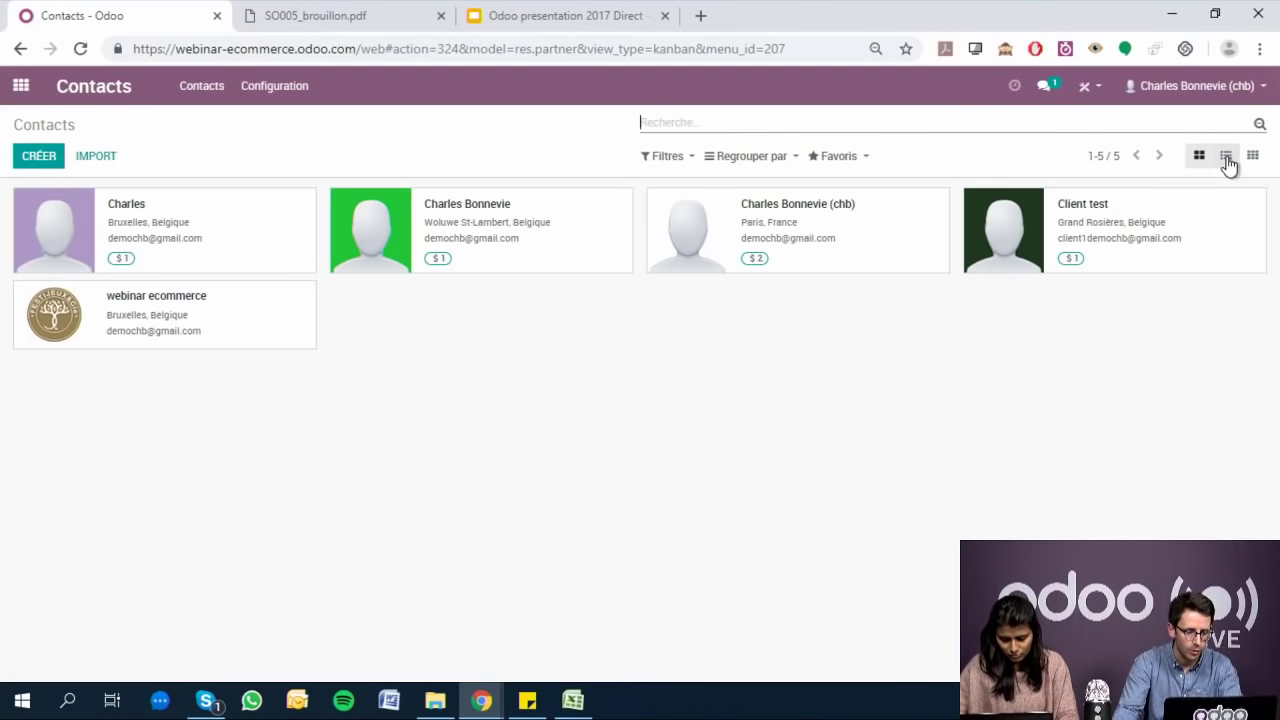
{"action": "left_click", "coordinate": [97, 160]}
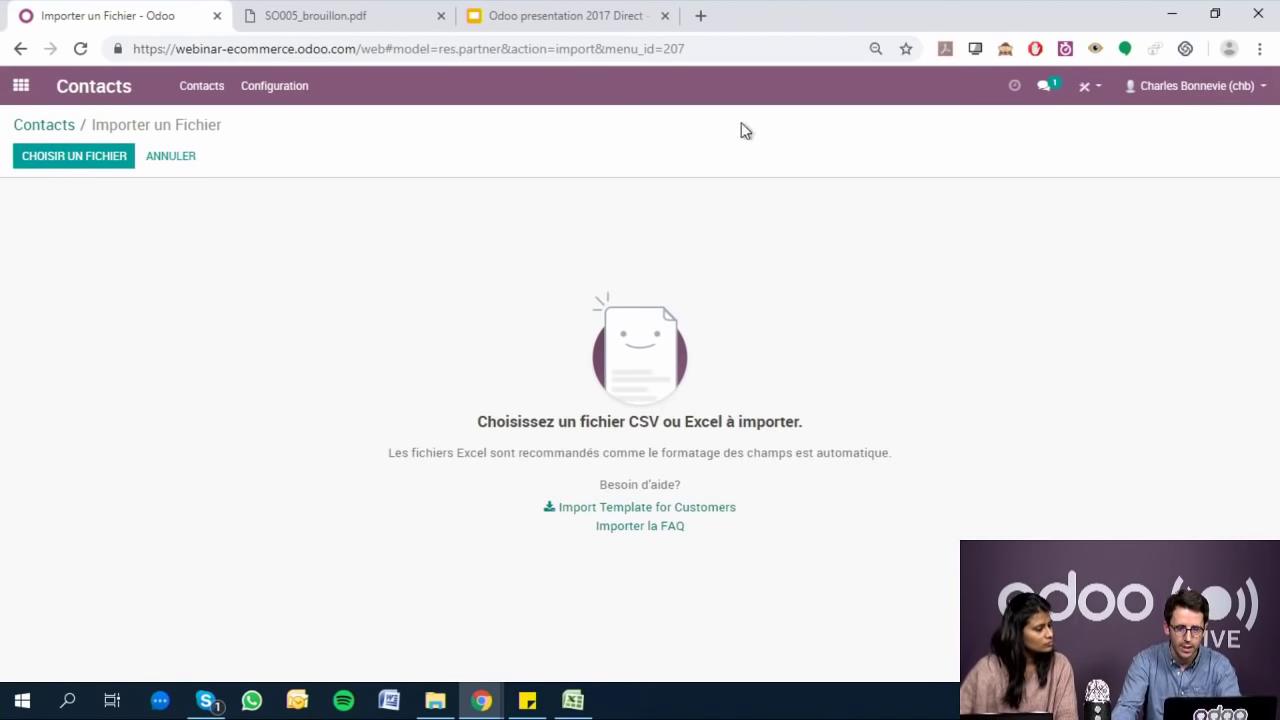
{"action": "left_click", "coordinate": [702, 16]}
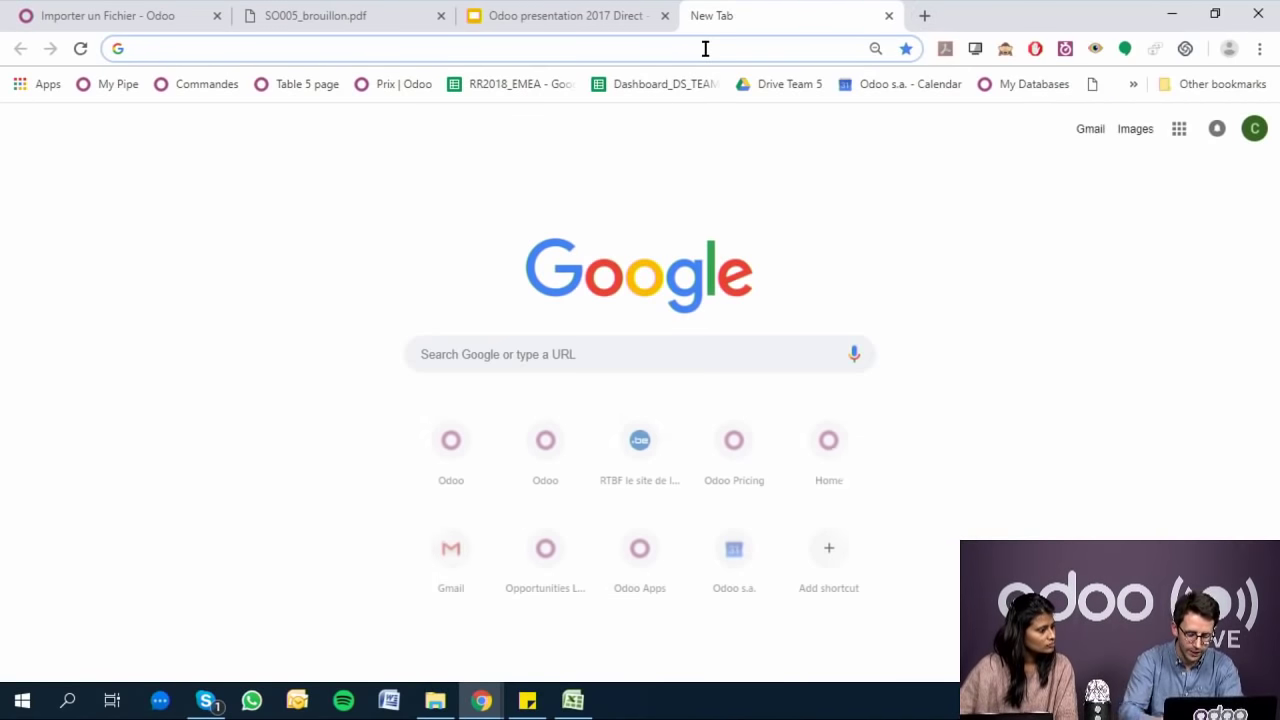
- Search 'odoo imports', read the 'How to adapt an import template' guide, then return to Odoo's apps home
{"action": "type", "text": "odoo "}
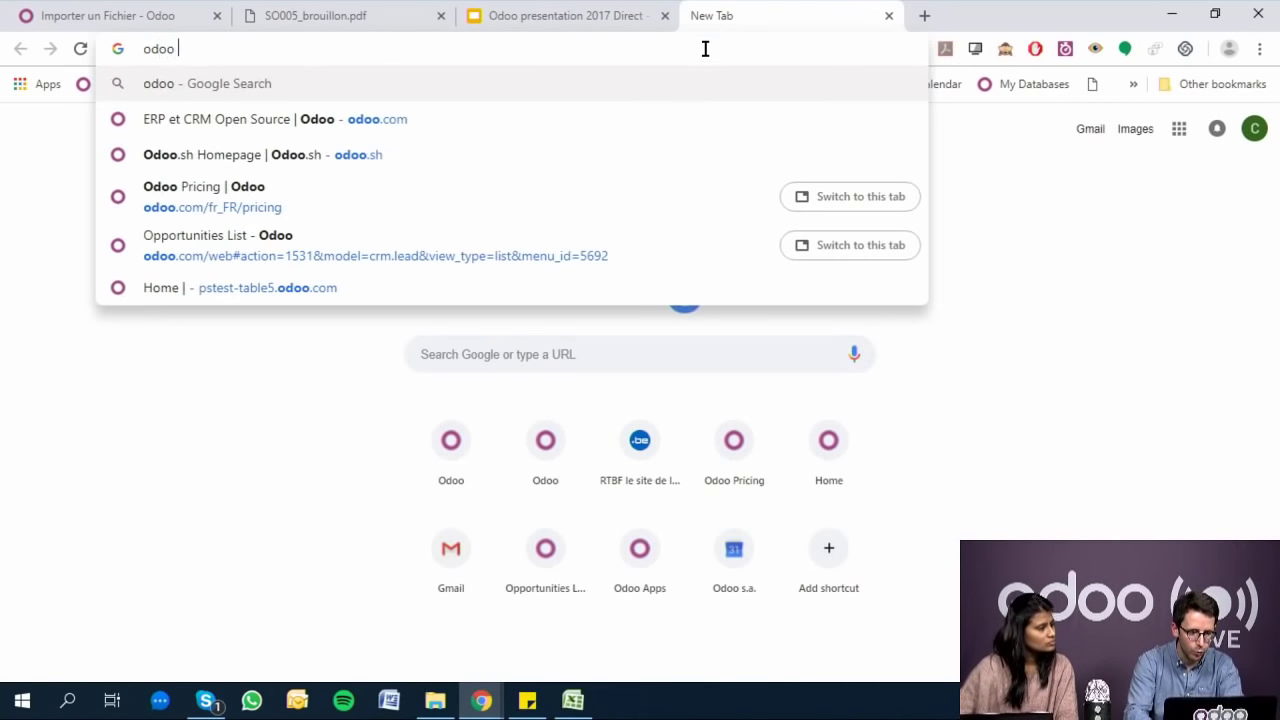
{"action": "type", "text": "imports"}
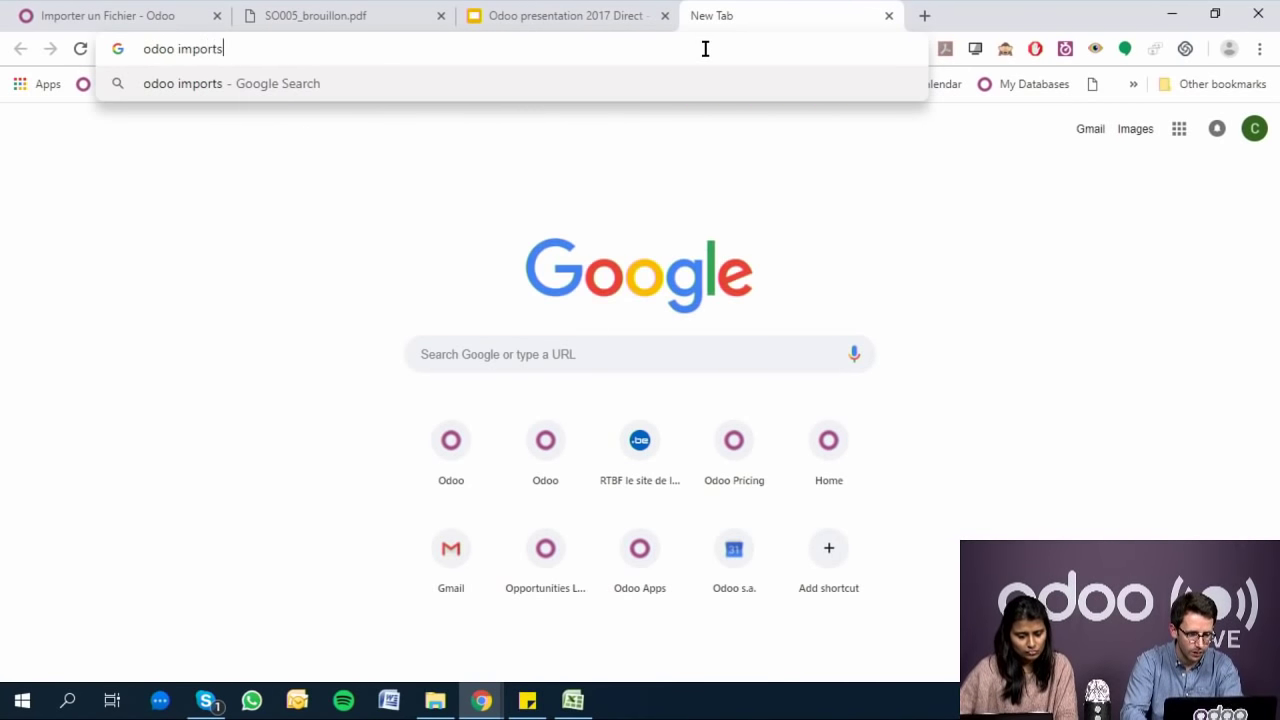
{"action": "key", "text": "Return"}
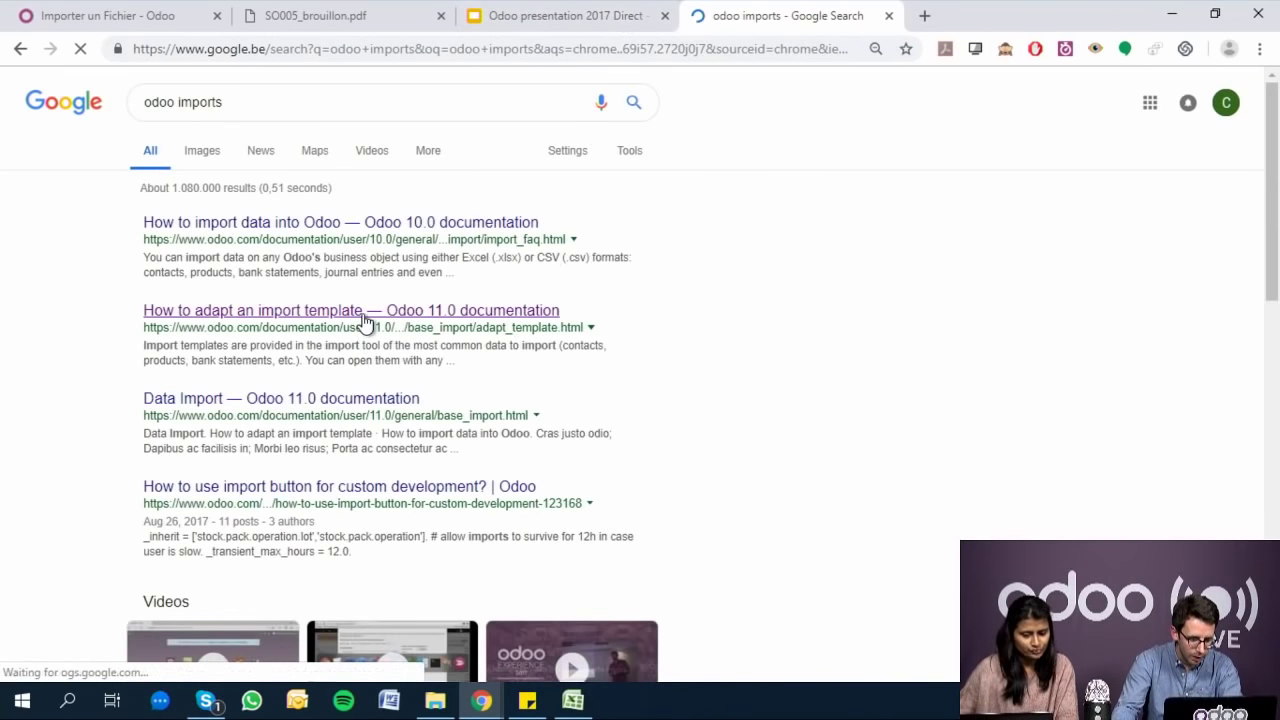
{"action": "left_click", "coordinate": [365, 313]}
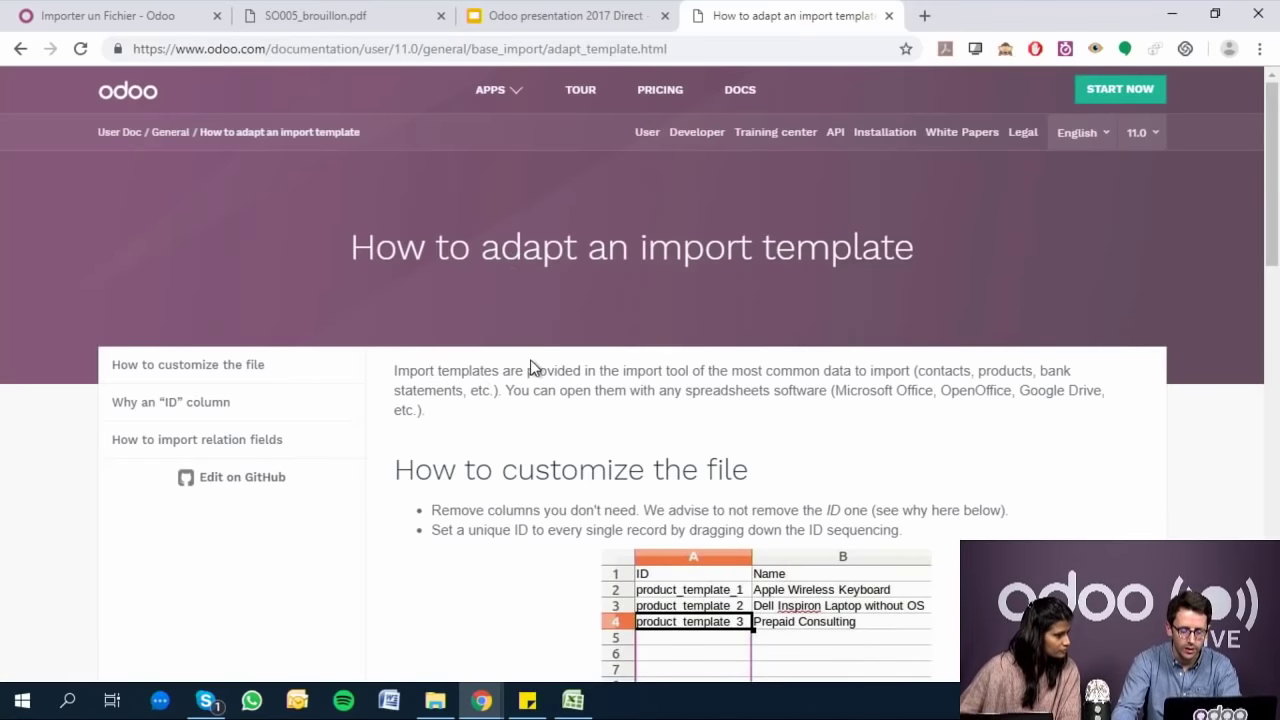
{"action": "scroll", "coordinate": [530, 360], "scroll_direction": "down", "scroll_amount": 1}
{"action": "scroll", "coordinate": [530, 362], "scroll_direction": "down", "scroll_amount": 1}
{"action": "scroll", "coordinate": [530, 365], "scroll_direction": "up", "scroll_amount": 2}
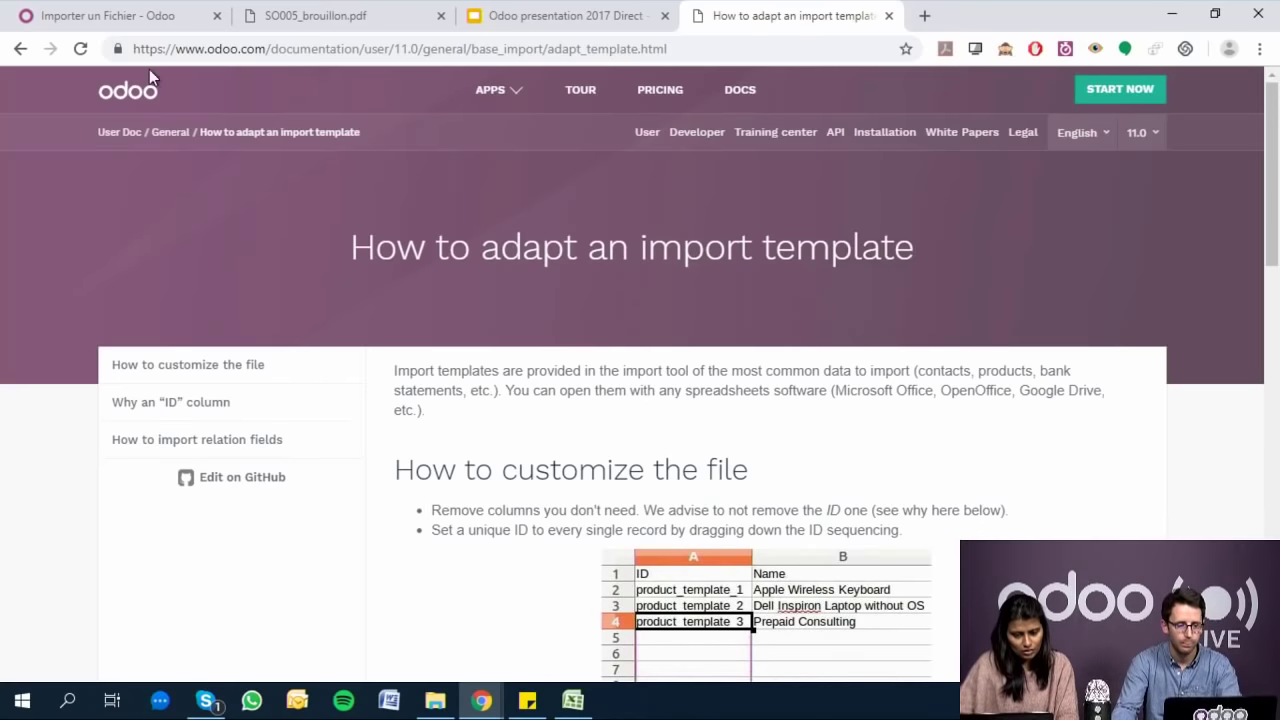
{"action": "left_click", "coordinate": [112, 12]}
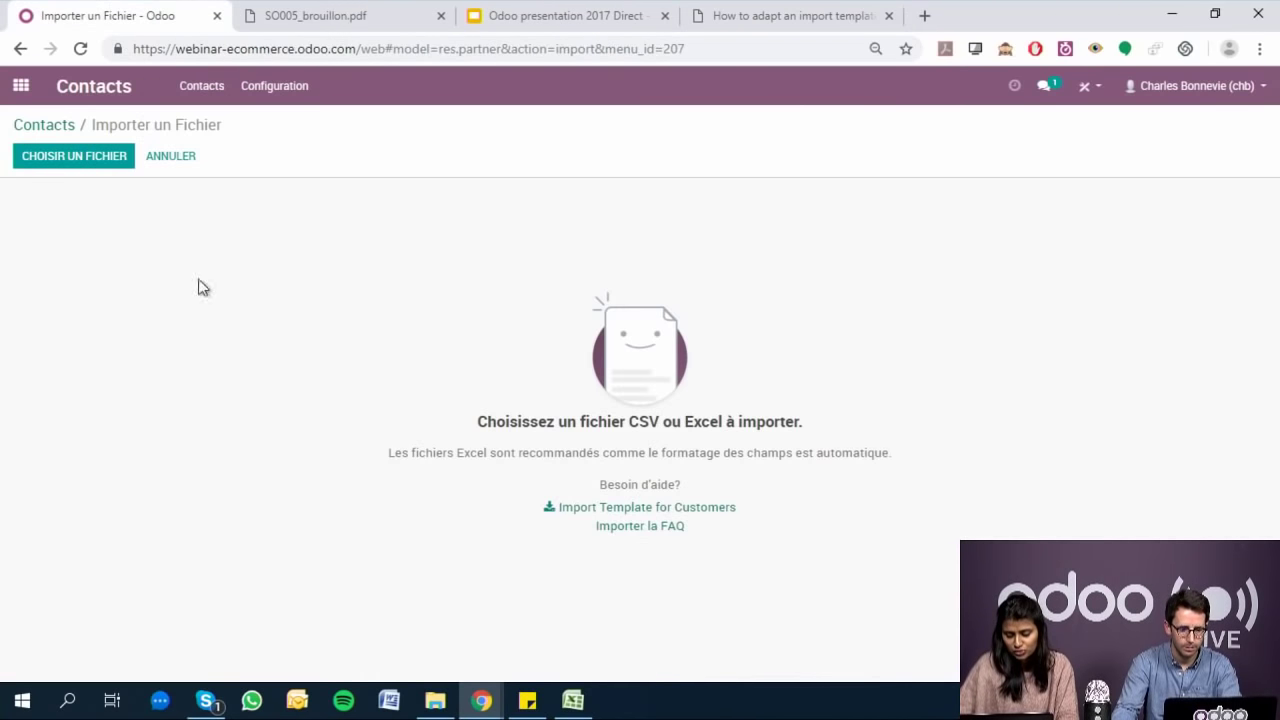
{"action": "left_click", "coordinate": [20, 85]}
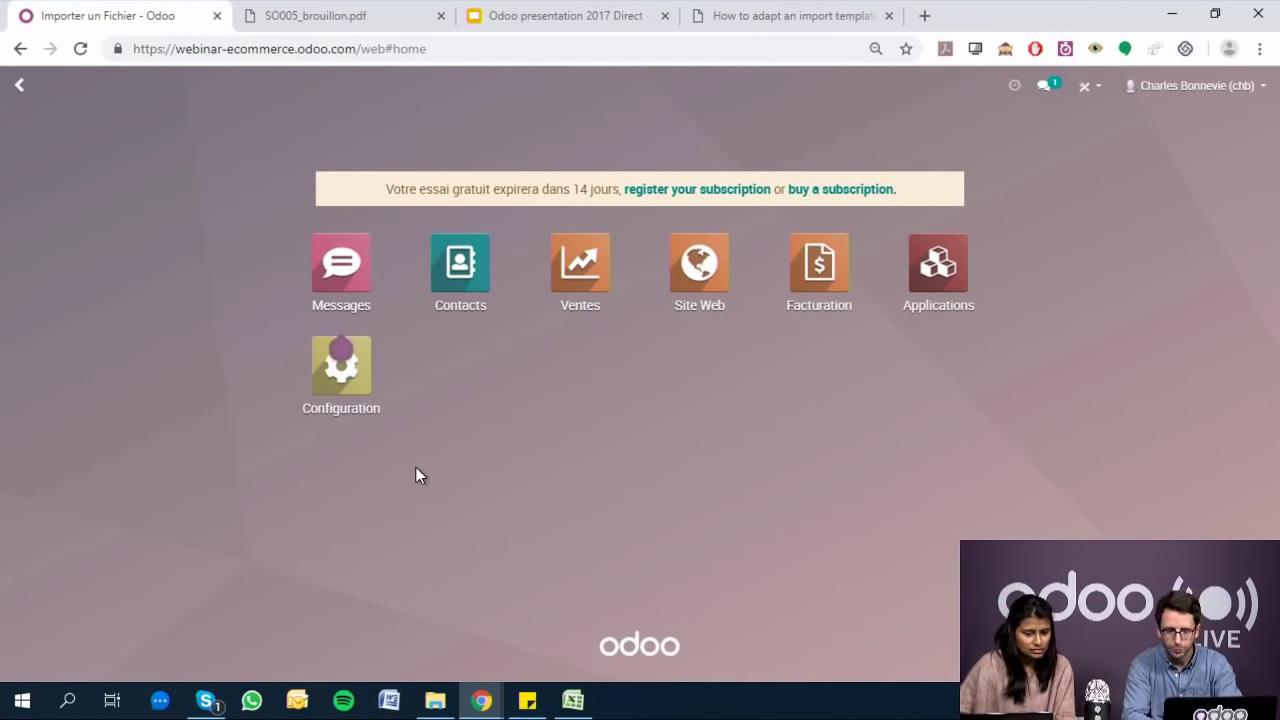